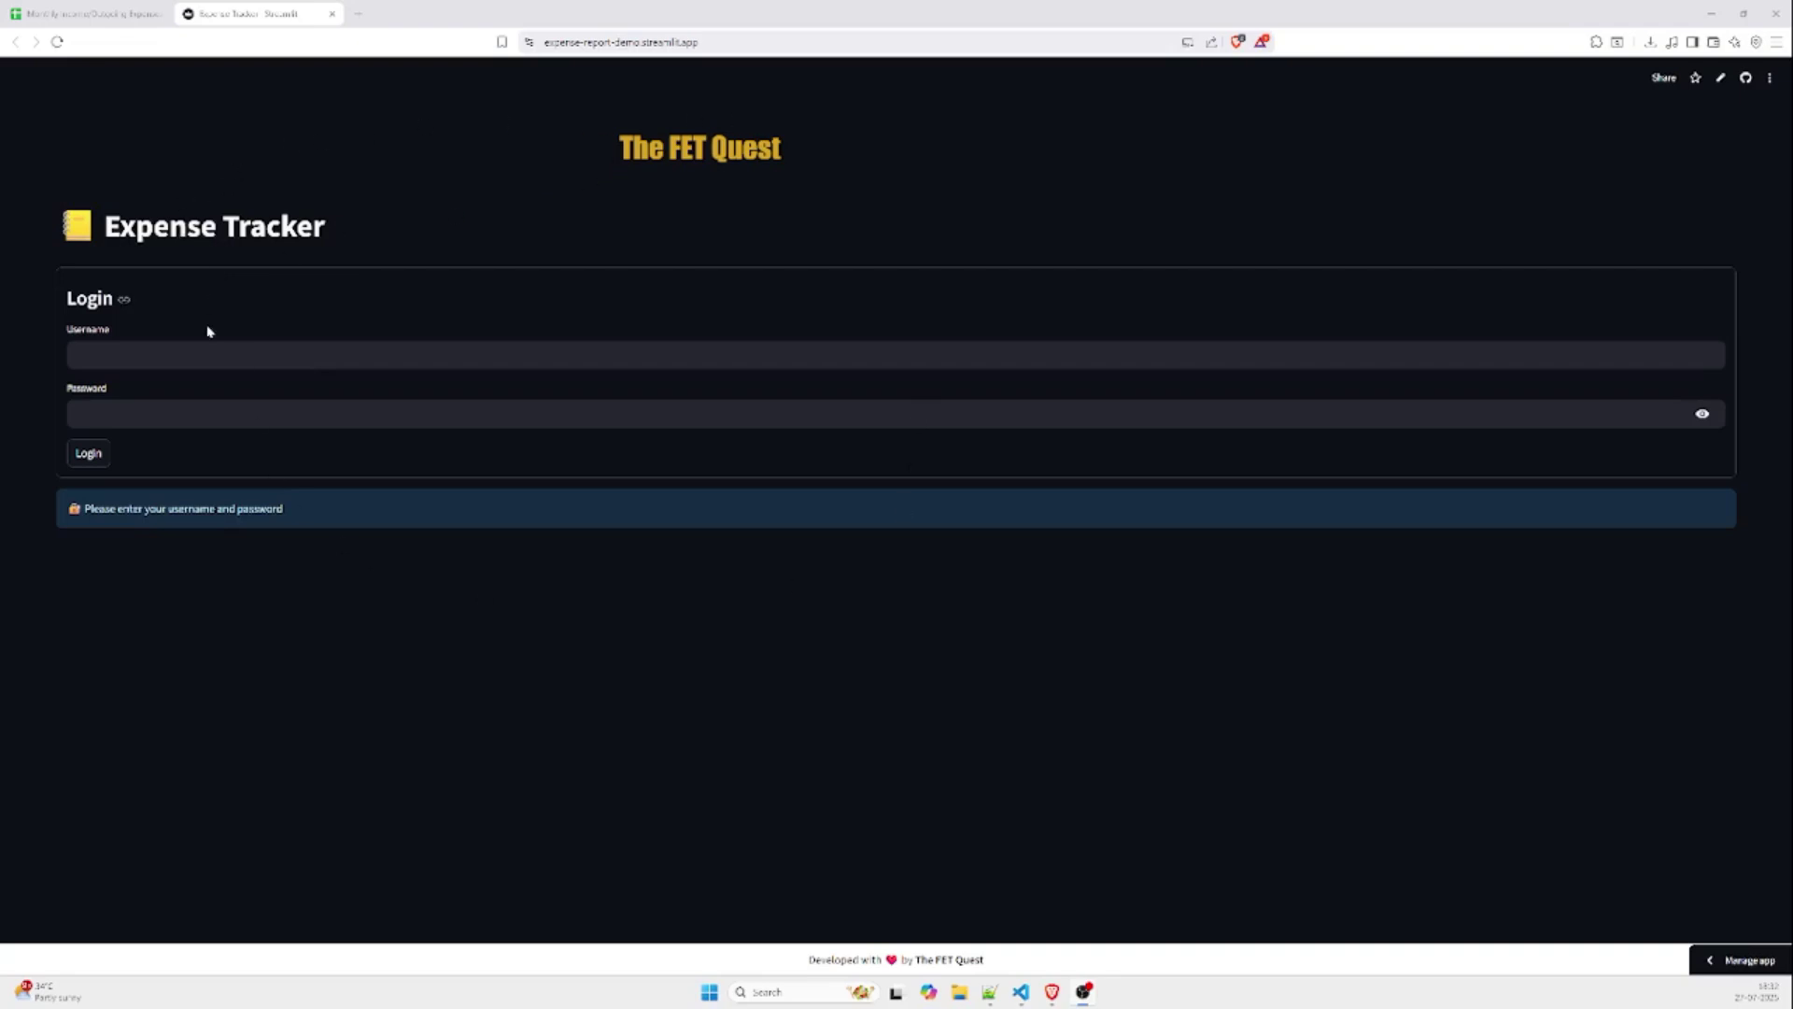
Step: Log in to the expense tracker with the username and account password
click(206, 355)
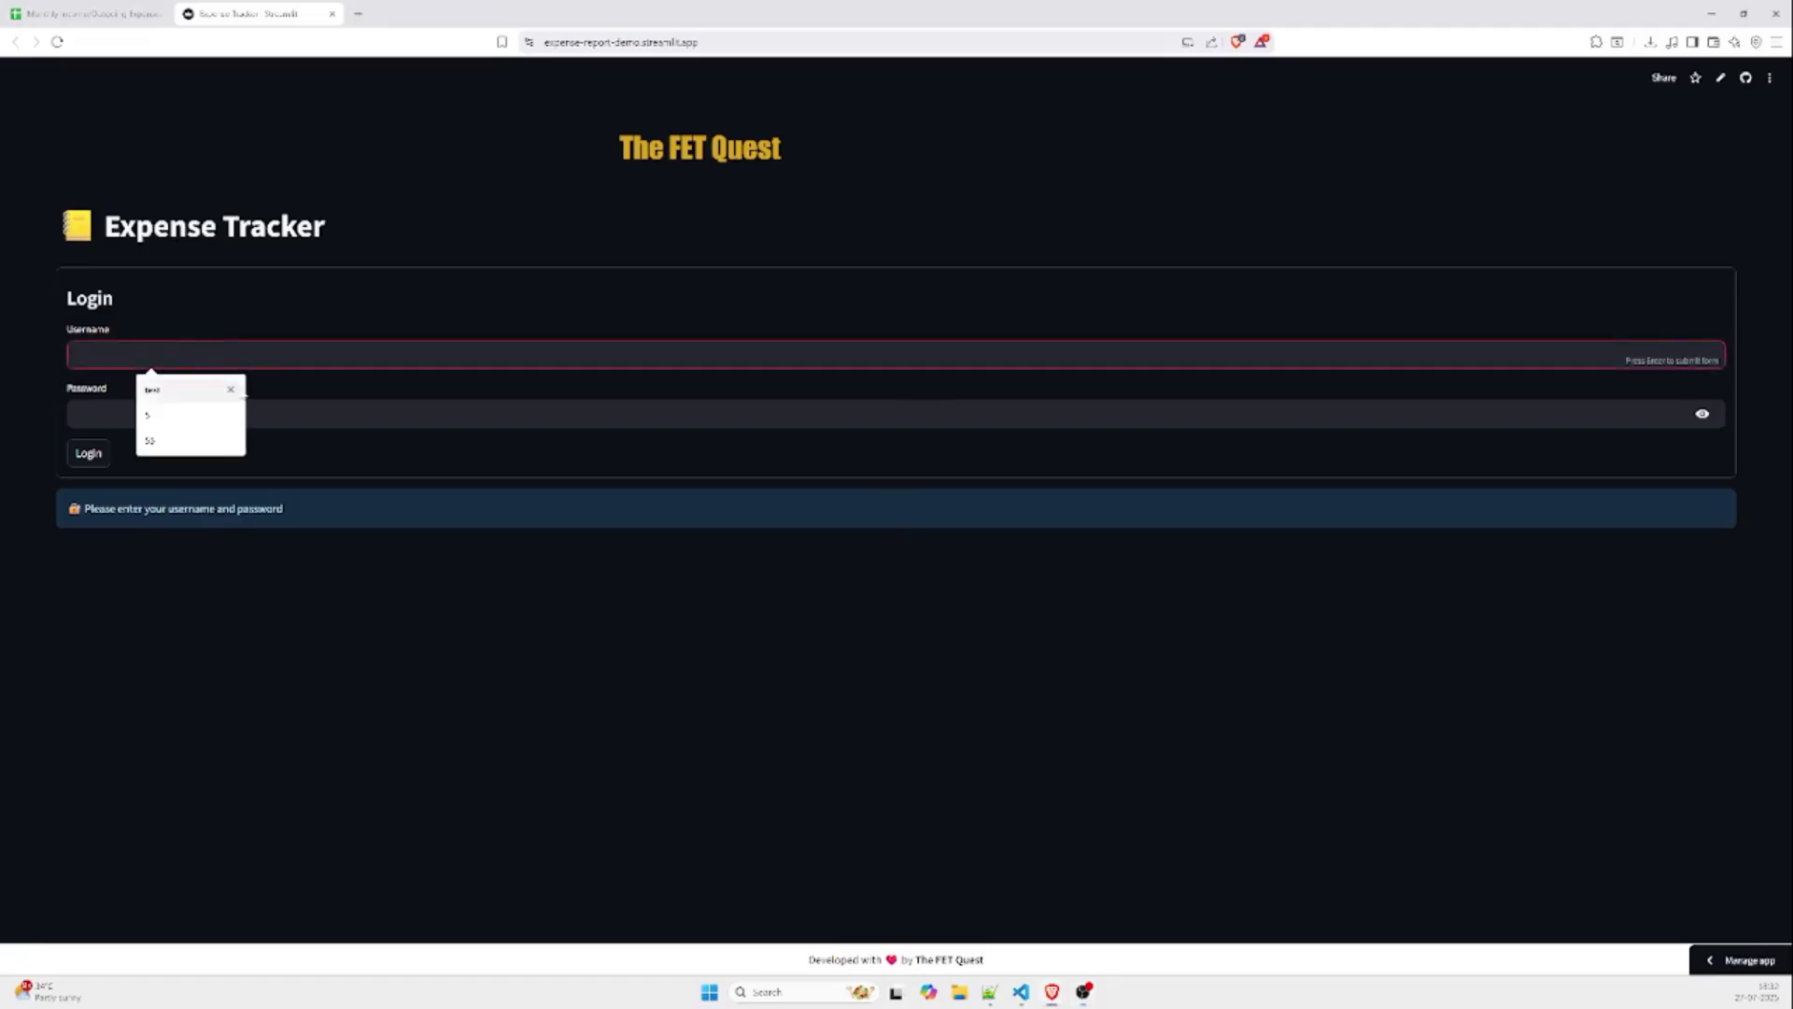
click(278, 415)
click(244, 358)
text(dhinesh)
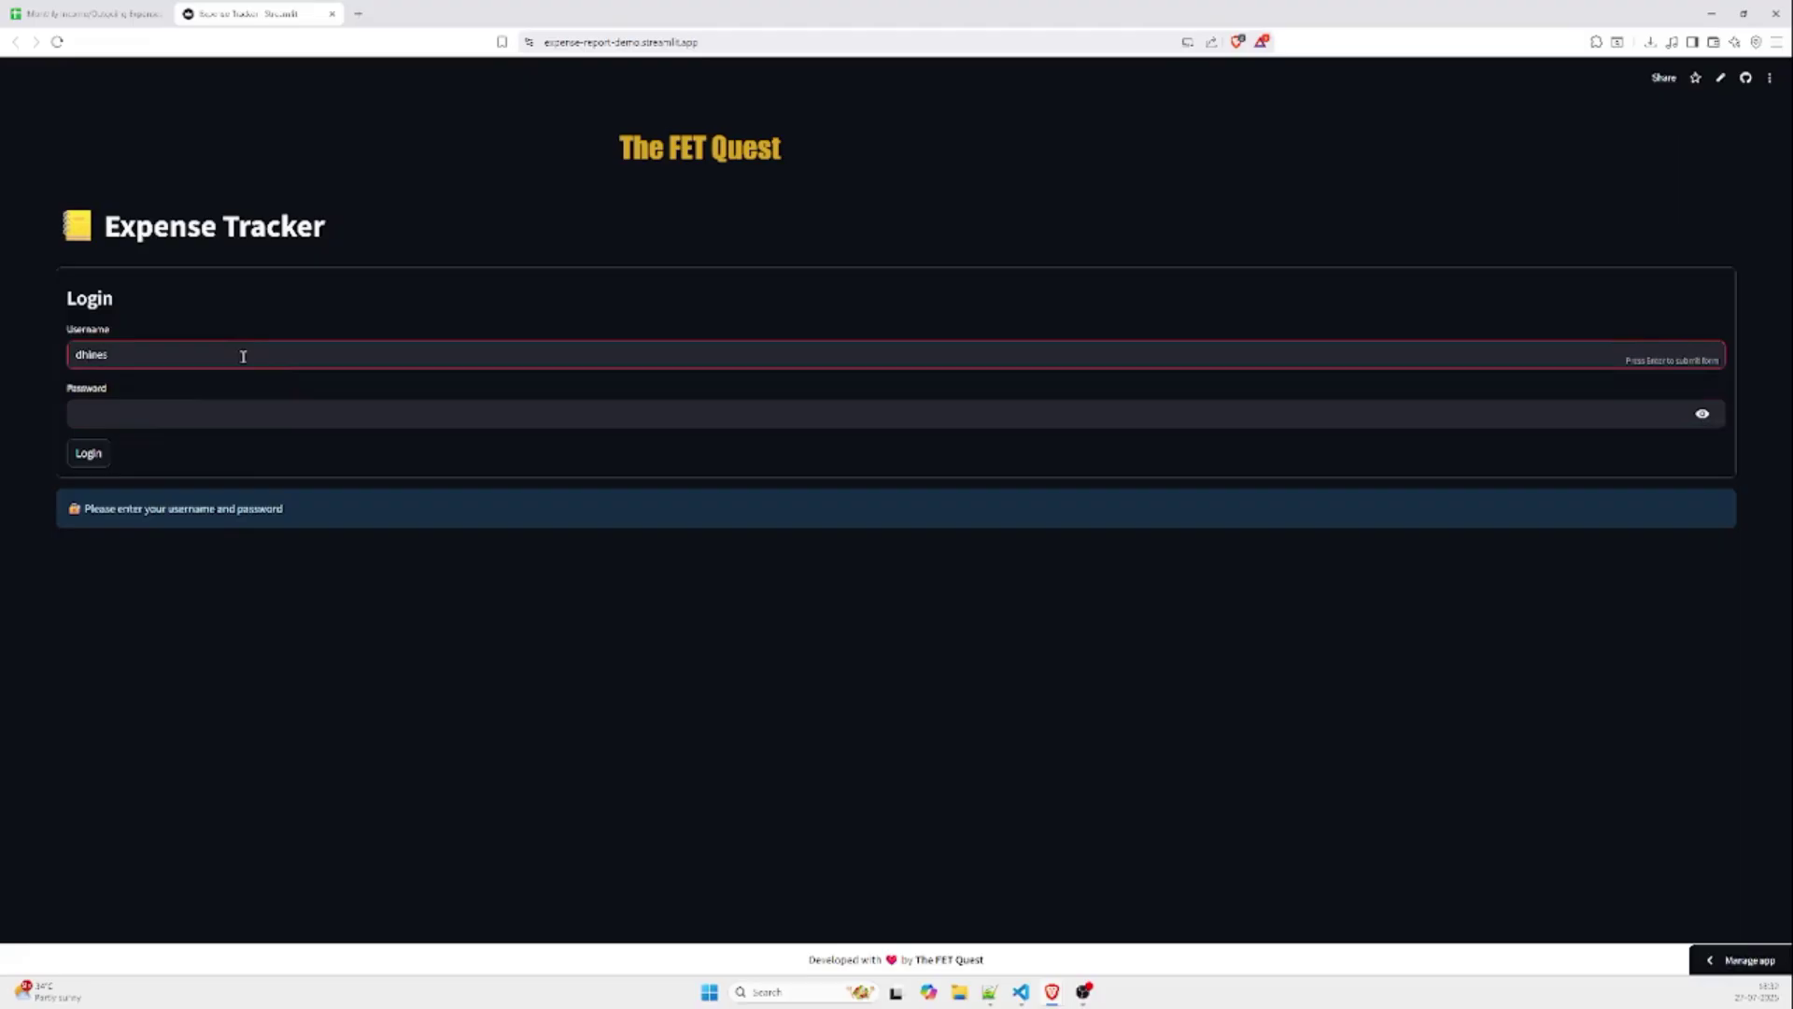
key(Tab)
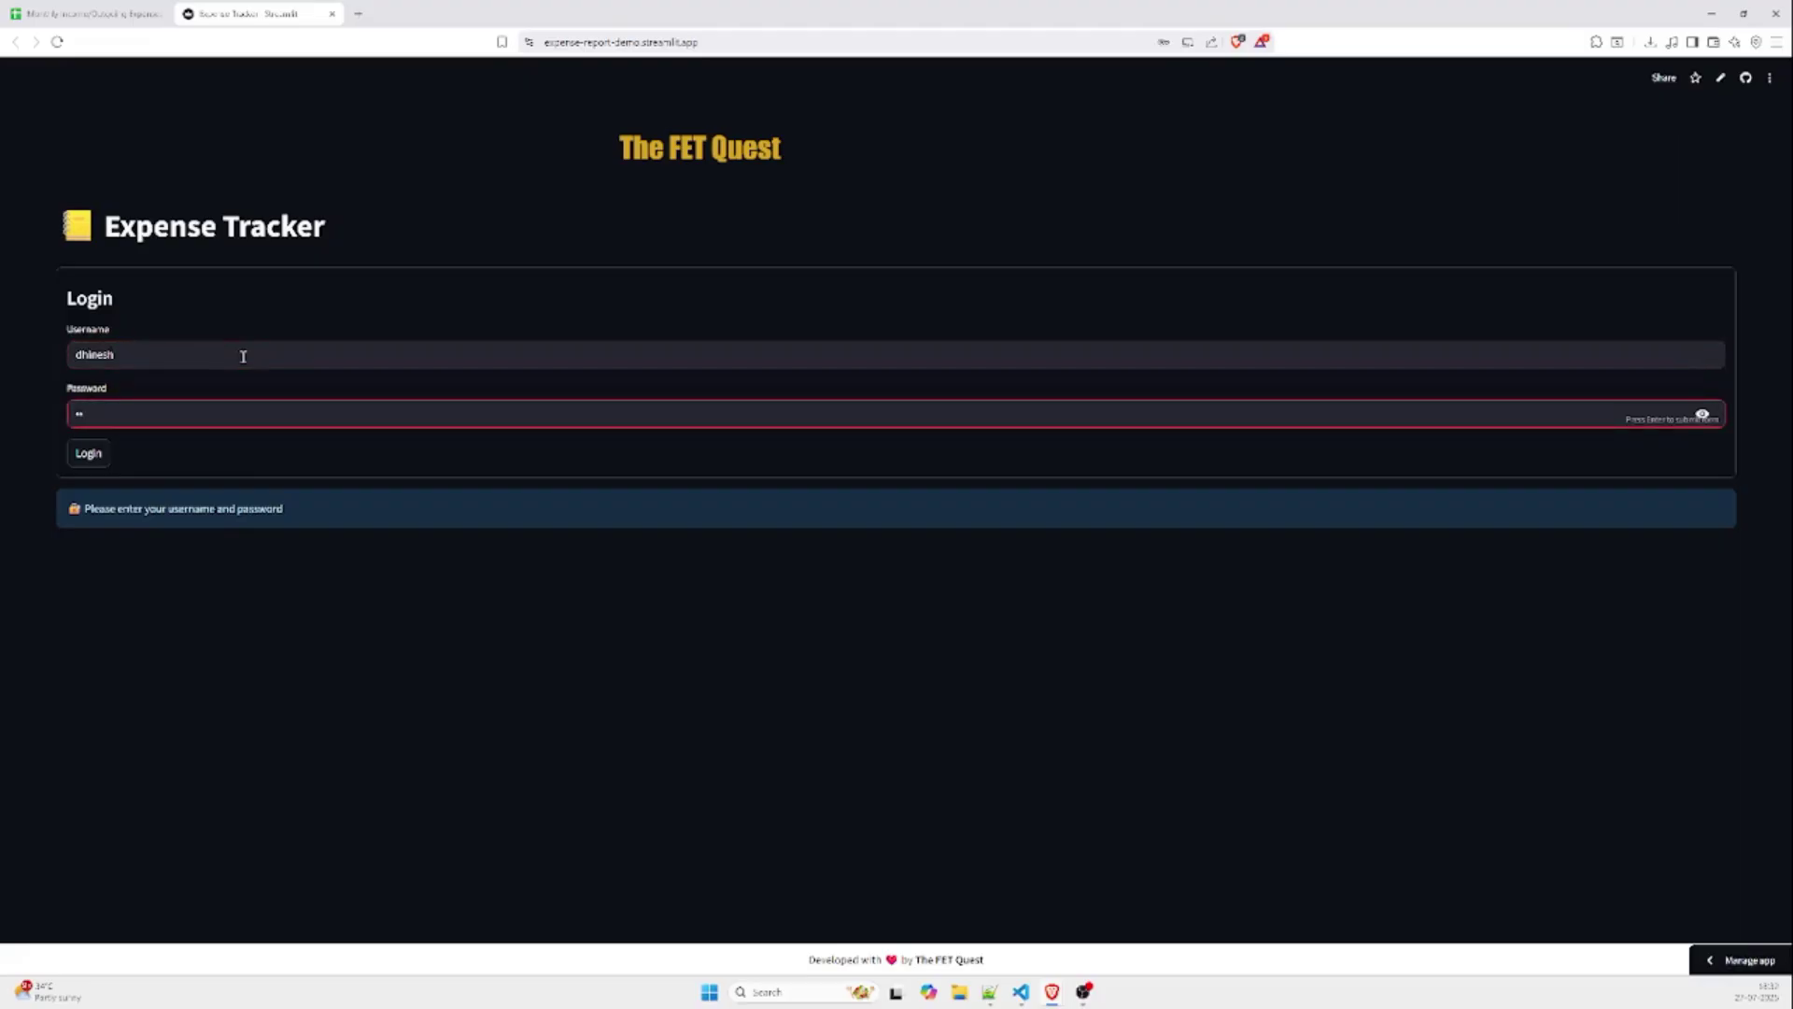
click(84, 457)
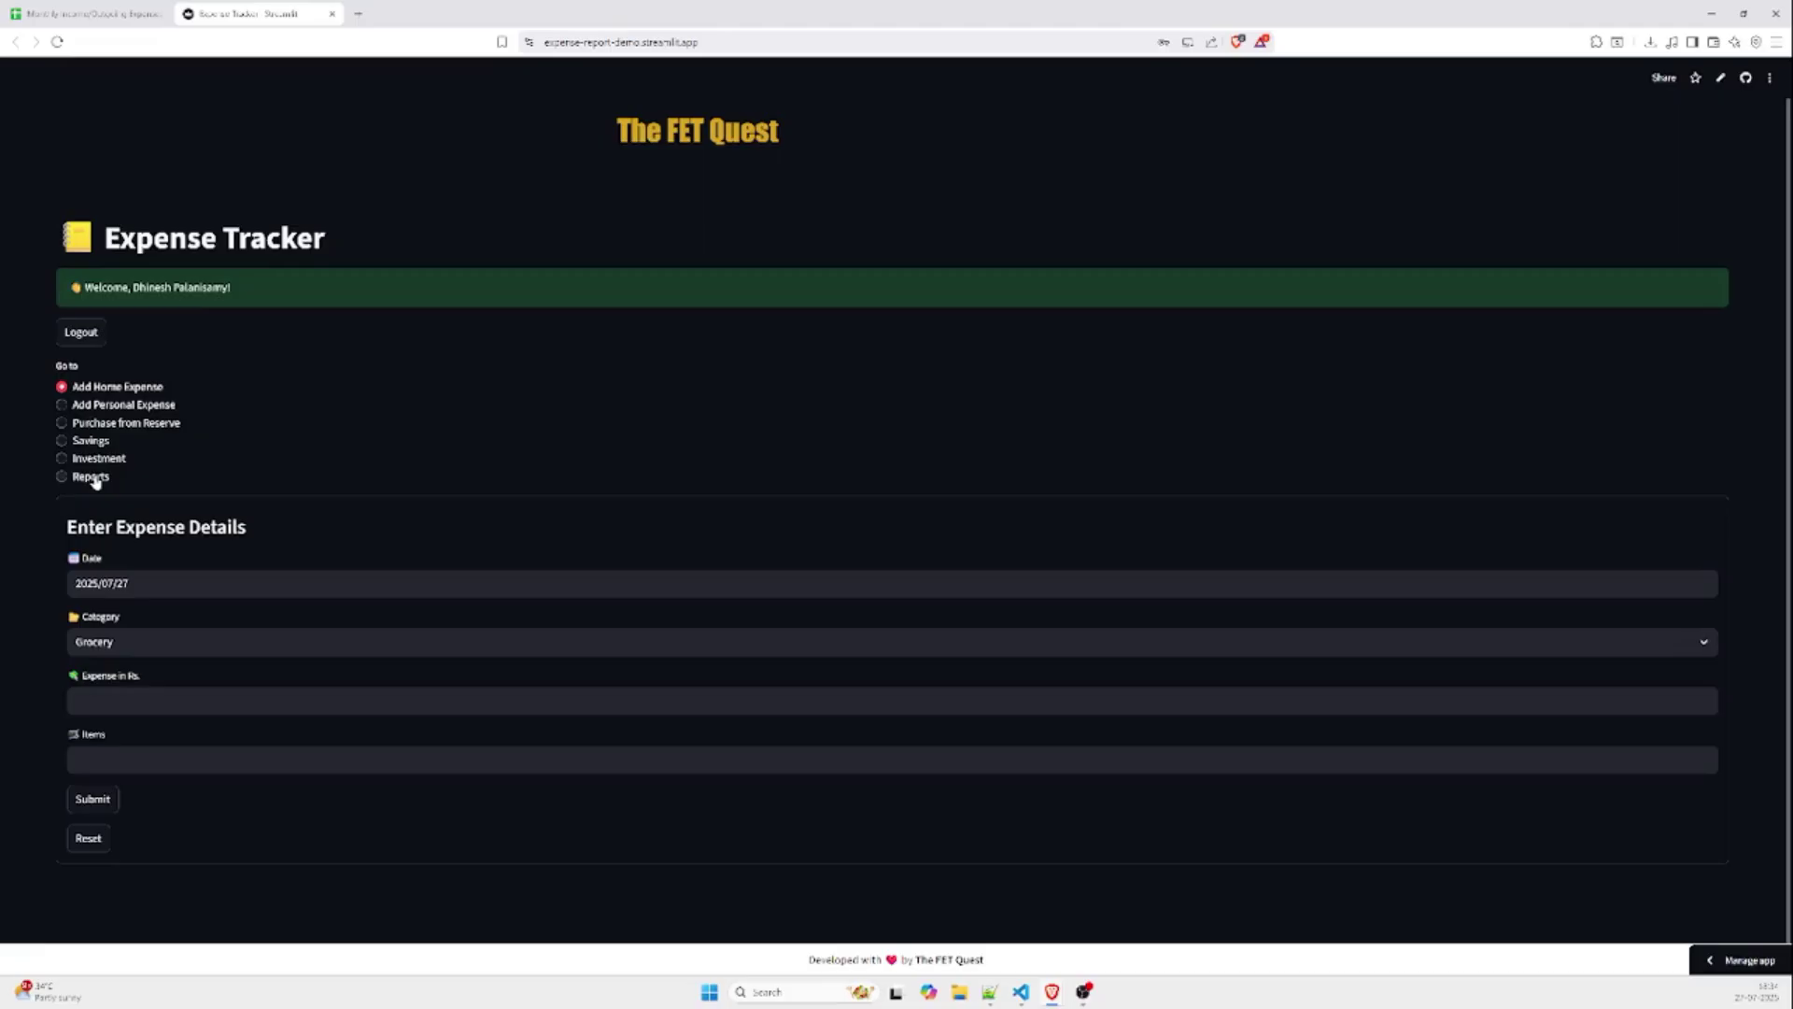
Step: Review the category options available for a home expense, leaving Grocery selected
click(132, 641)
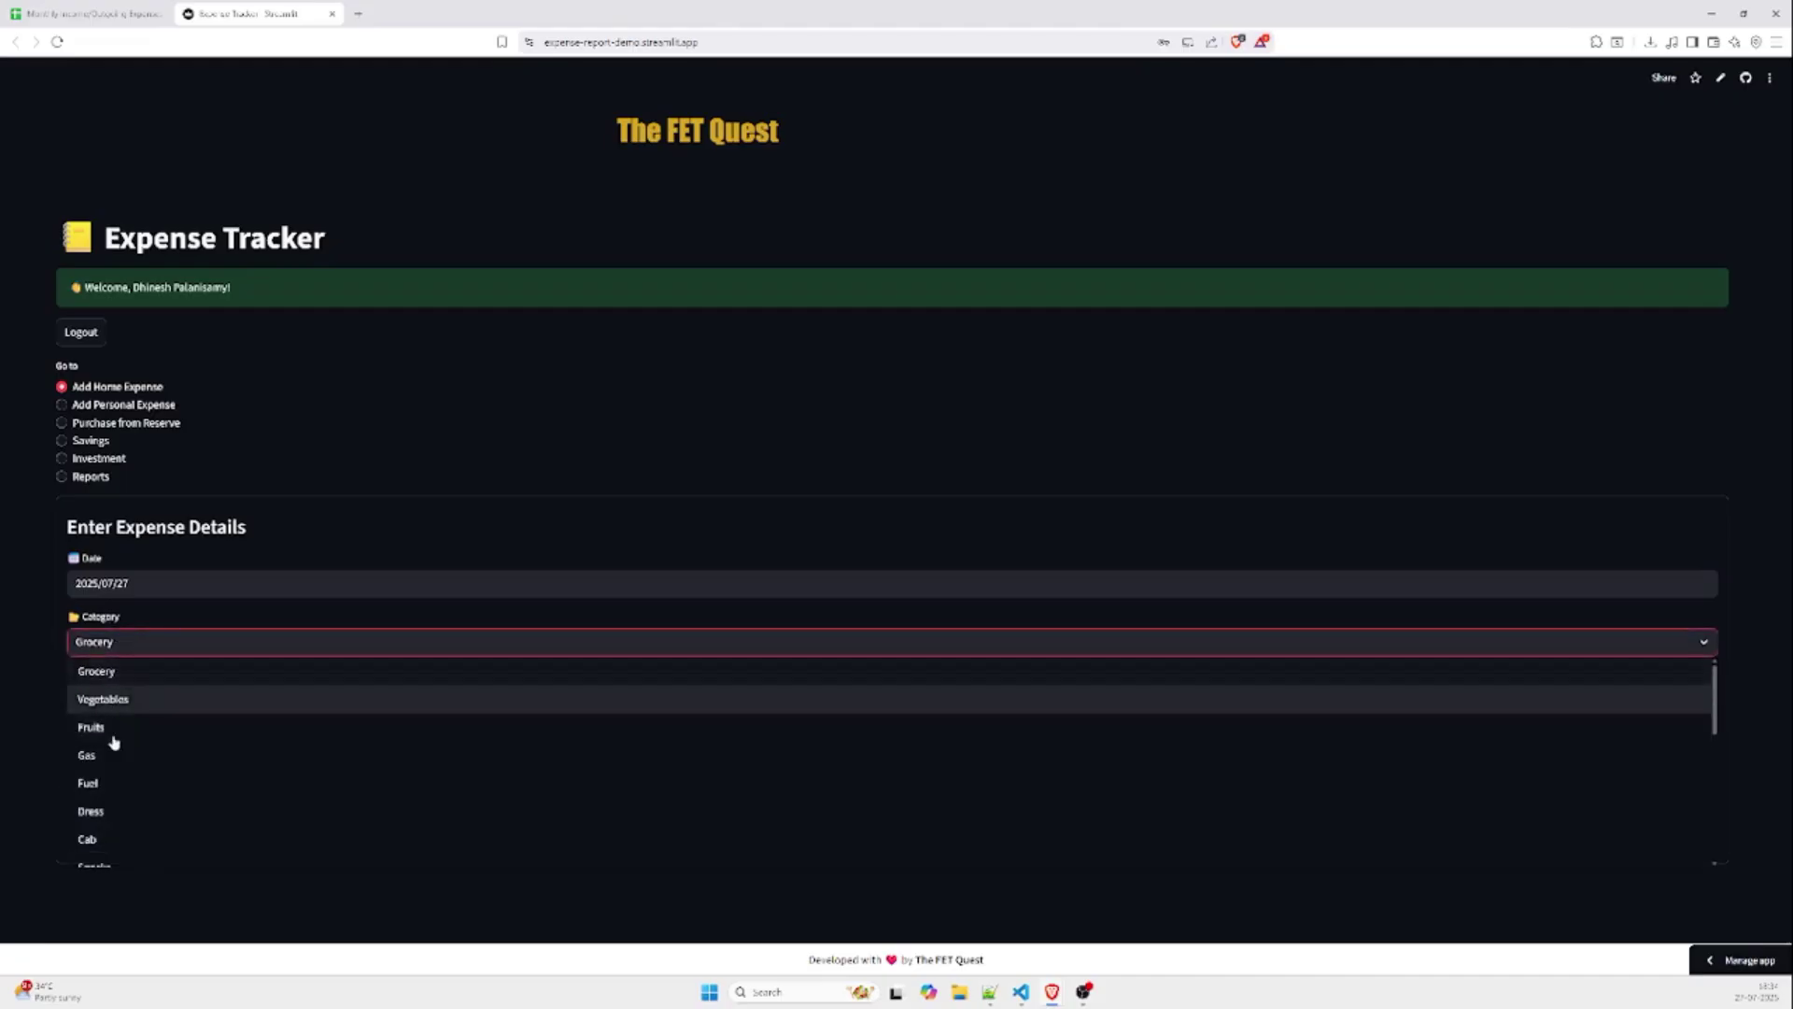
scroll(113, 719, down, 5)
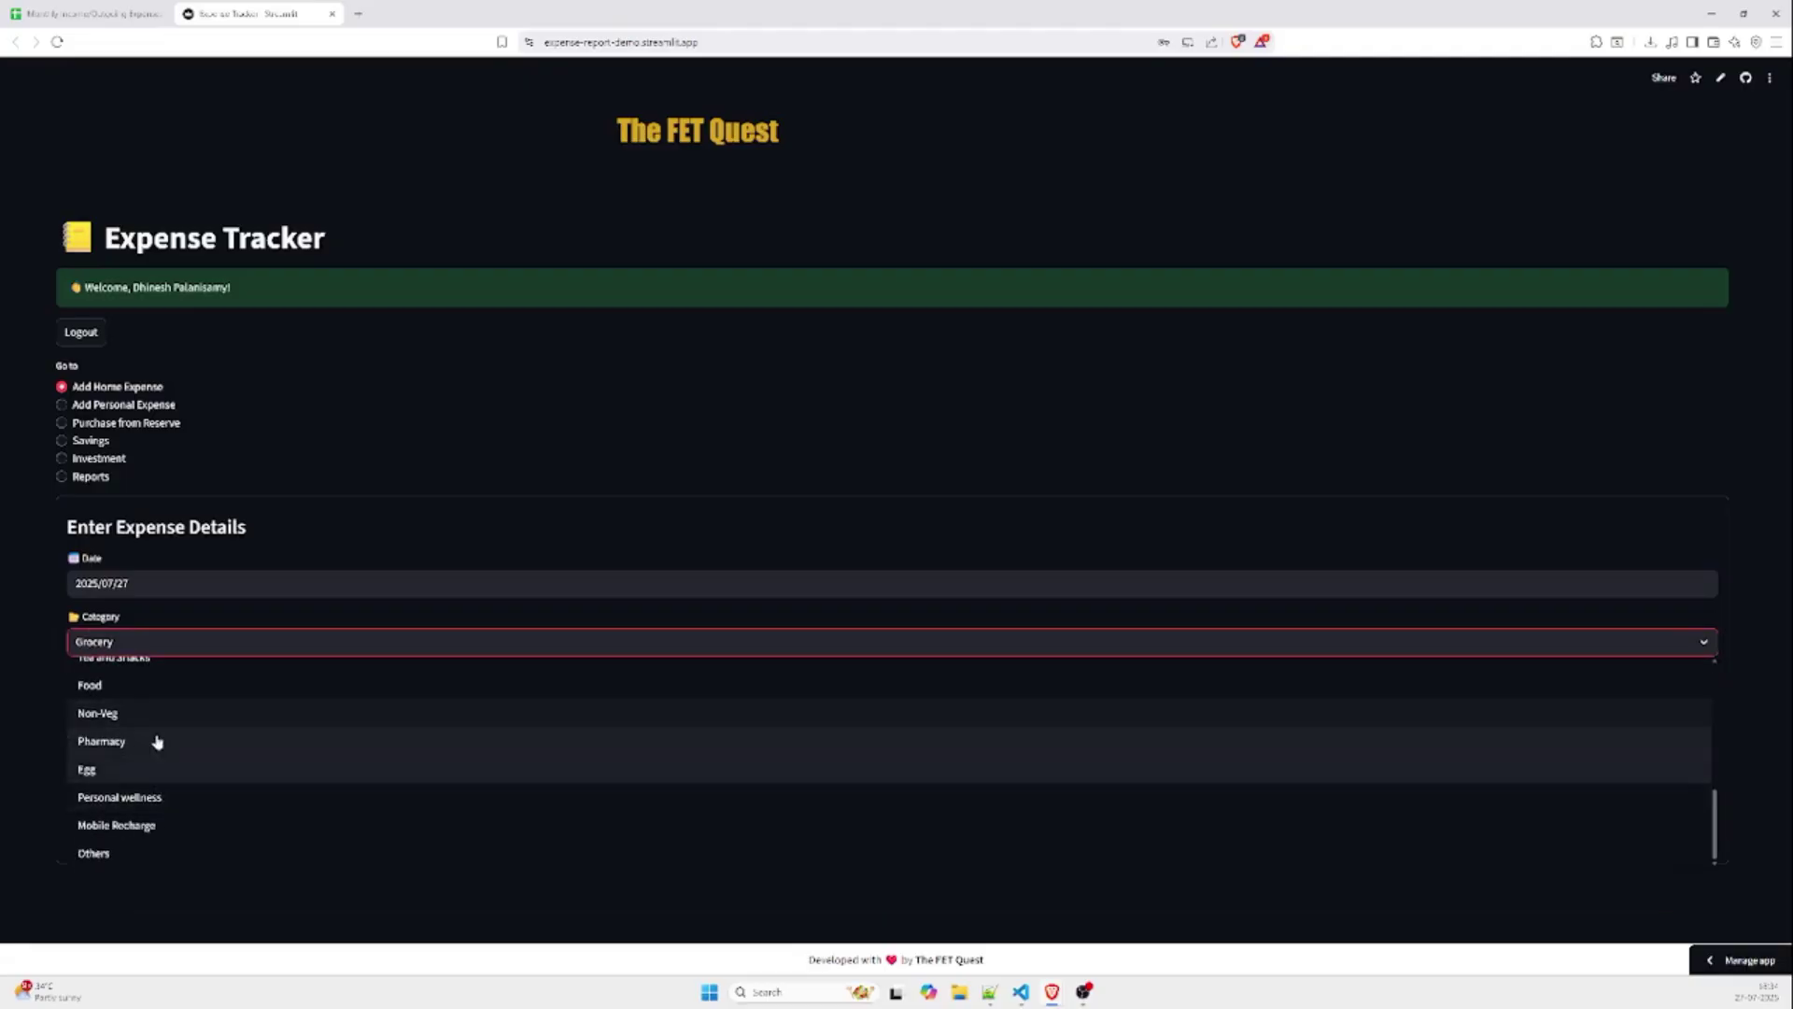
click(272, 461)
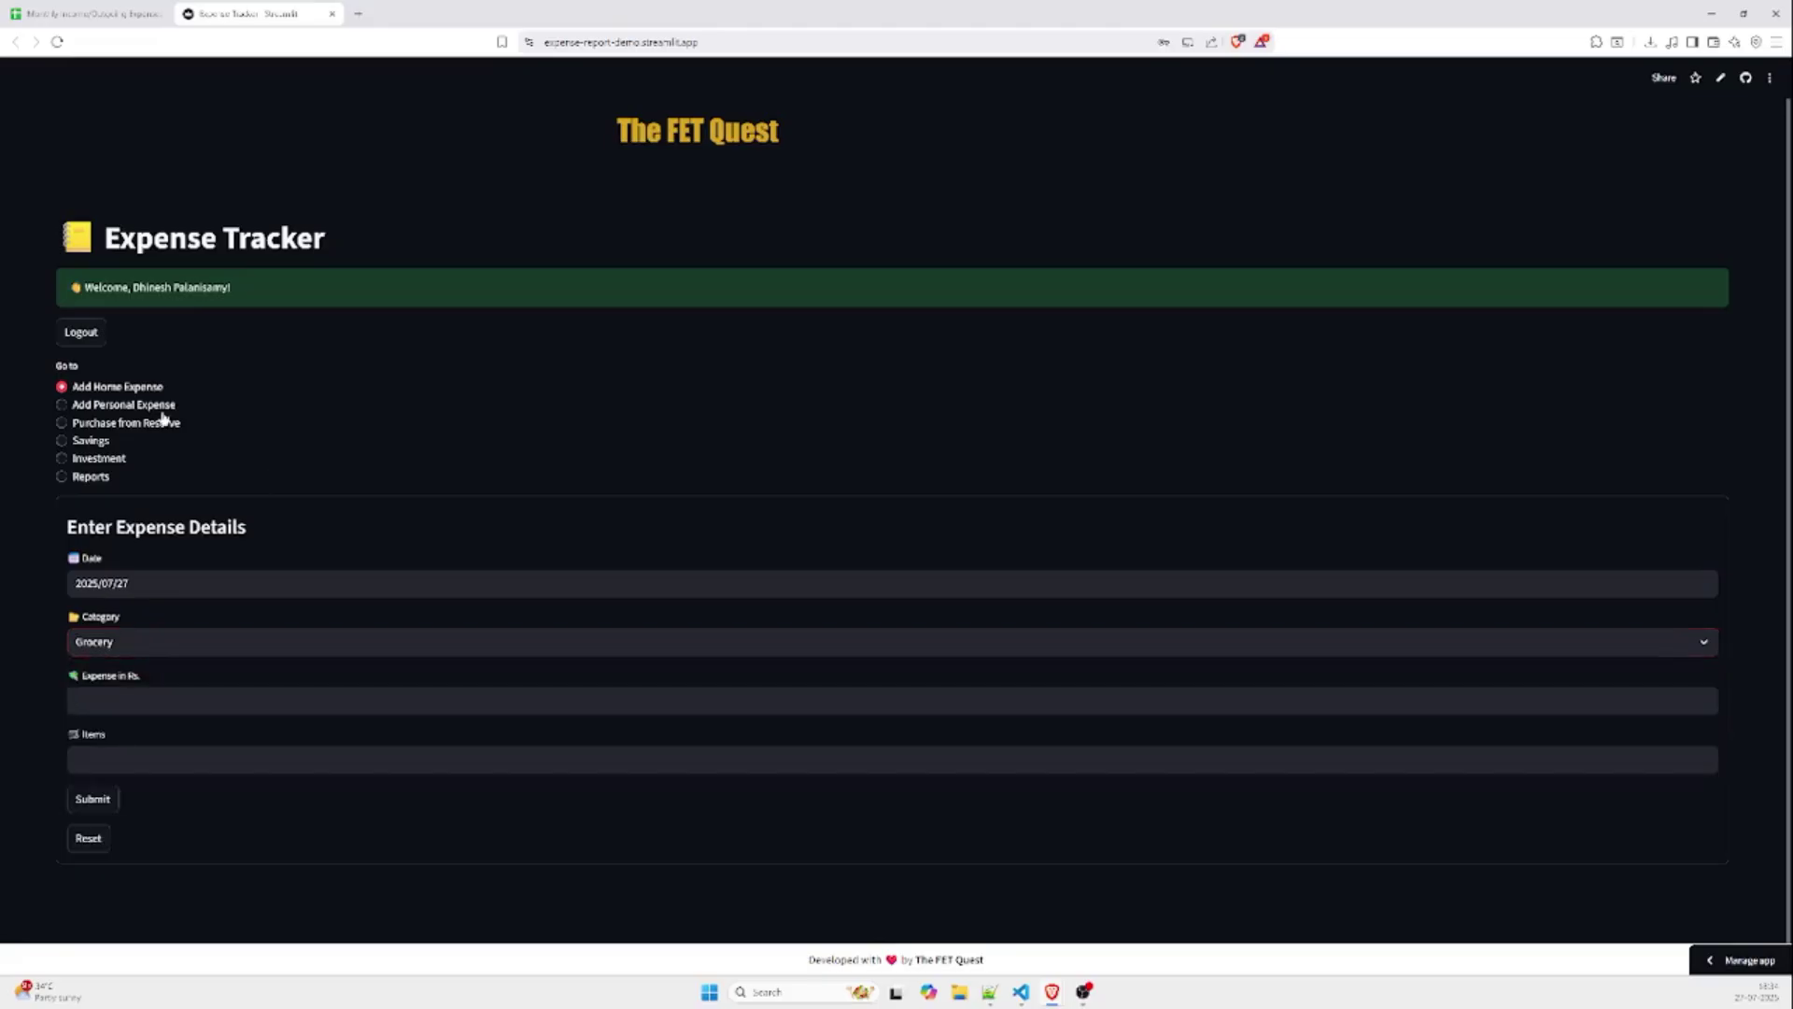
Step: Open the Add Personal Expense form and review its full list of categories without choosing another one
click(127, 409)
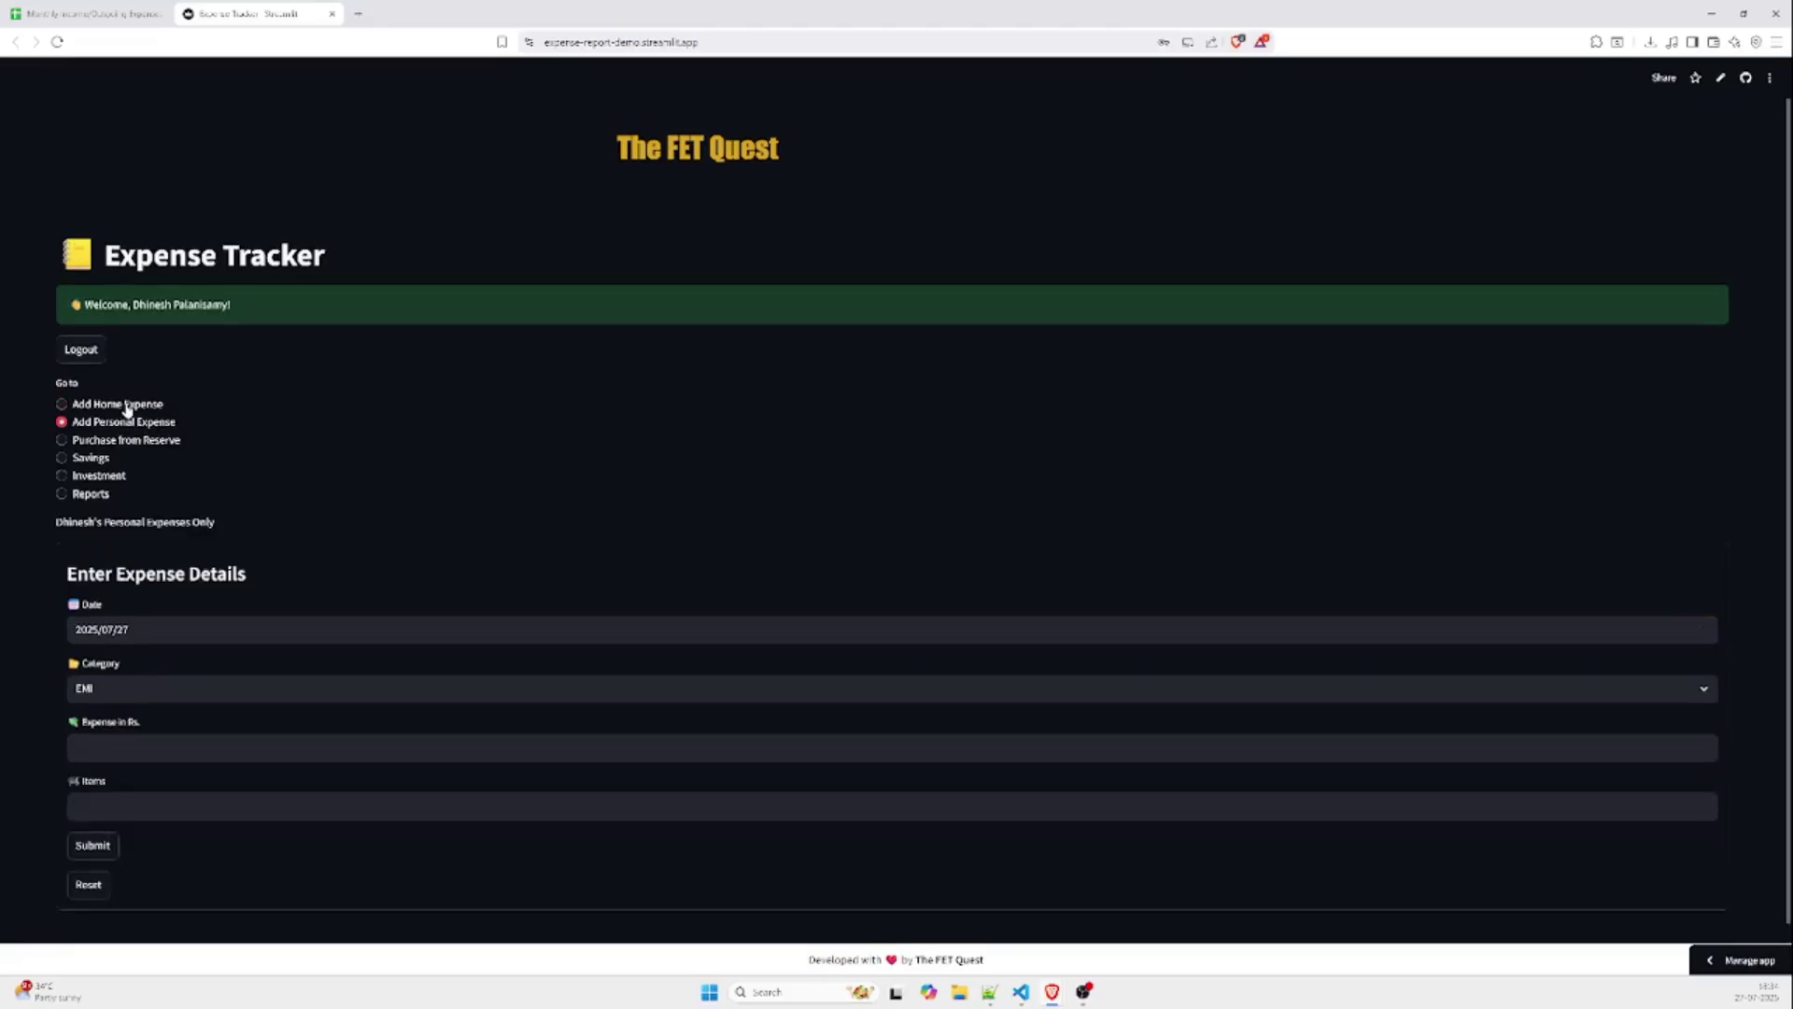
click(168, 693)
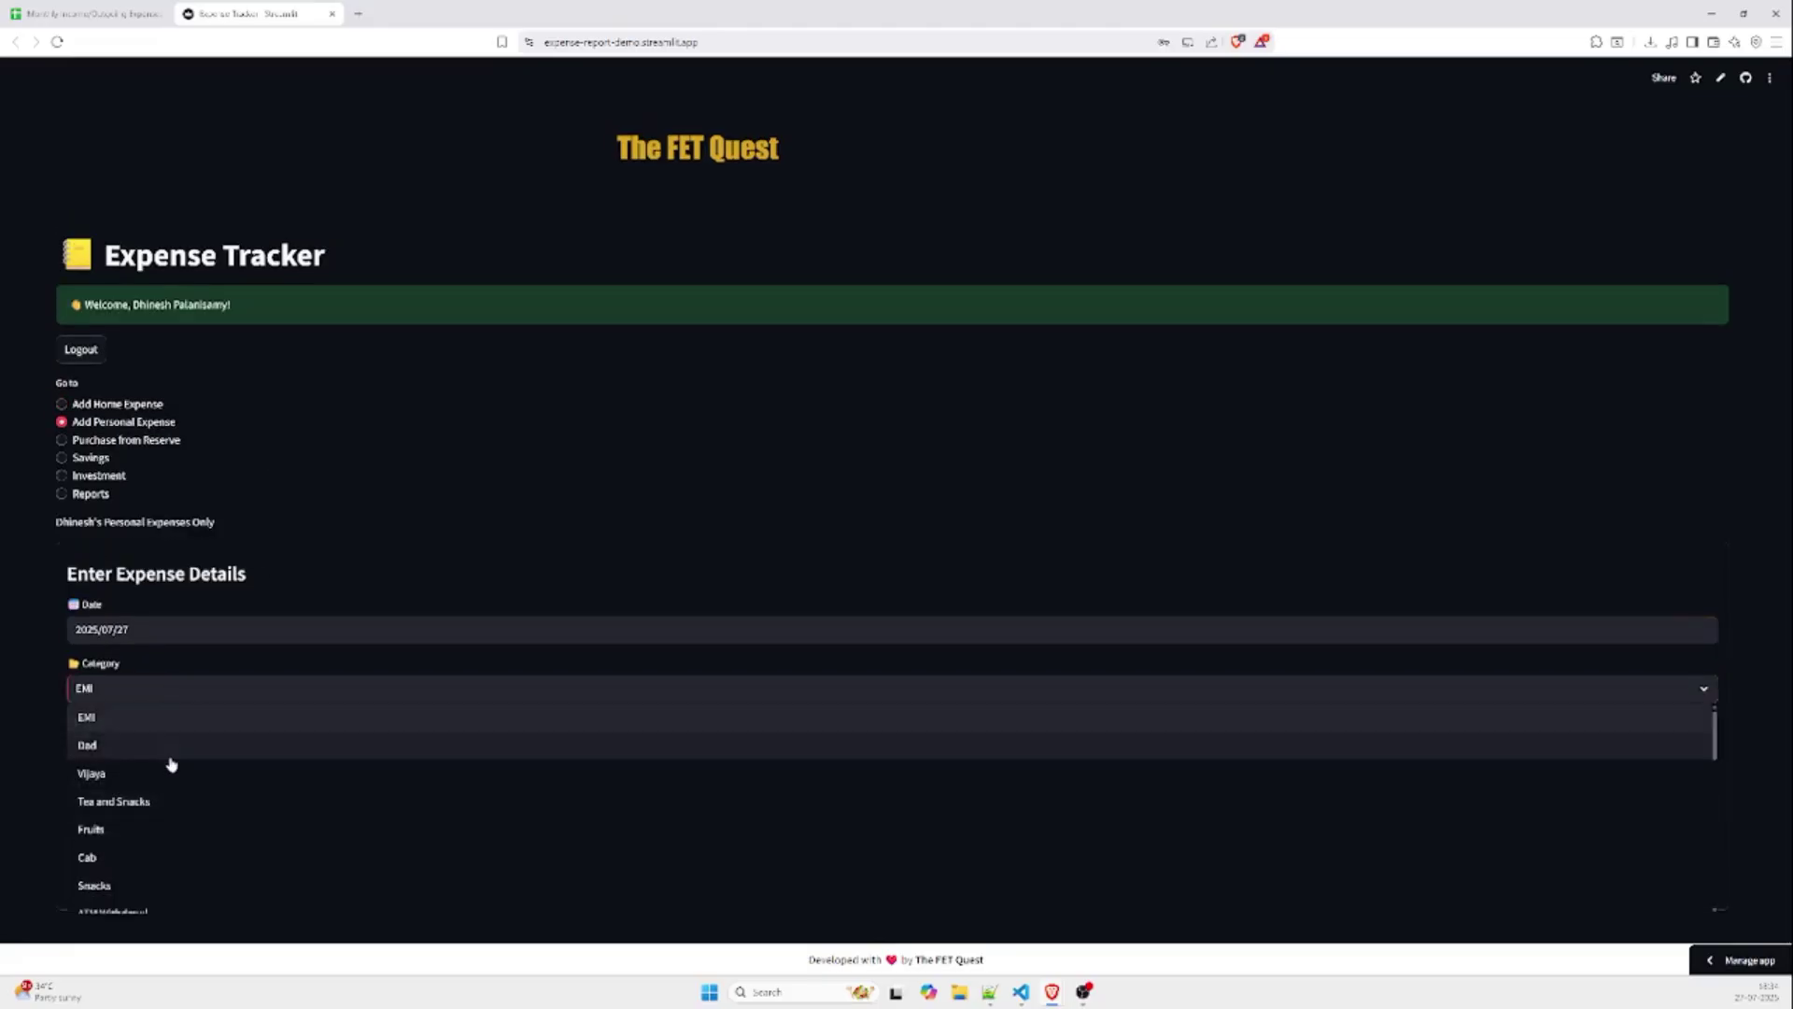
scroll(170, 755, down, 2)
scroll(170, 754, down, 5)
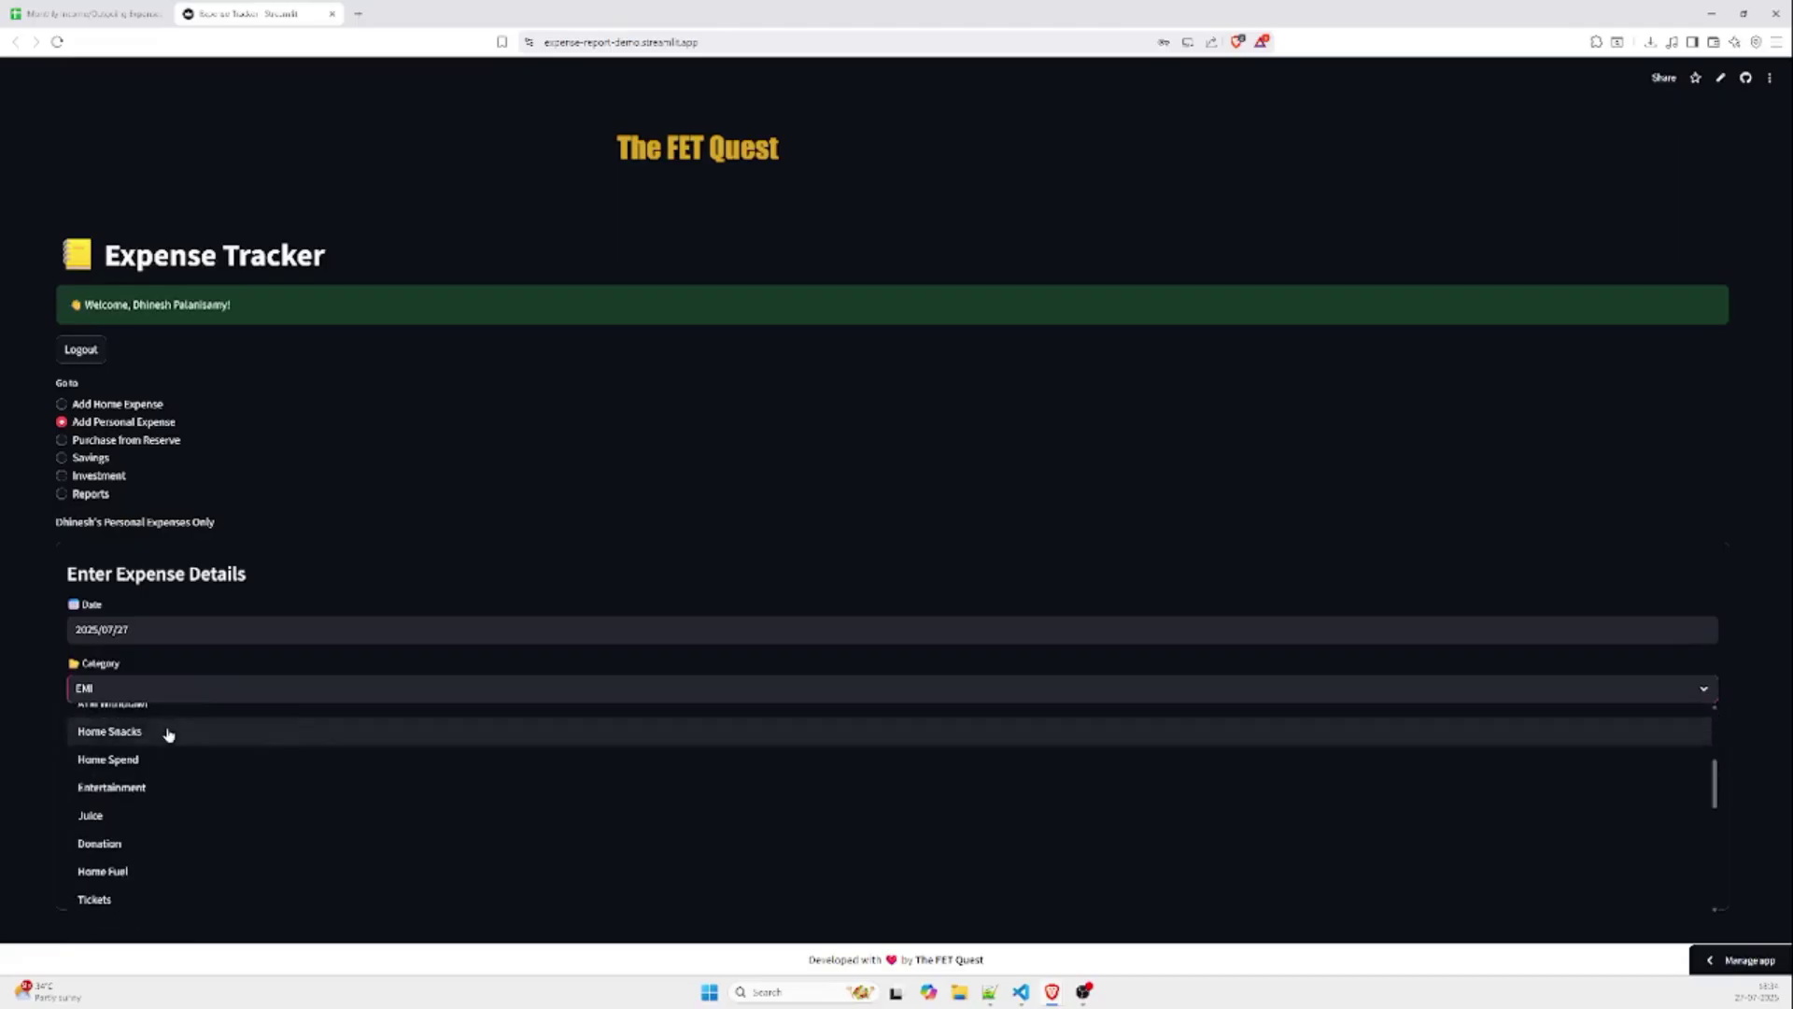
scroll(170, 734, down, 3)
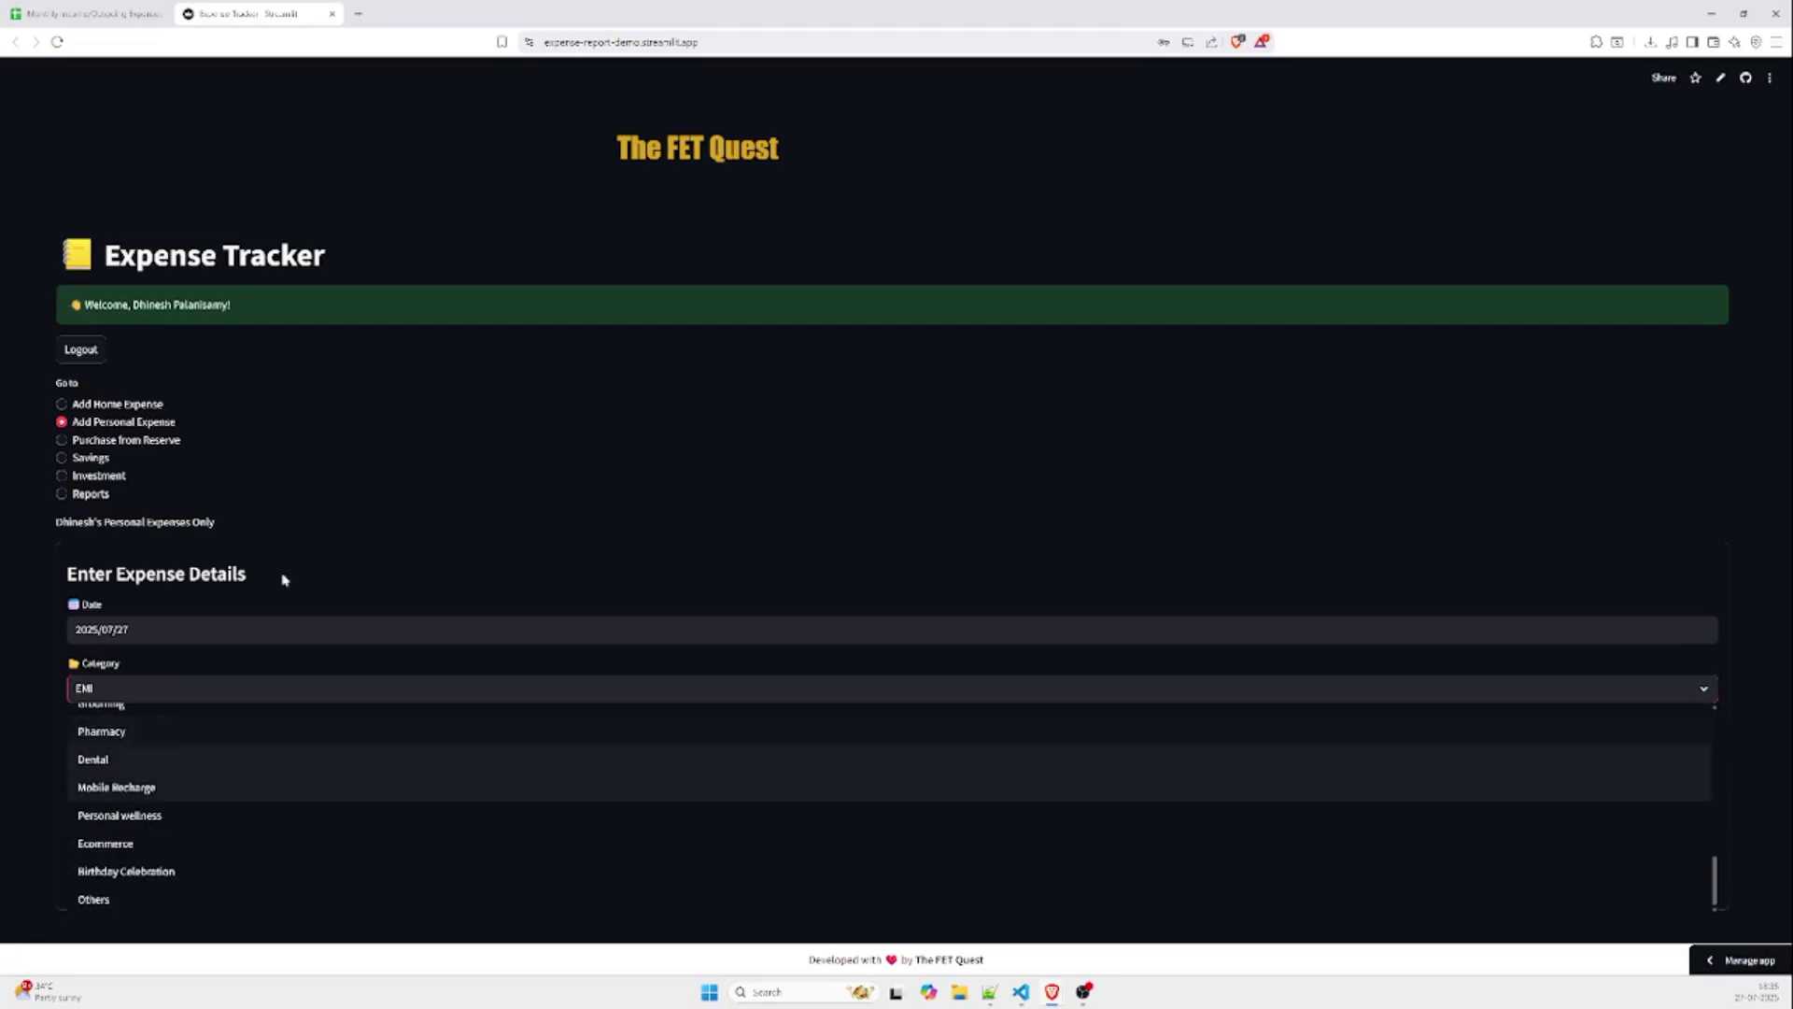
click(300, 486)
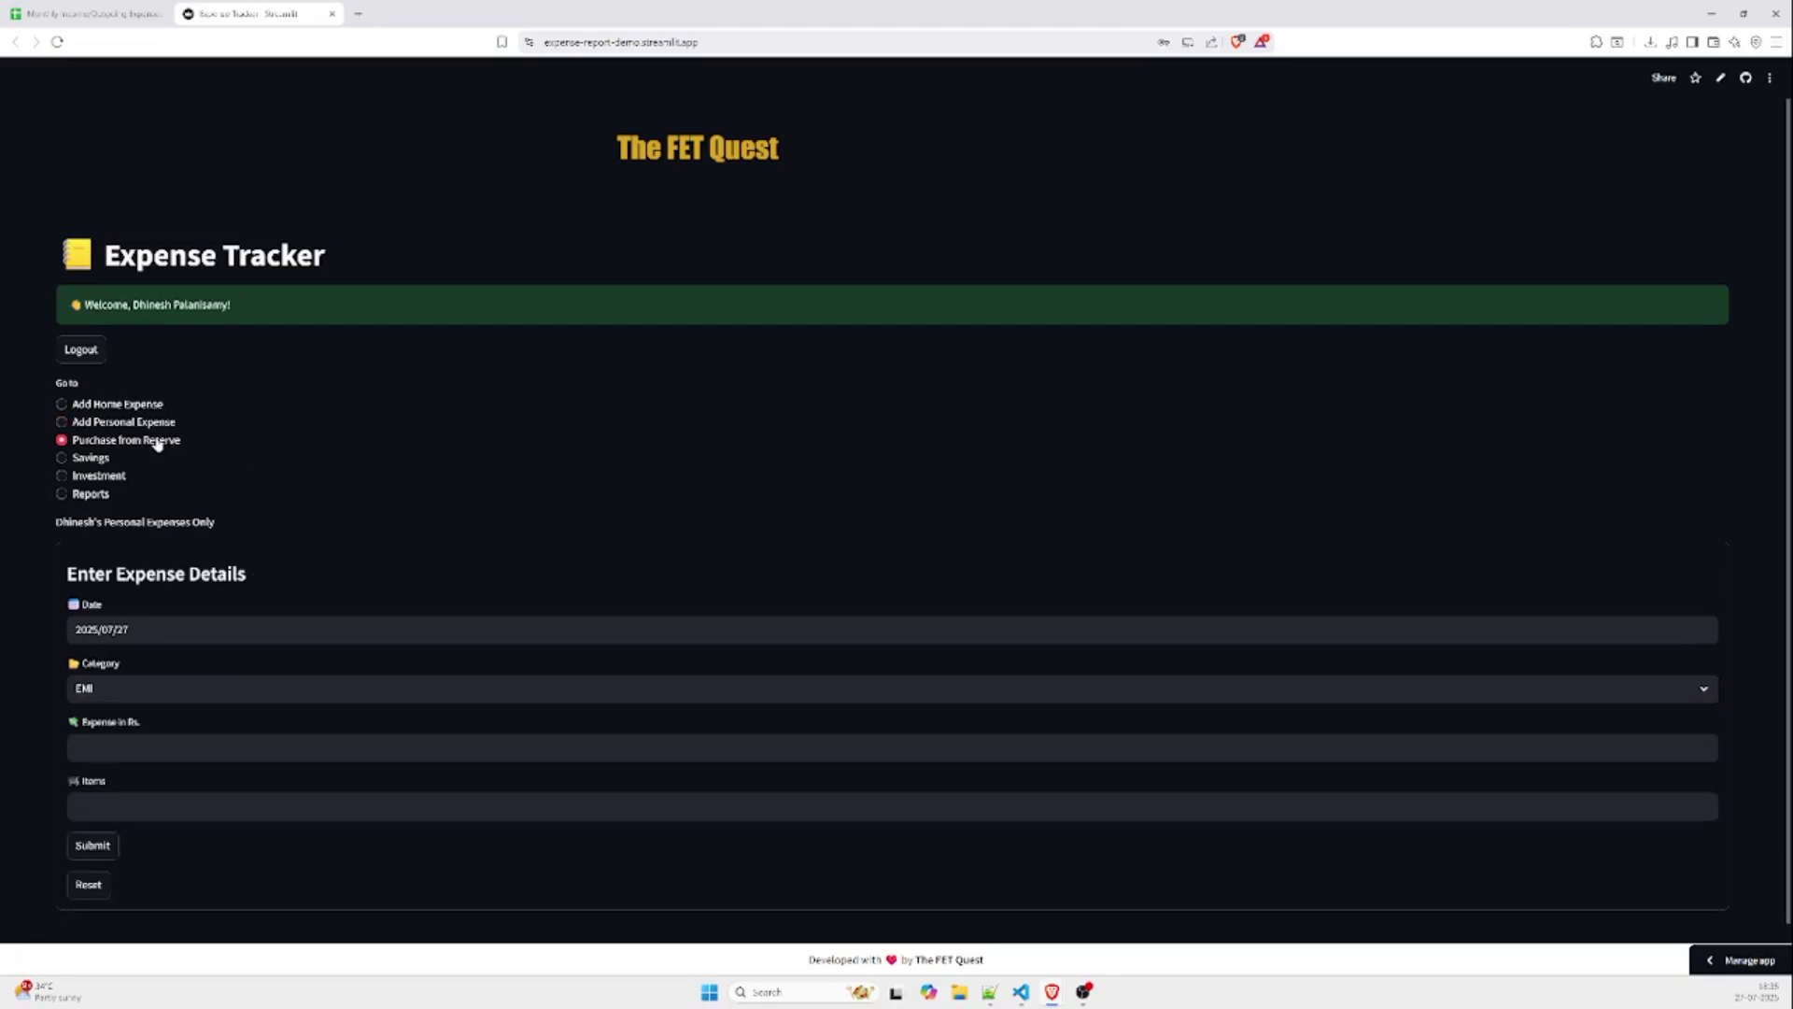
Step: Review the category options on the Purchase from Reserve form
click(211, 661)
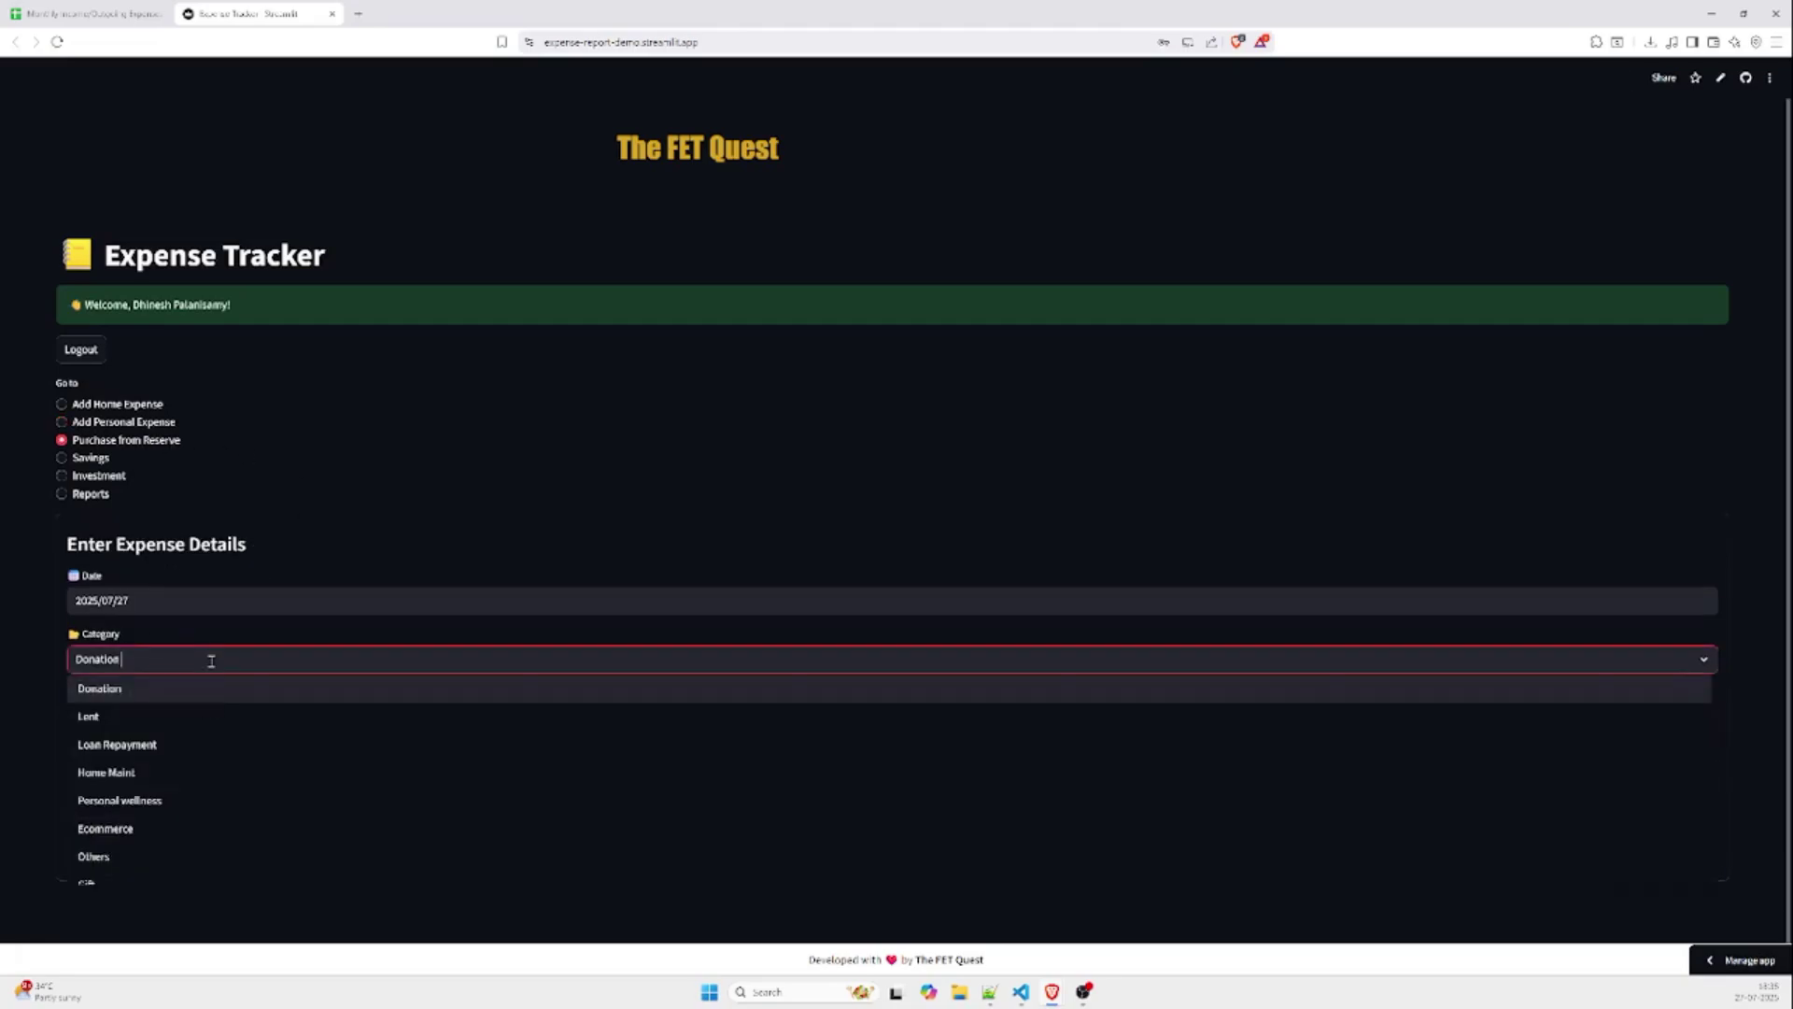
scroll(154, 727, down, 1)
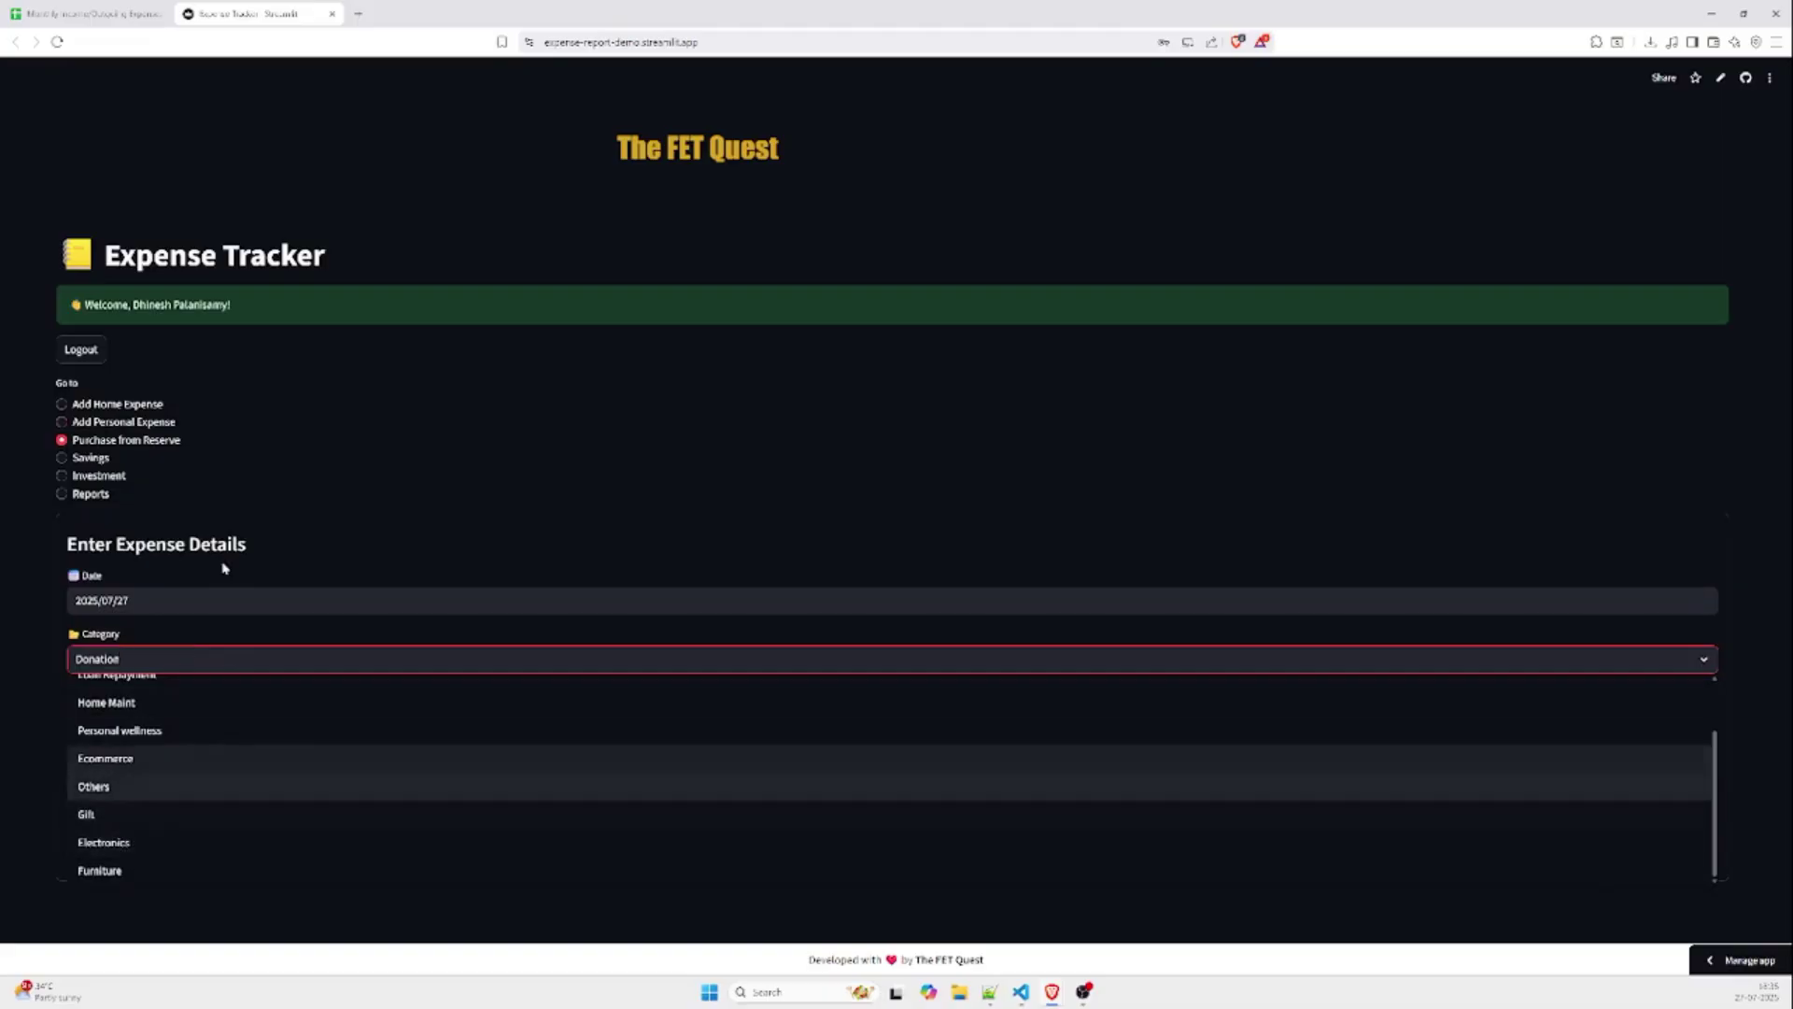
click(281, 462)
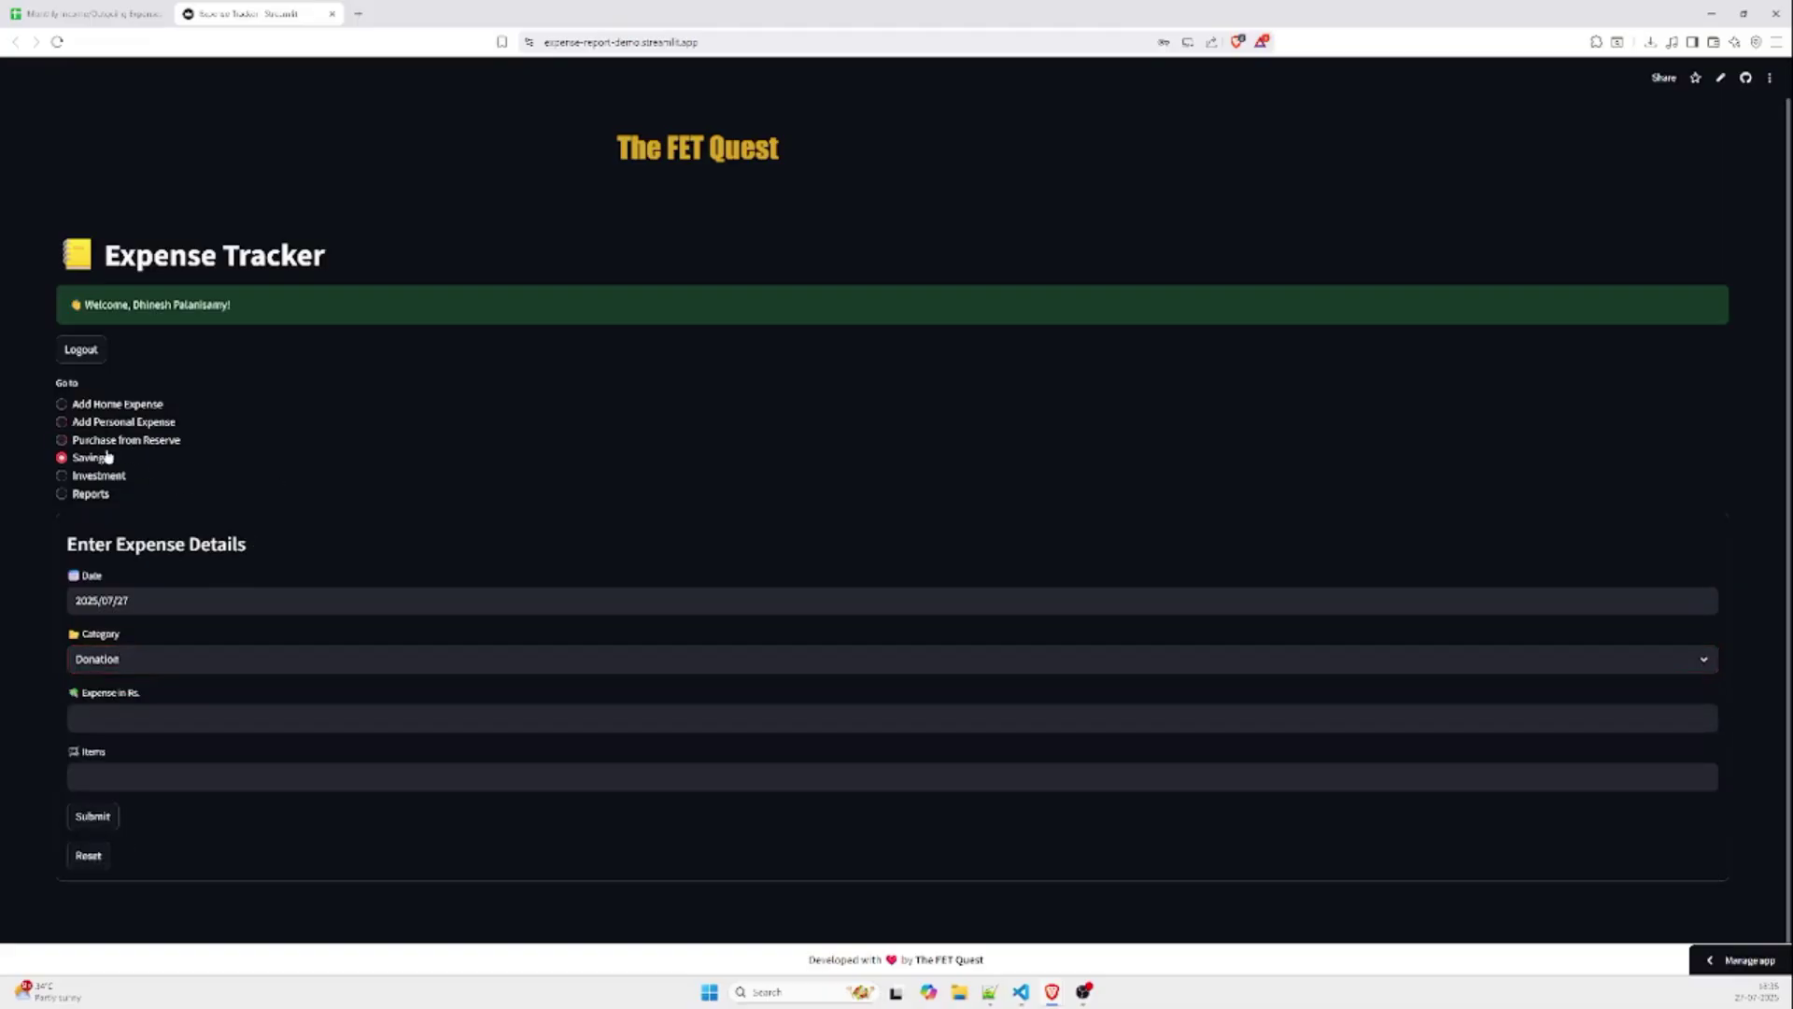
Step: Review the category options on the Savings form and on the Investment form
click(201, 656)
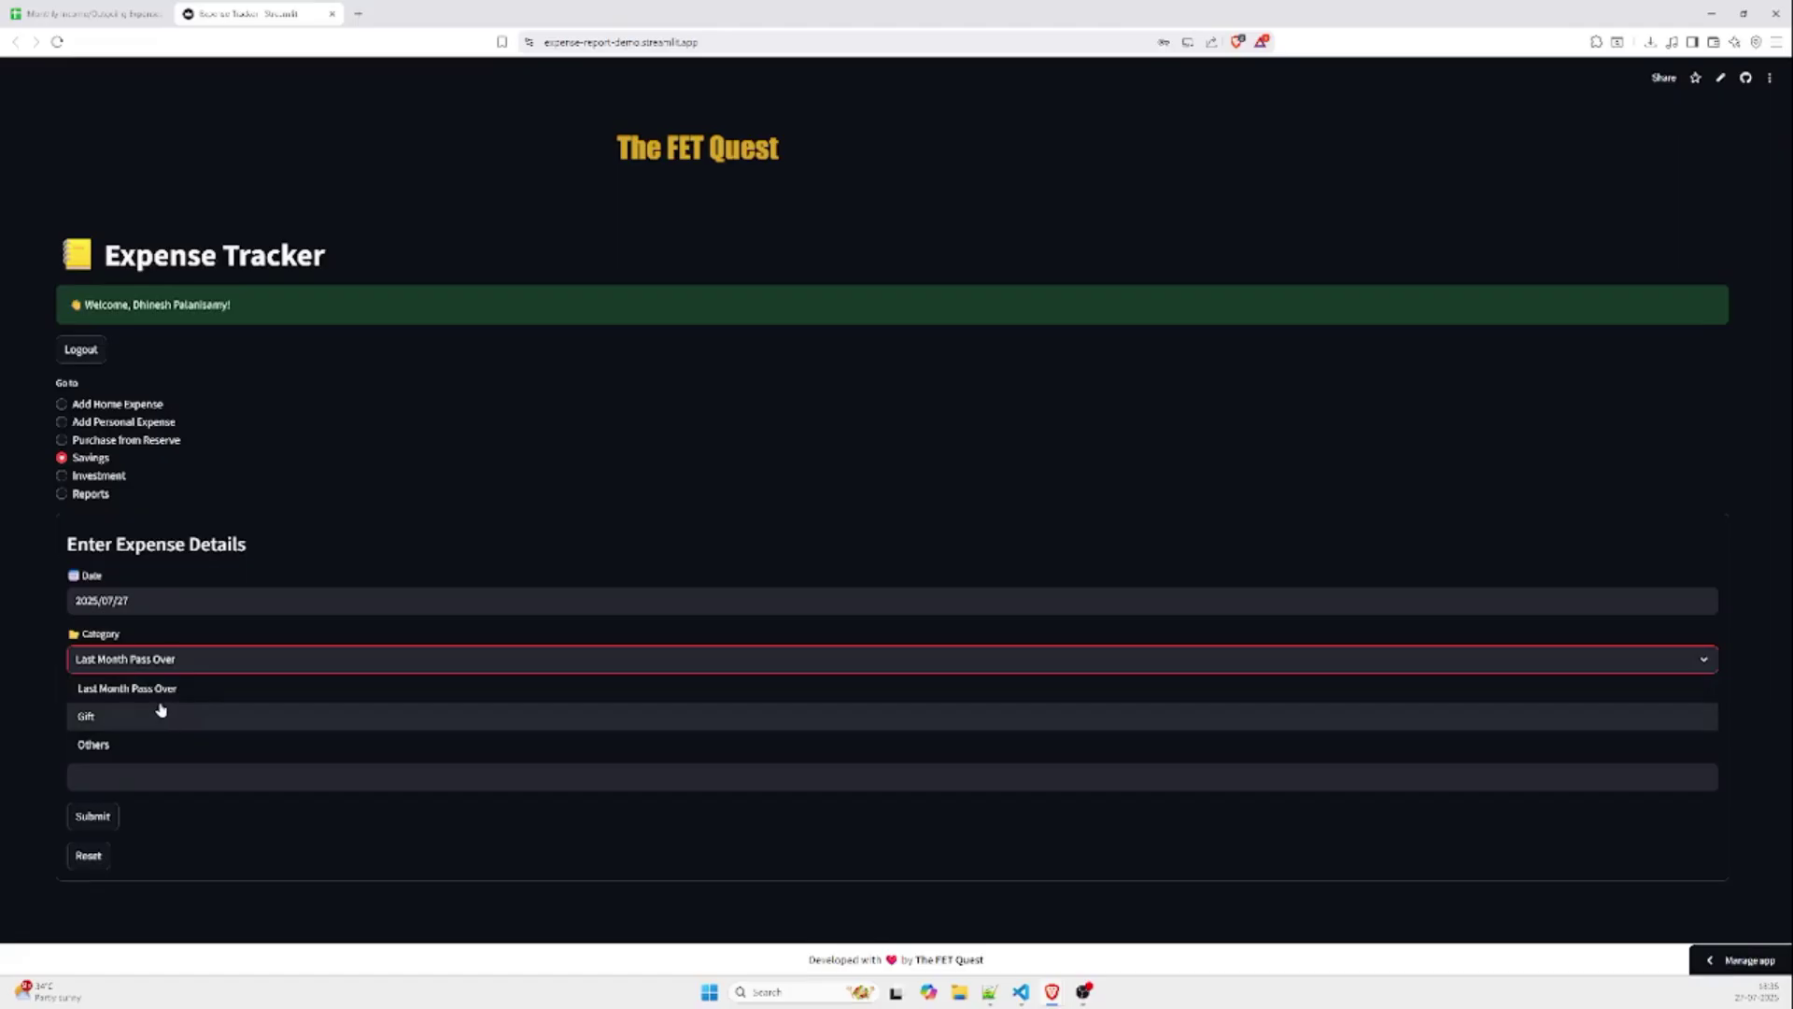
click(224, 566)
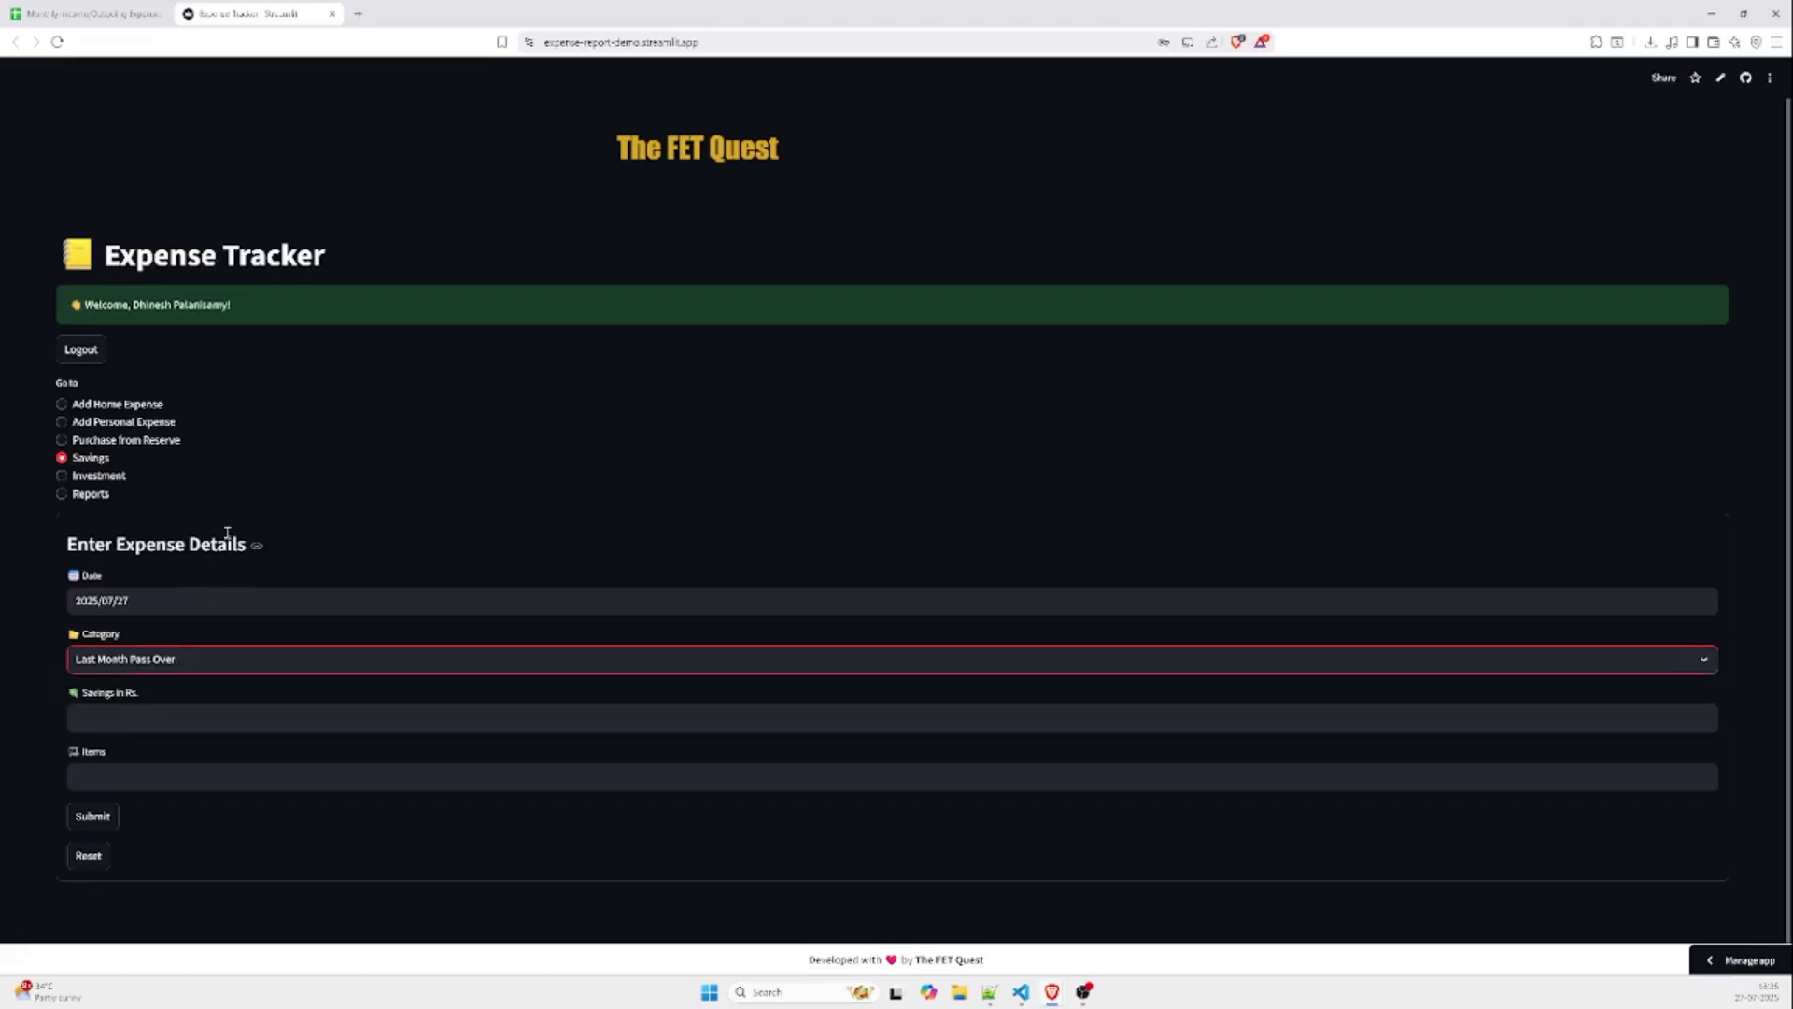
click(92, 478)
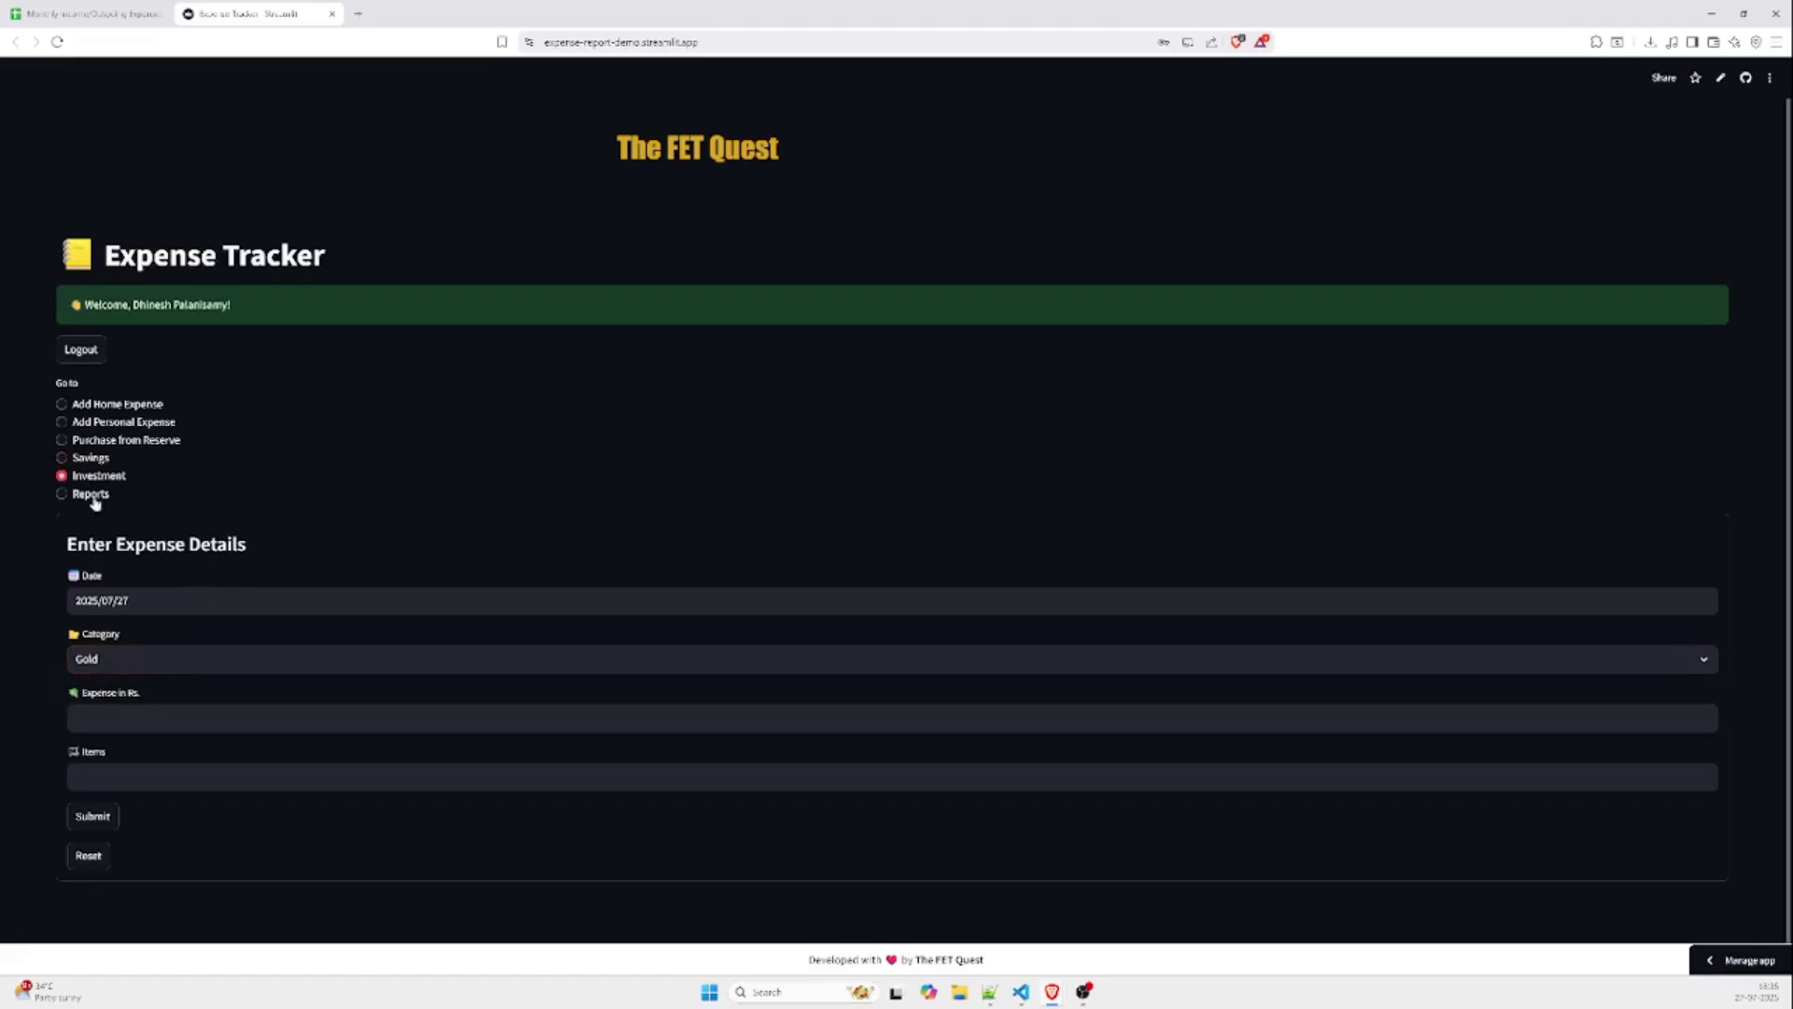
click(142, 659)
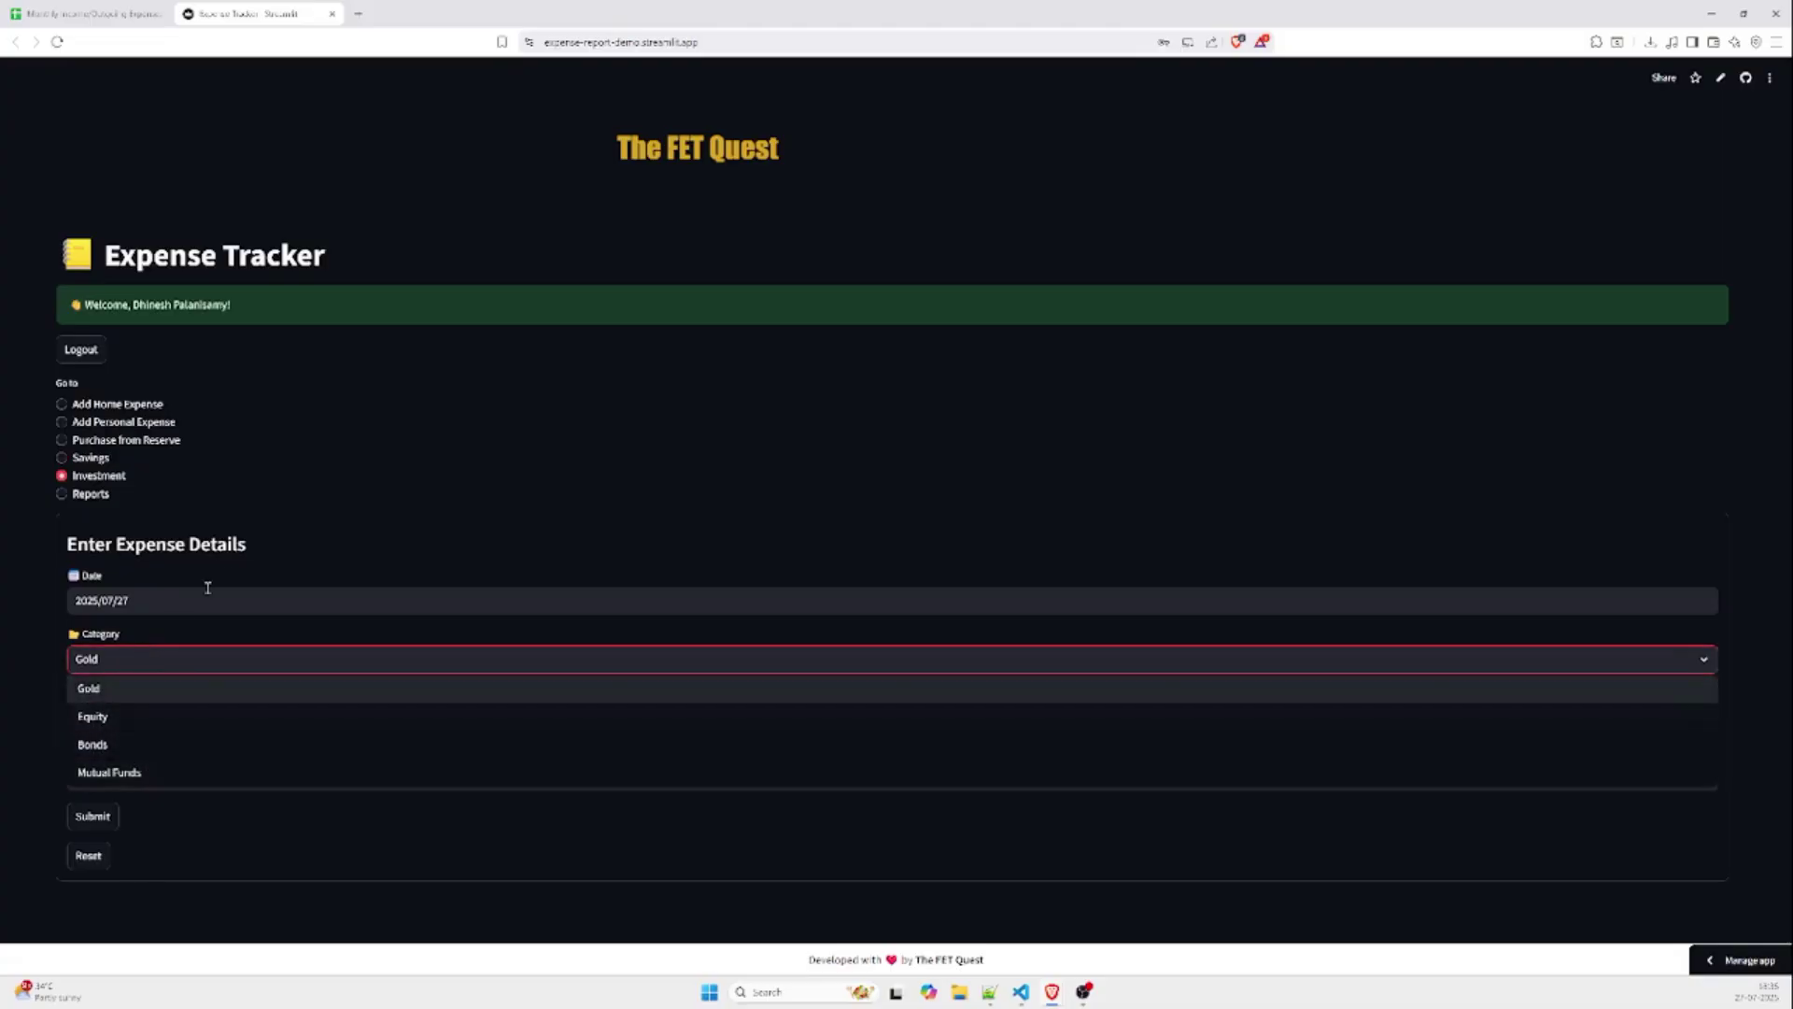
click(267, 505)
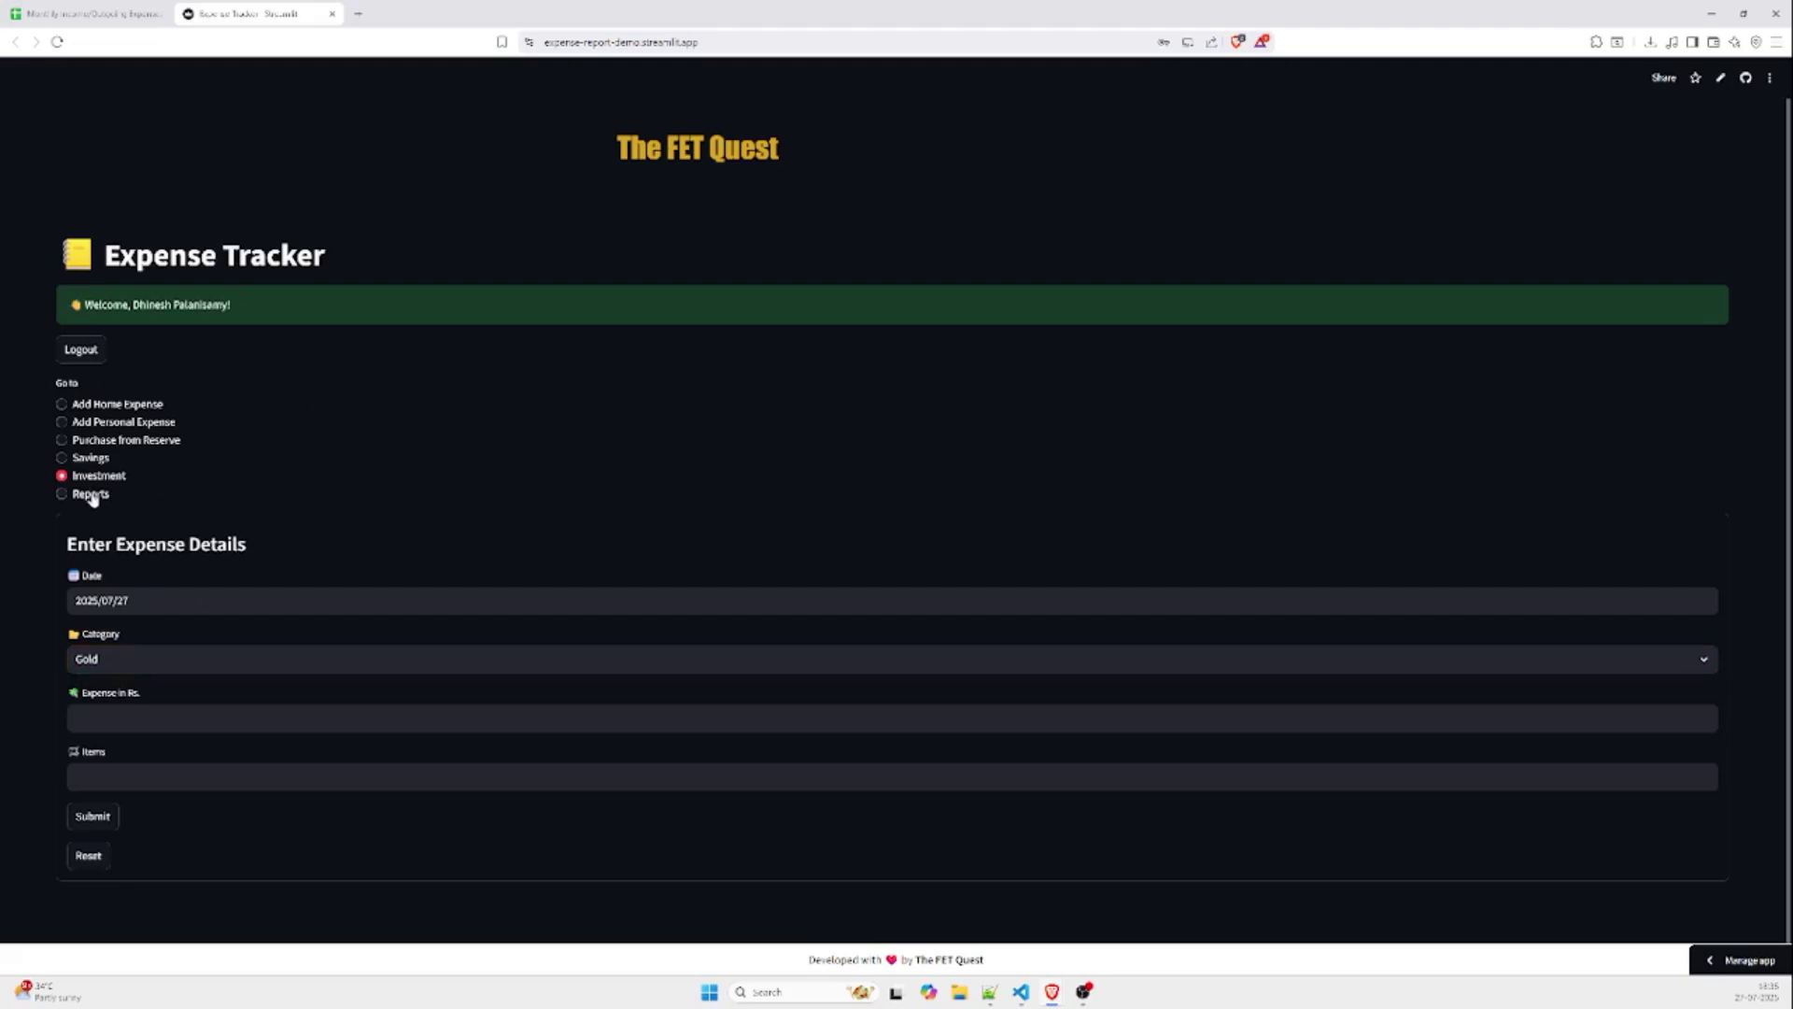
Step: Submit a home expense under Grocery for Rs. 200 with the items "Batter, wheat flour"
click(124, 408)
scroll(145, 607, down, 1)
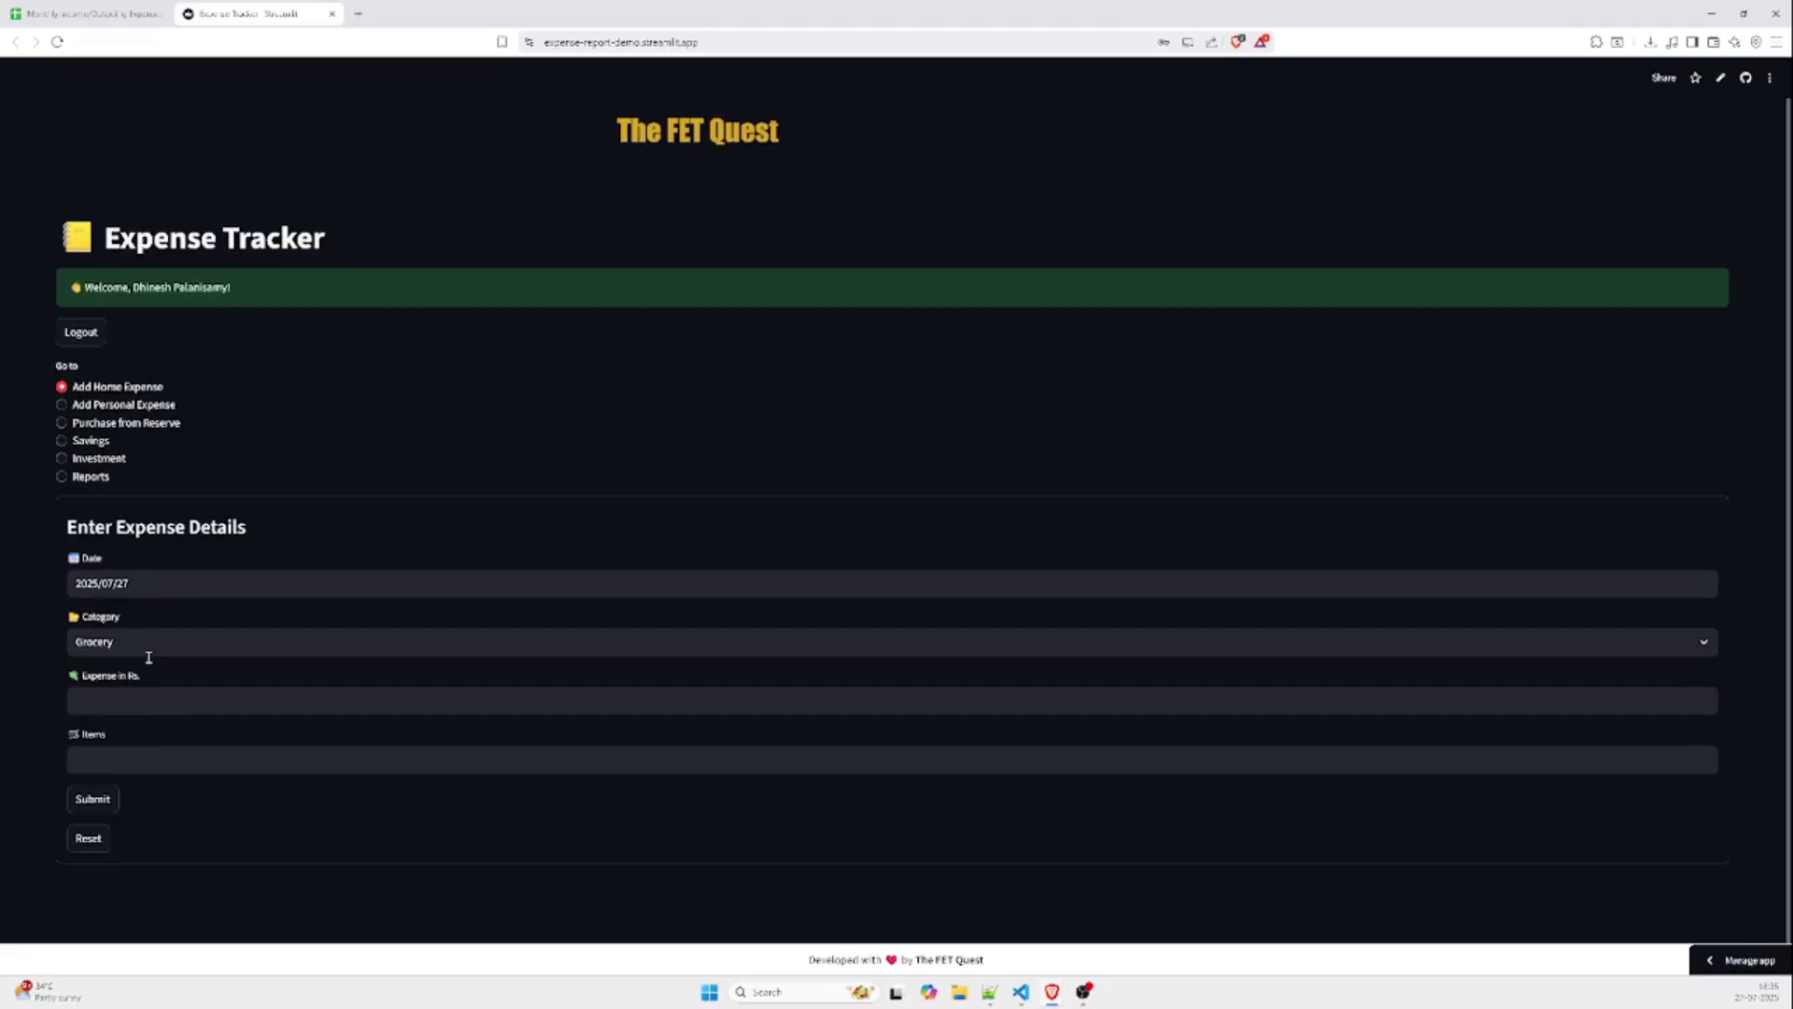
click(156, 703)
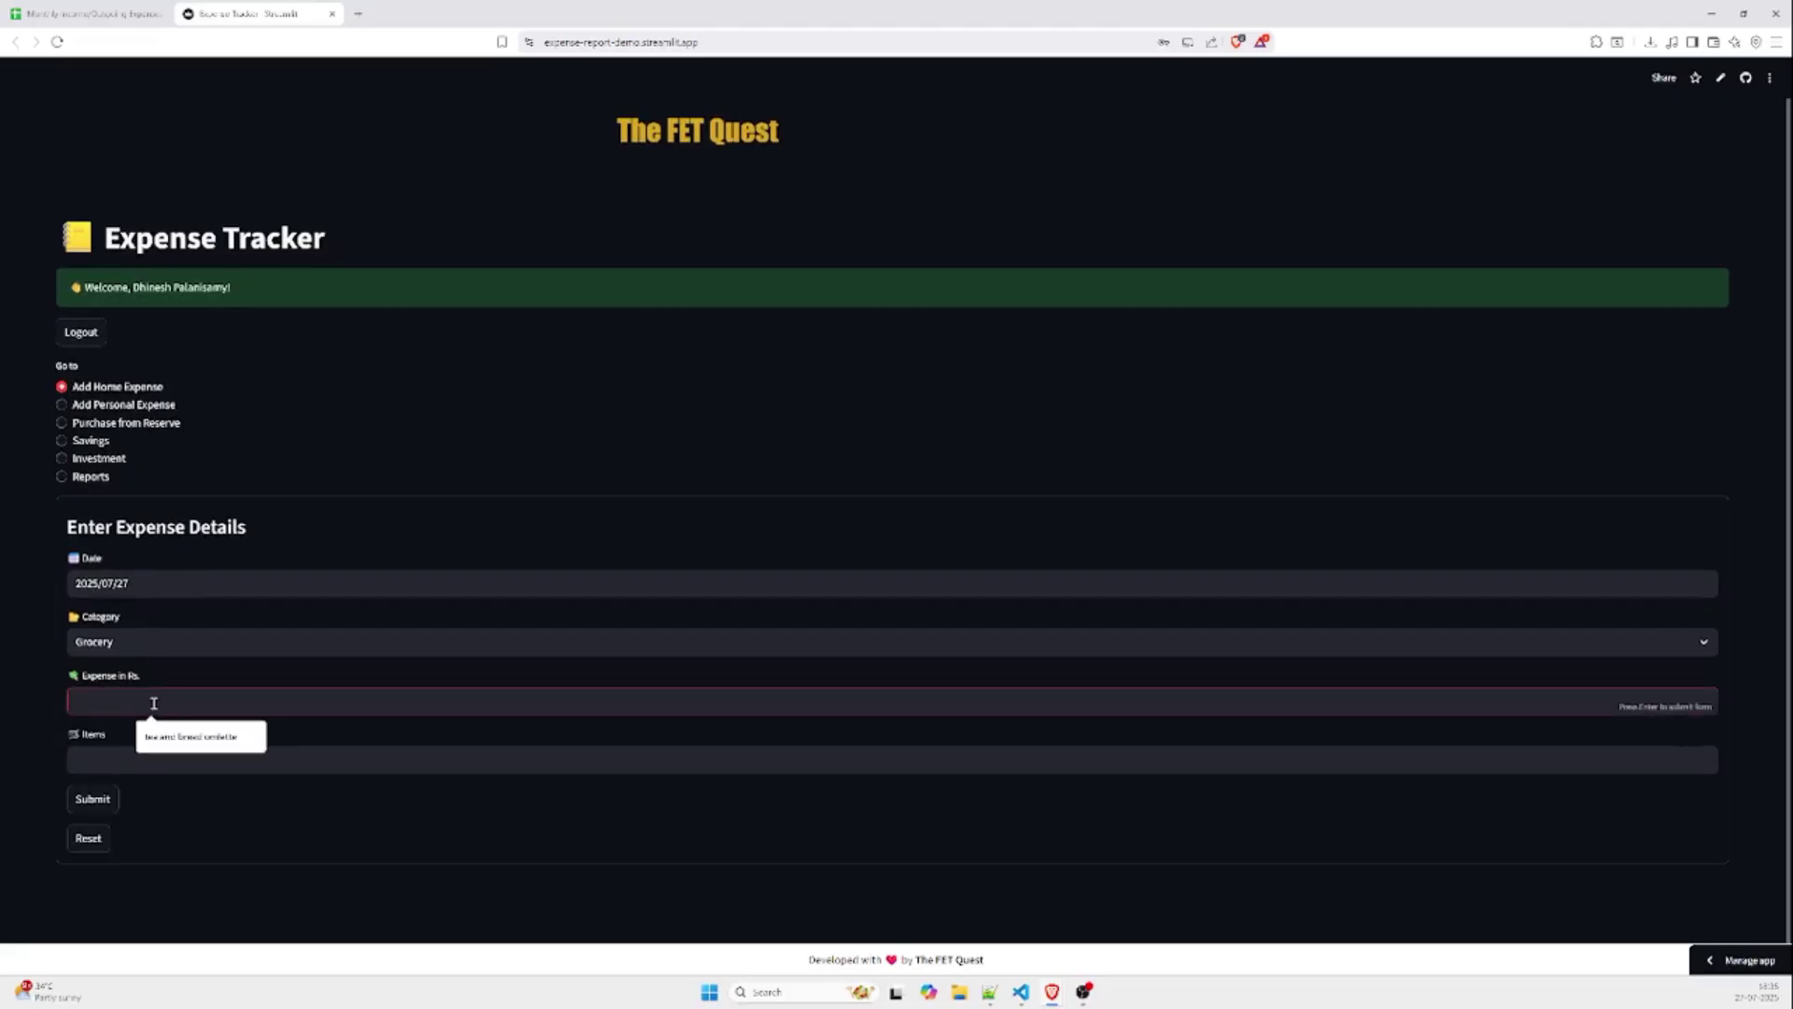
text(200)
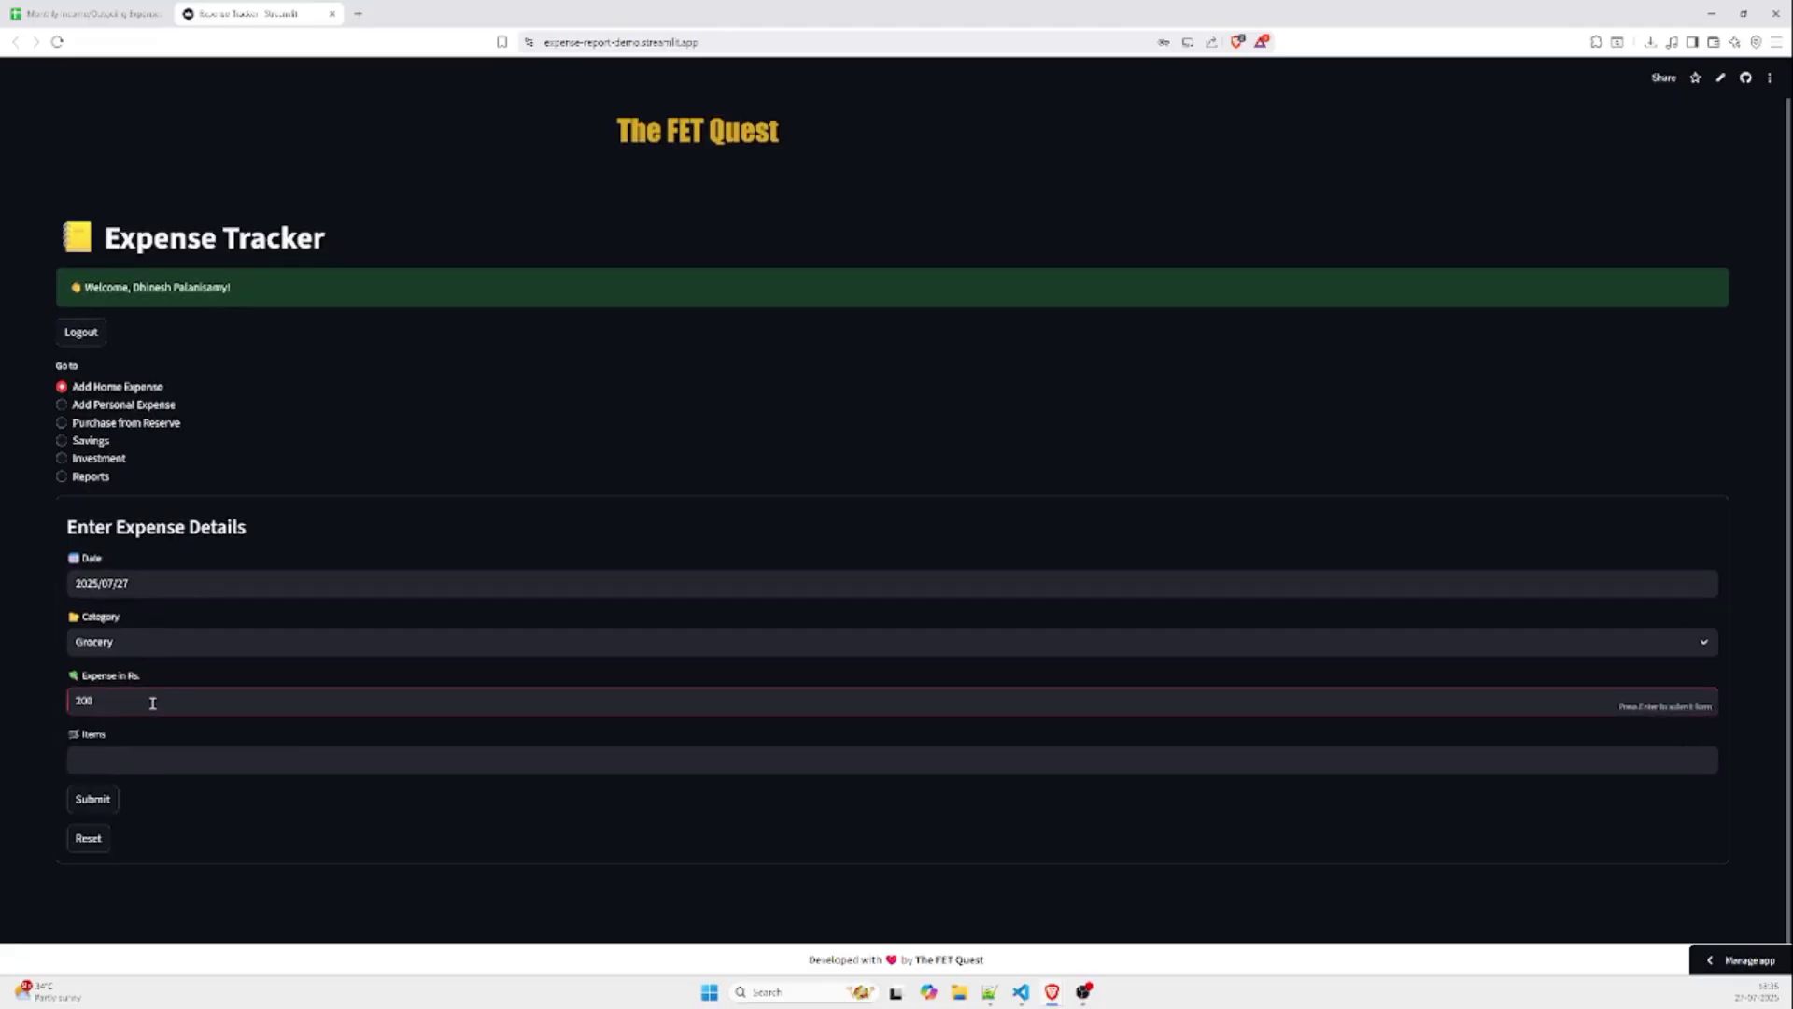
click(139, 758)
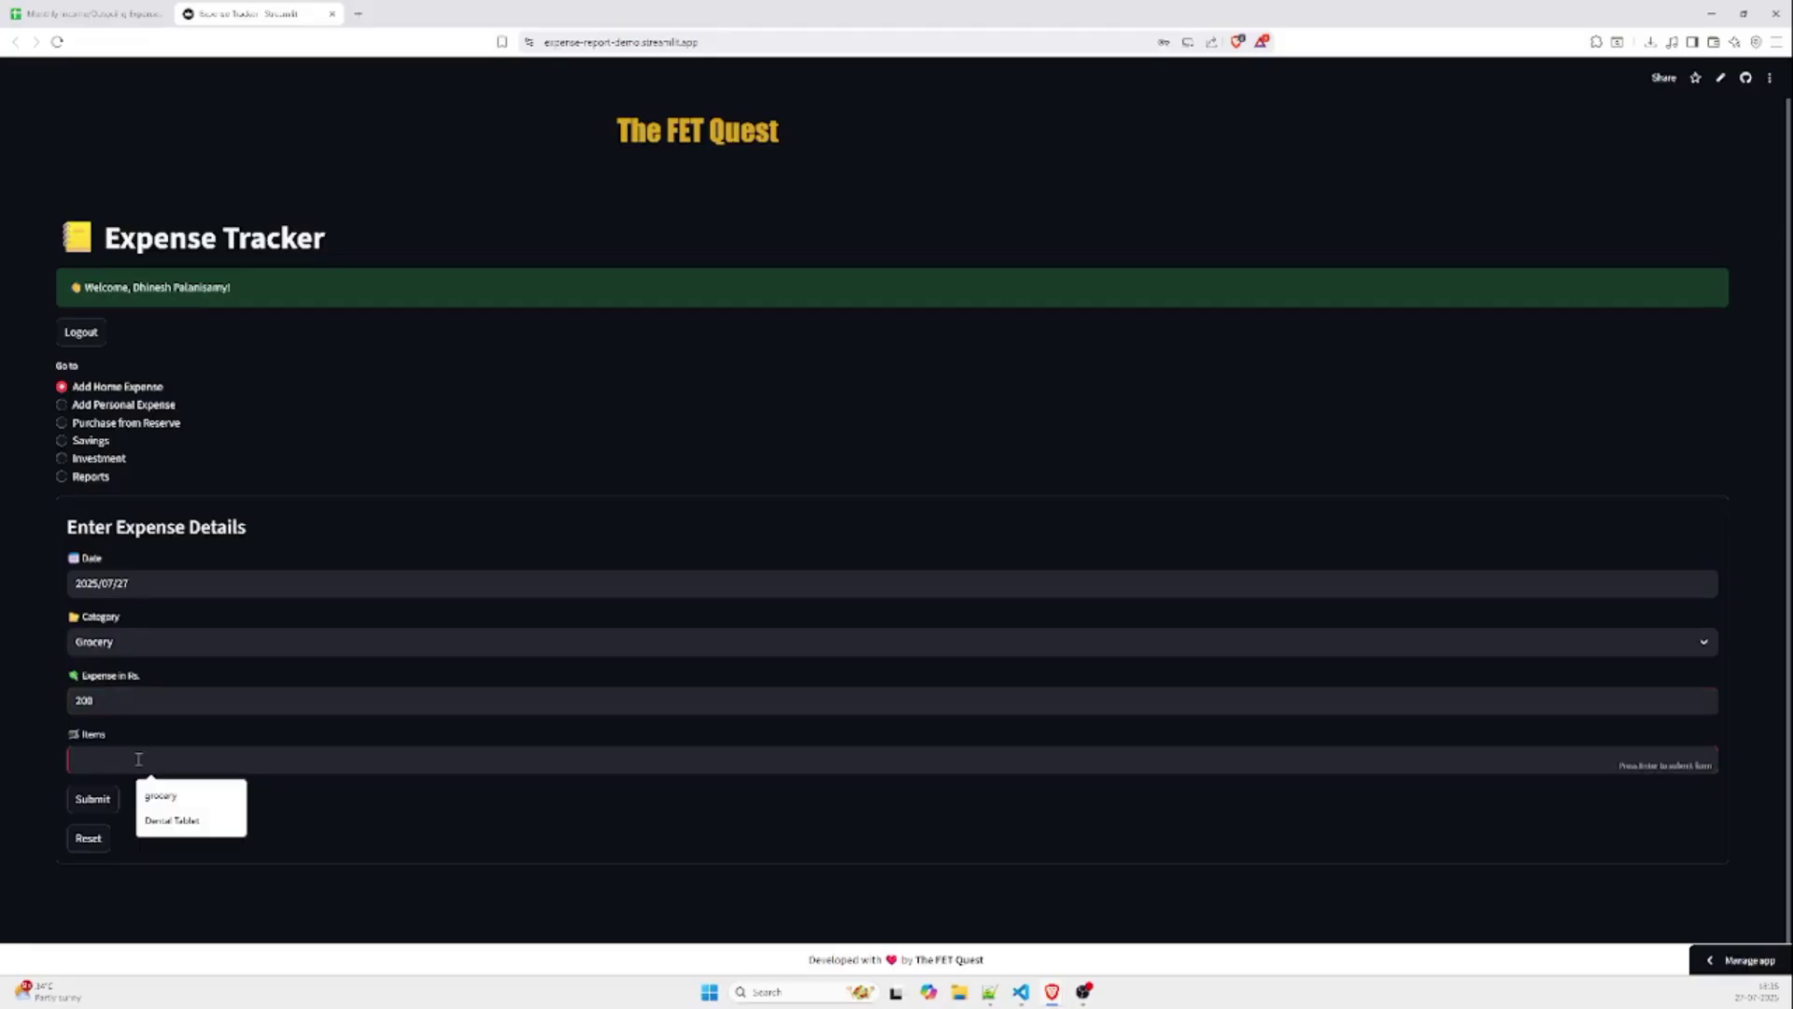
text(Batter, wheat flour)
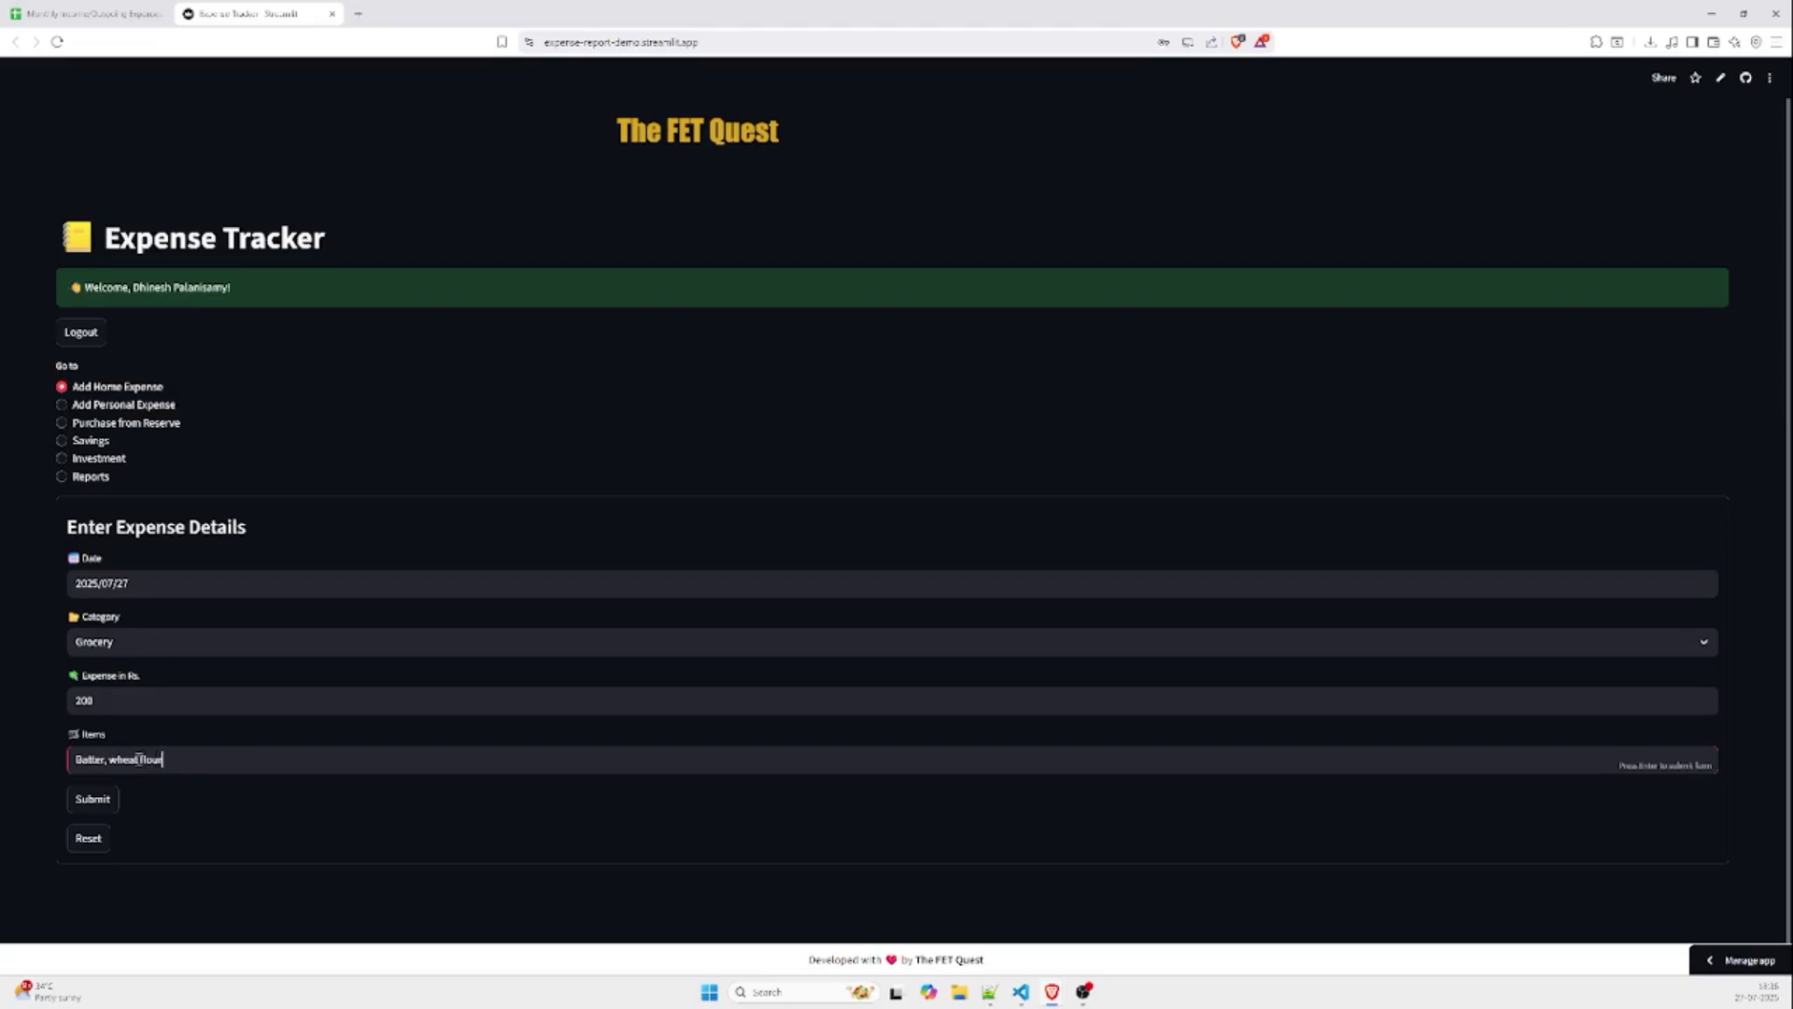
click(90, 807)
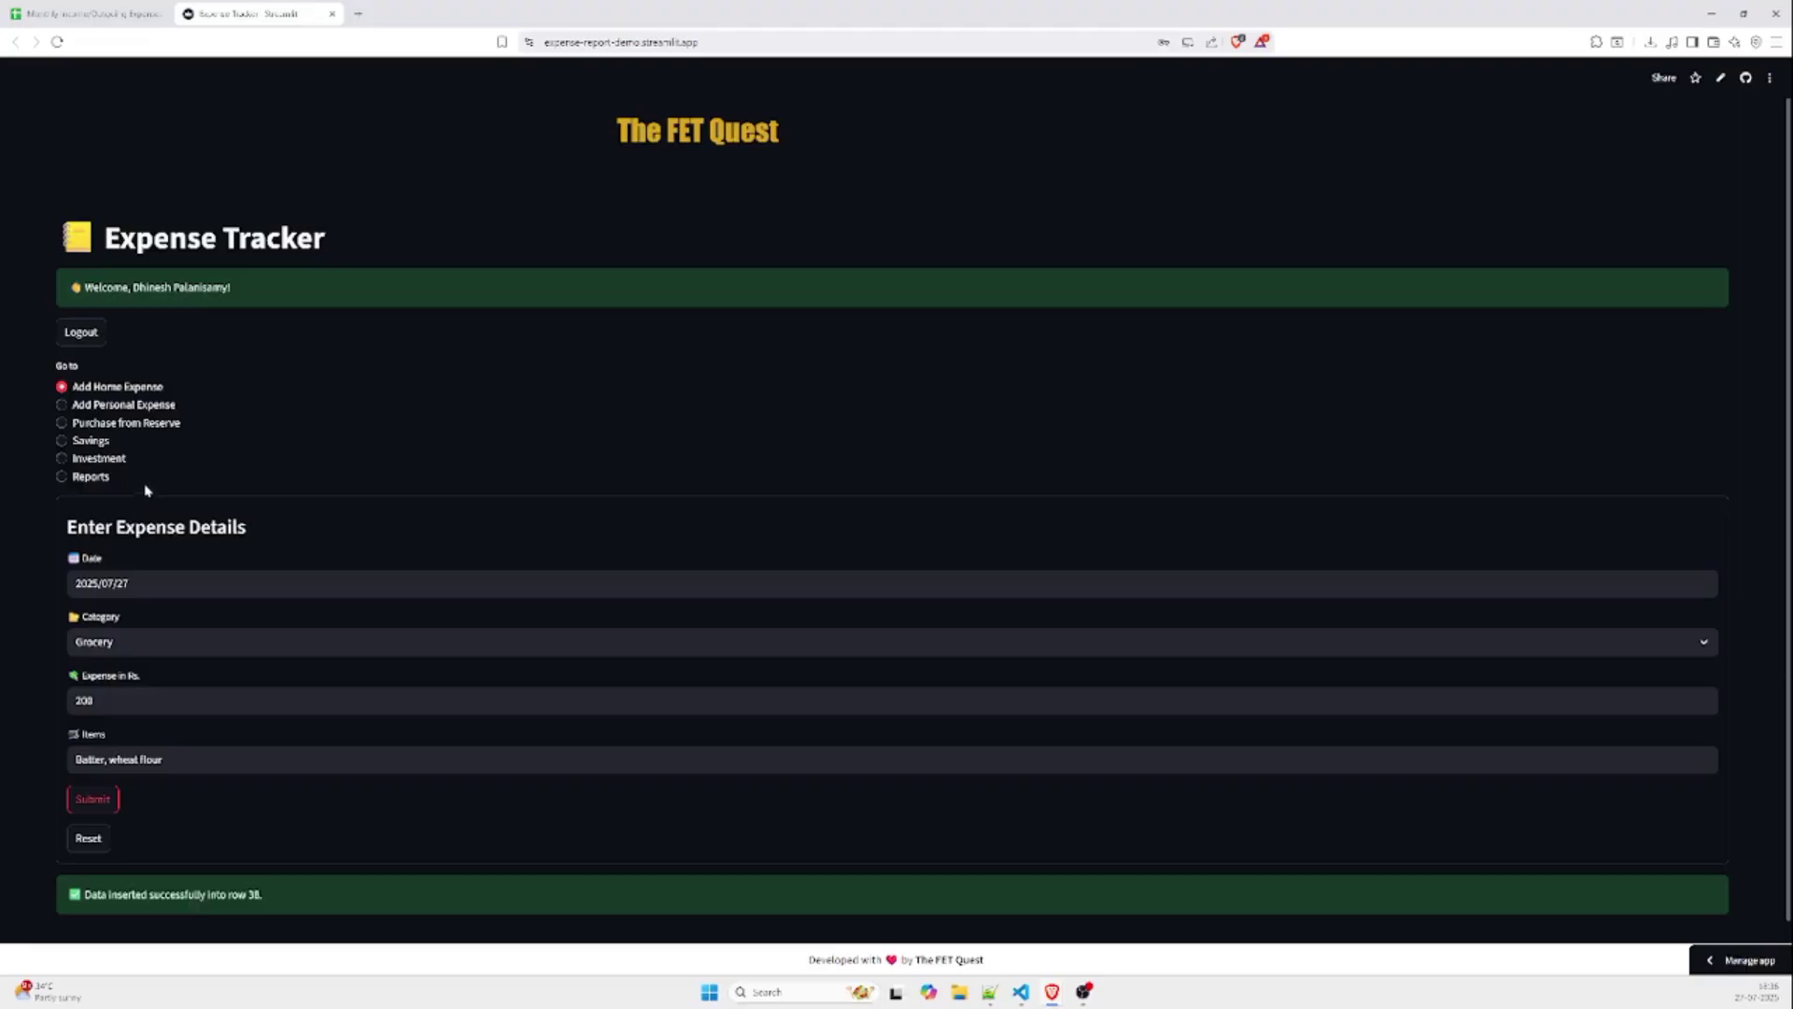
Step: Go to the Add Personal Expense form and reset the values left over from the home expense
click(125, 407)
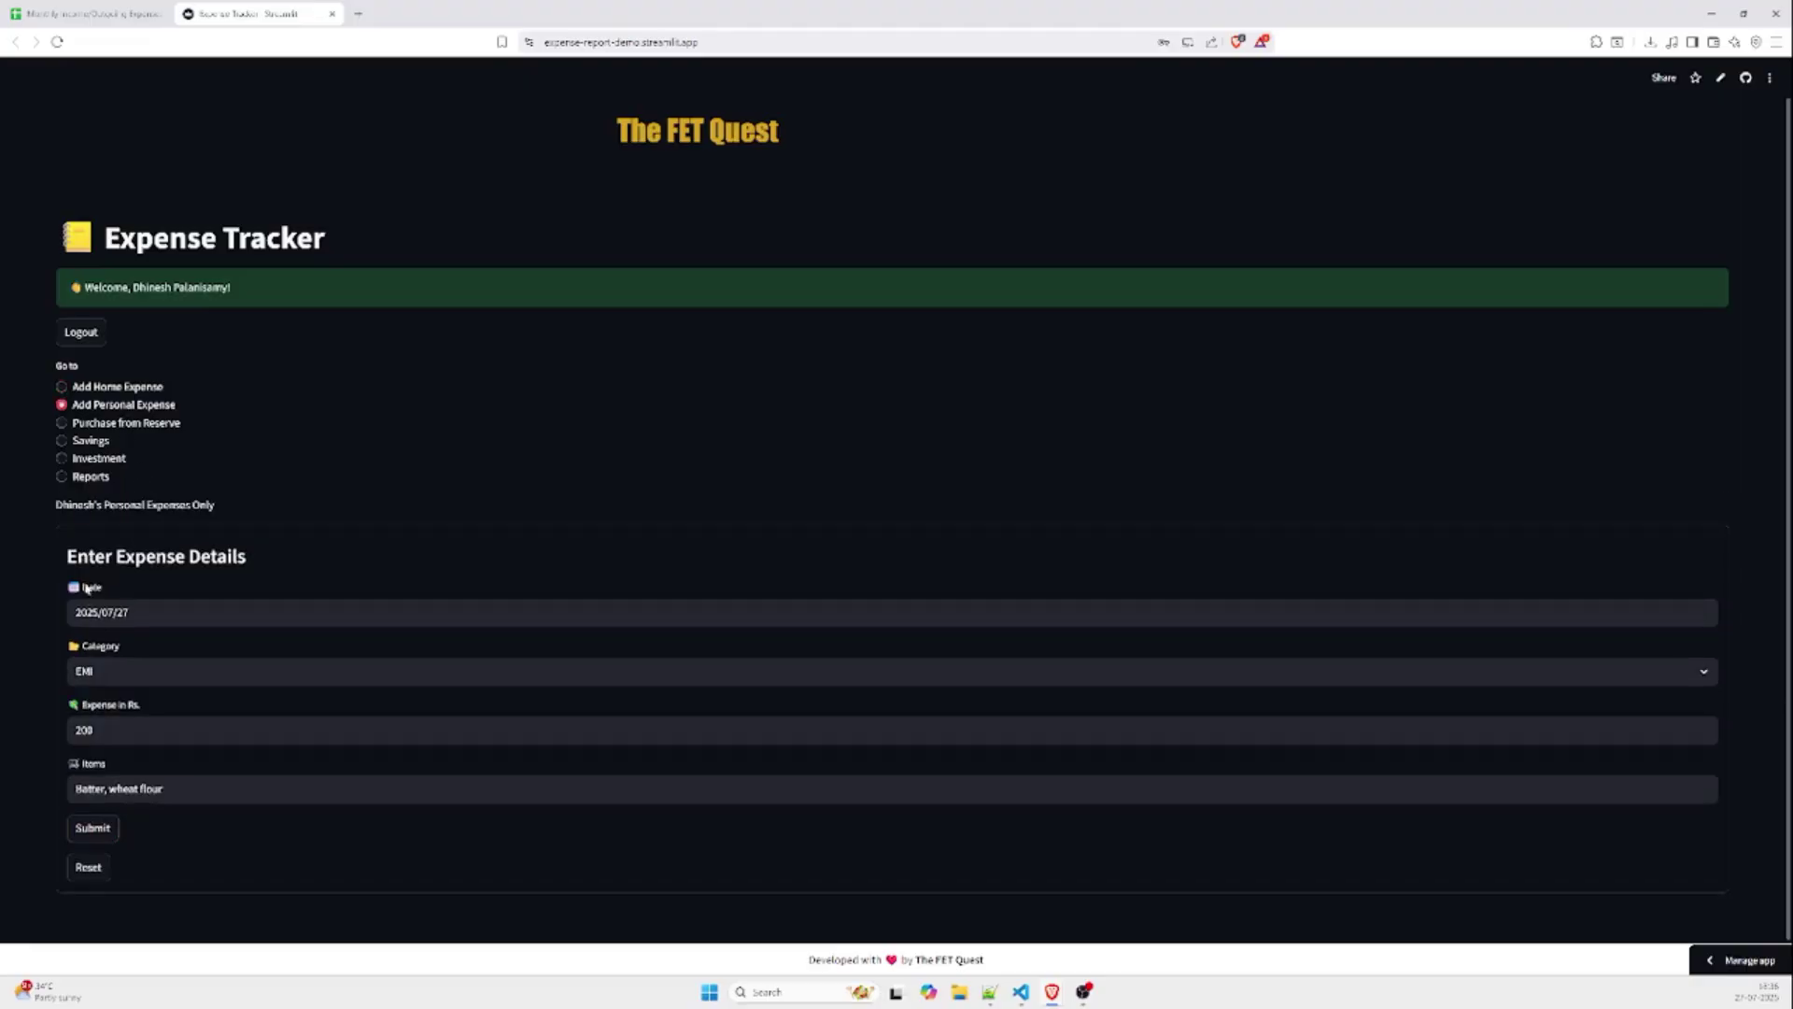
click(80, 874)
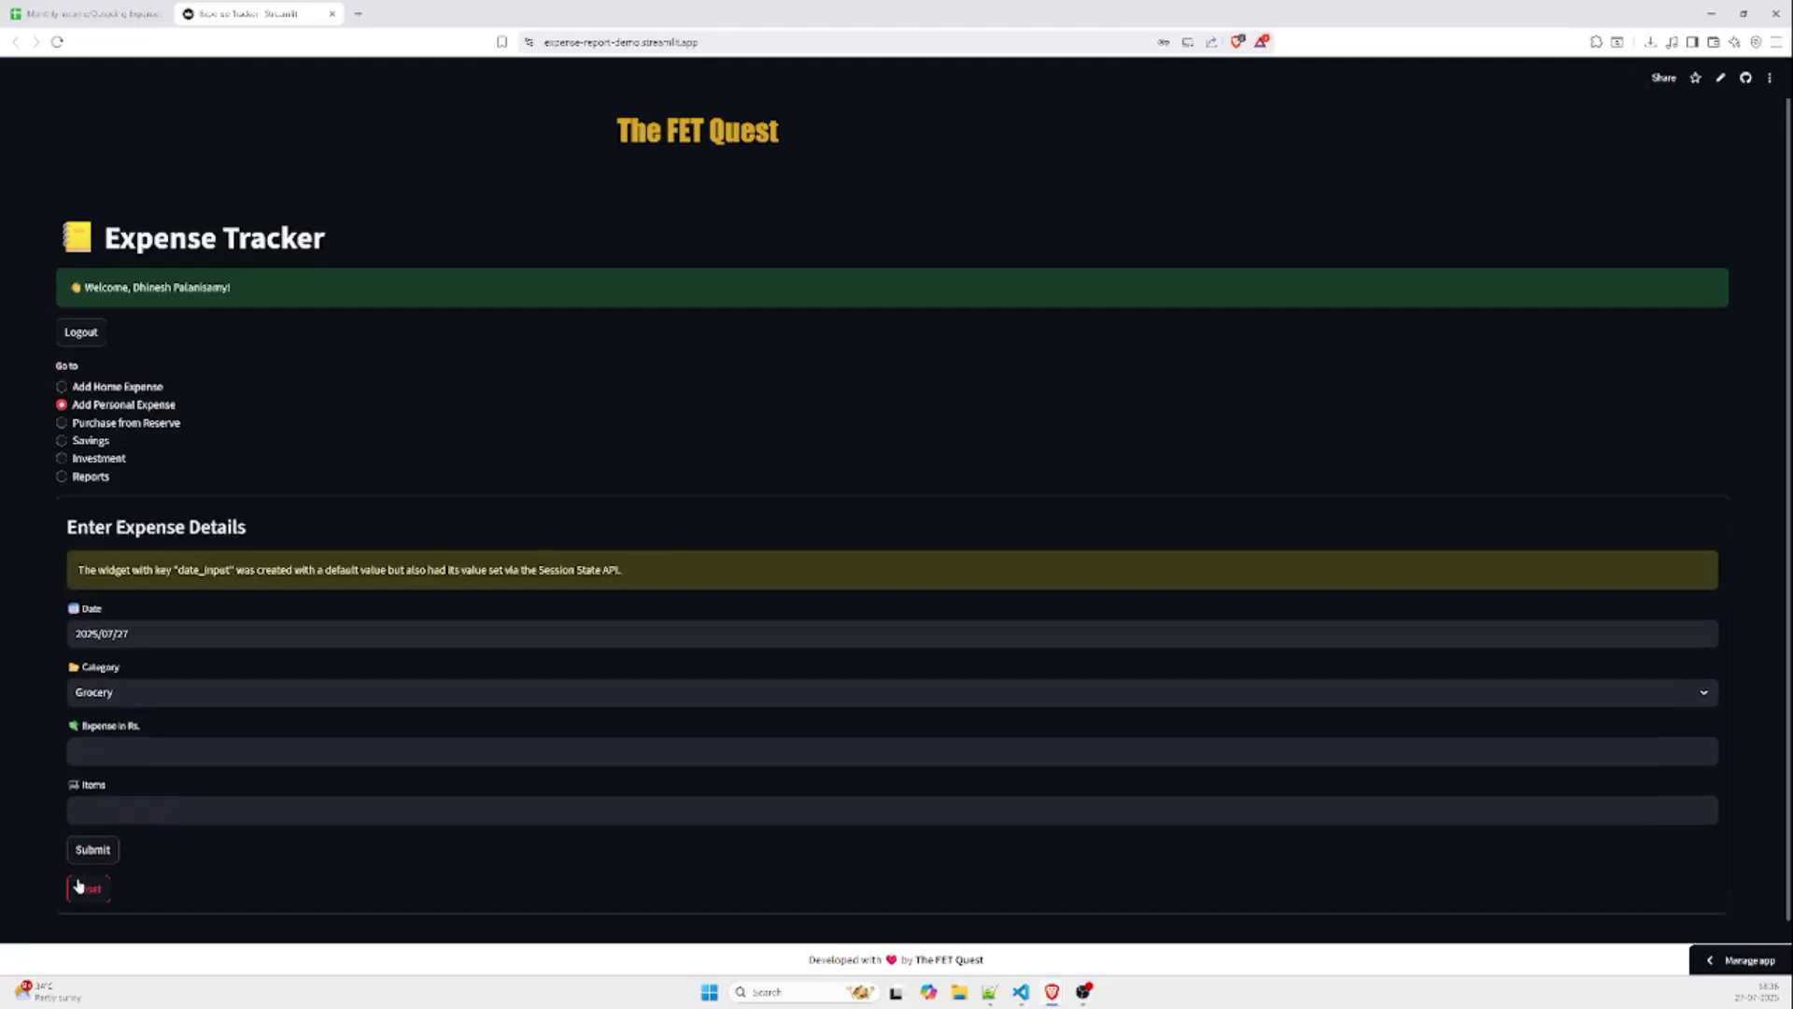
click(135, 691)
click(97, 388)
click(94, 411)
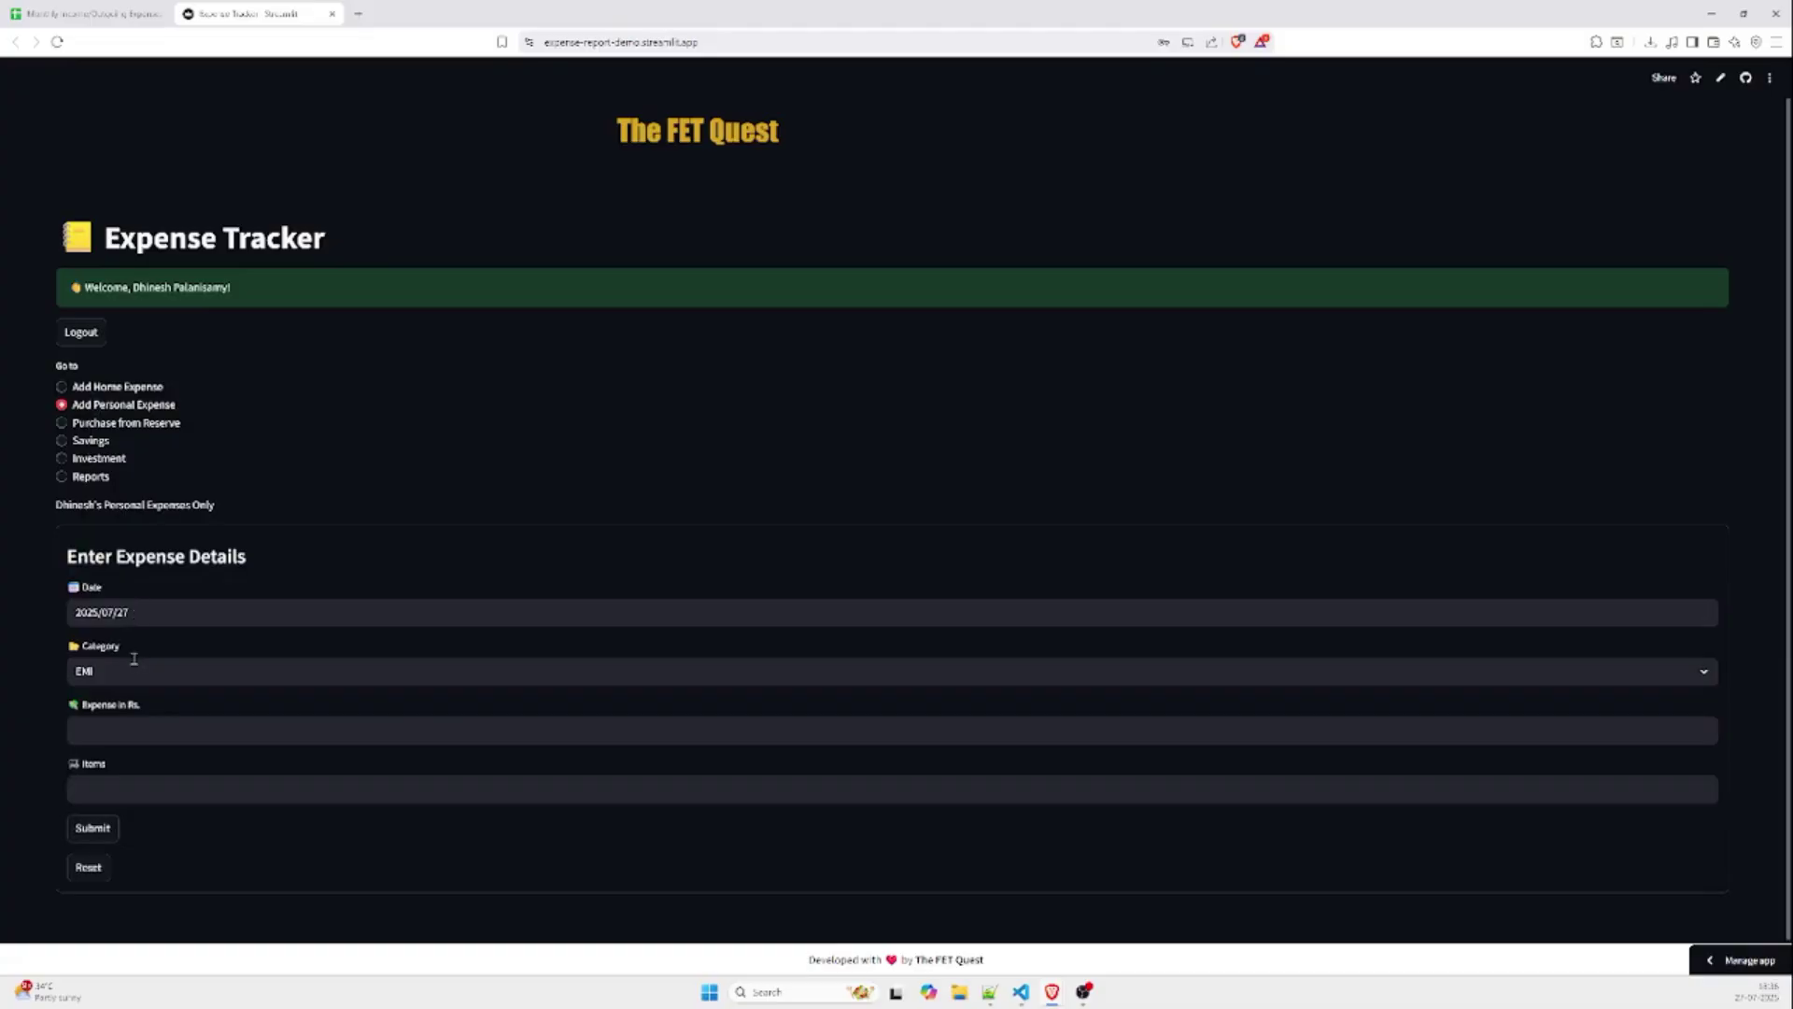
Step: Find the Entertainment category with the search text "ent" and select it for the personal expense
click(134, 660)
scroll(168, 725, down, 2)
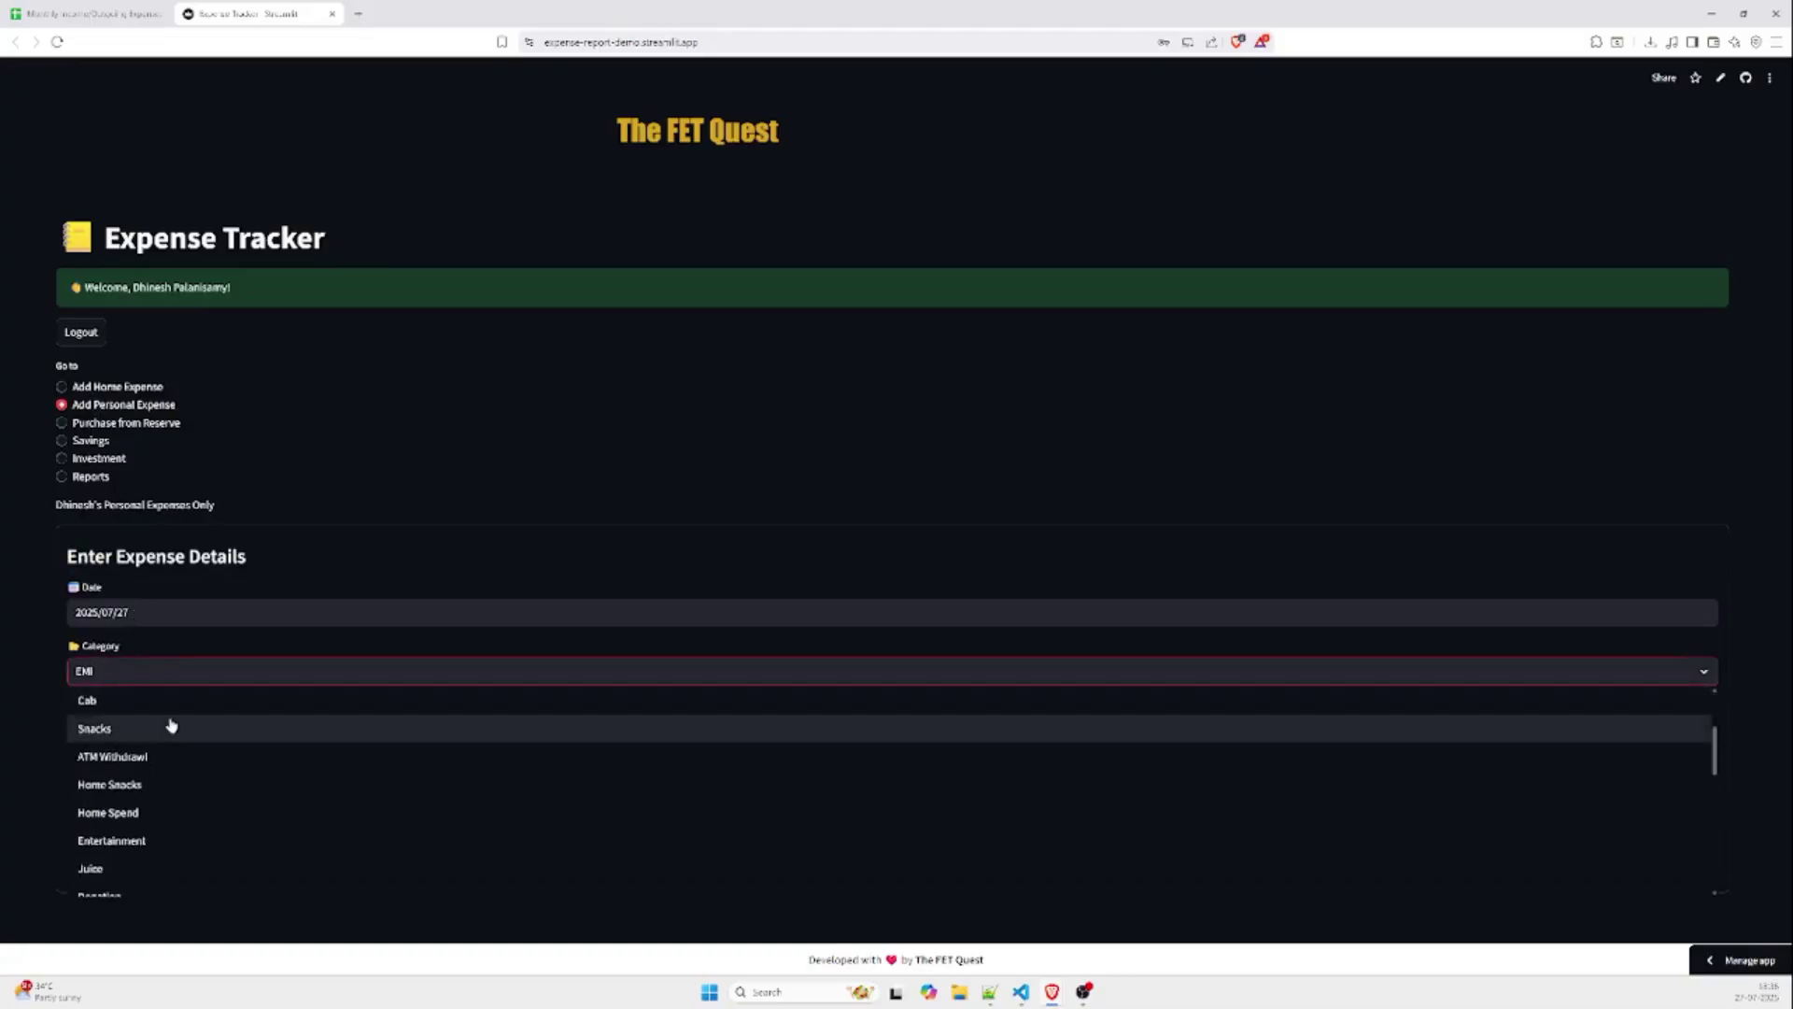
scroll(178, 729, down, 1)
scroll(220, 744, down, 2)
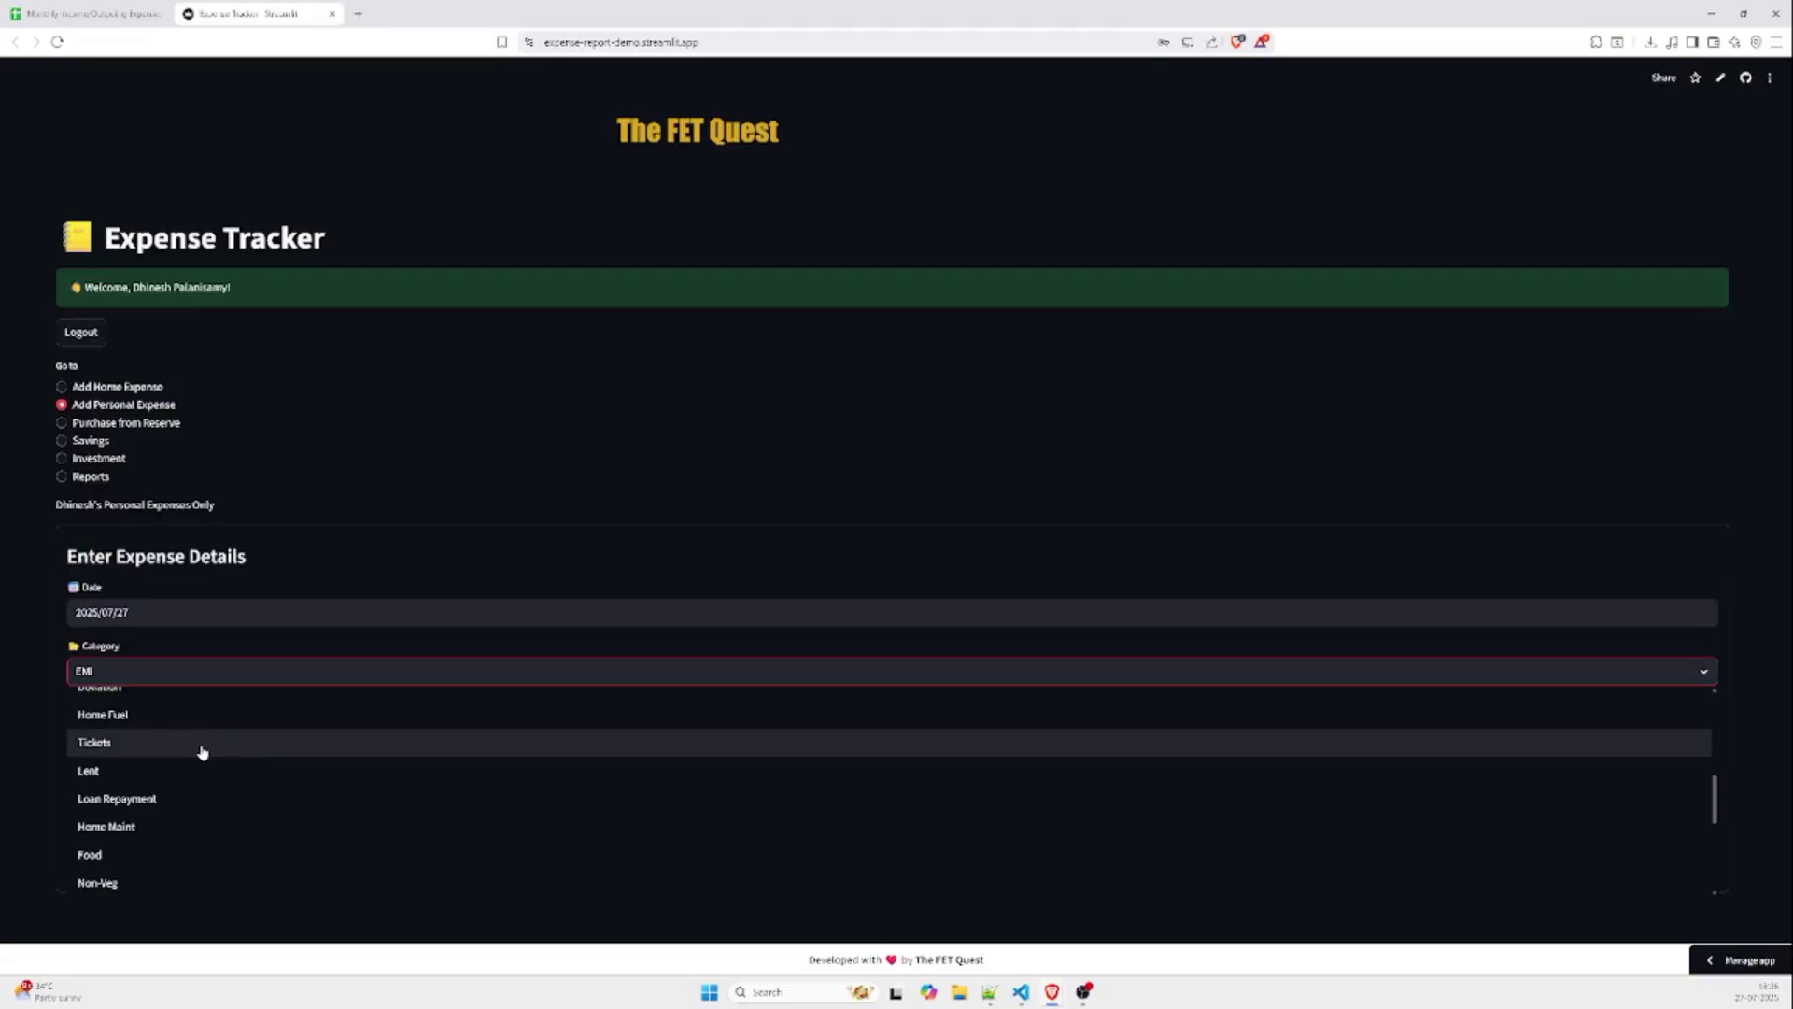
scroll(202, 751, down, 1)
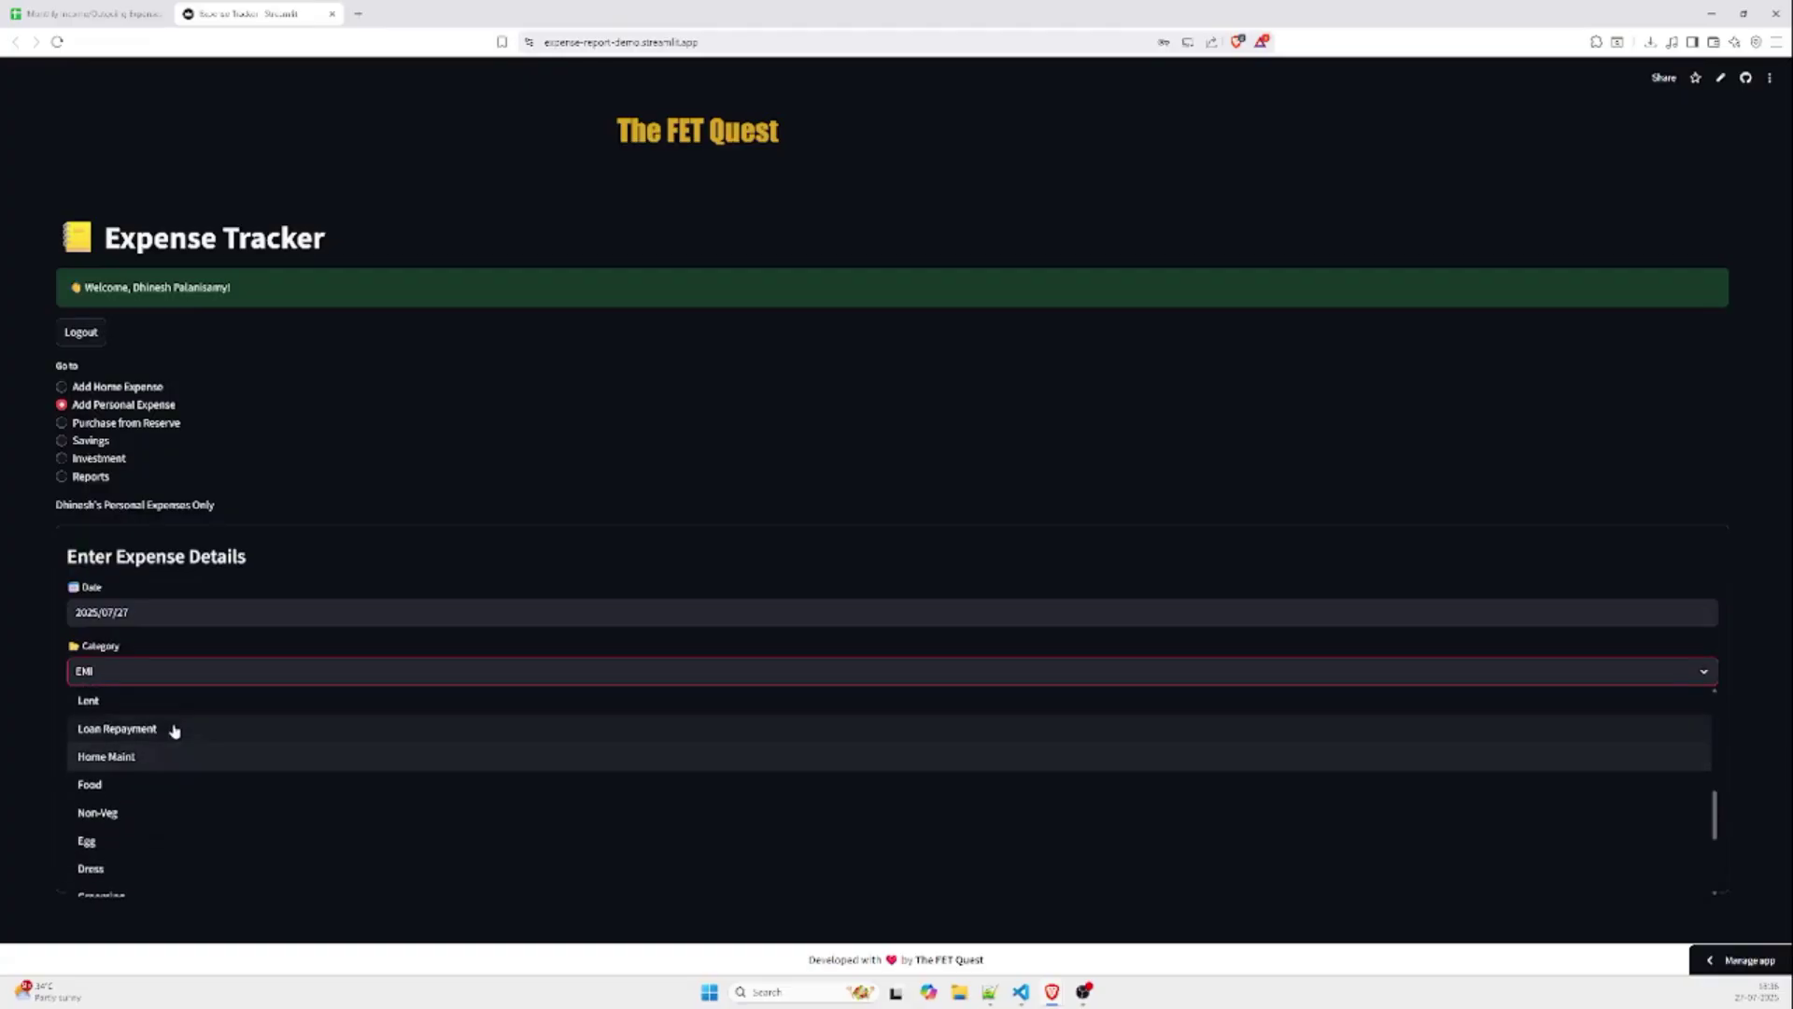
key(BackSpace)
text(ent)
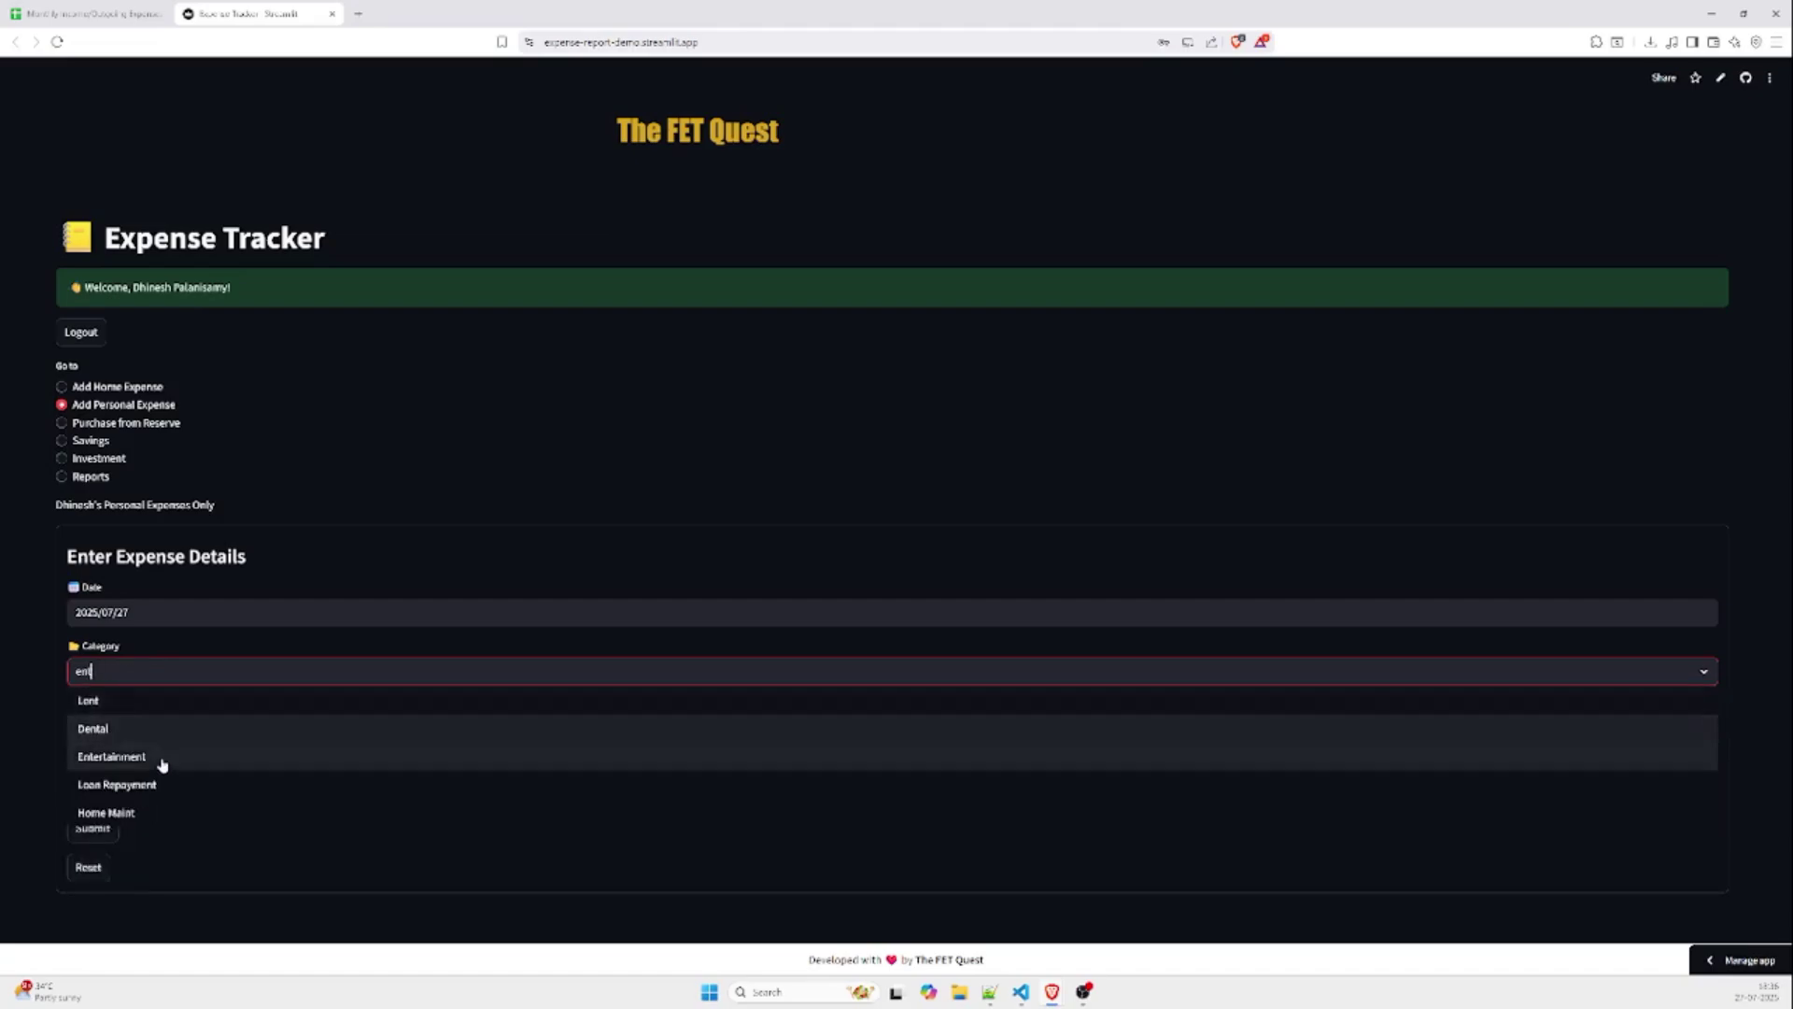
click(160, 759)
Step: Complete the Entertainment personal expense with Rs. 300 and the item "Movie", and submit it
click(158, 734)
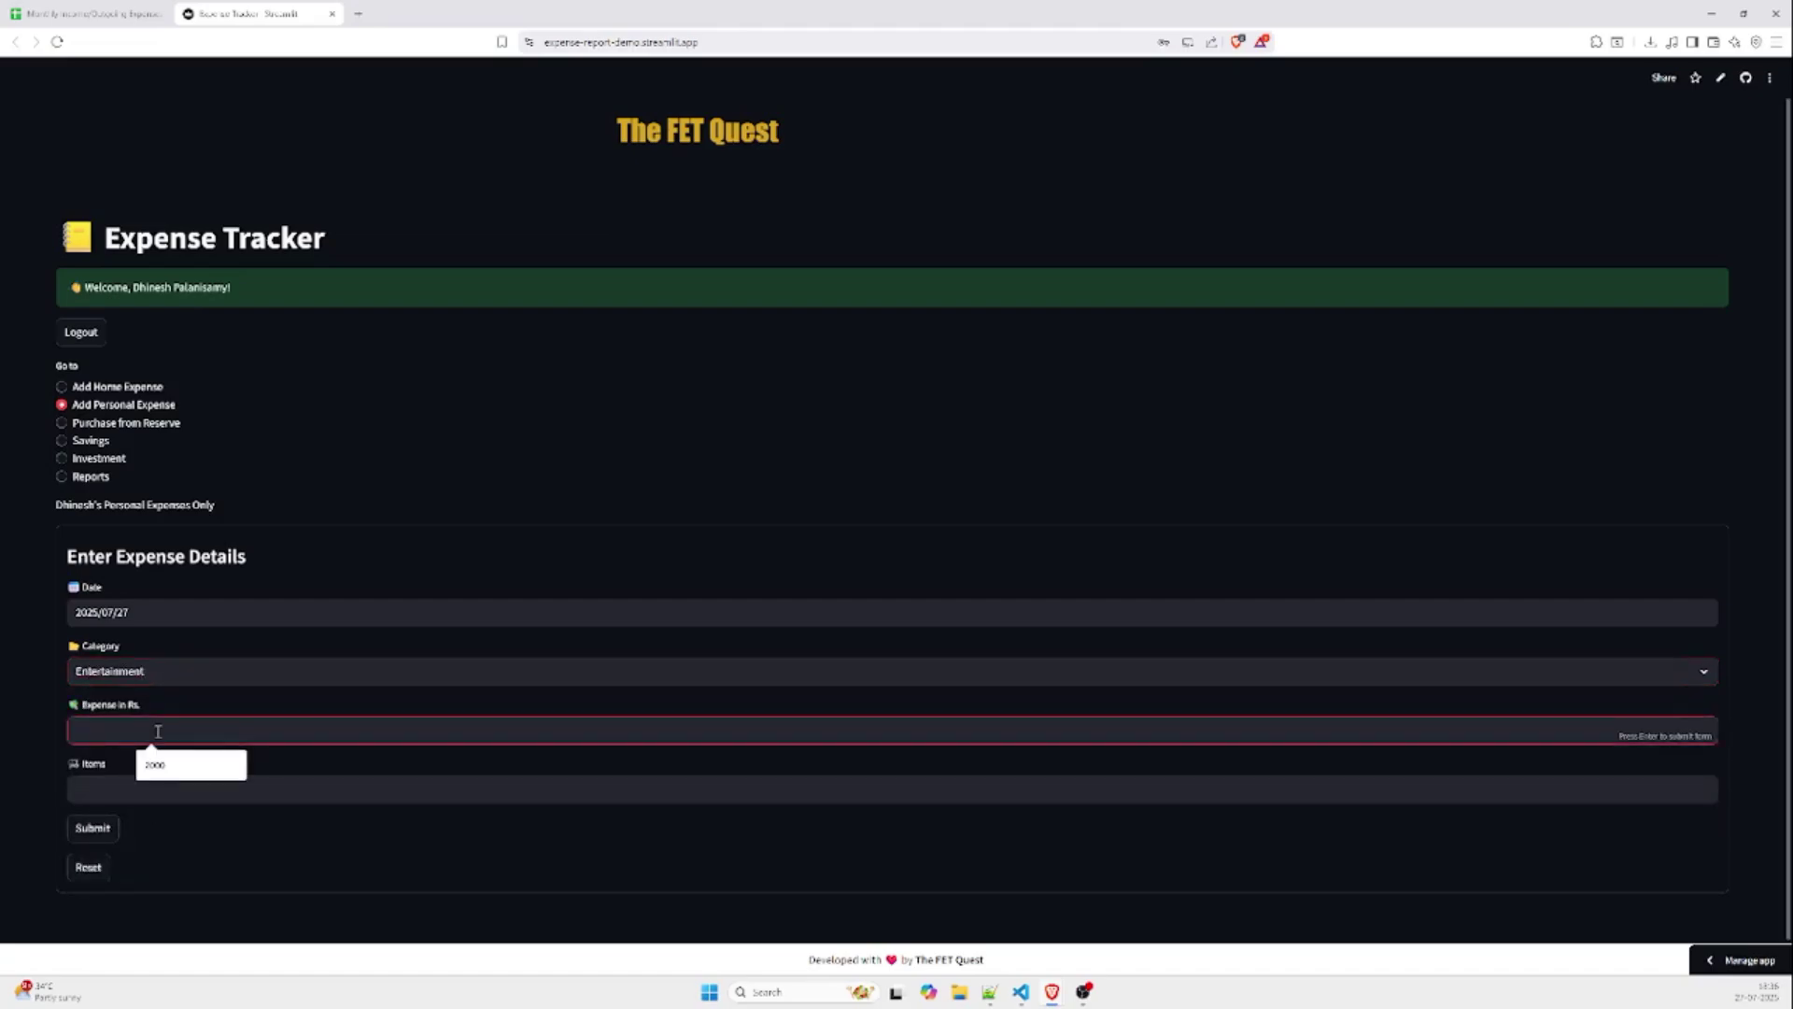
text(300)
click(143, 781)
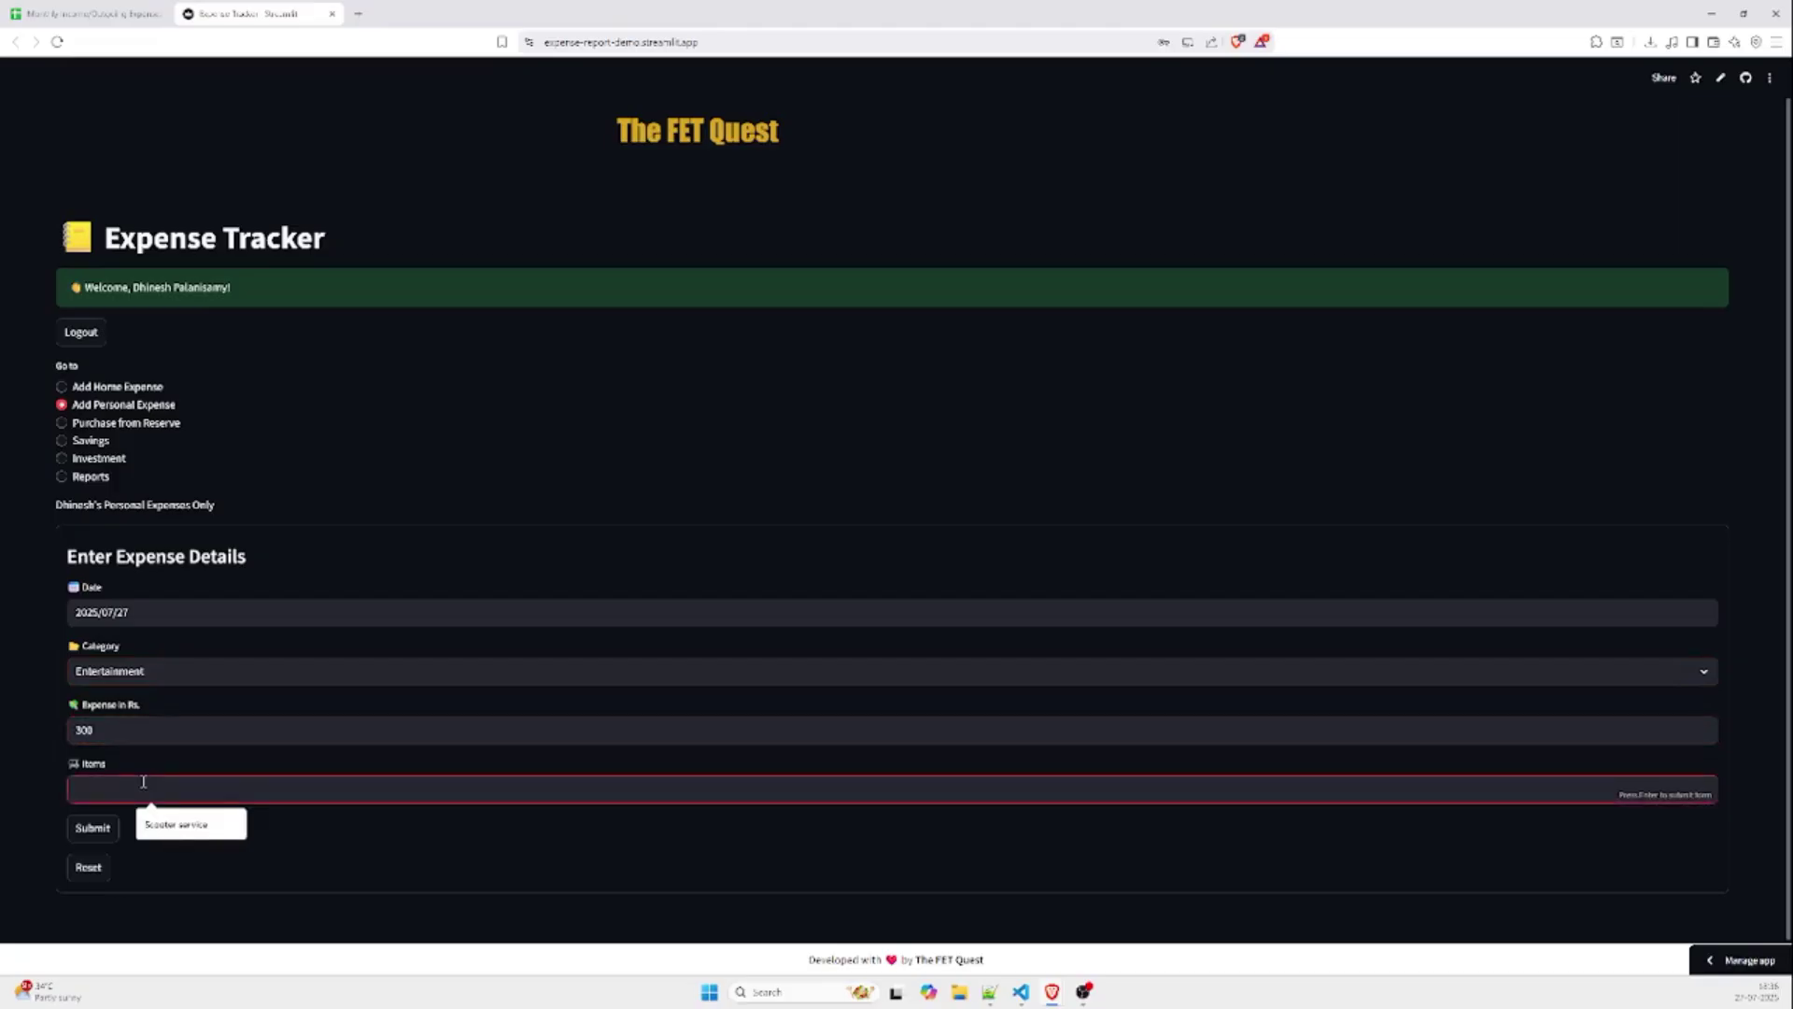
text(Movie)
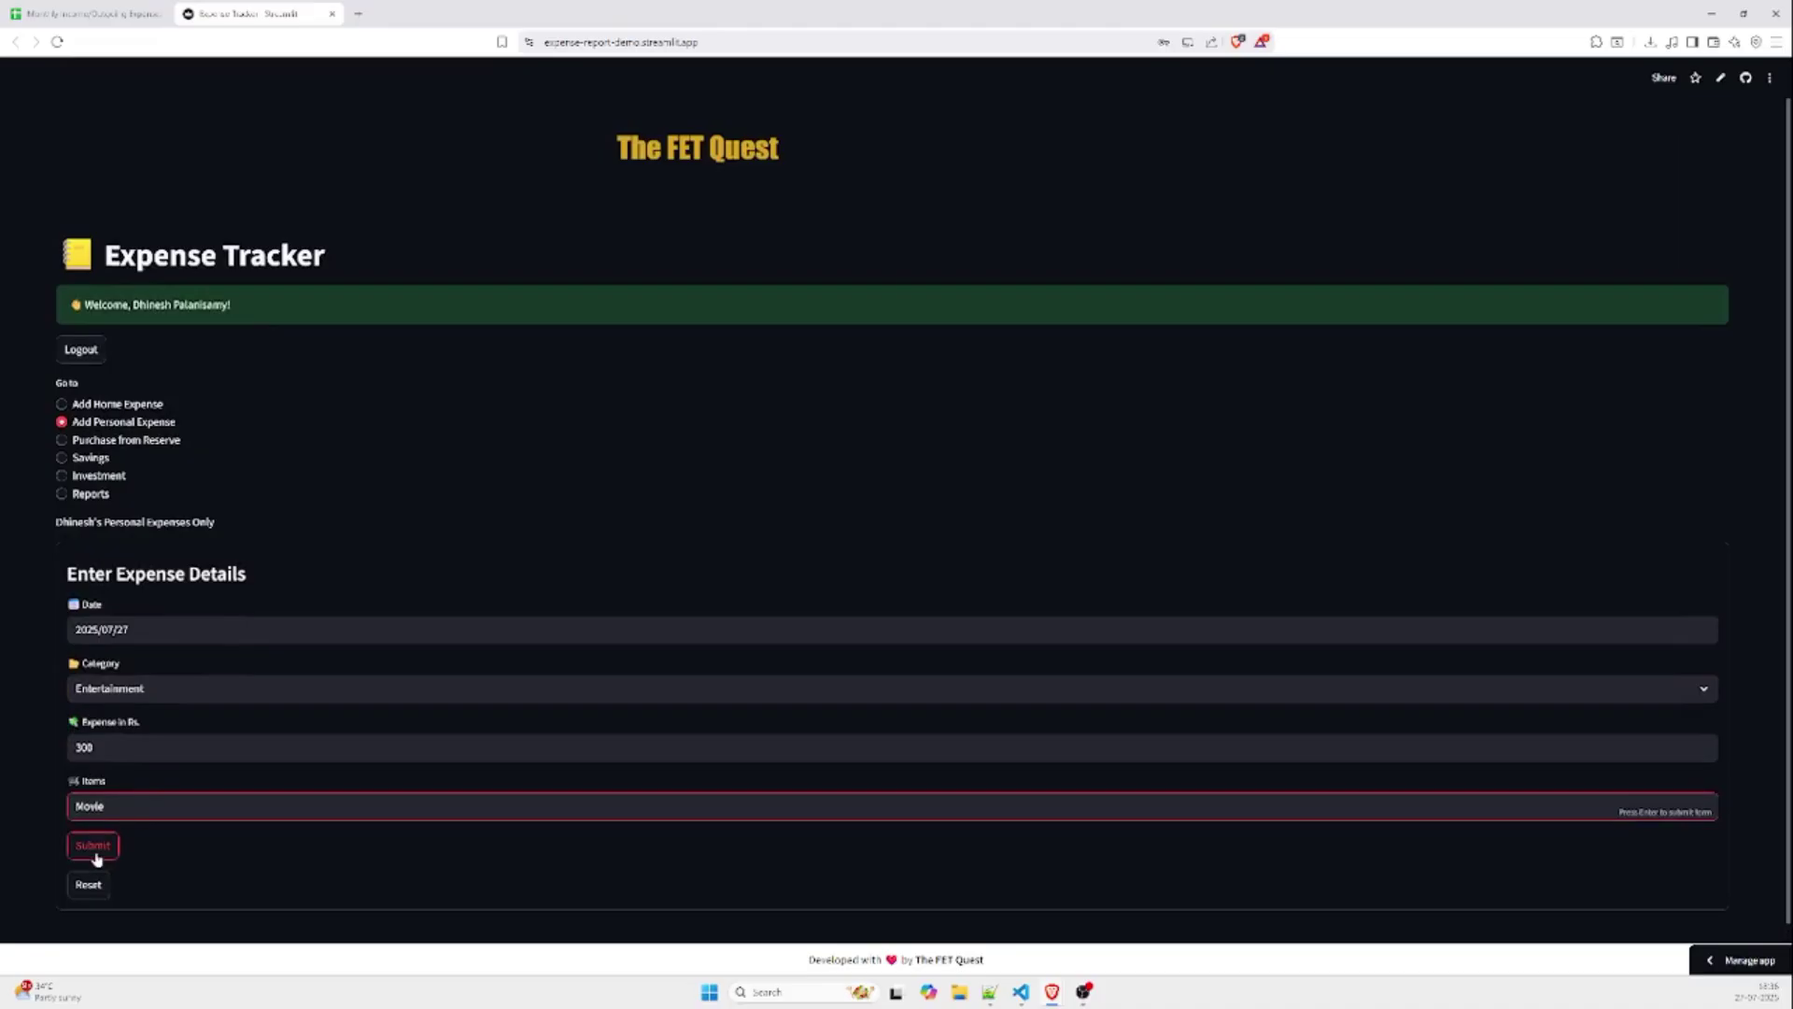
click(96, 852)
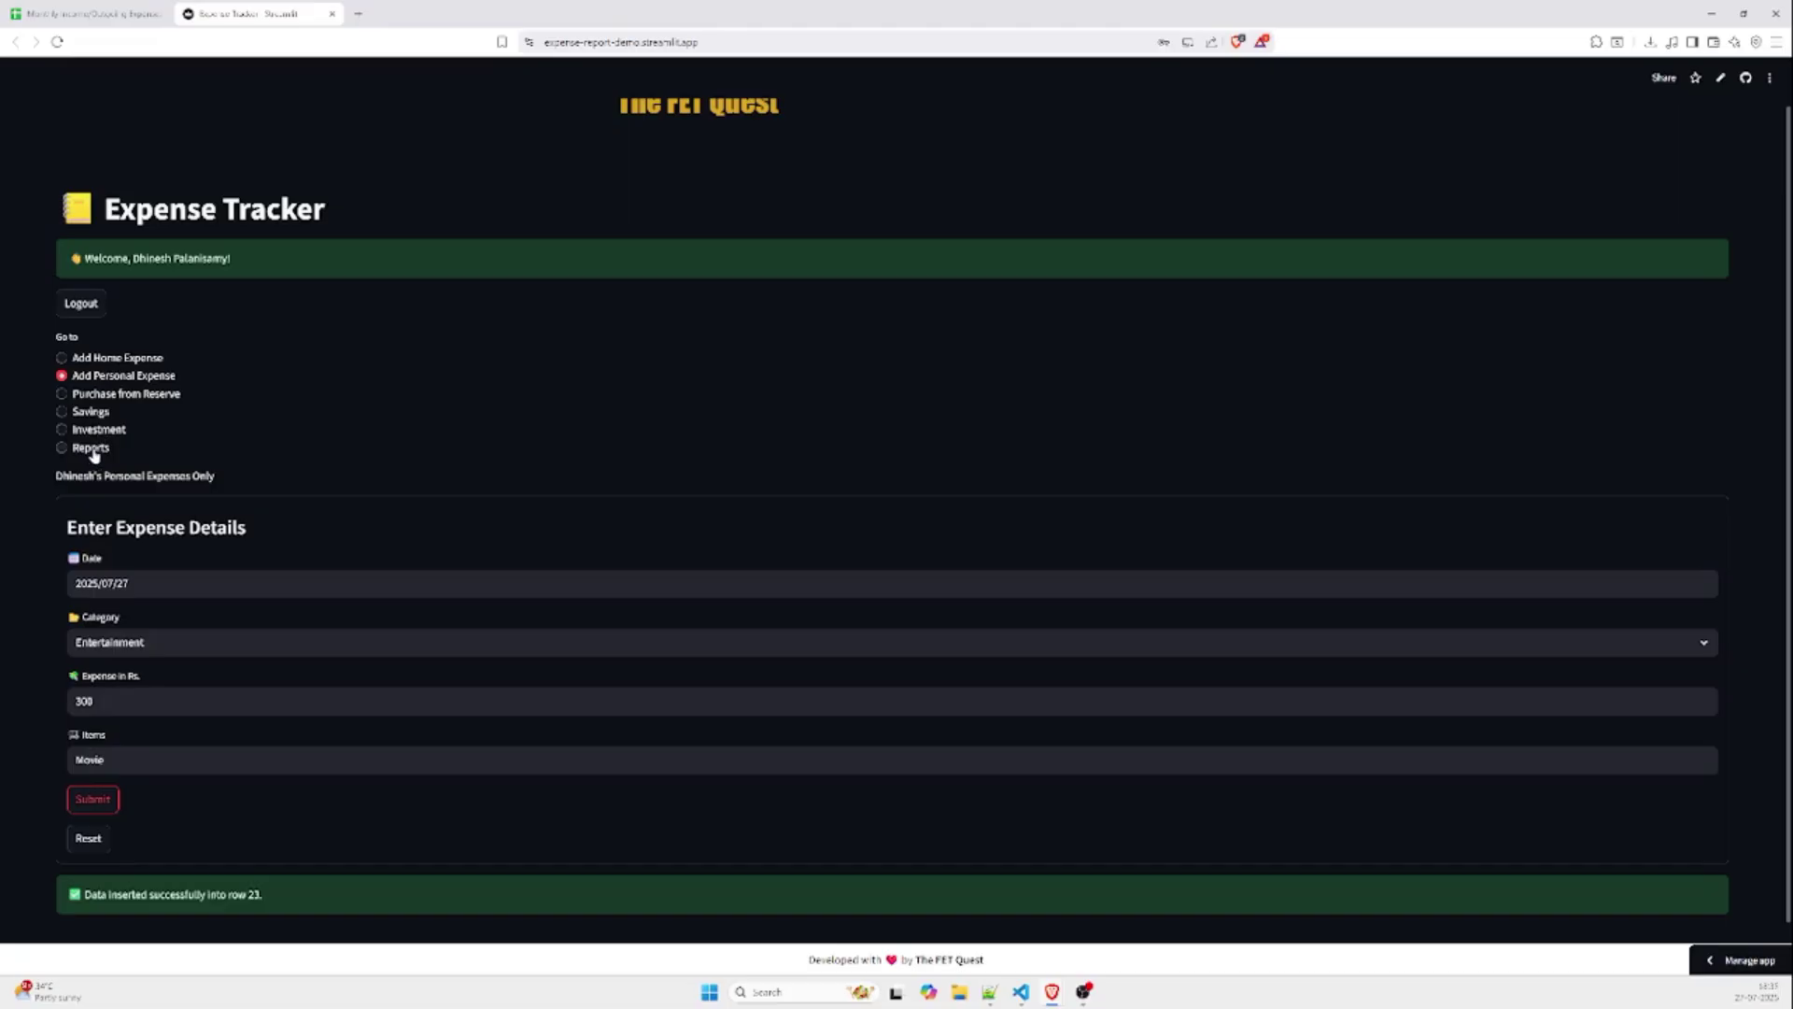
Step: Open the Reports page and expand the July_2025_demo Expenses and Investments summary to review the expense totals and available funds
click(94, 451)
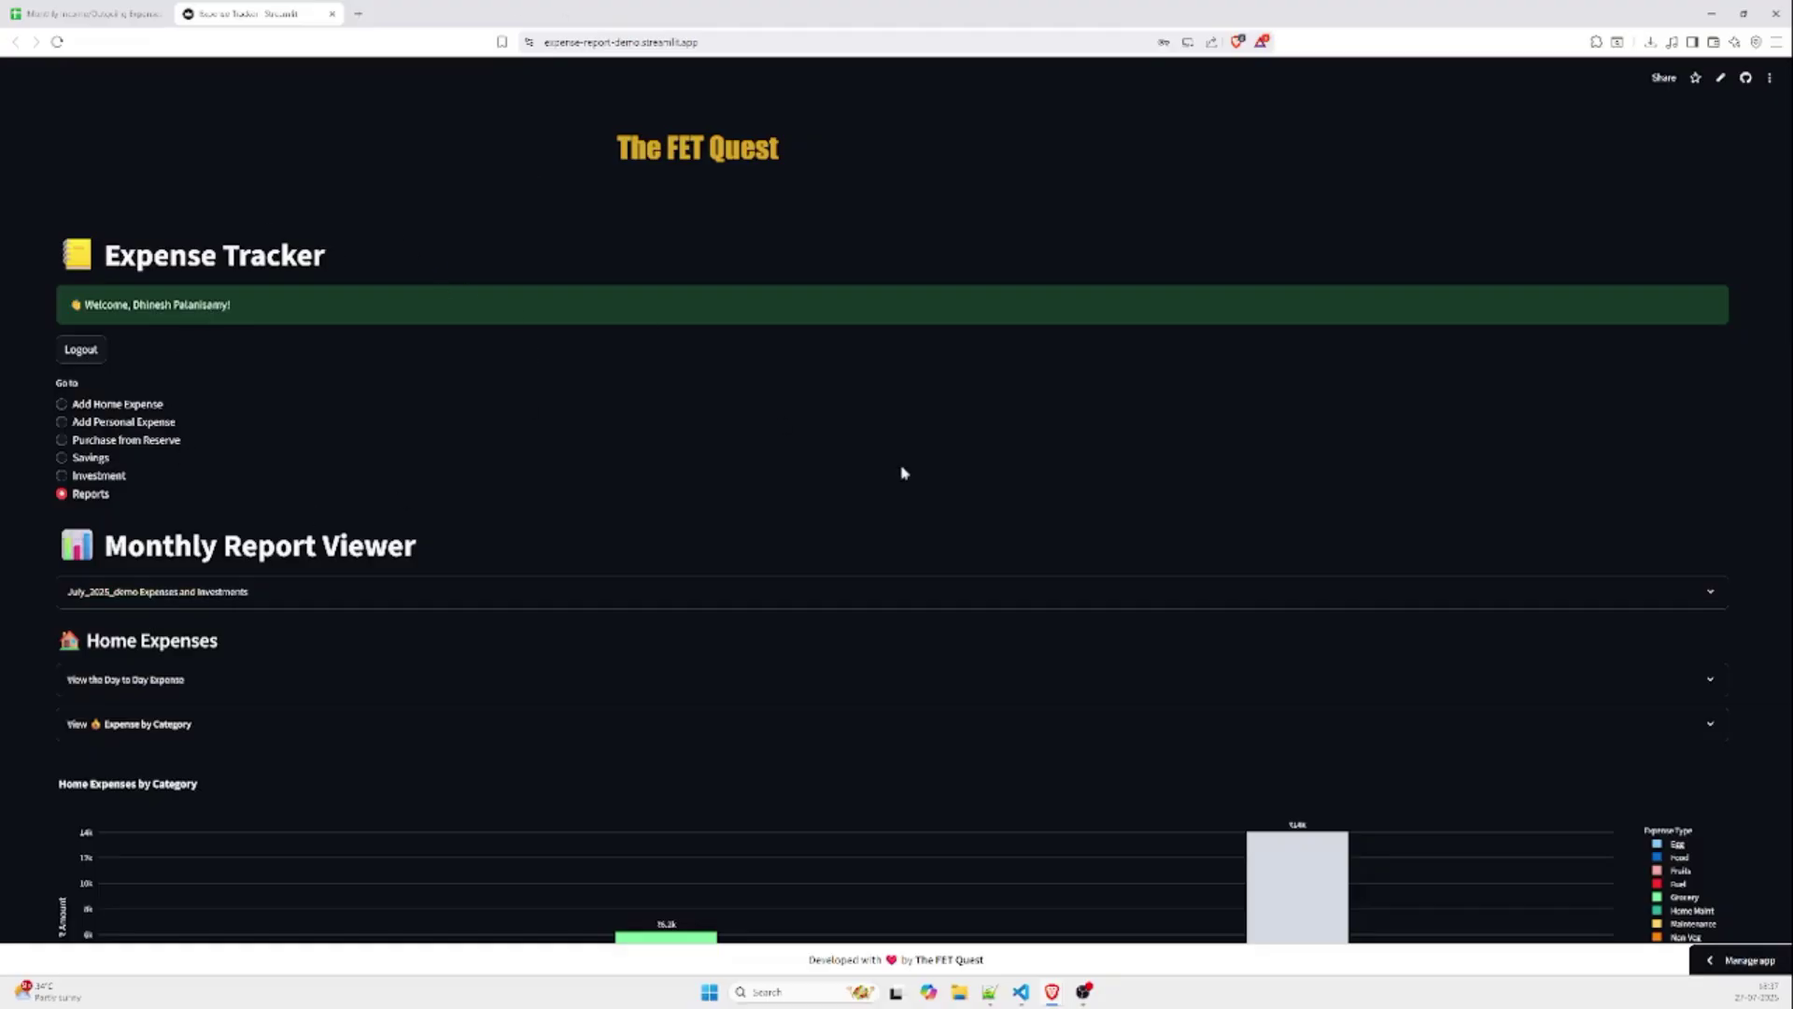
scroll(965, 390, down, 1)
scroll(965, 390, down, 2)
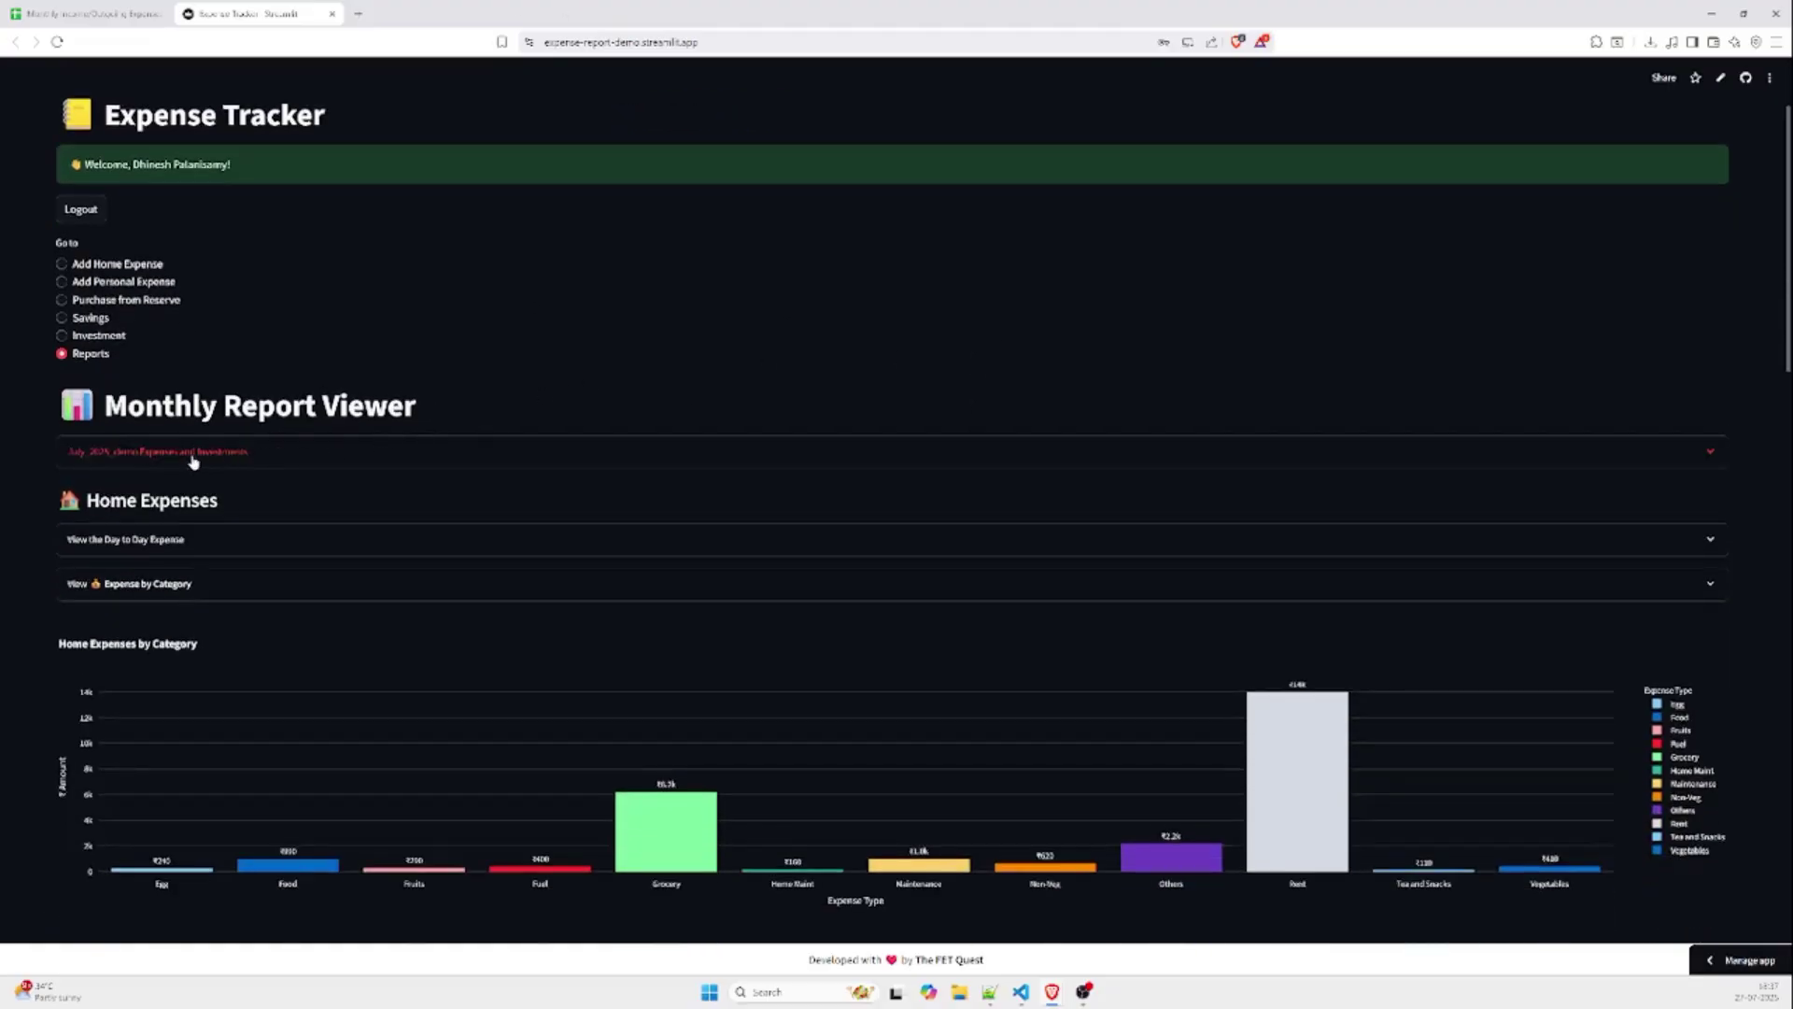
click(255, 459)
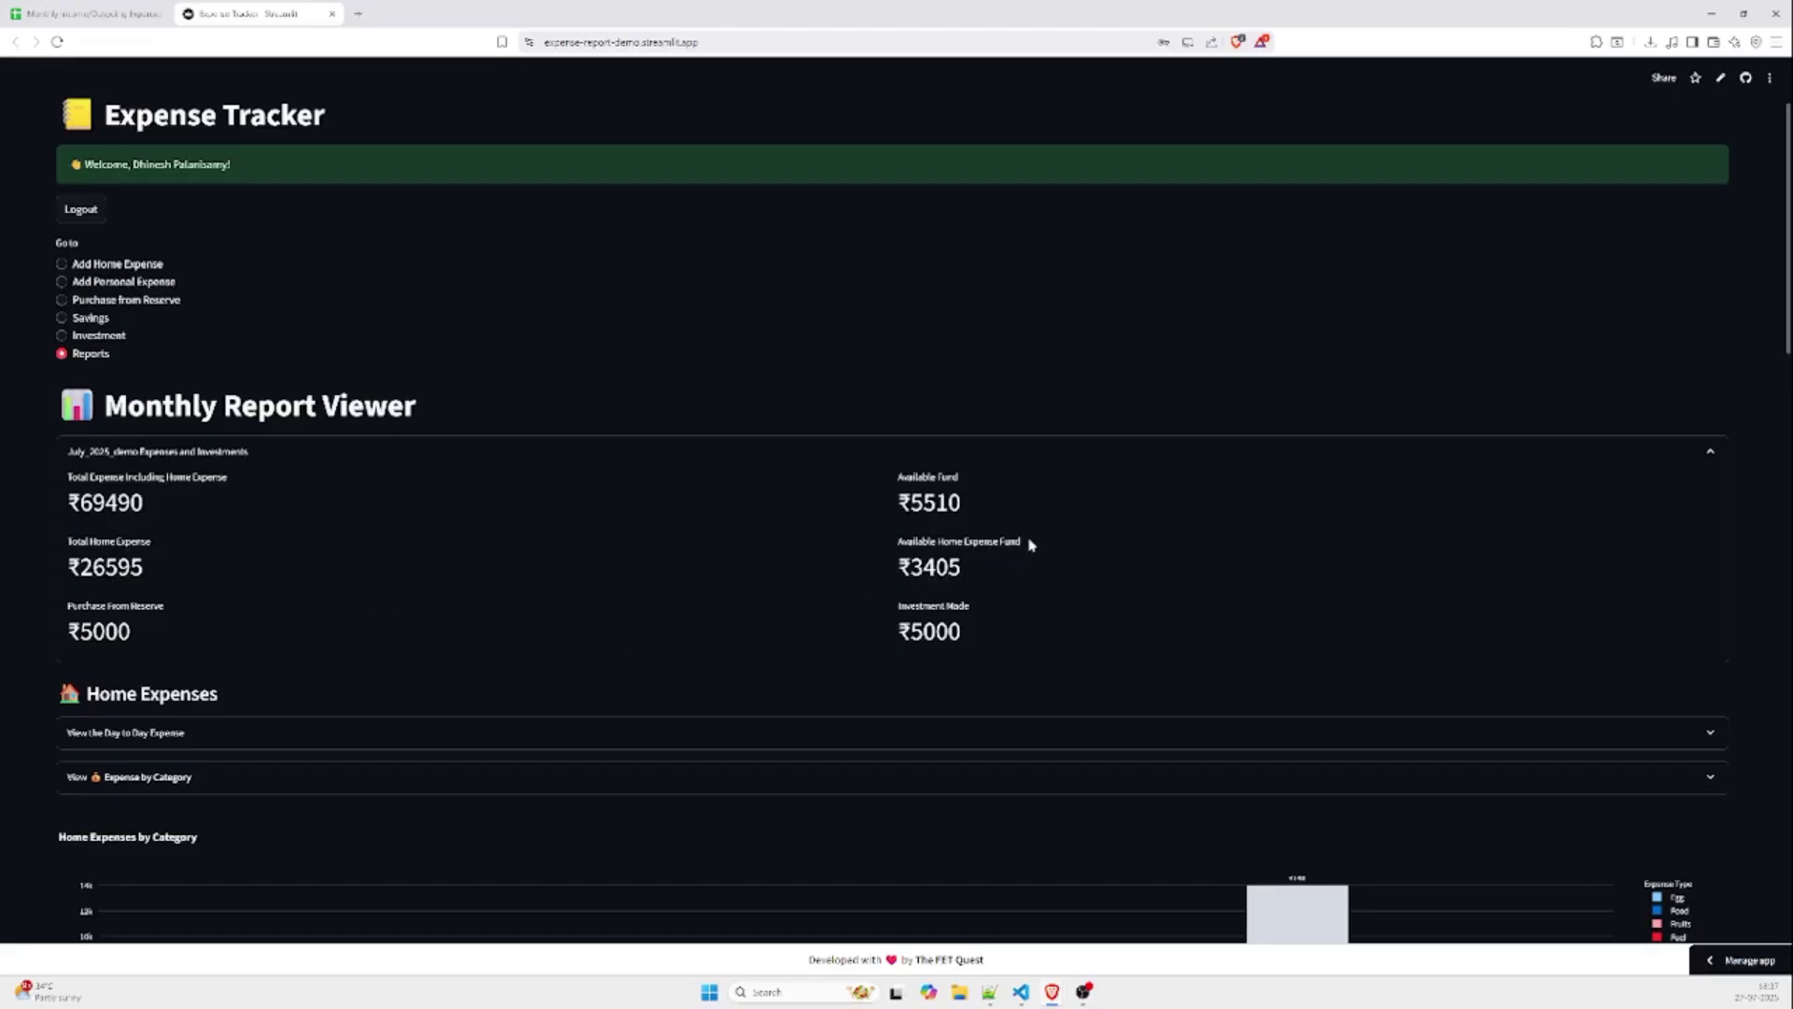
scroll(228, 592, down, 1)
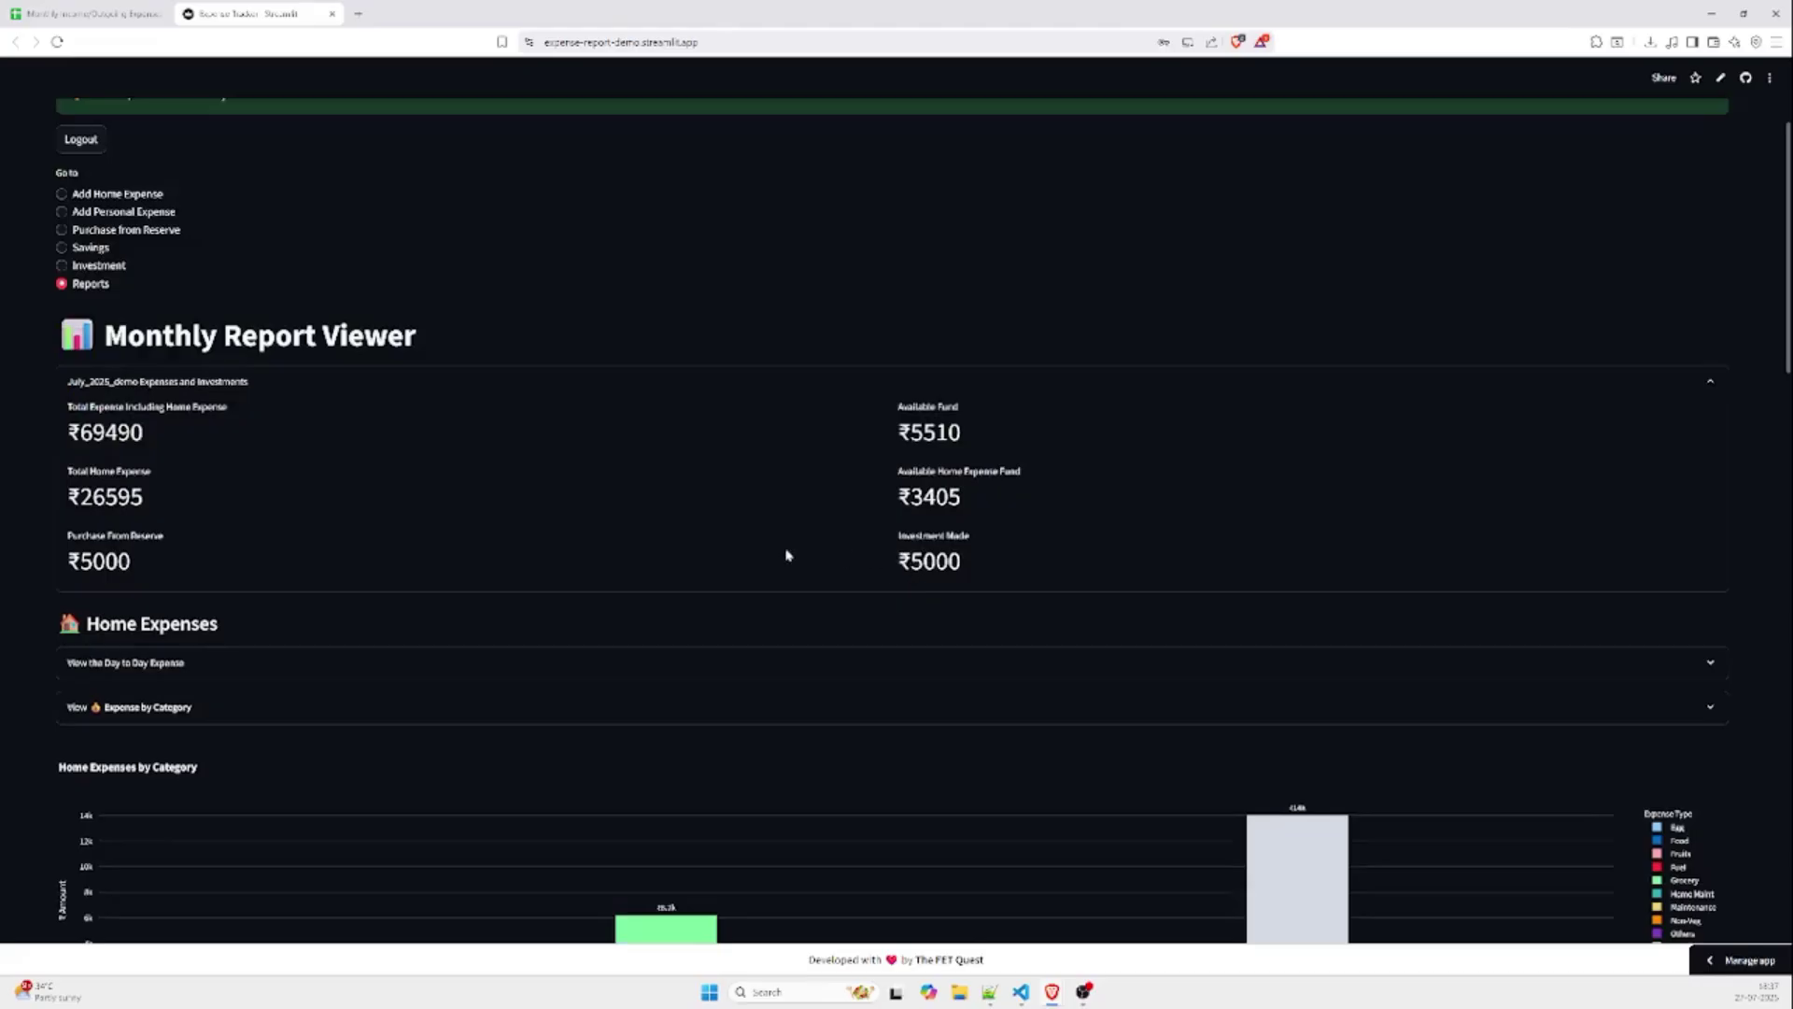
scroll(786, 555, down, 2)
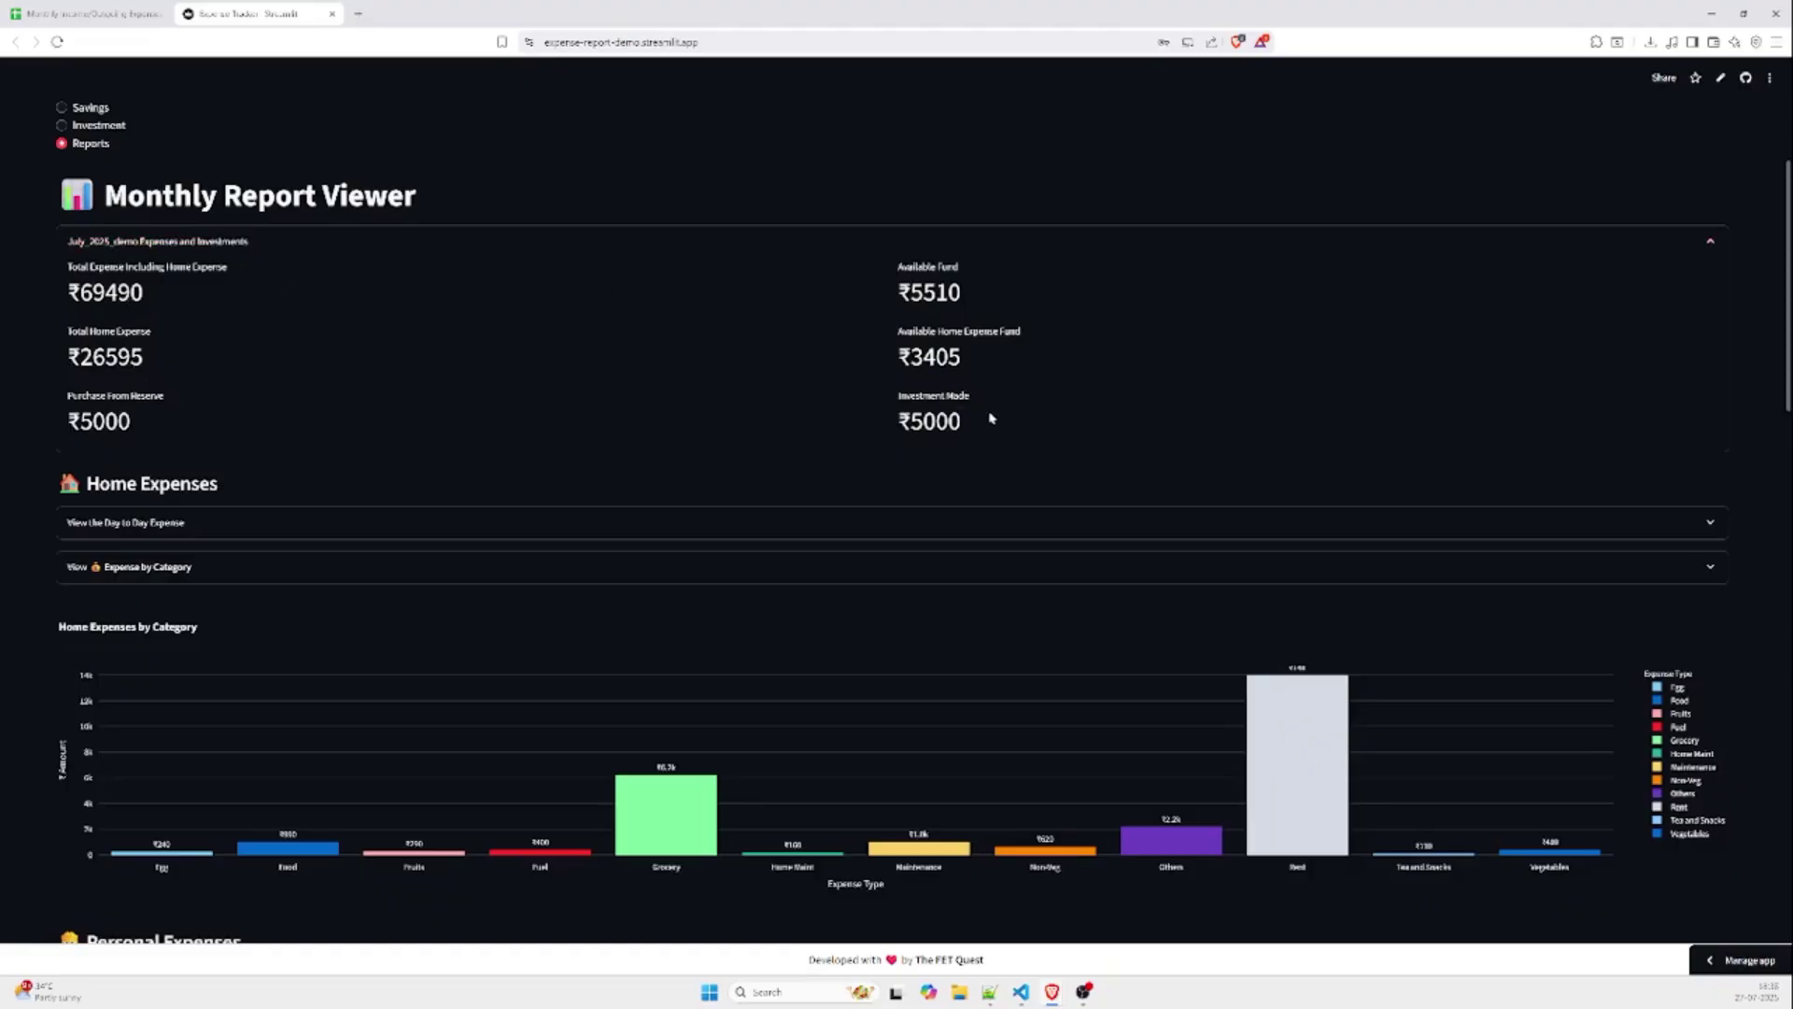
scroll(283, 506, down, 1)
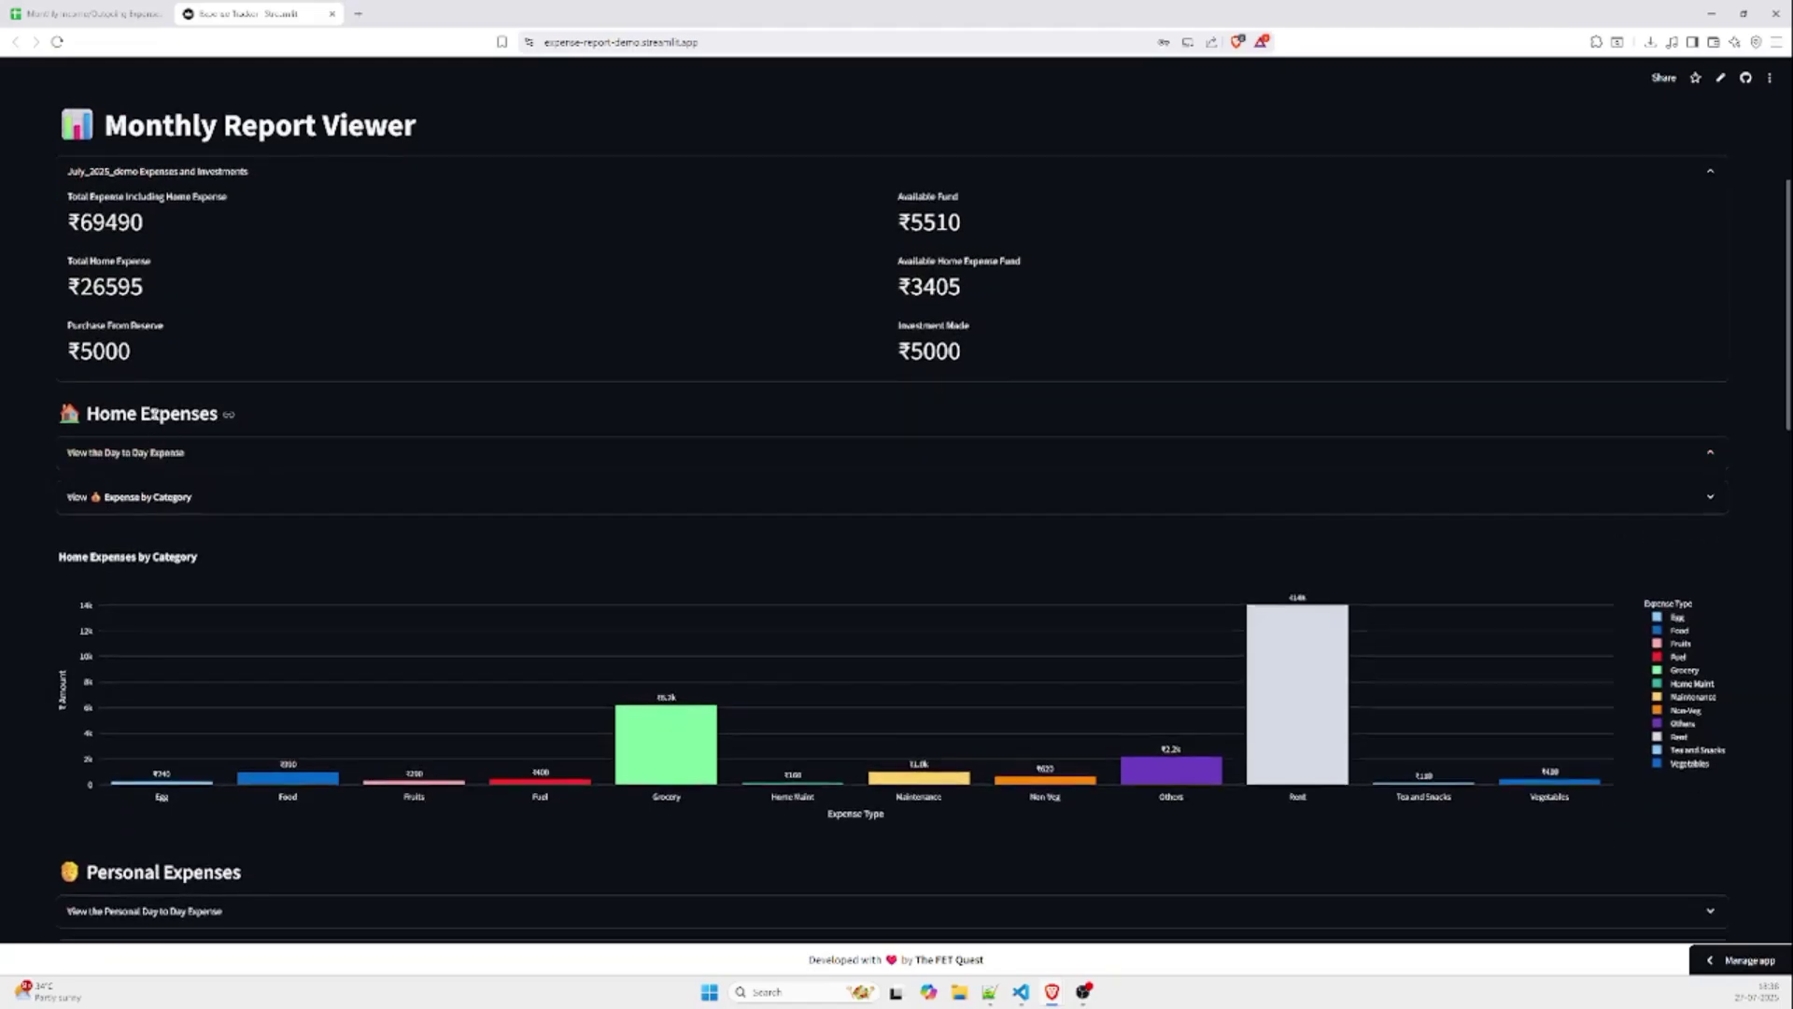
Step: Expand the day-to-day expense table under Home Expenses and look through its entries down to the most recent ones
click(155, 446)
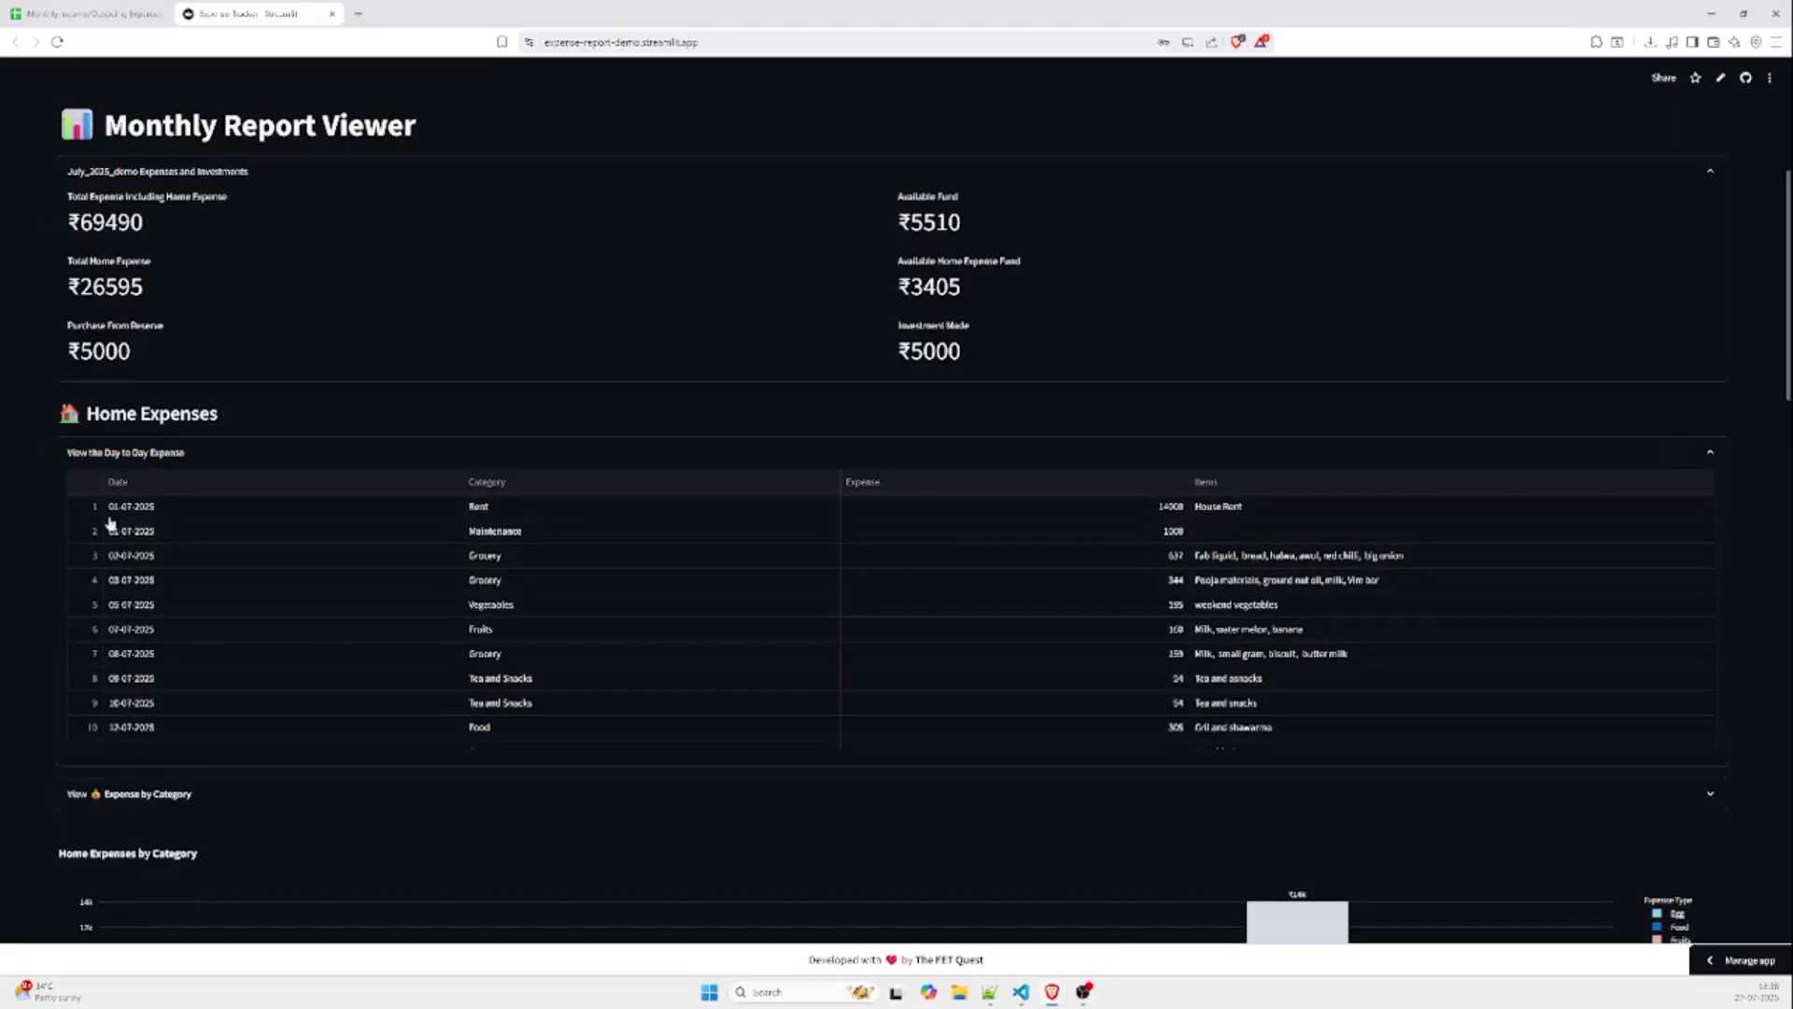
scroll(160, 585, up, 3)
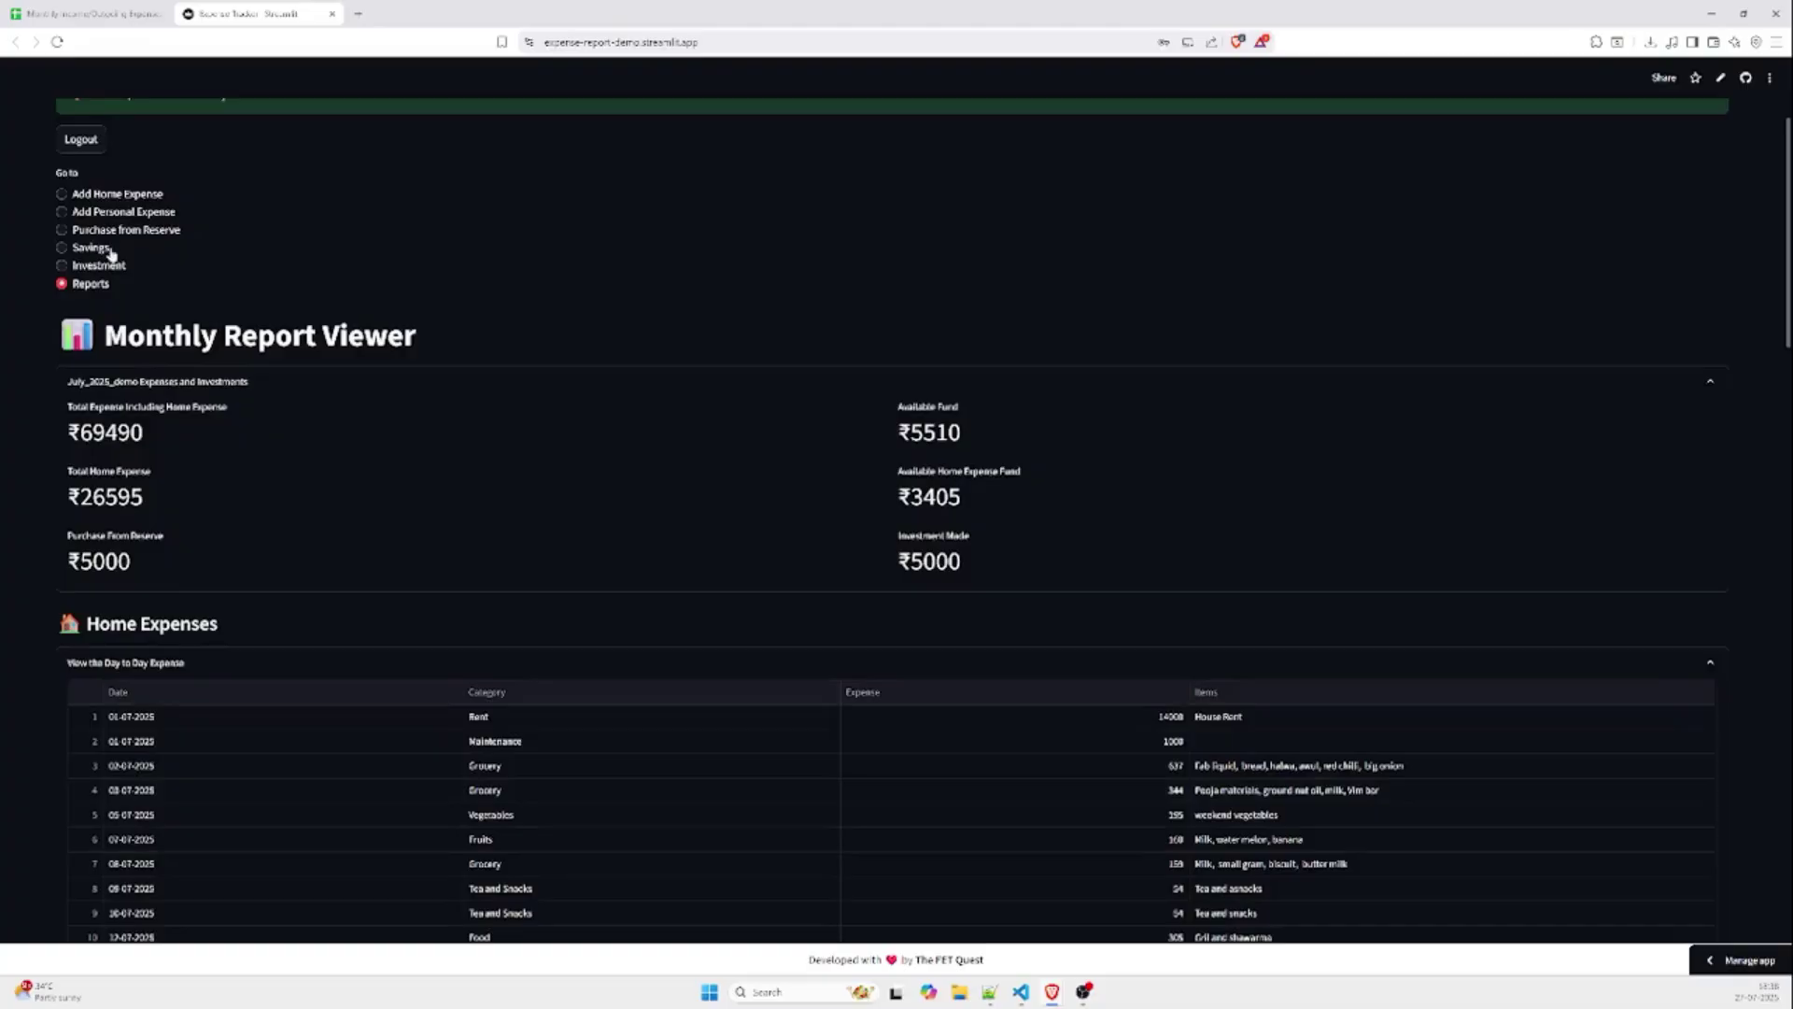
scroll(933, 752, down, 4)
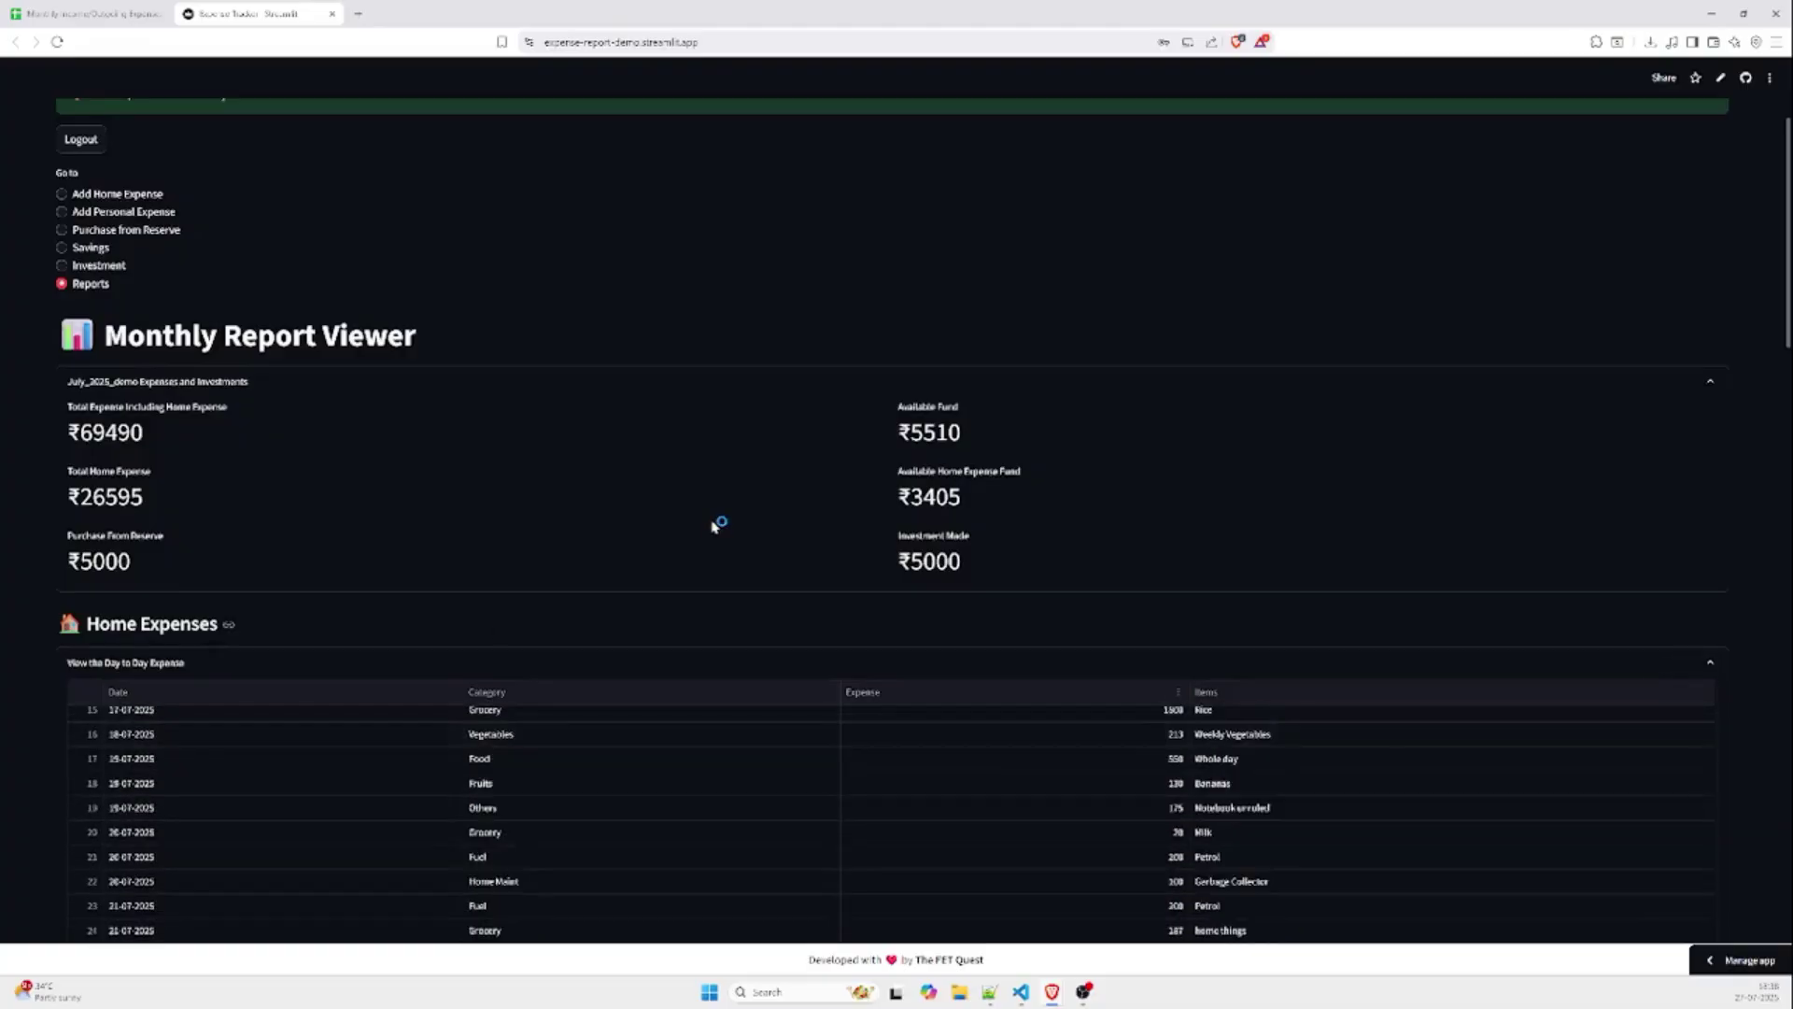
scroll(715, 525, down, 2)
scroll(726, 668, down, 3)
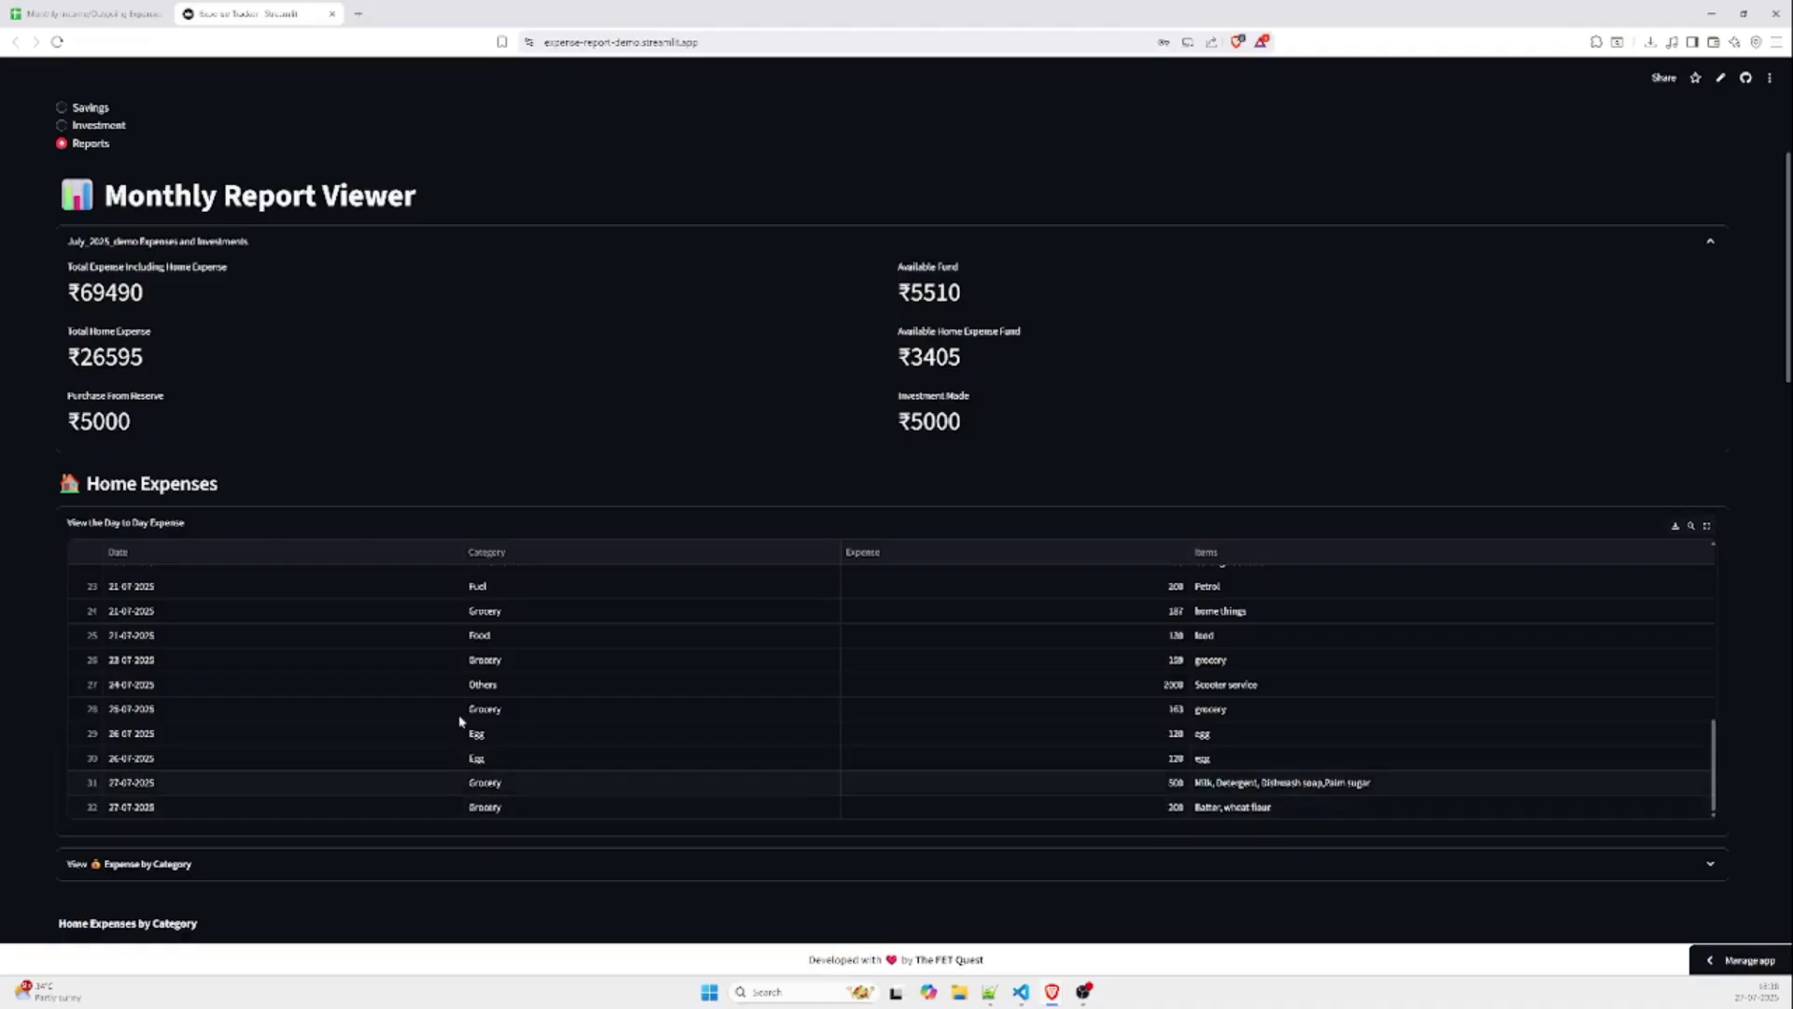
click(480, 588)
Step: Expand the Expense by Category table under Home Expenses and examine the amount spent in each category
scroll(505, 737, down, 3)
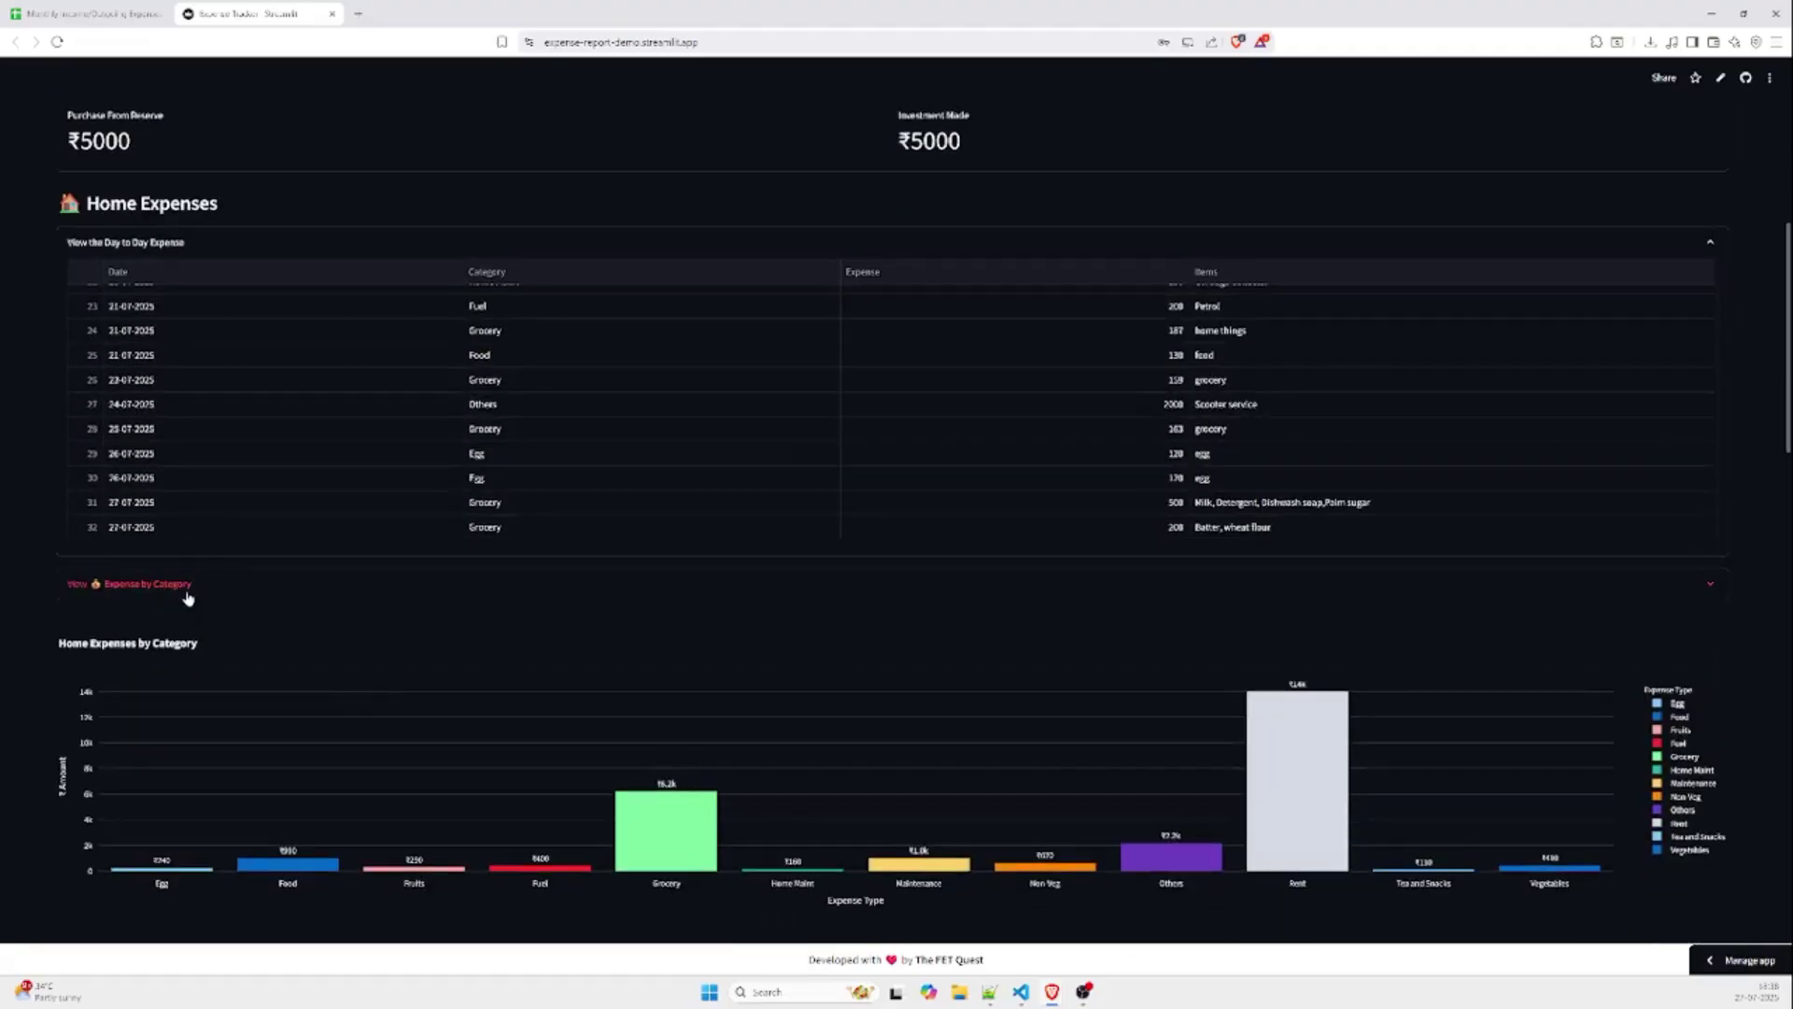
click(139, 585)
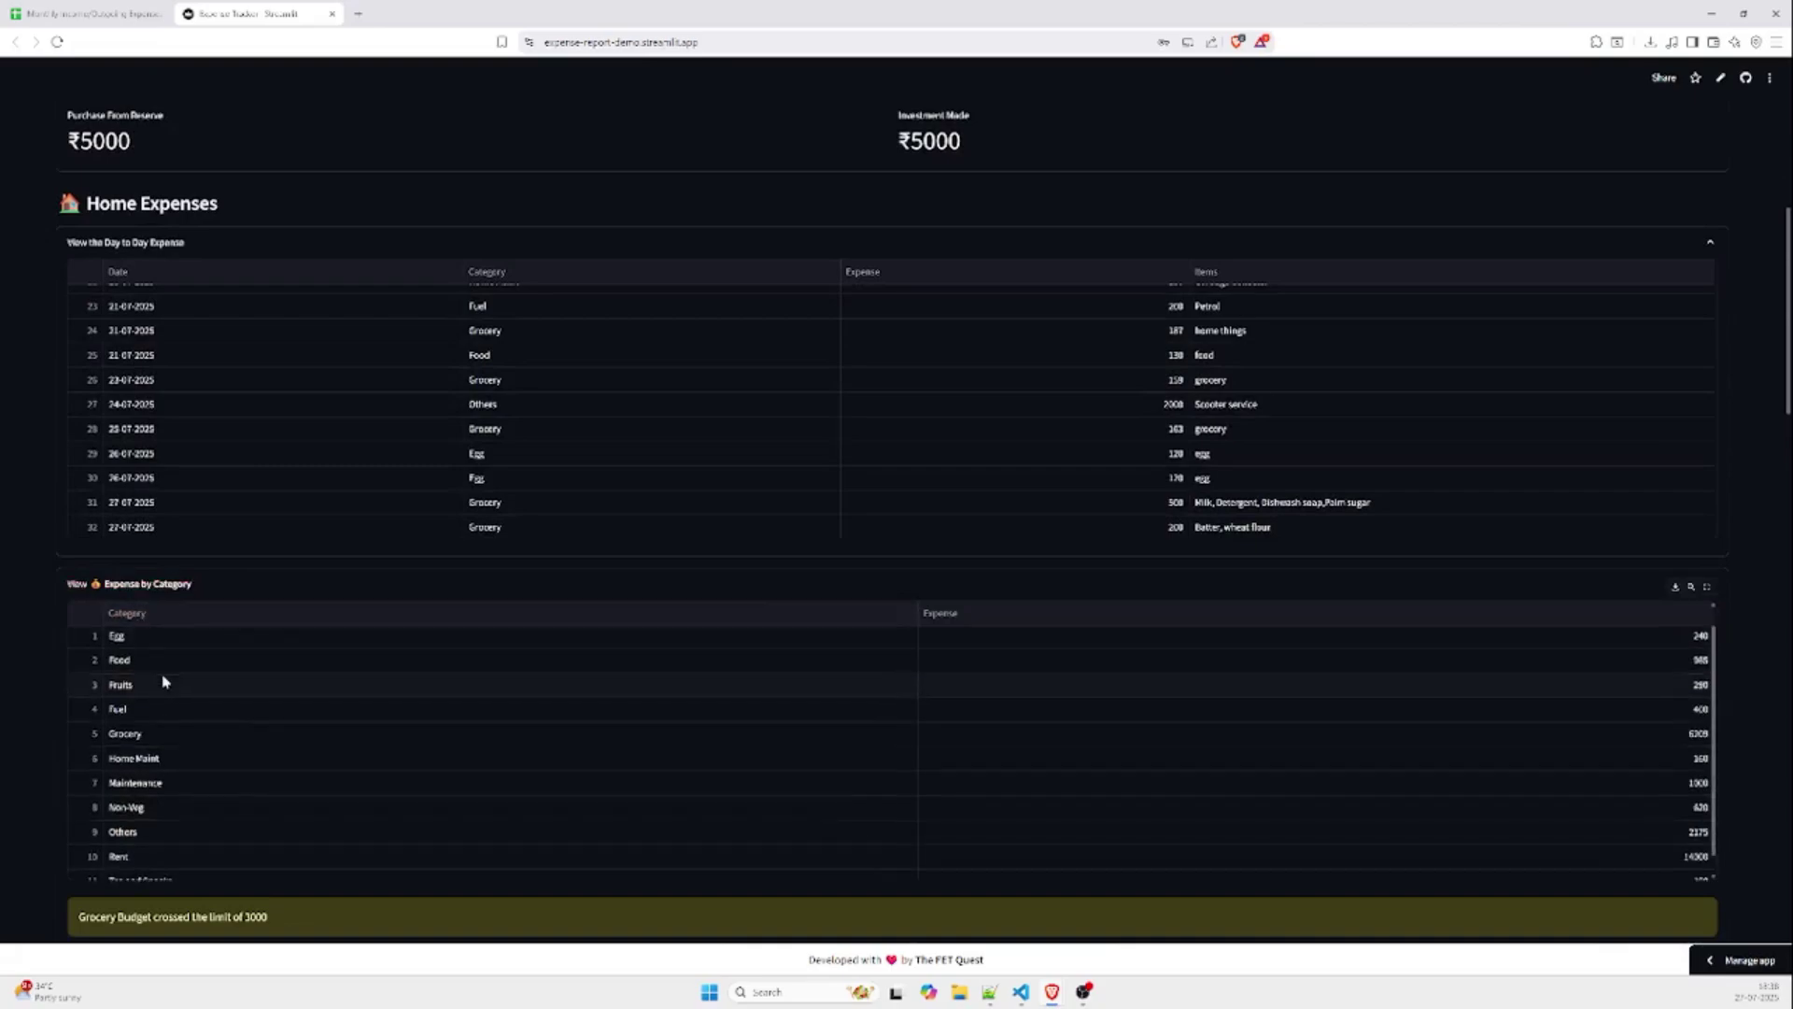
scroll(164, 682, down, 1)
scroll(142, 682, up, 1)
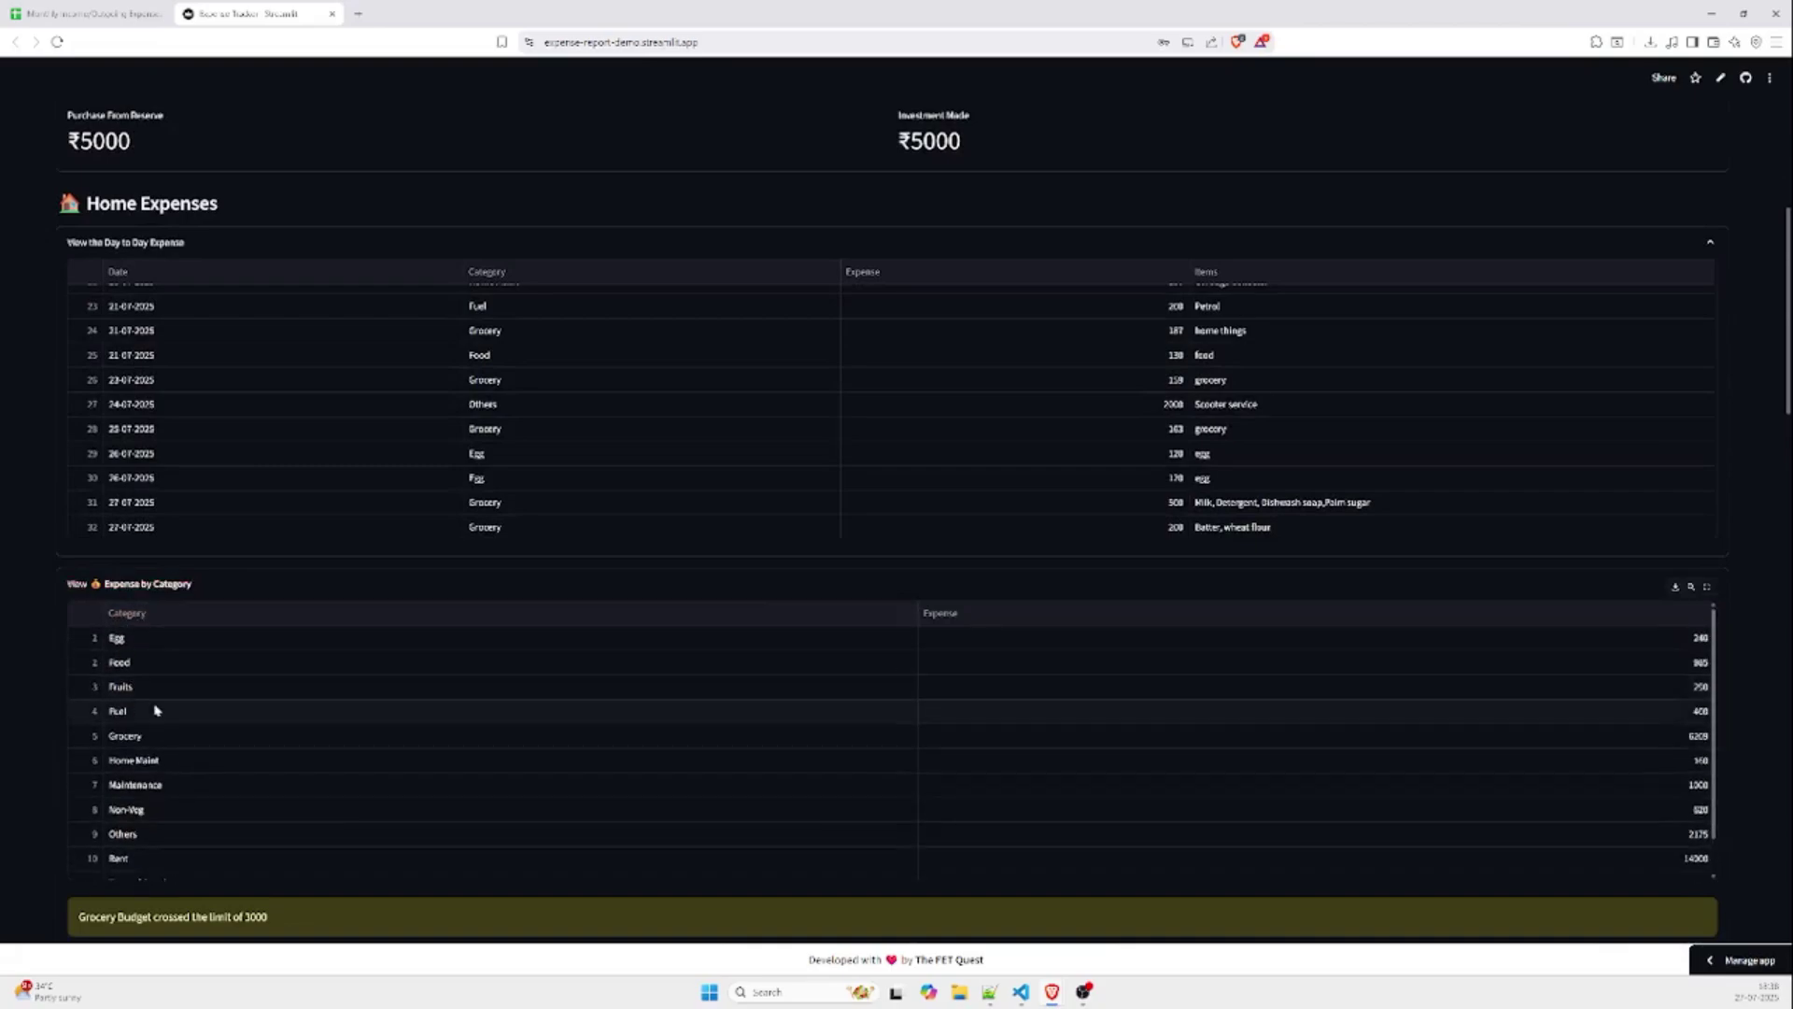
scroll(140, 752, up, 1)
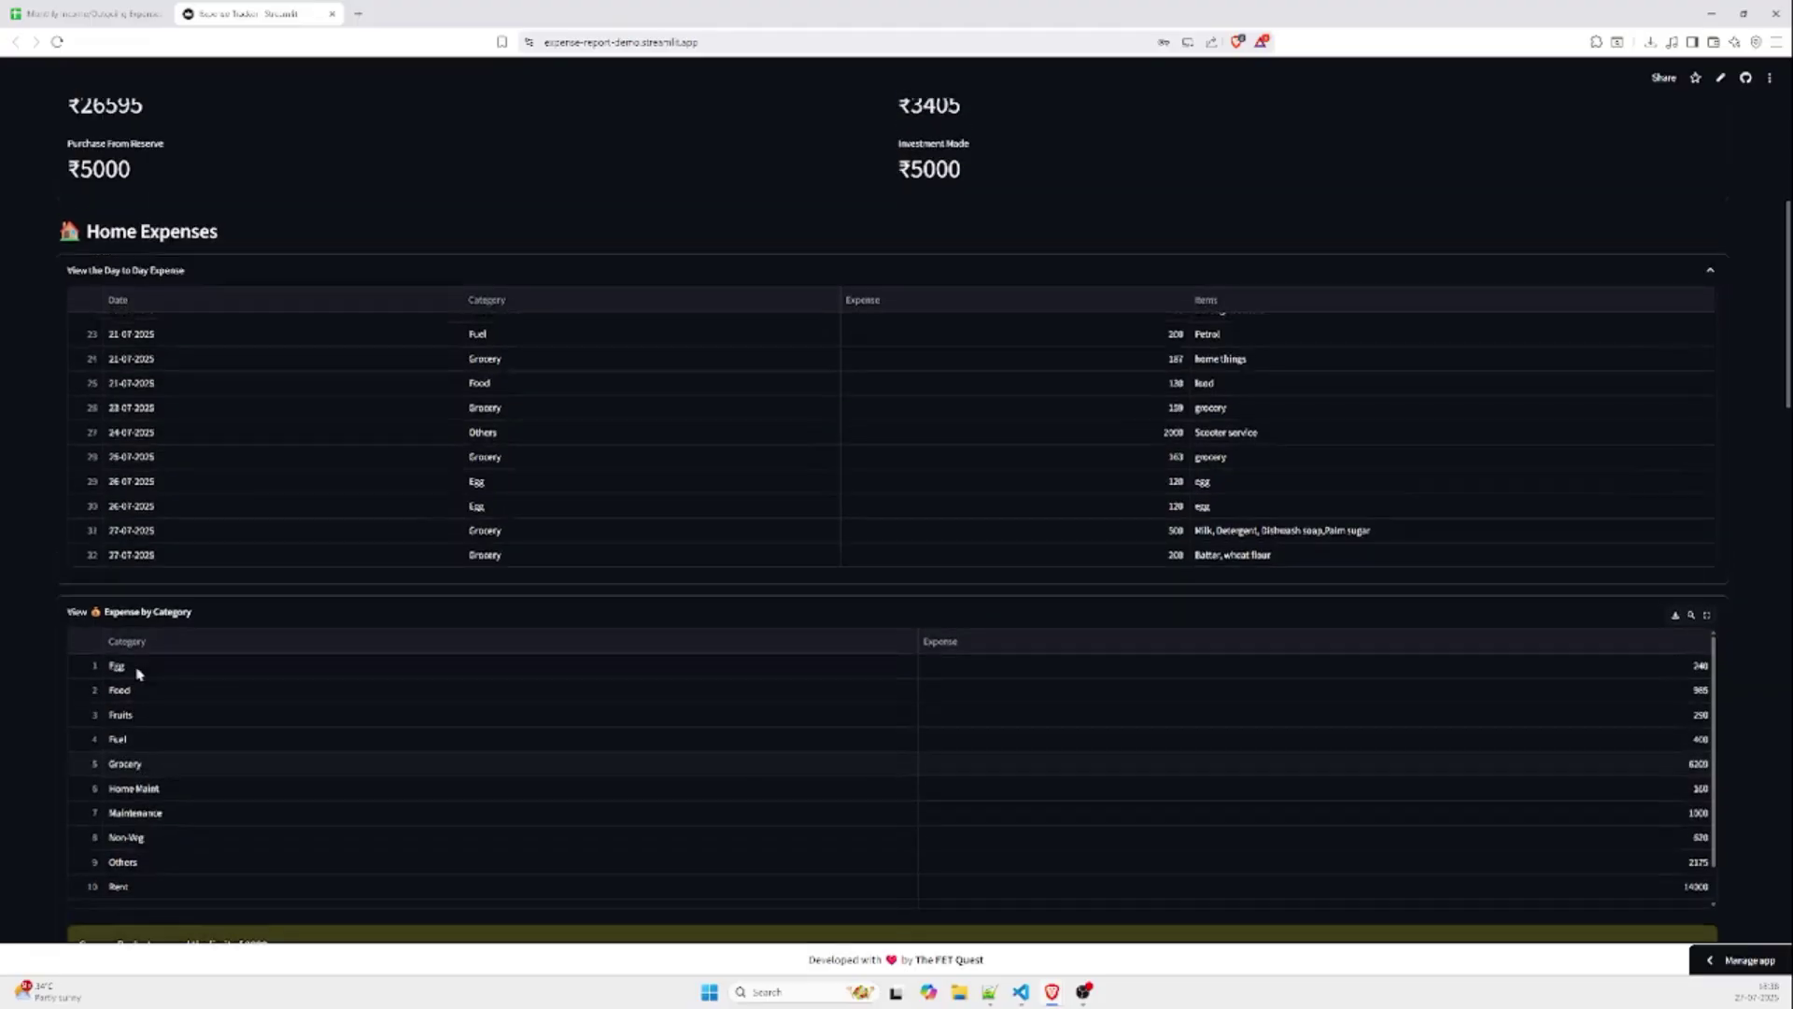
scroll(135, 747, down, 1)
scroll(126, 751, up, 1)
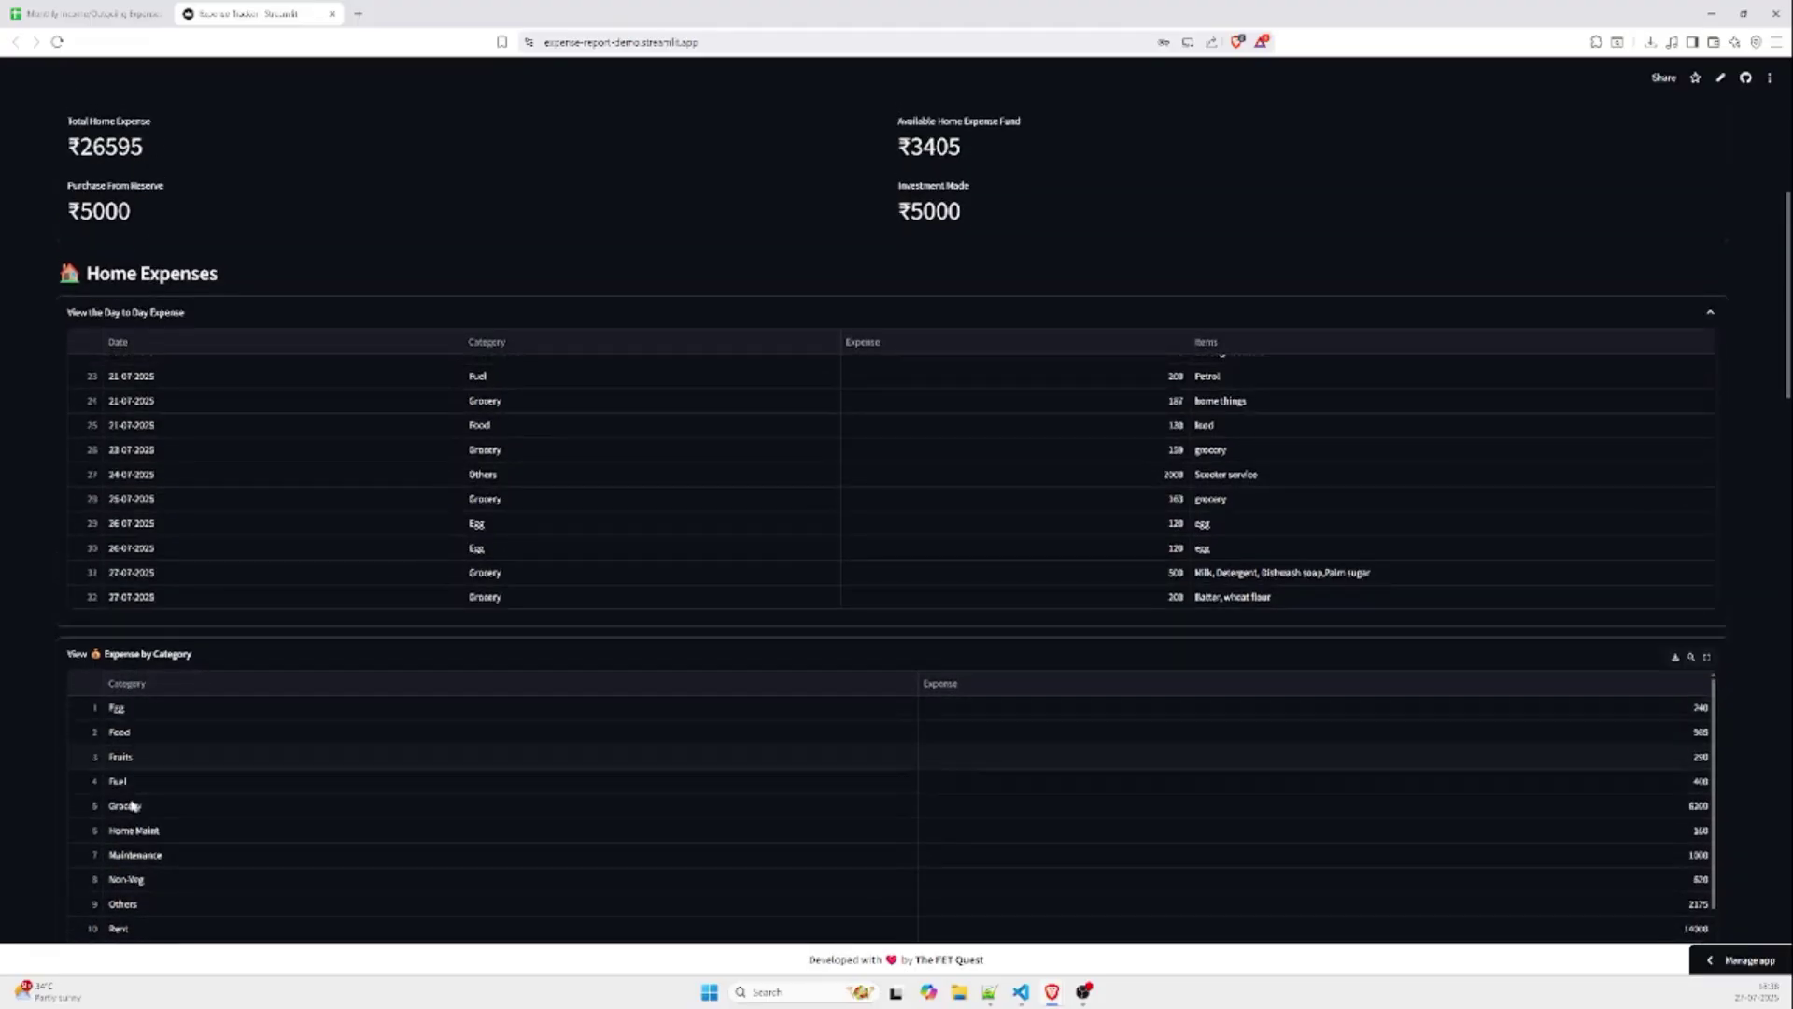
Step: Highlight the Grocery, Food and Vegetables amounts in the home expenses category table
click(1323, 809)
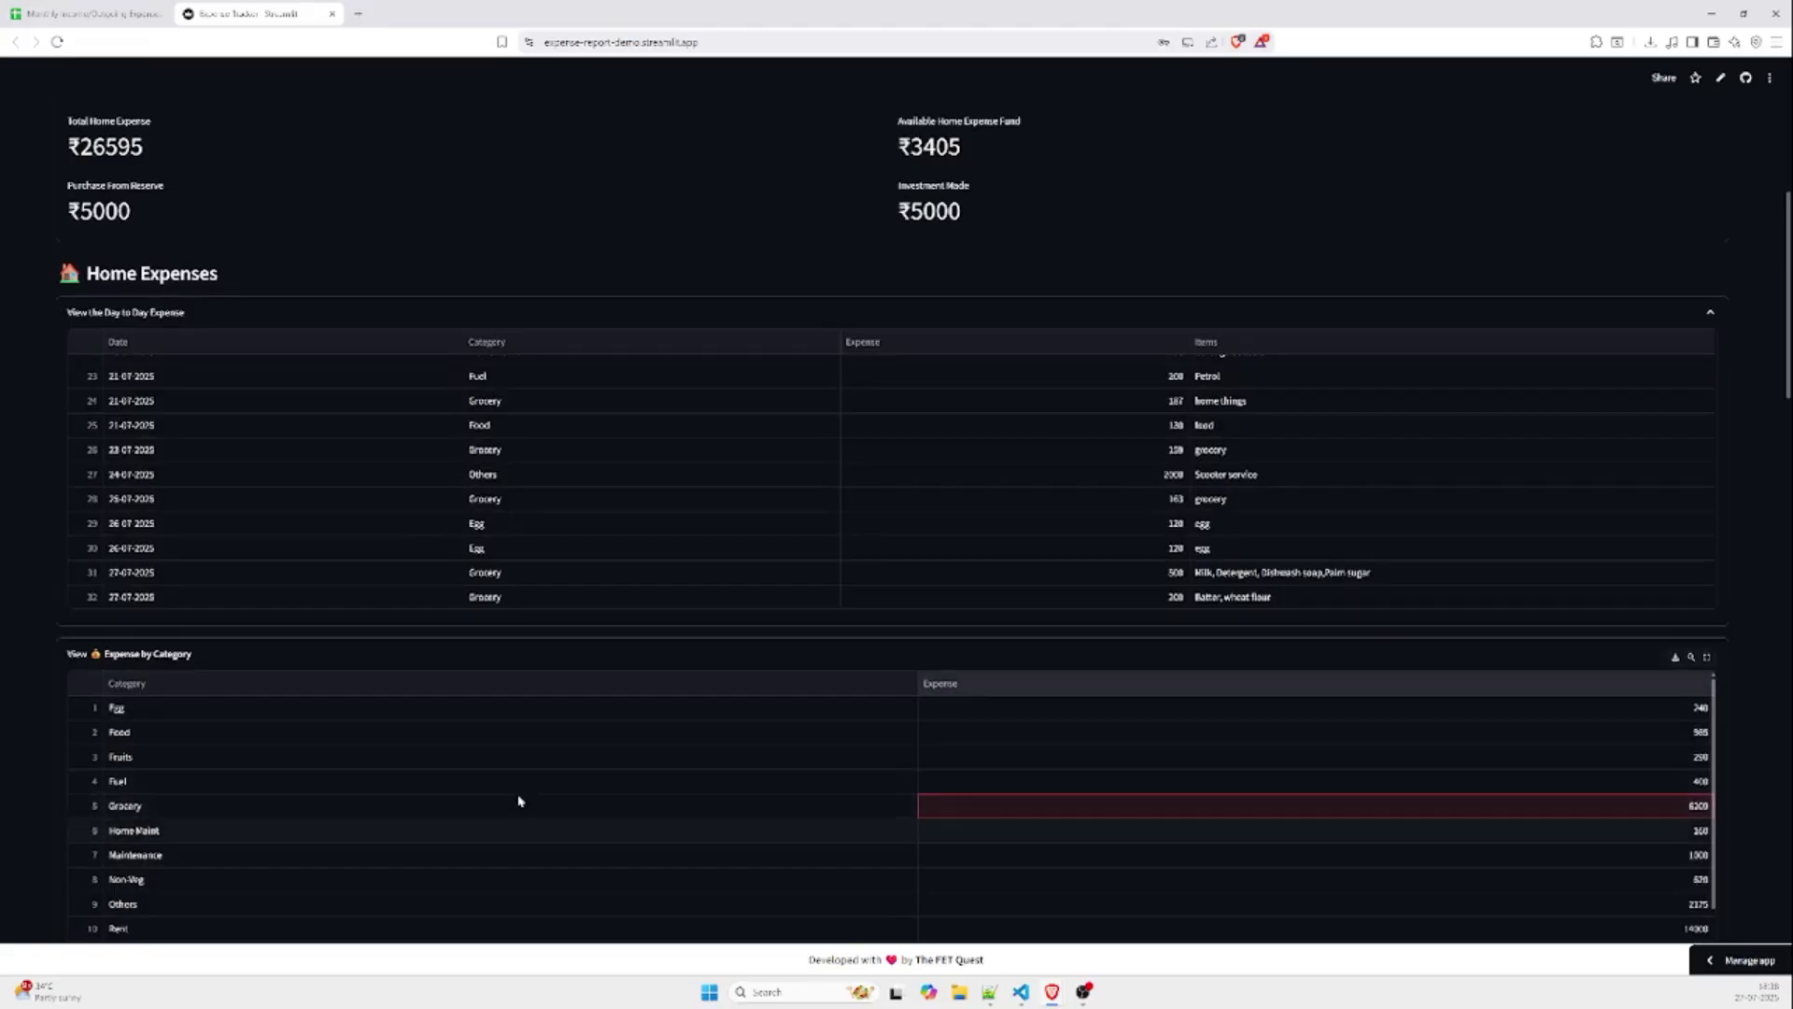
click(466, 738)
click(1189, 742)
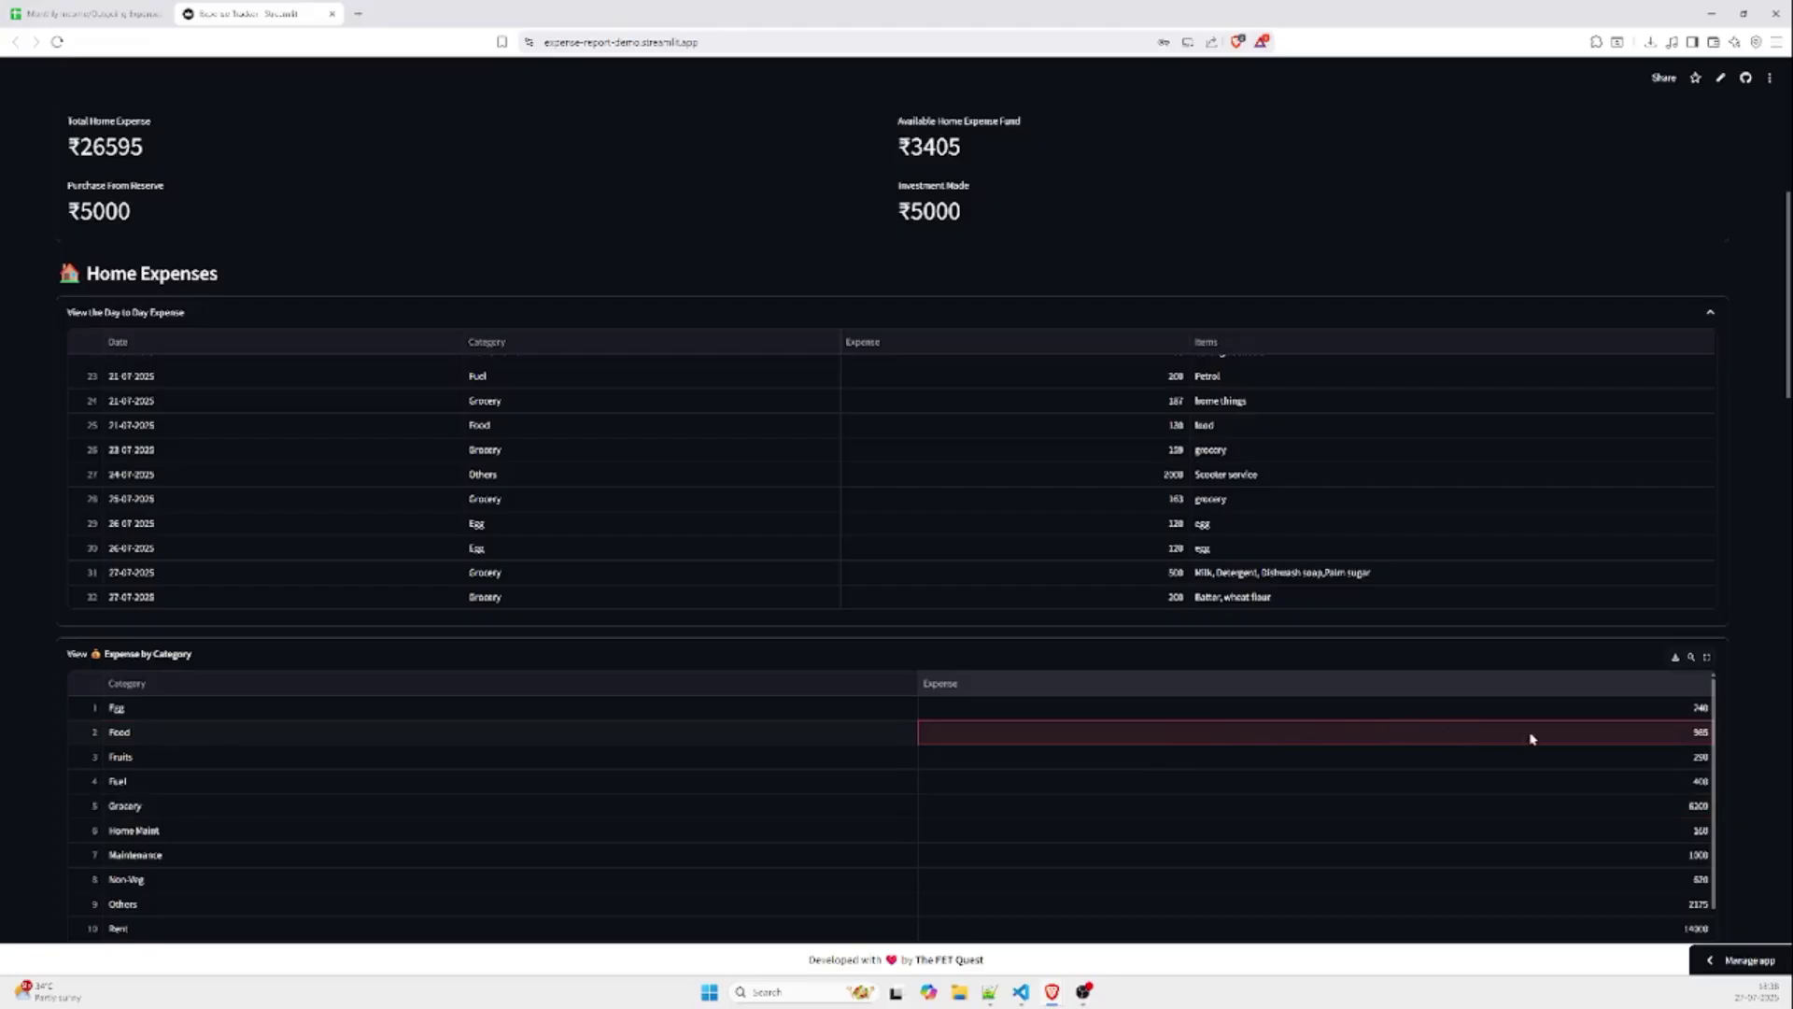
scroll(696, 641, down, 5)
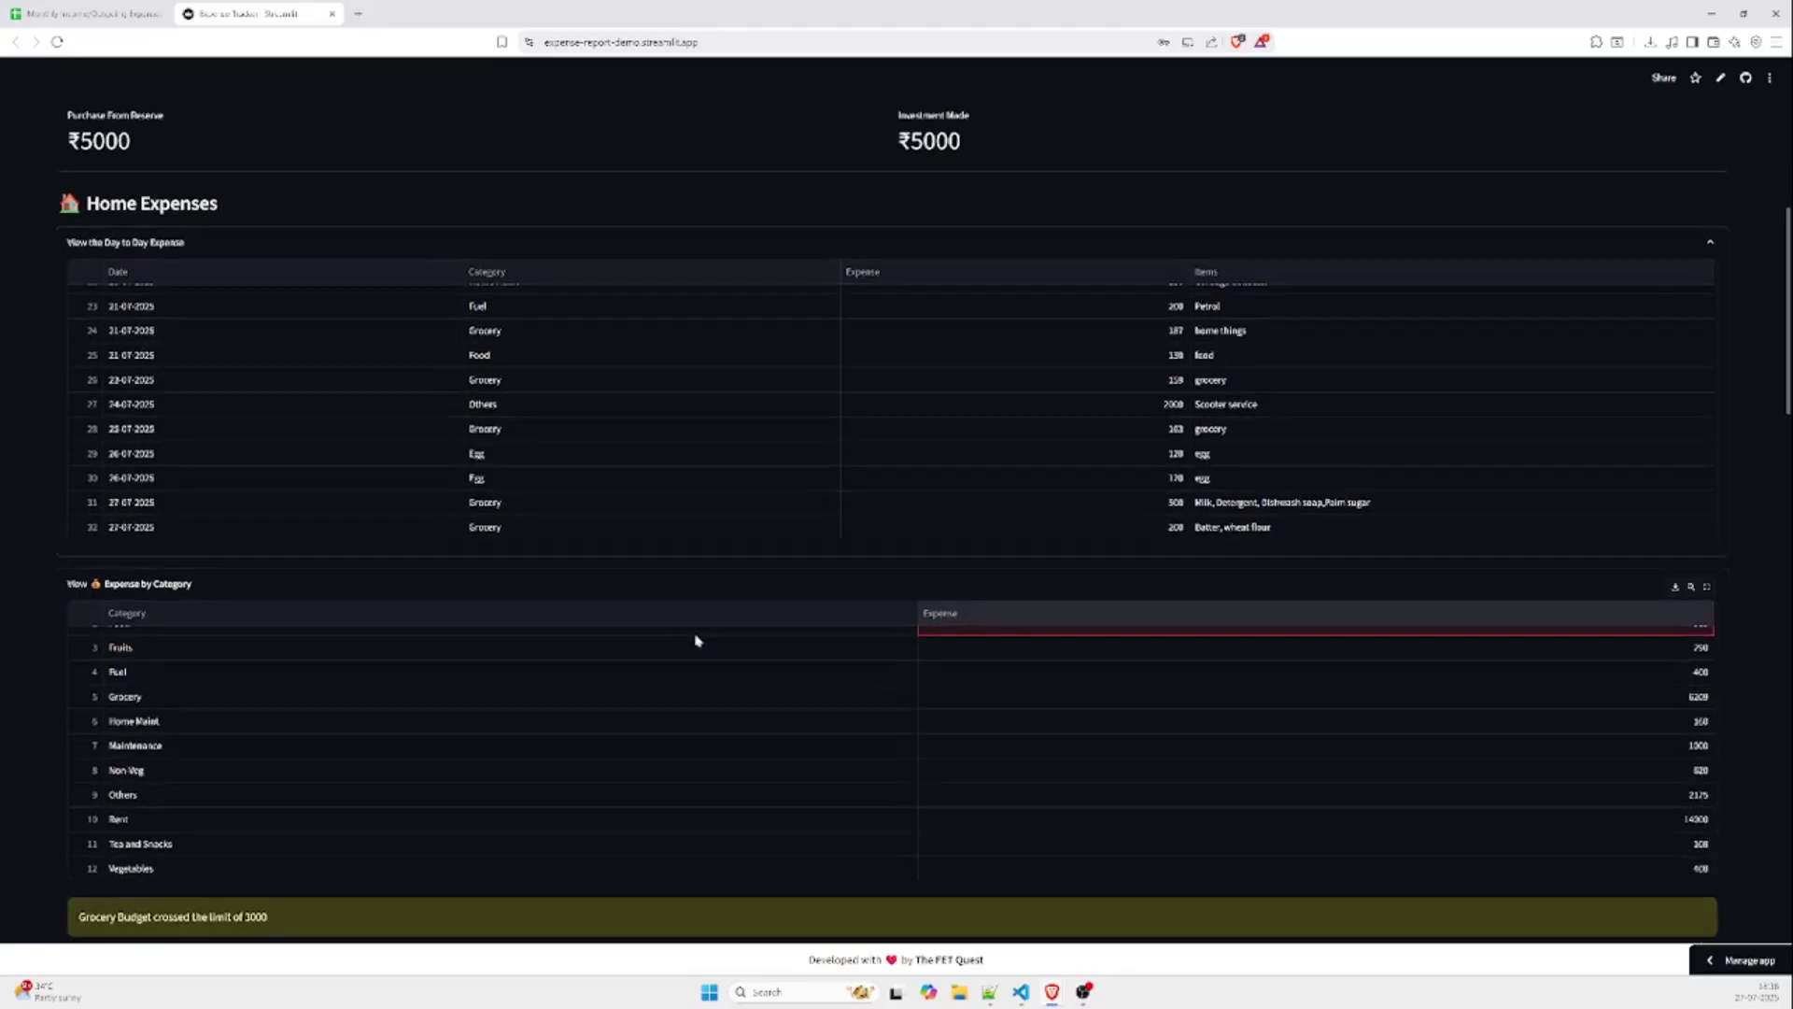
click(364, 728)
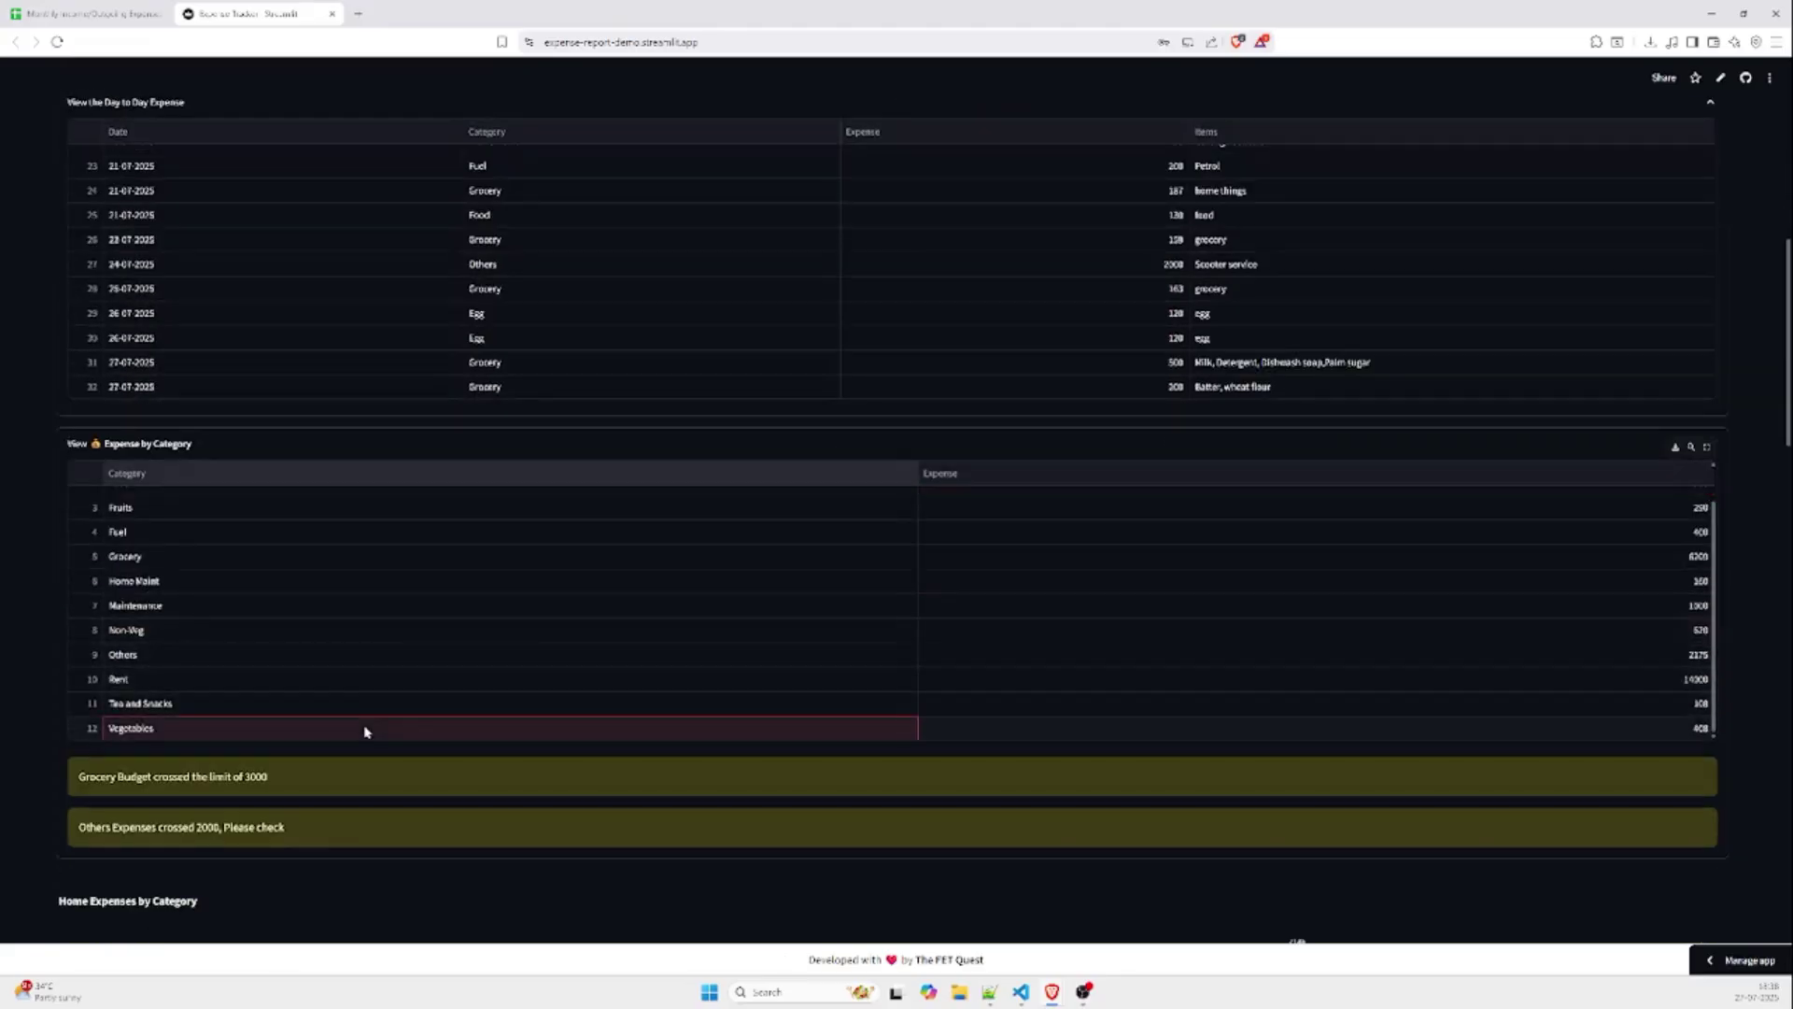
click(1532, 736)
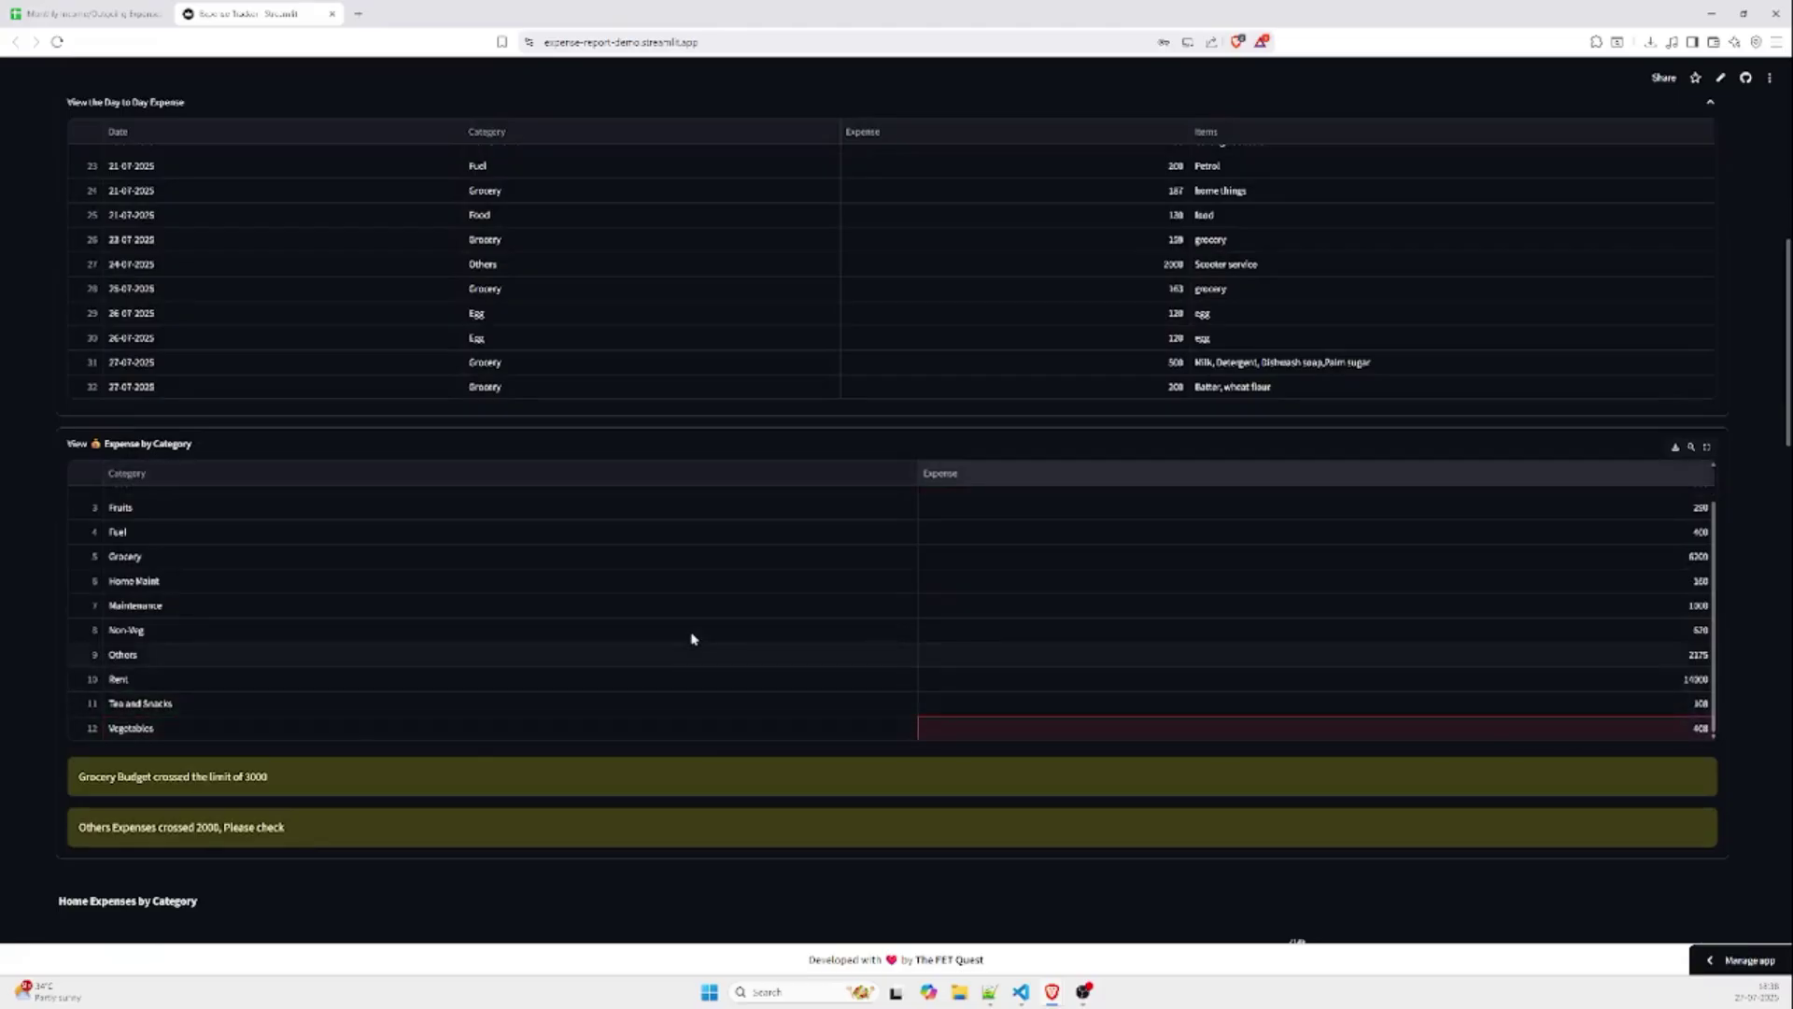
Step: Examine the budget alerts beneath the home category table and the bars of the Home Expenses by Category chart
scroll(691, 639, down, 3)
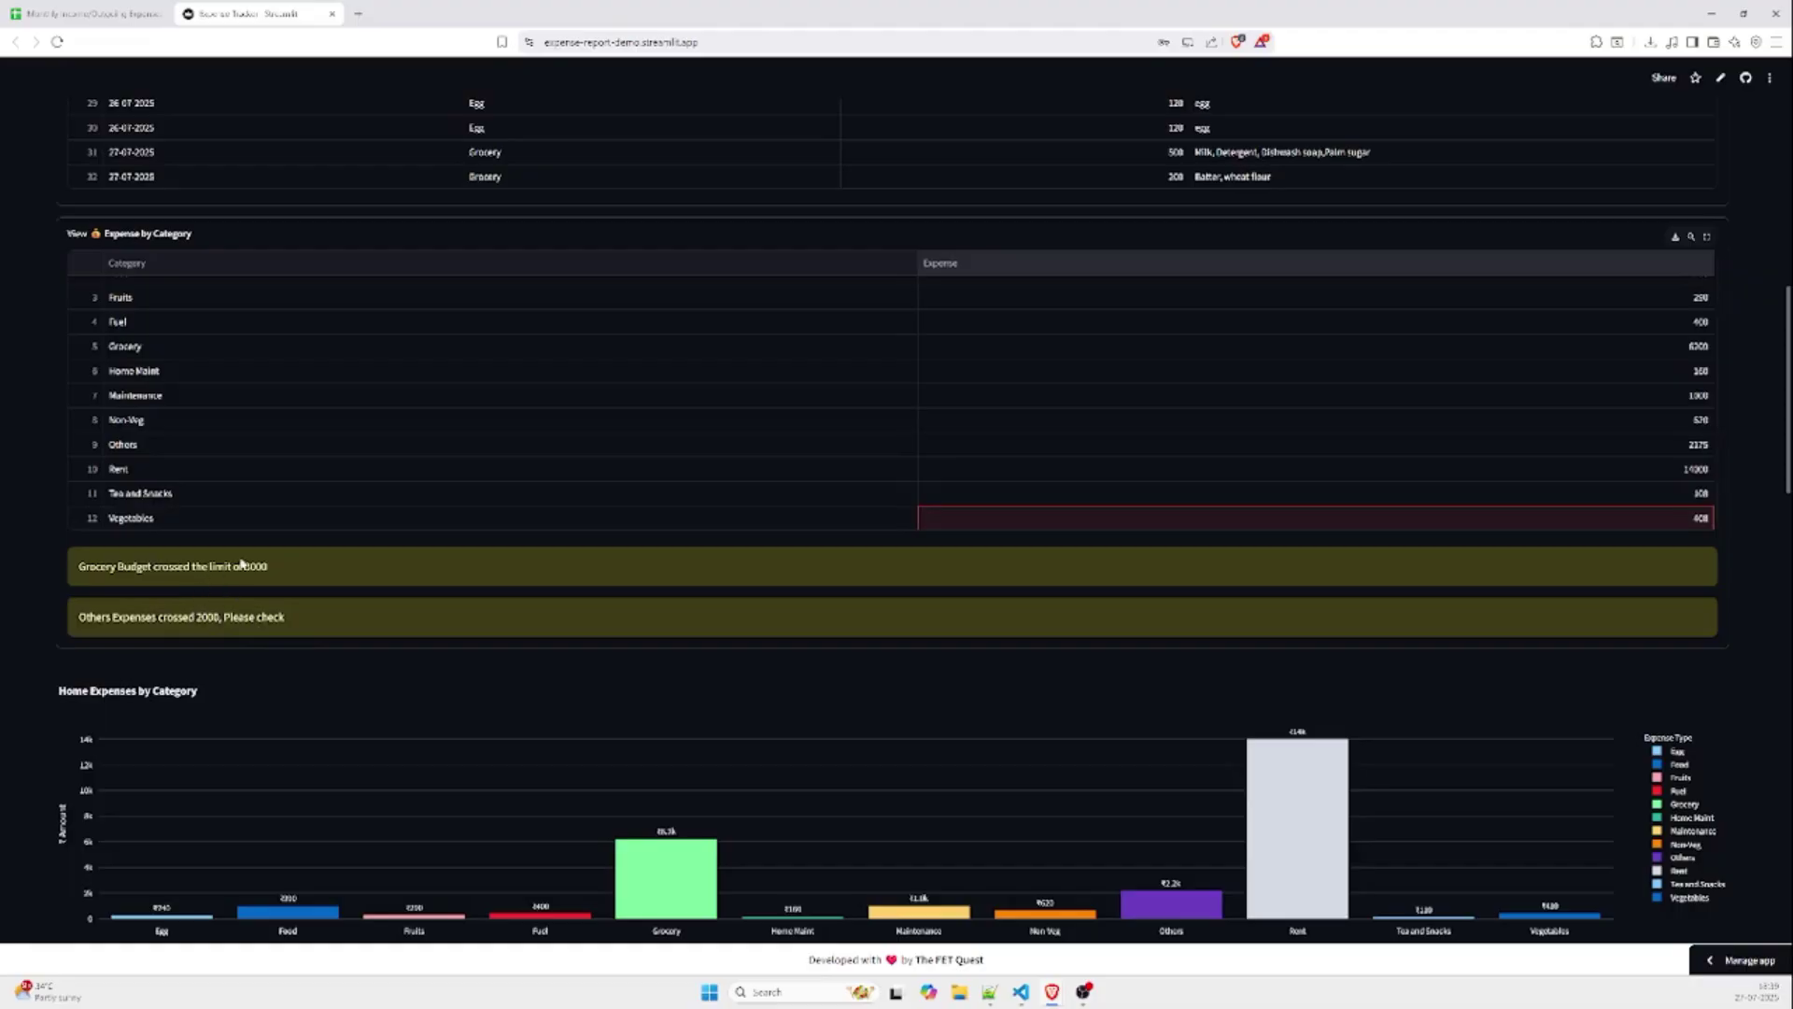
scroll(346, 501, down, 2)
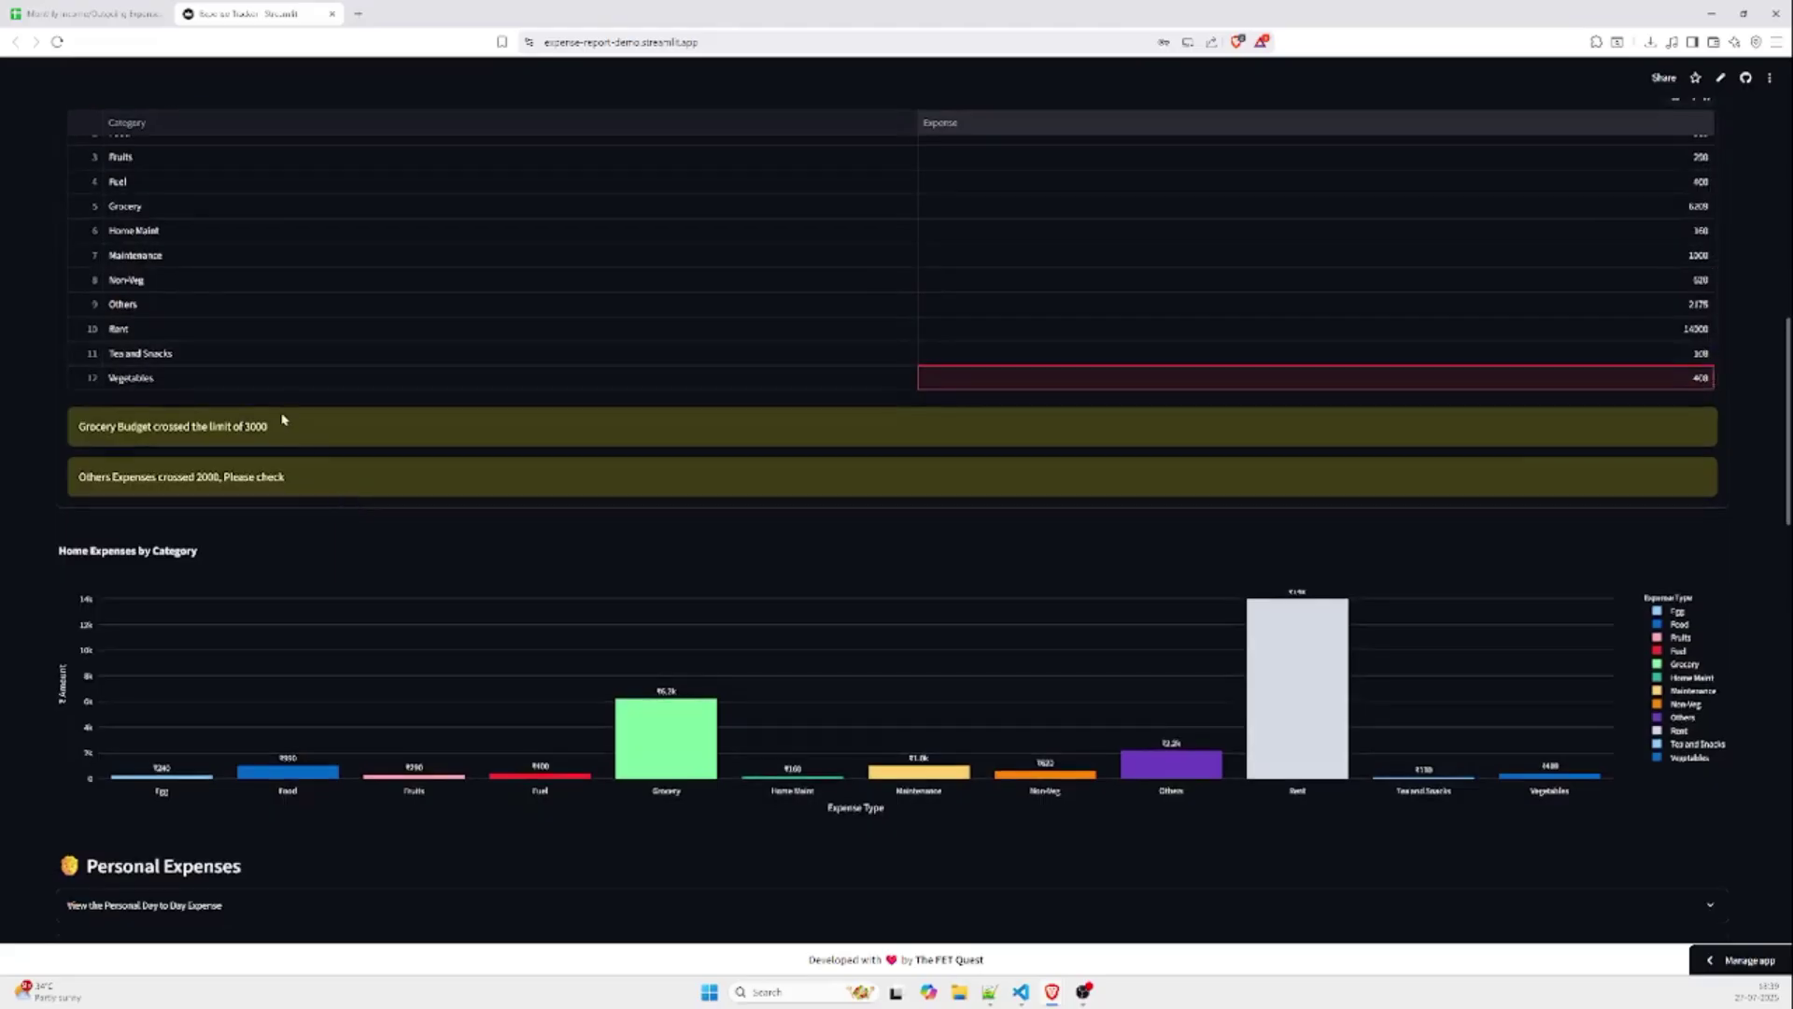
scroll(280, 414, down, 2)
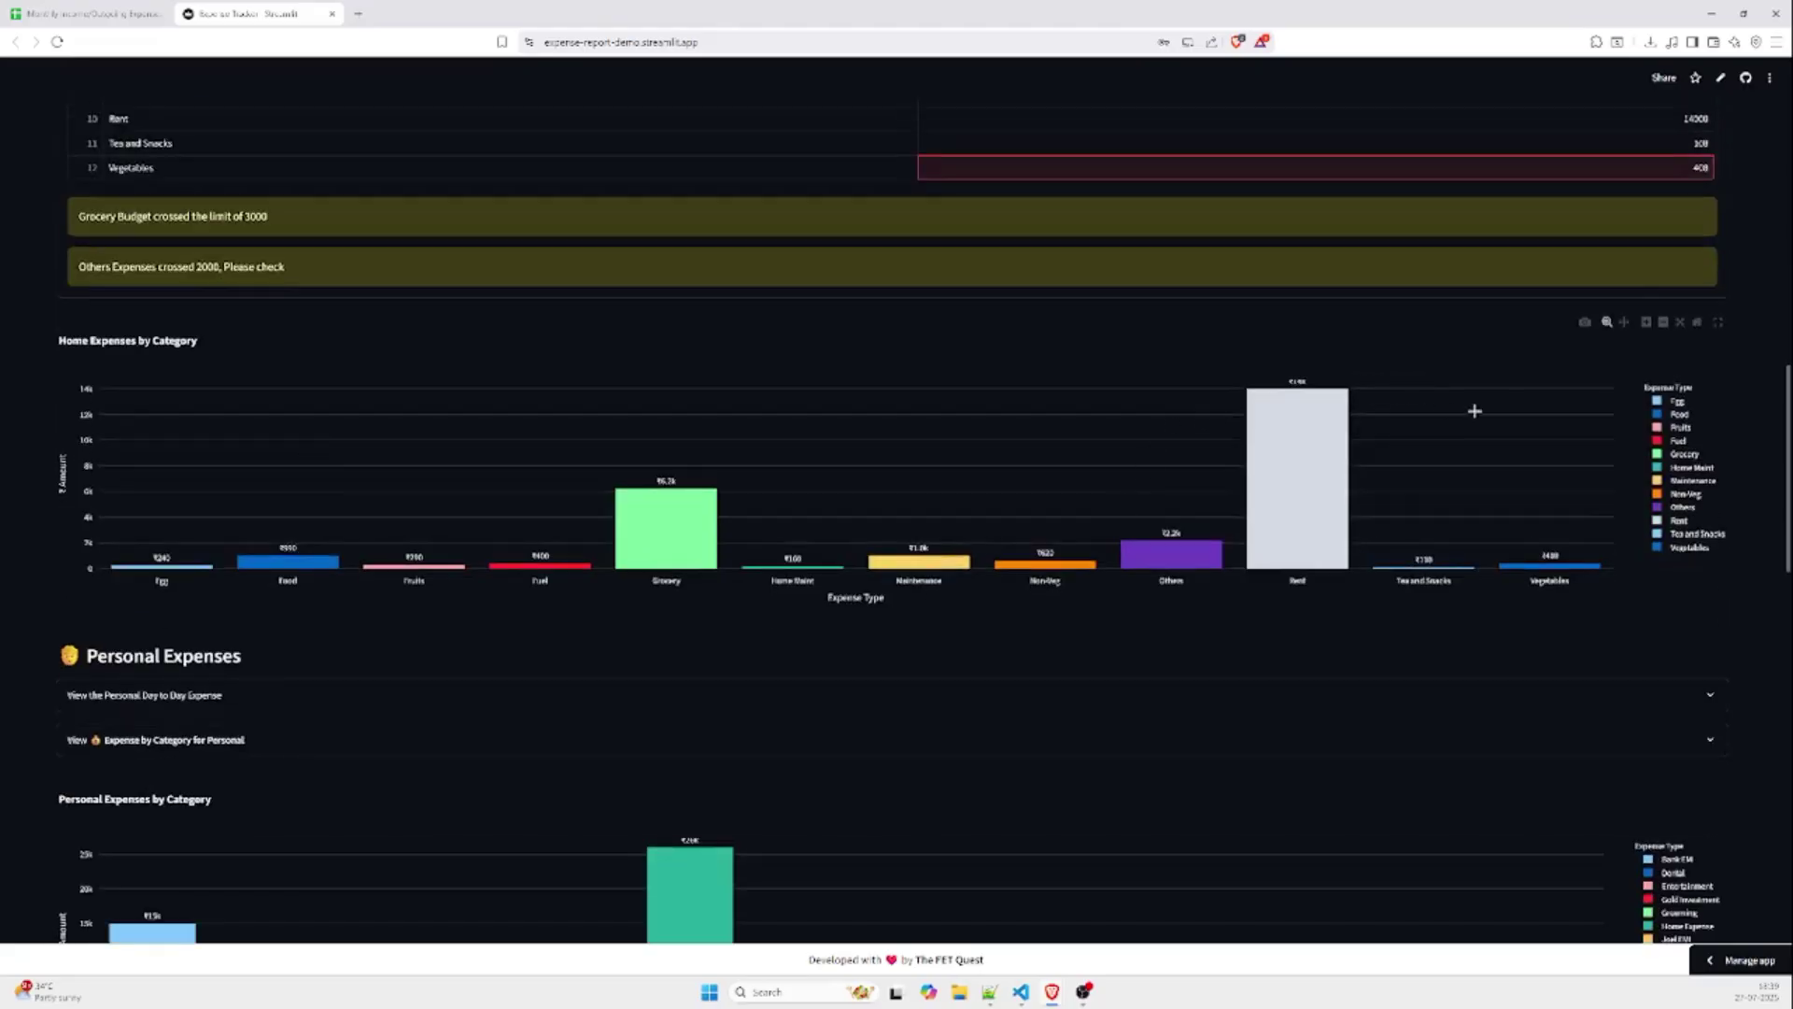
mouse_move(1304, 455)
mouse_move(714, 530)
mouse_move(1275, 409)
Step: Isolate Fuel in the Home Expenses by Category chart, and add Grocery, Food and Fruits back for comparison
click(1678, 449)
double_click(1678, 449)
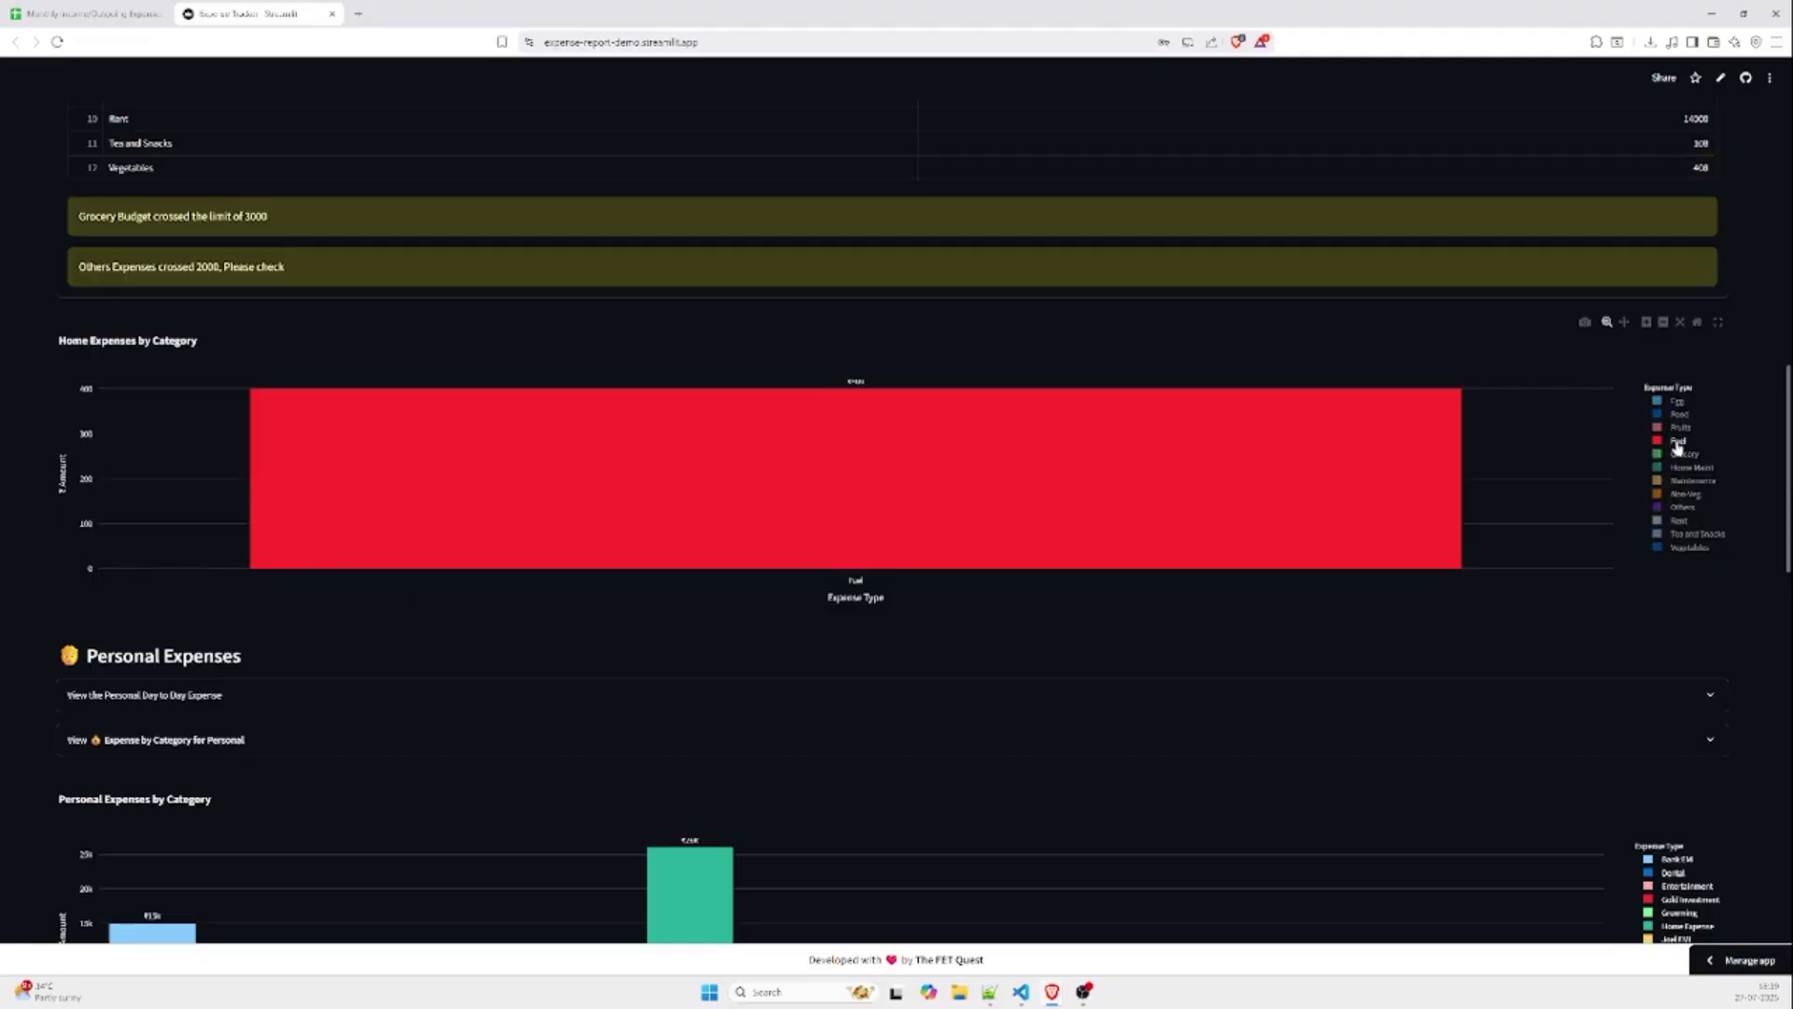
click(1678, 459)
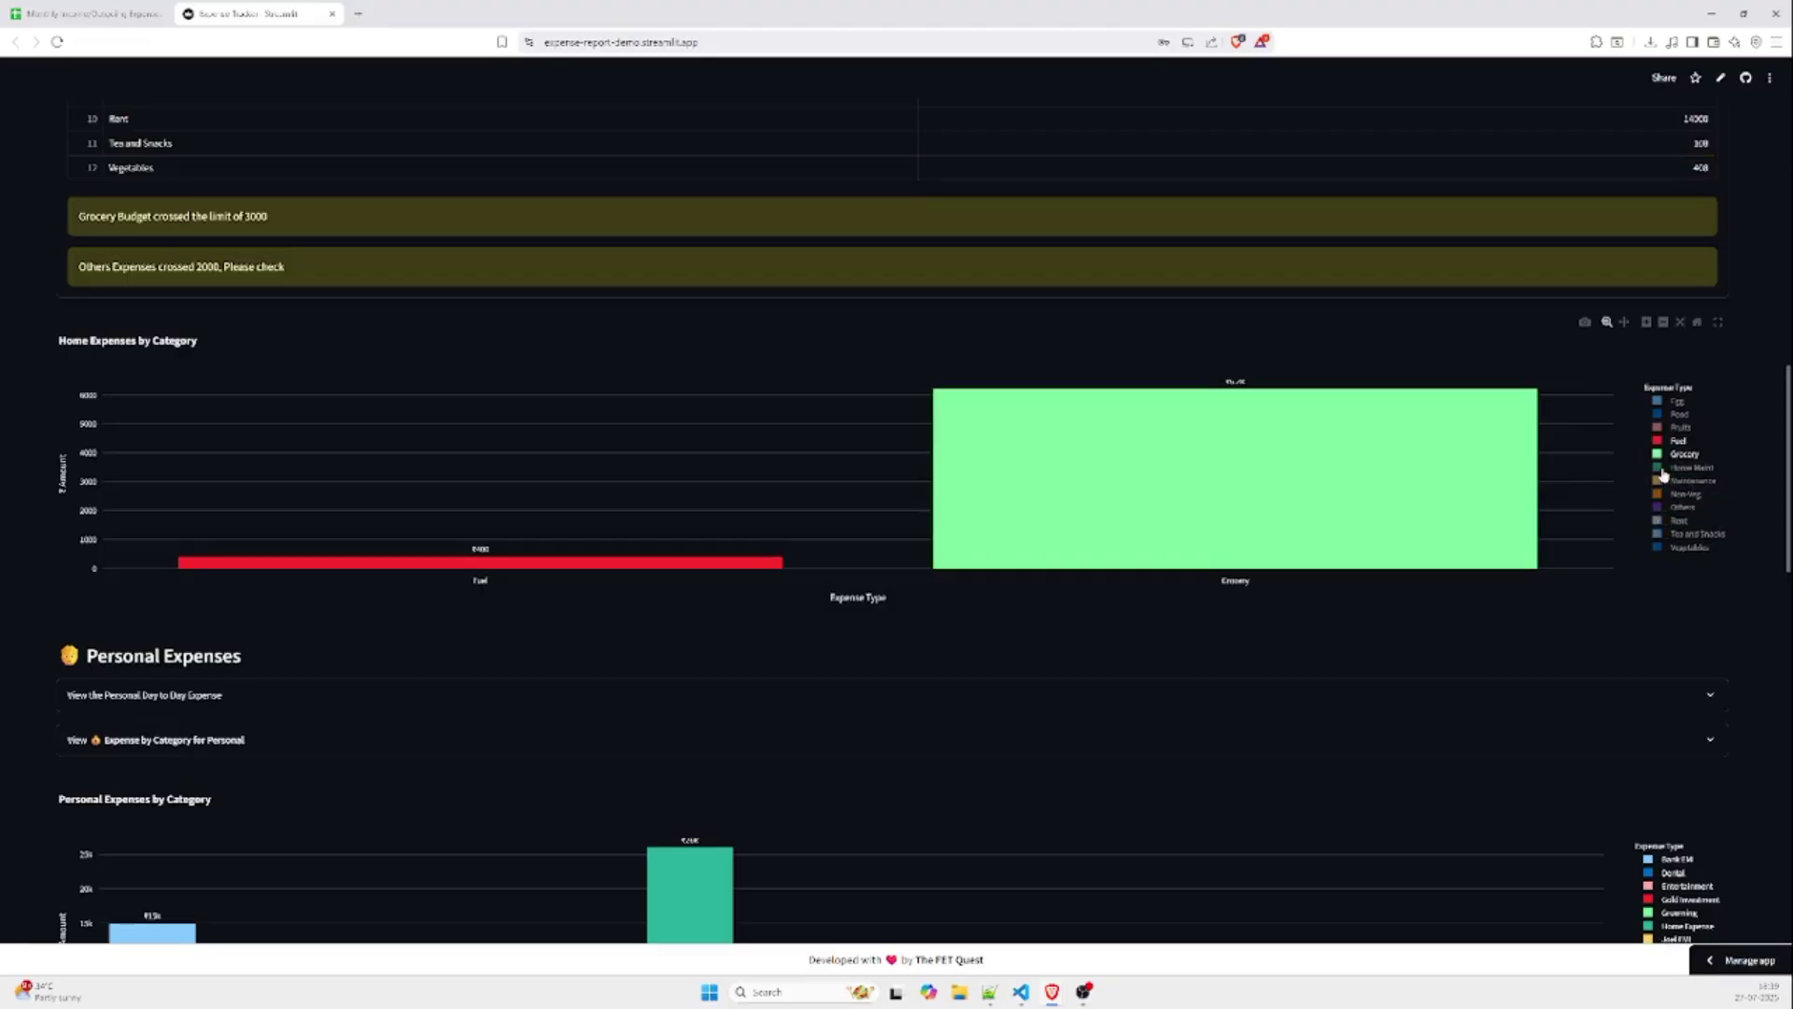
click(1672, 413)
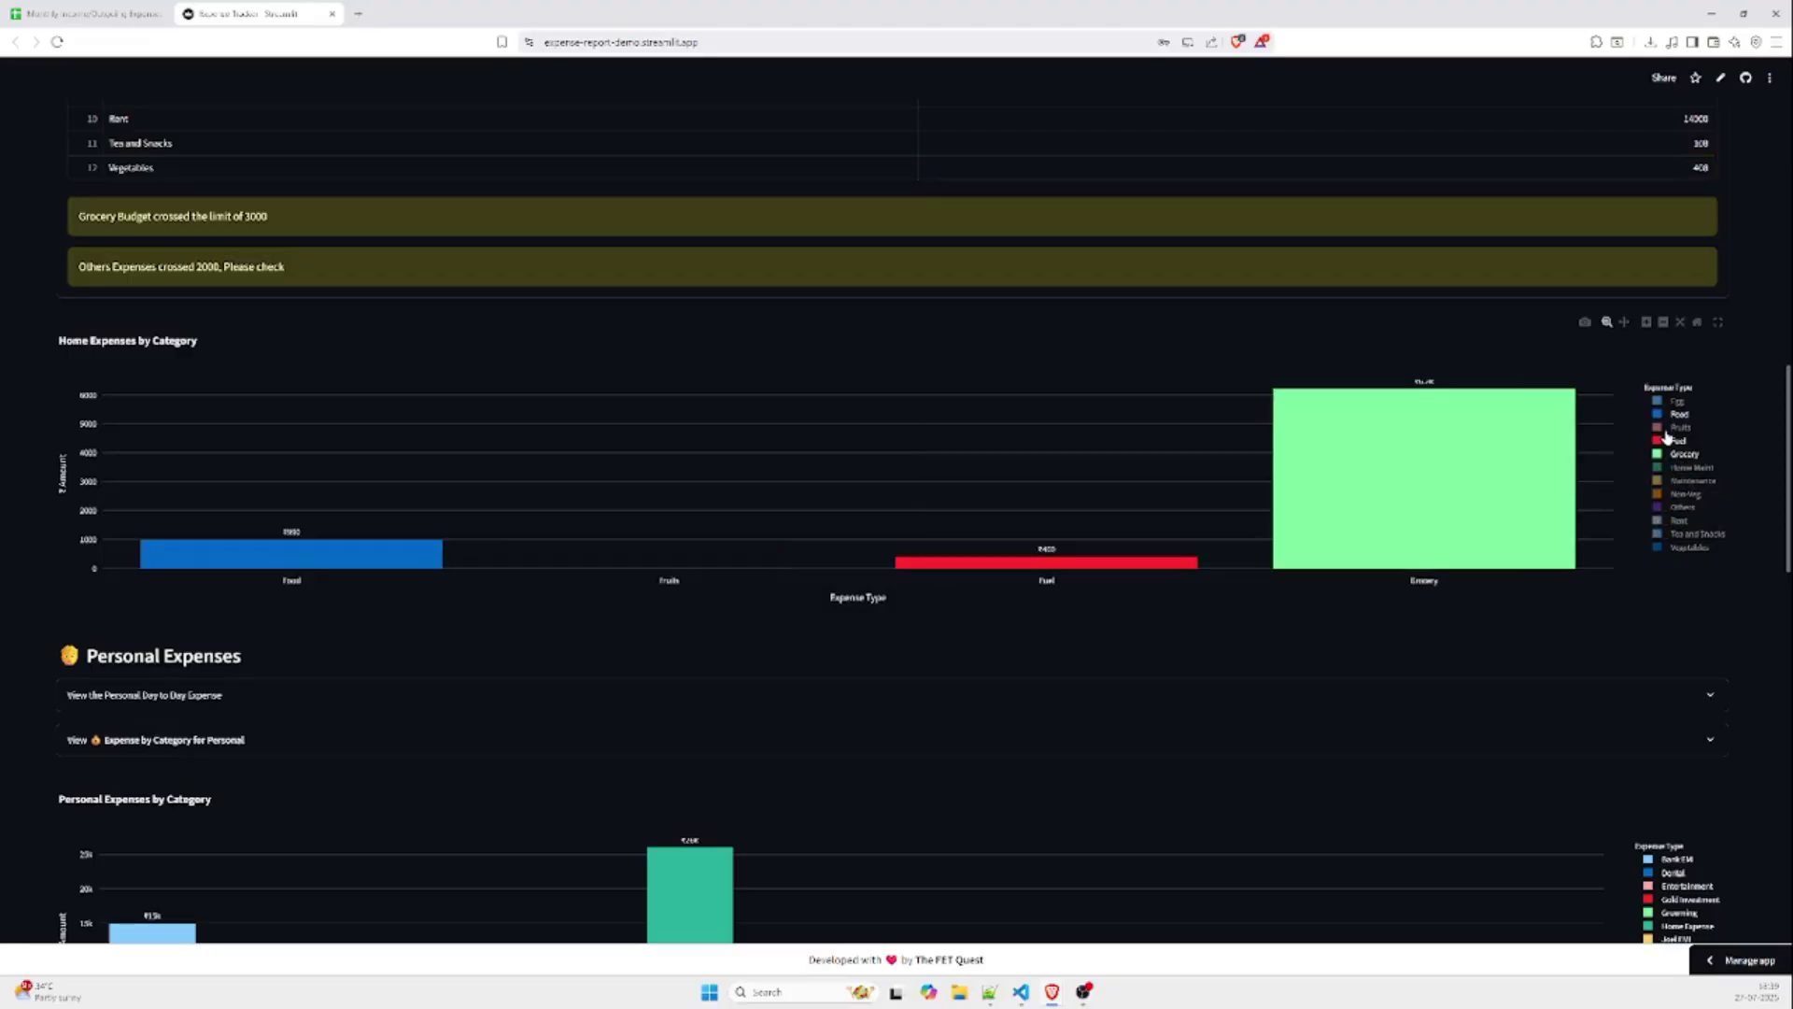
click(1667, 427)
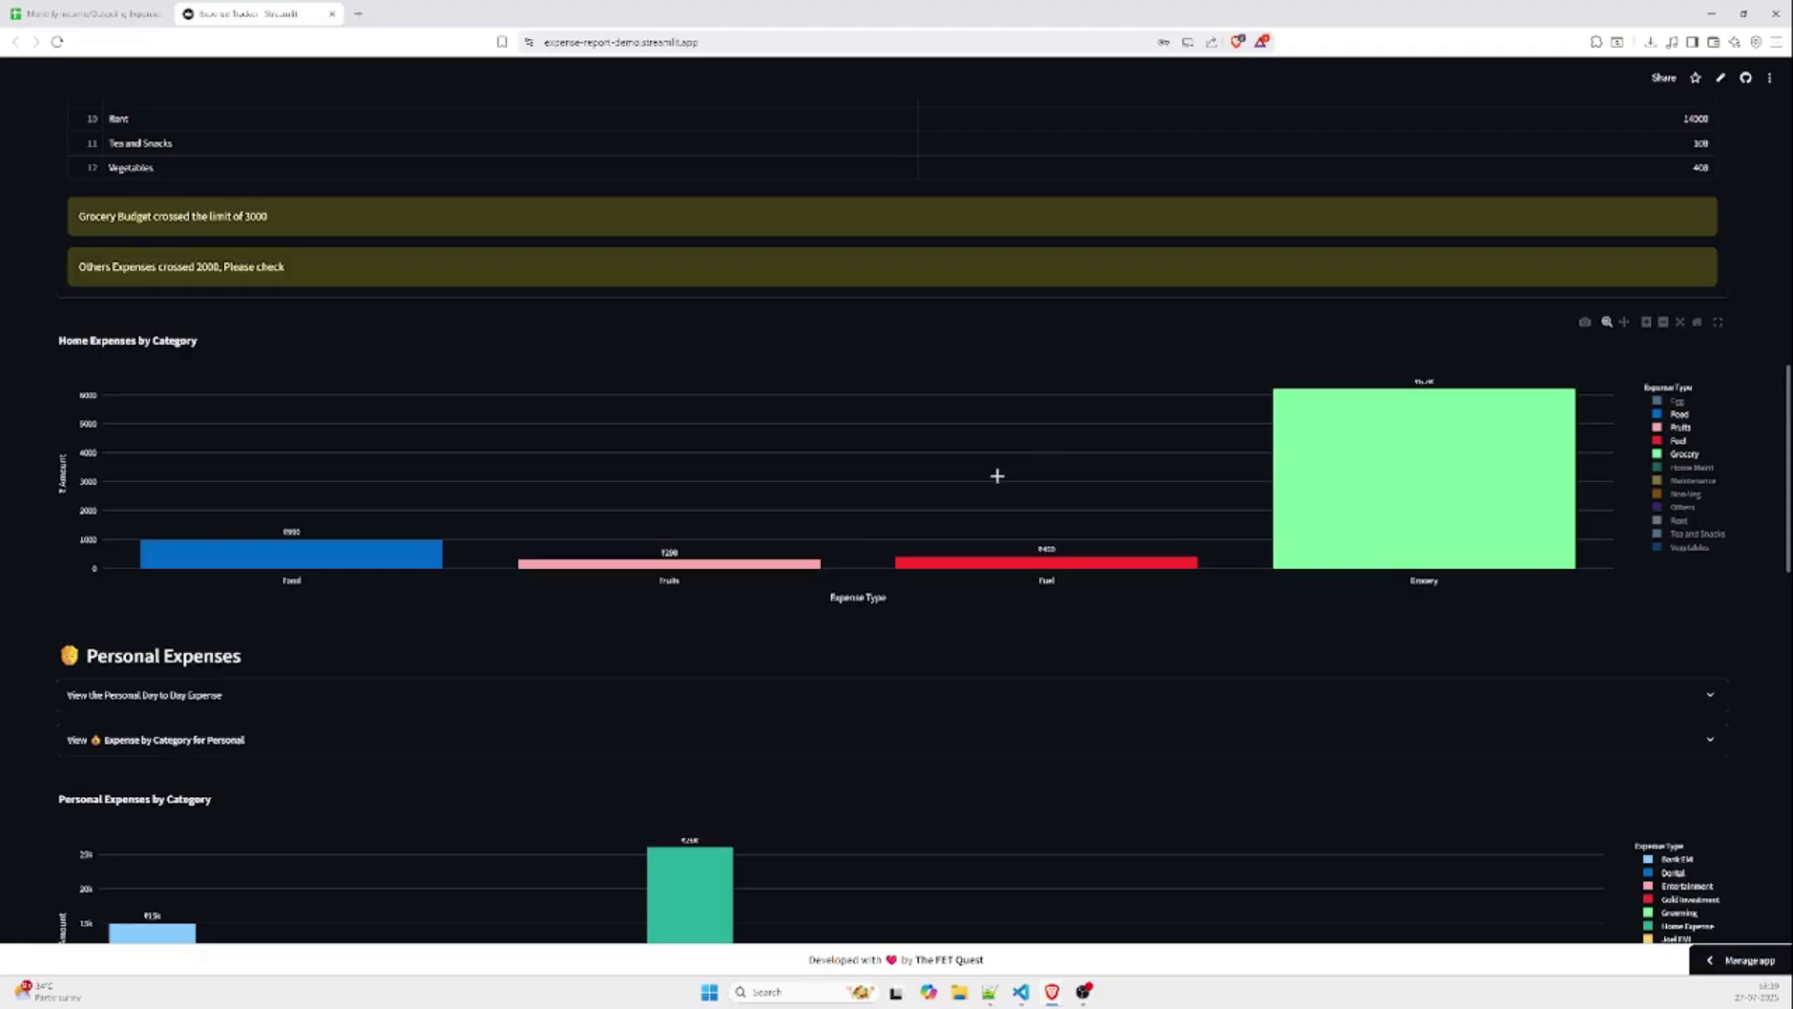
Step: Expand the Personal Day to Day Expense table and look through its entries down to the last row
scroll(753, 524, down, 4)
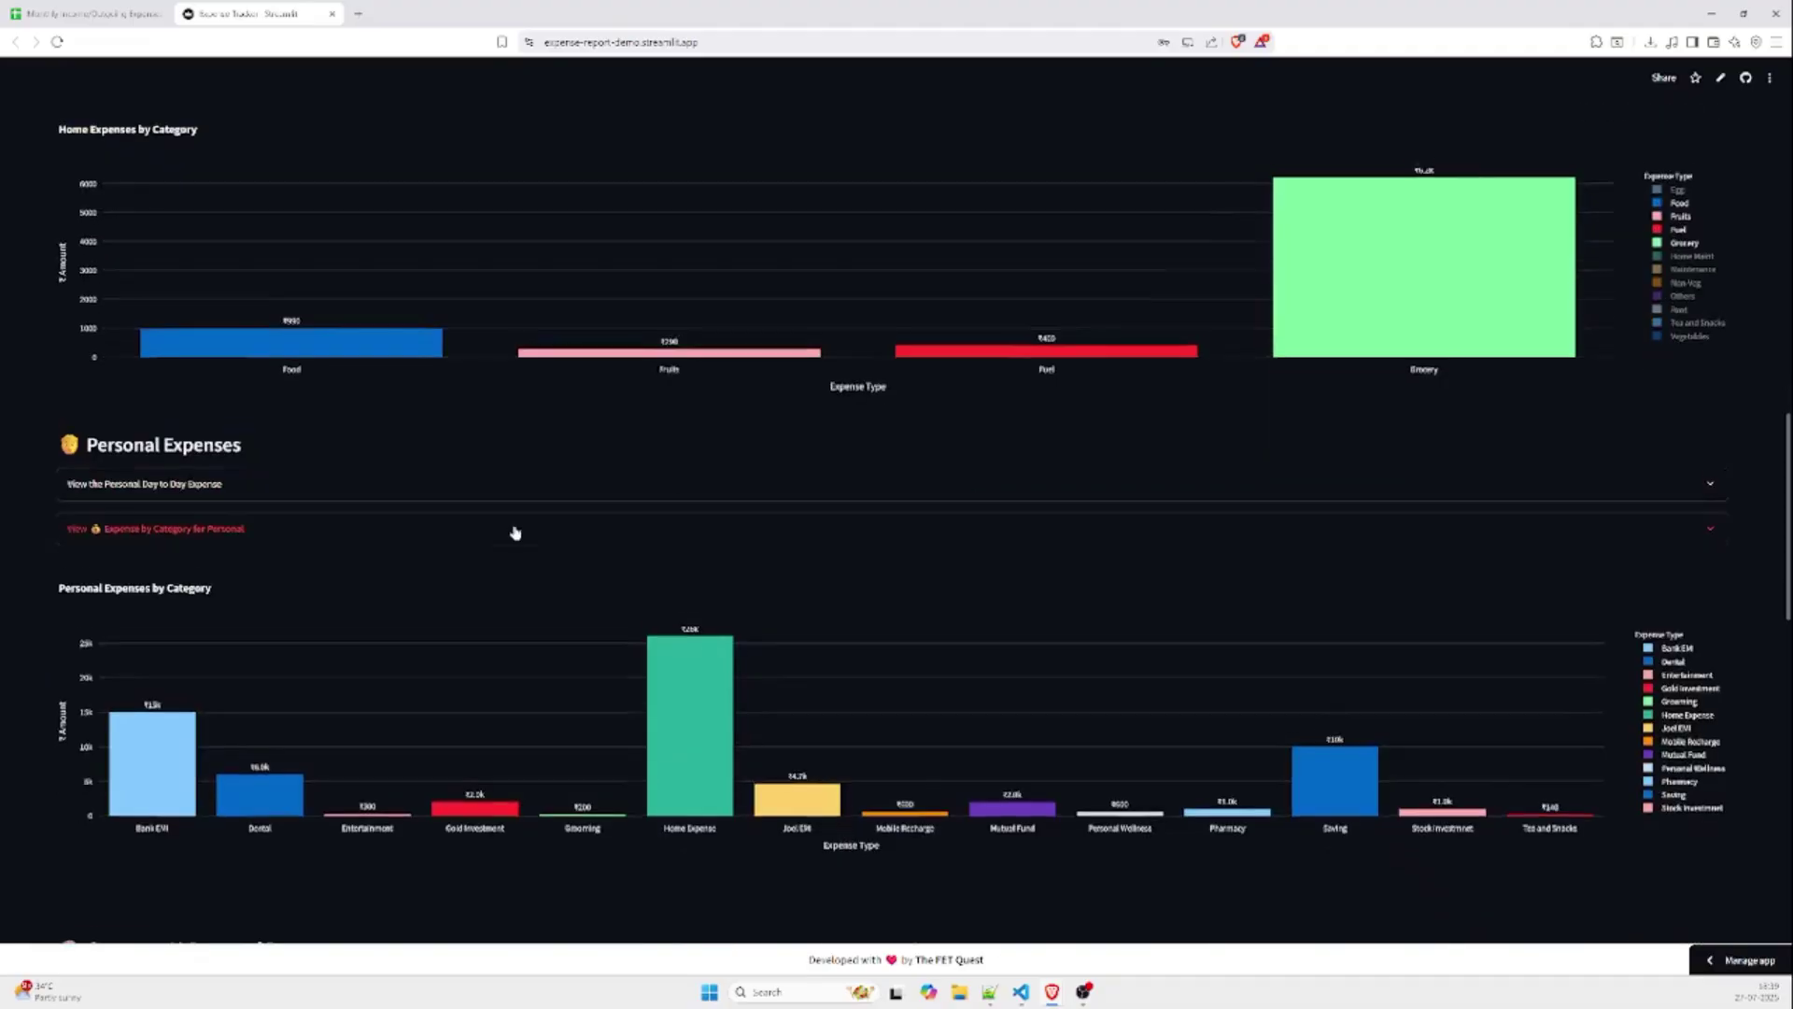
click(334, 353)
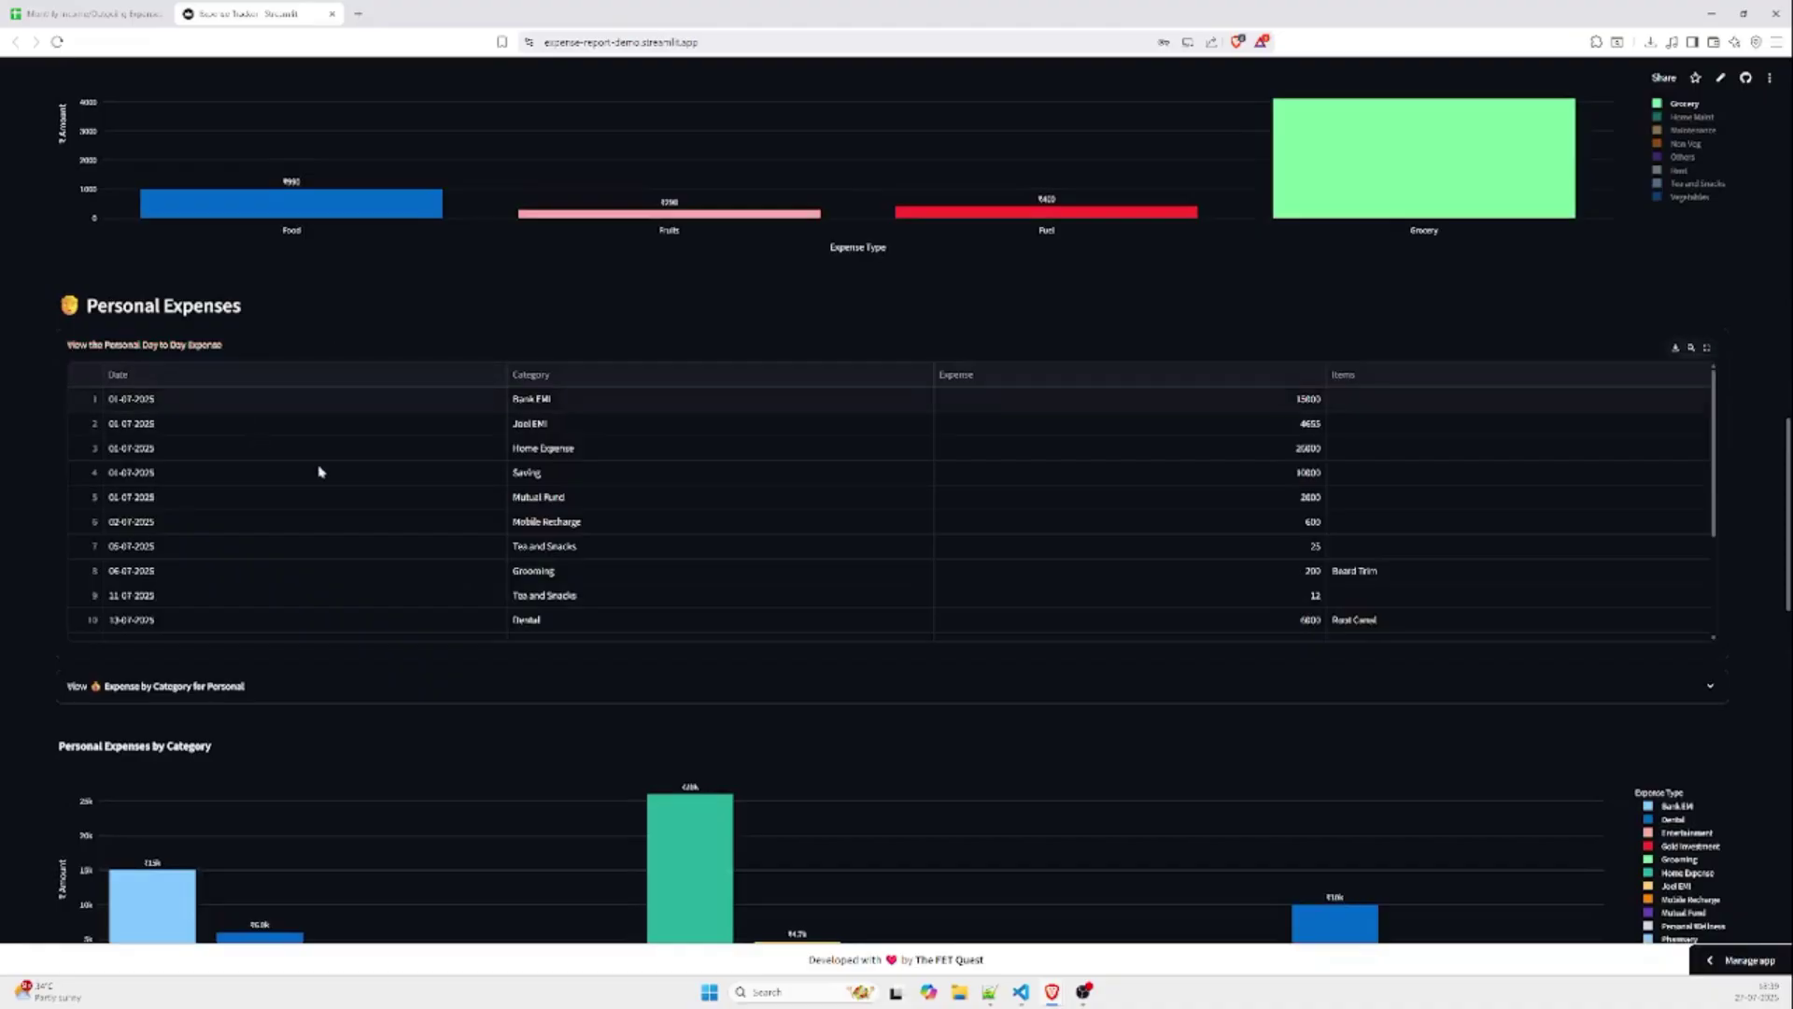
scroll(567, 512, down, 3)
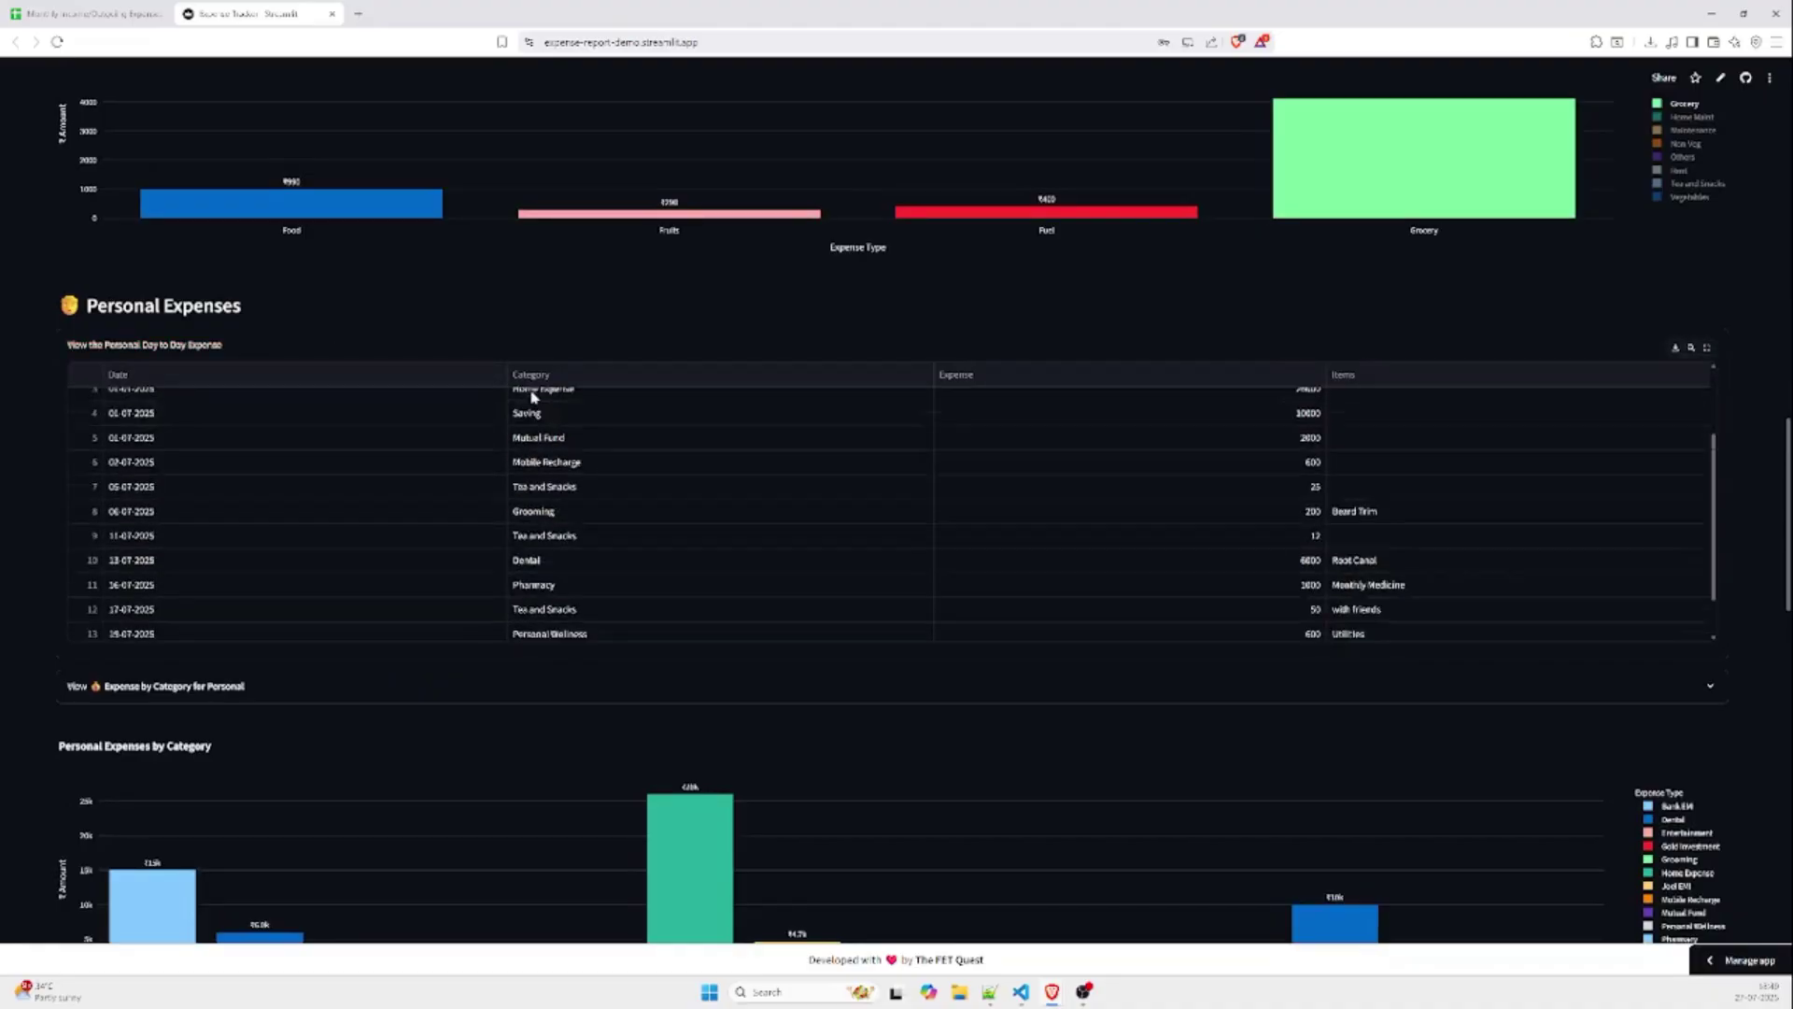
scroll(565, 514, down, 2)
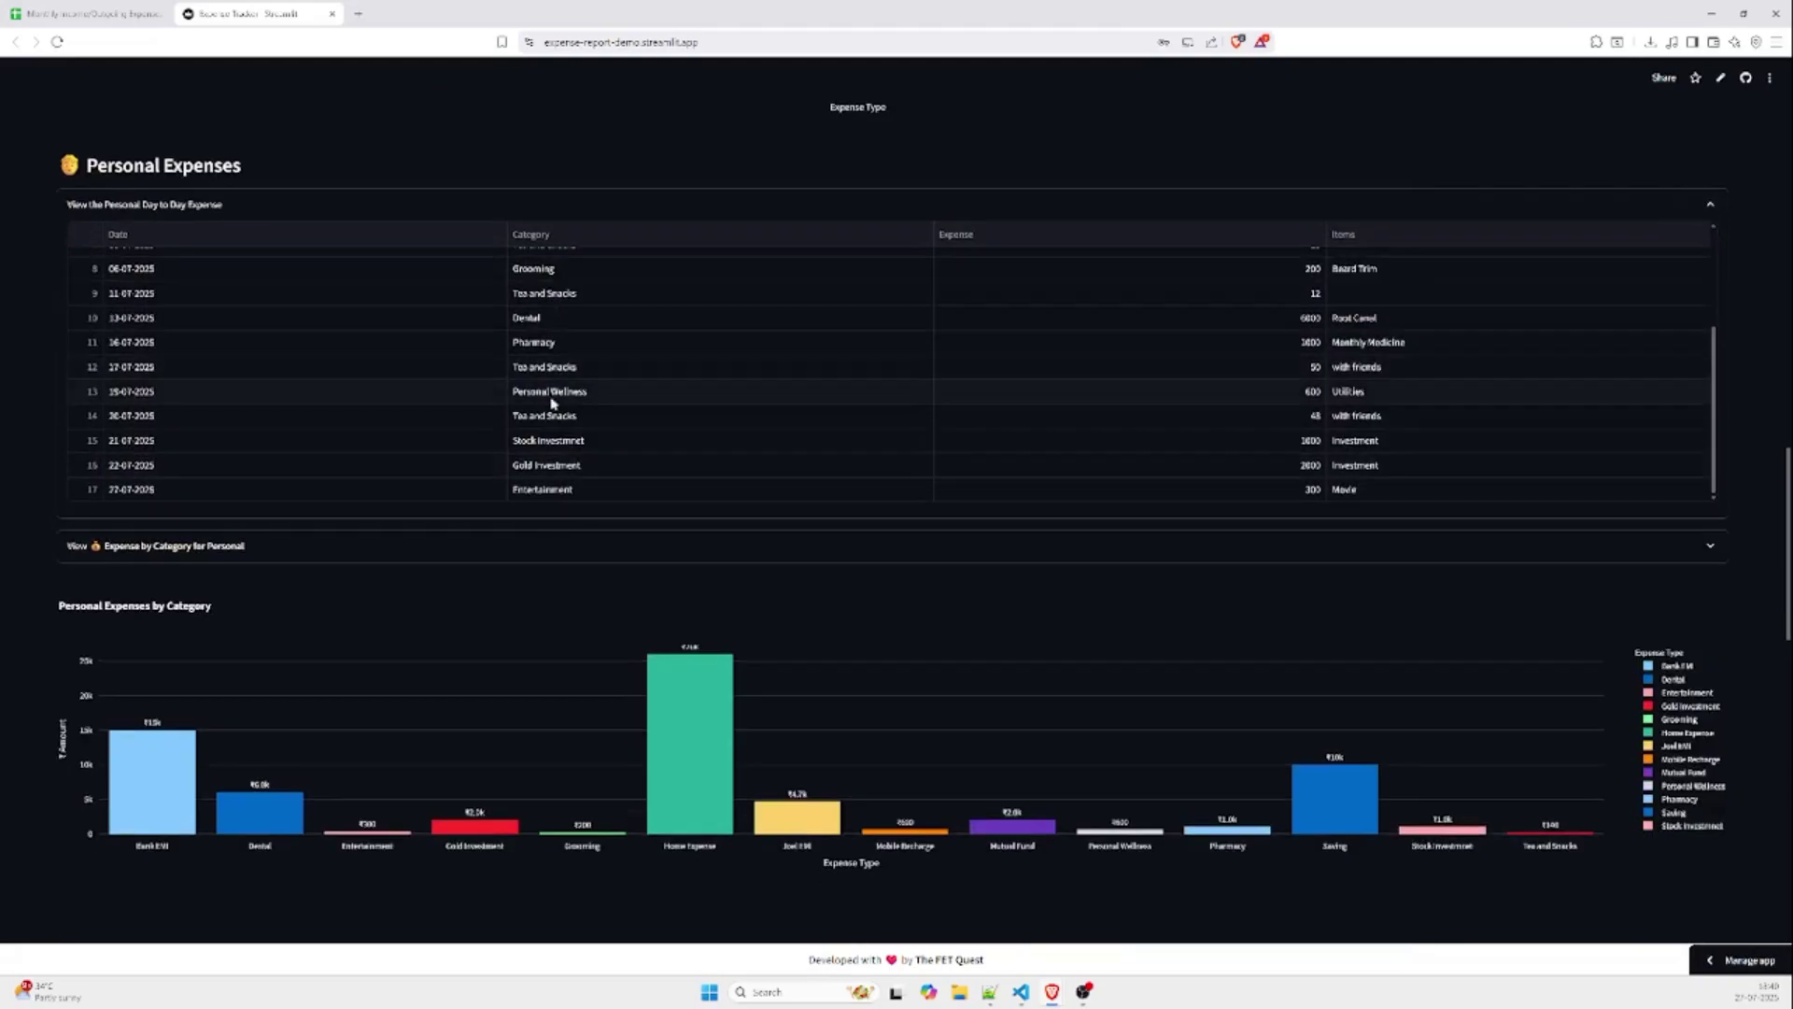
Step: Collapse the Personal Day to Day Expense table, then expand Expense by Category for Personal and look through it to the last row
click(233, 210)
click(229, 259)
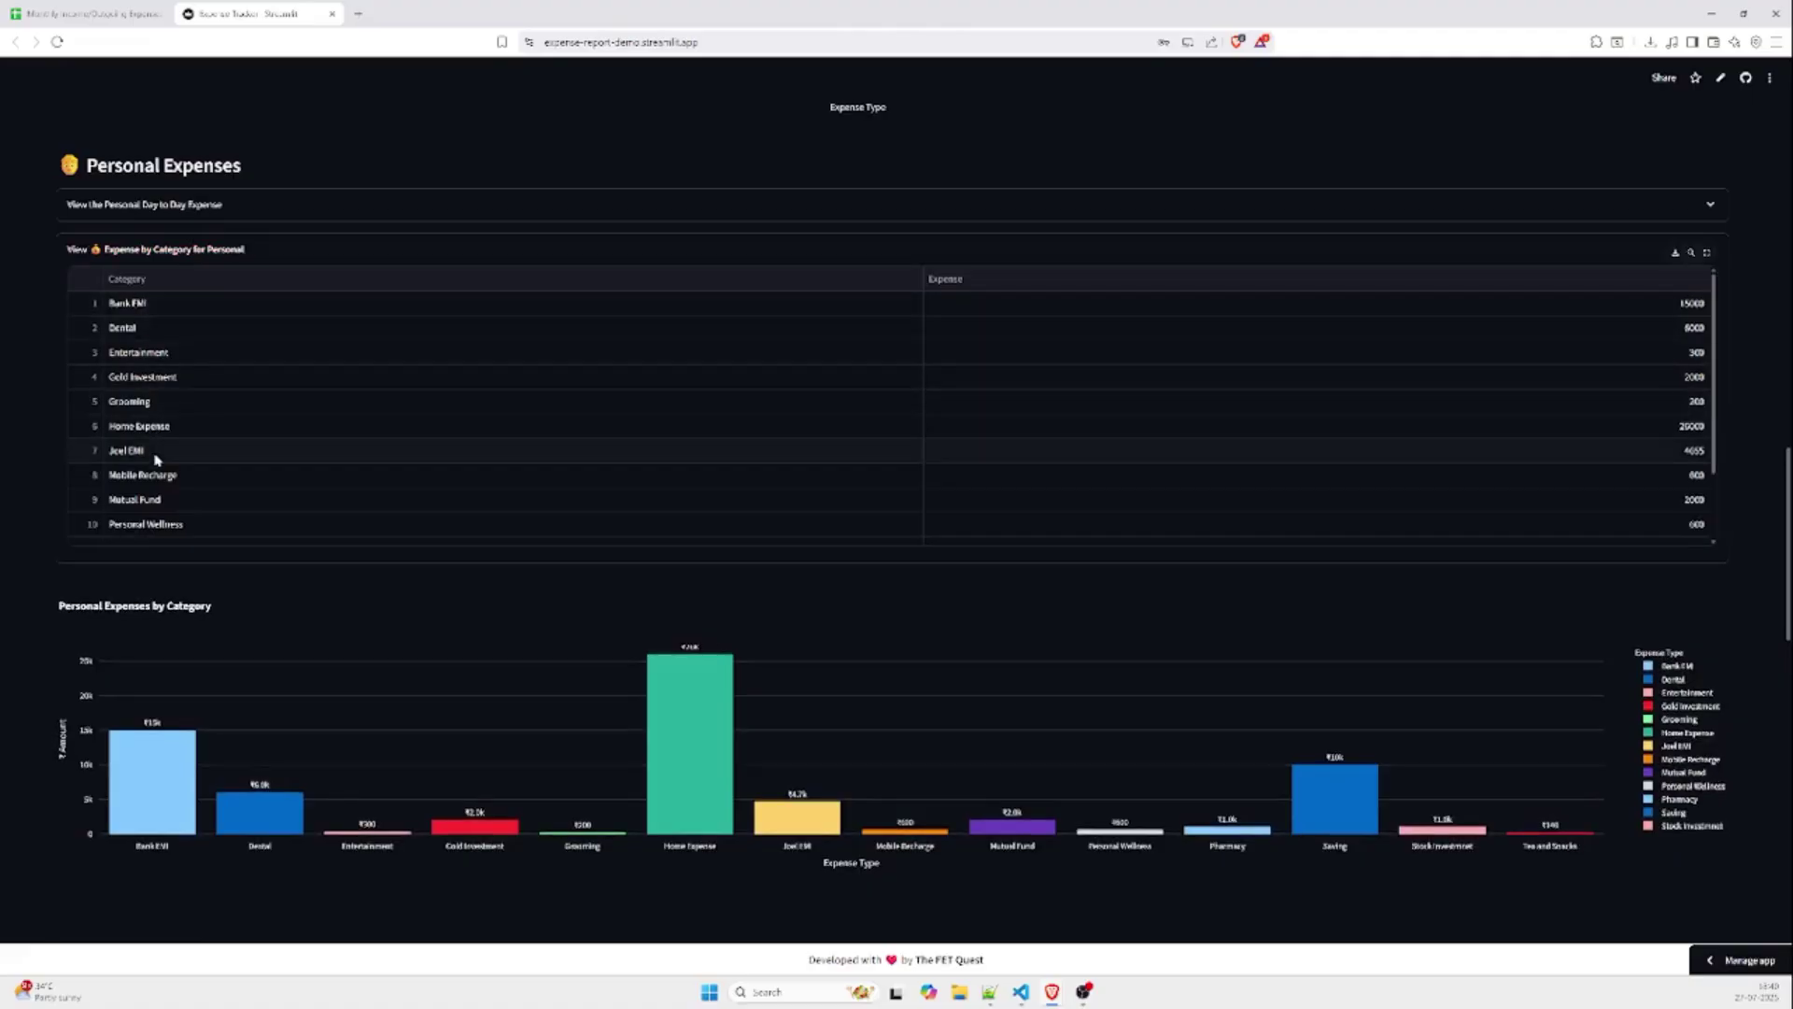
scroll(156, 459, down, 2)
scroll(155, 417, down, 1)
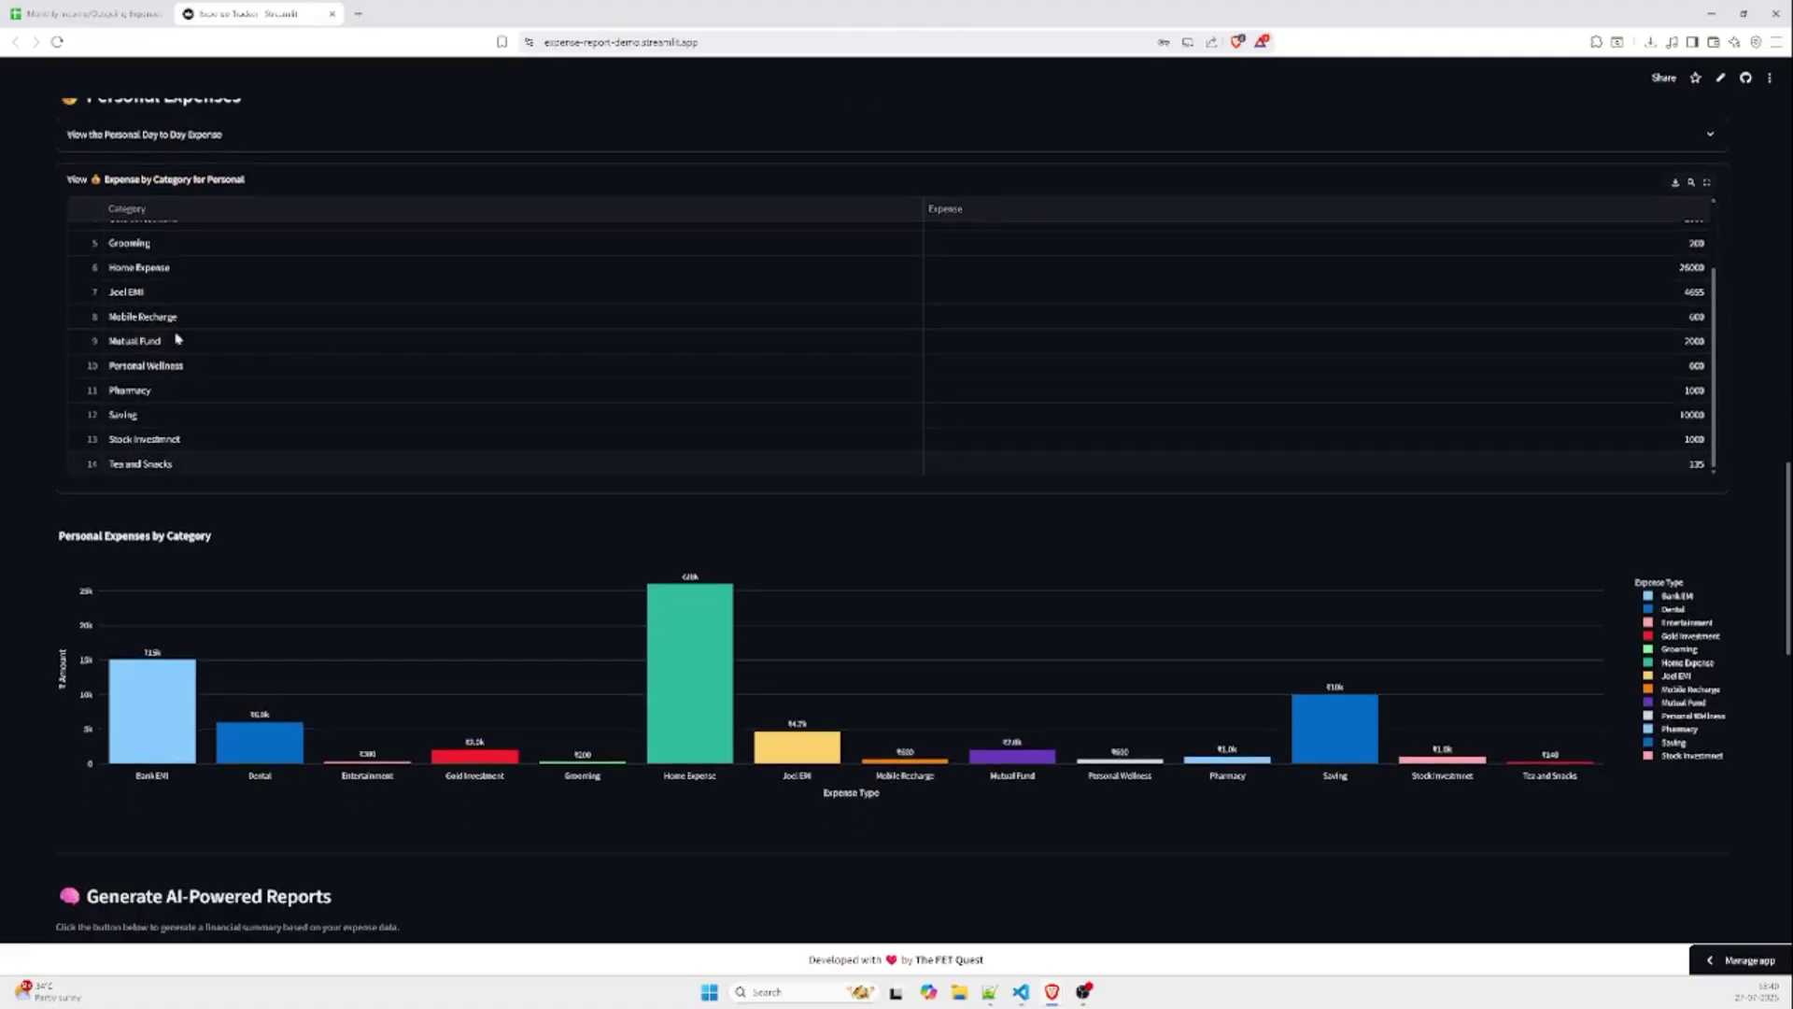
Step: Inspect the Home Expense and Saving bars in the Personal Expenses by Category chart
scroll(178, 436, down, 2)
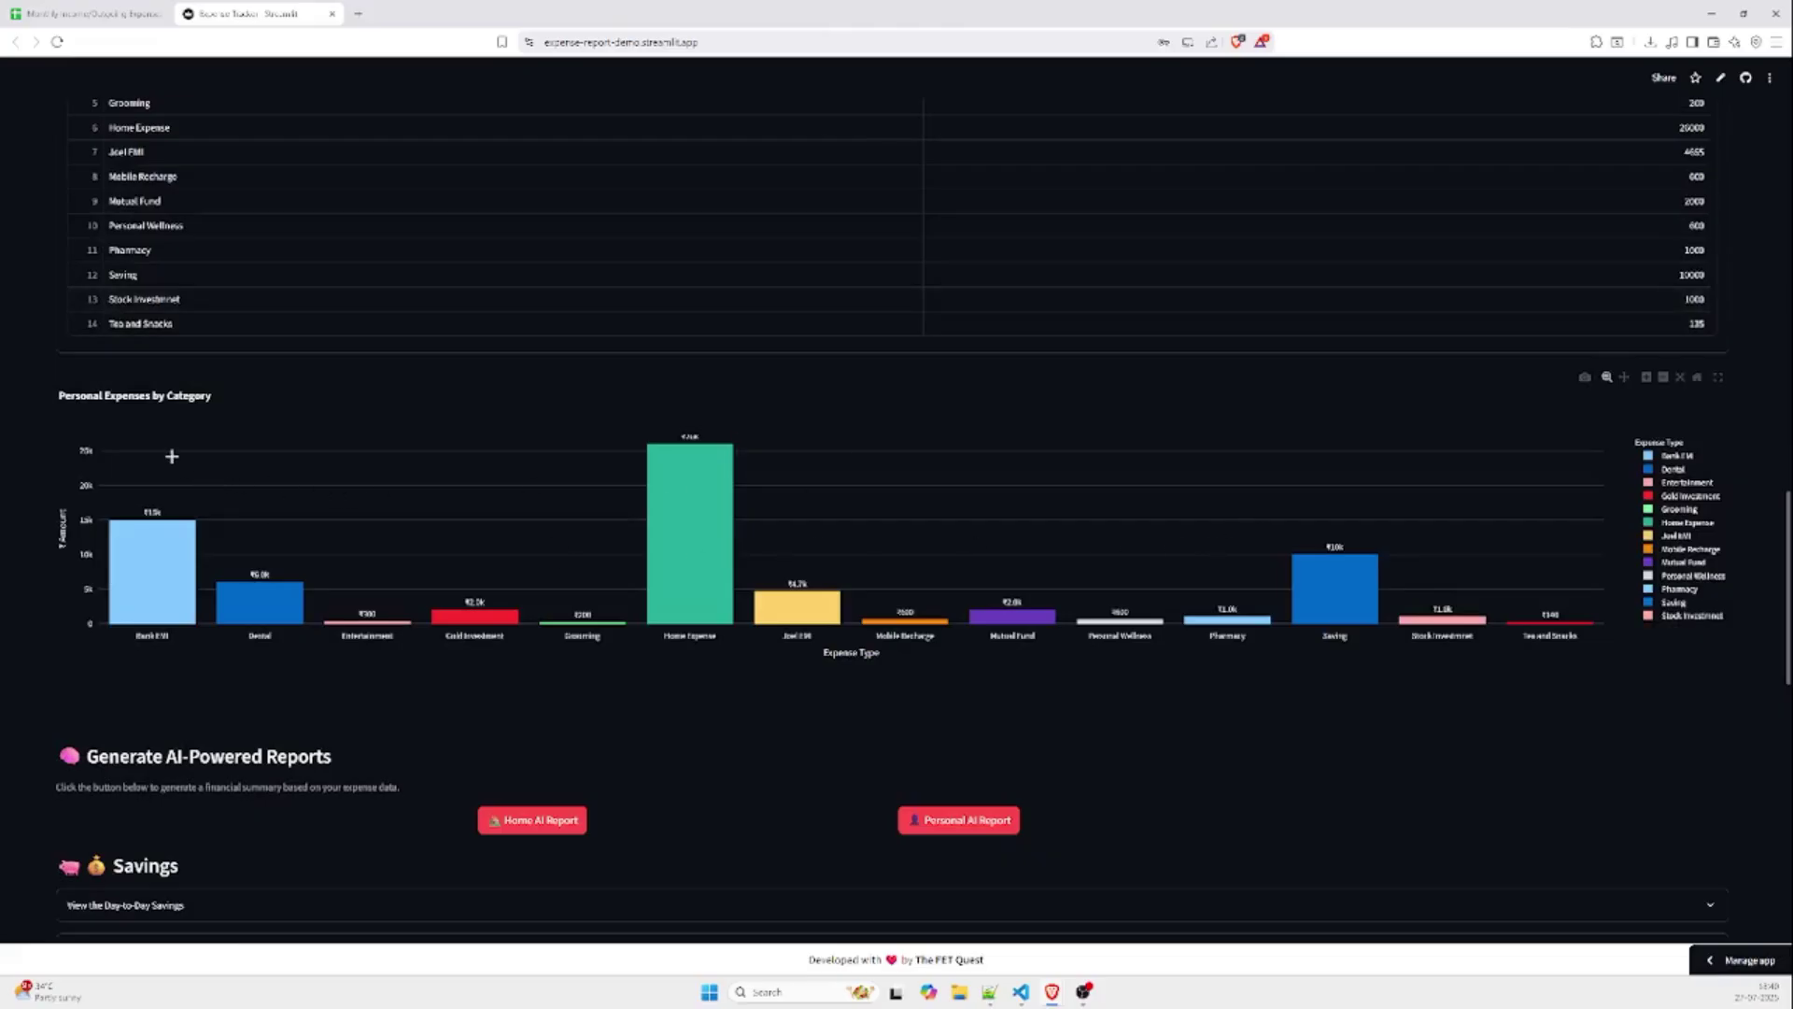
mouse_move(695, 618)
mouse_move(1333, 585)
scroll(1288, 561, down, 2)
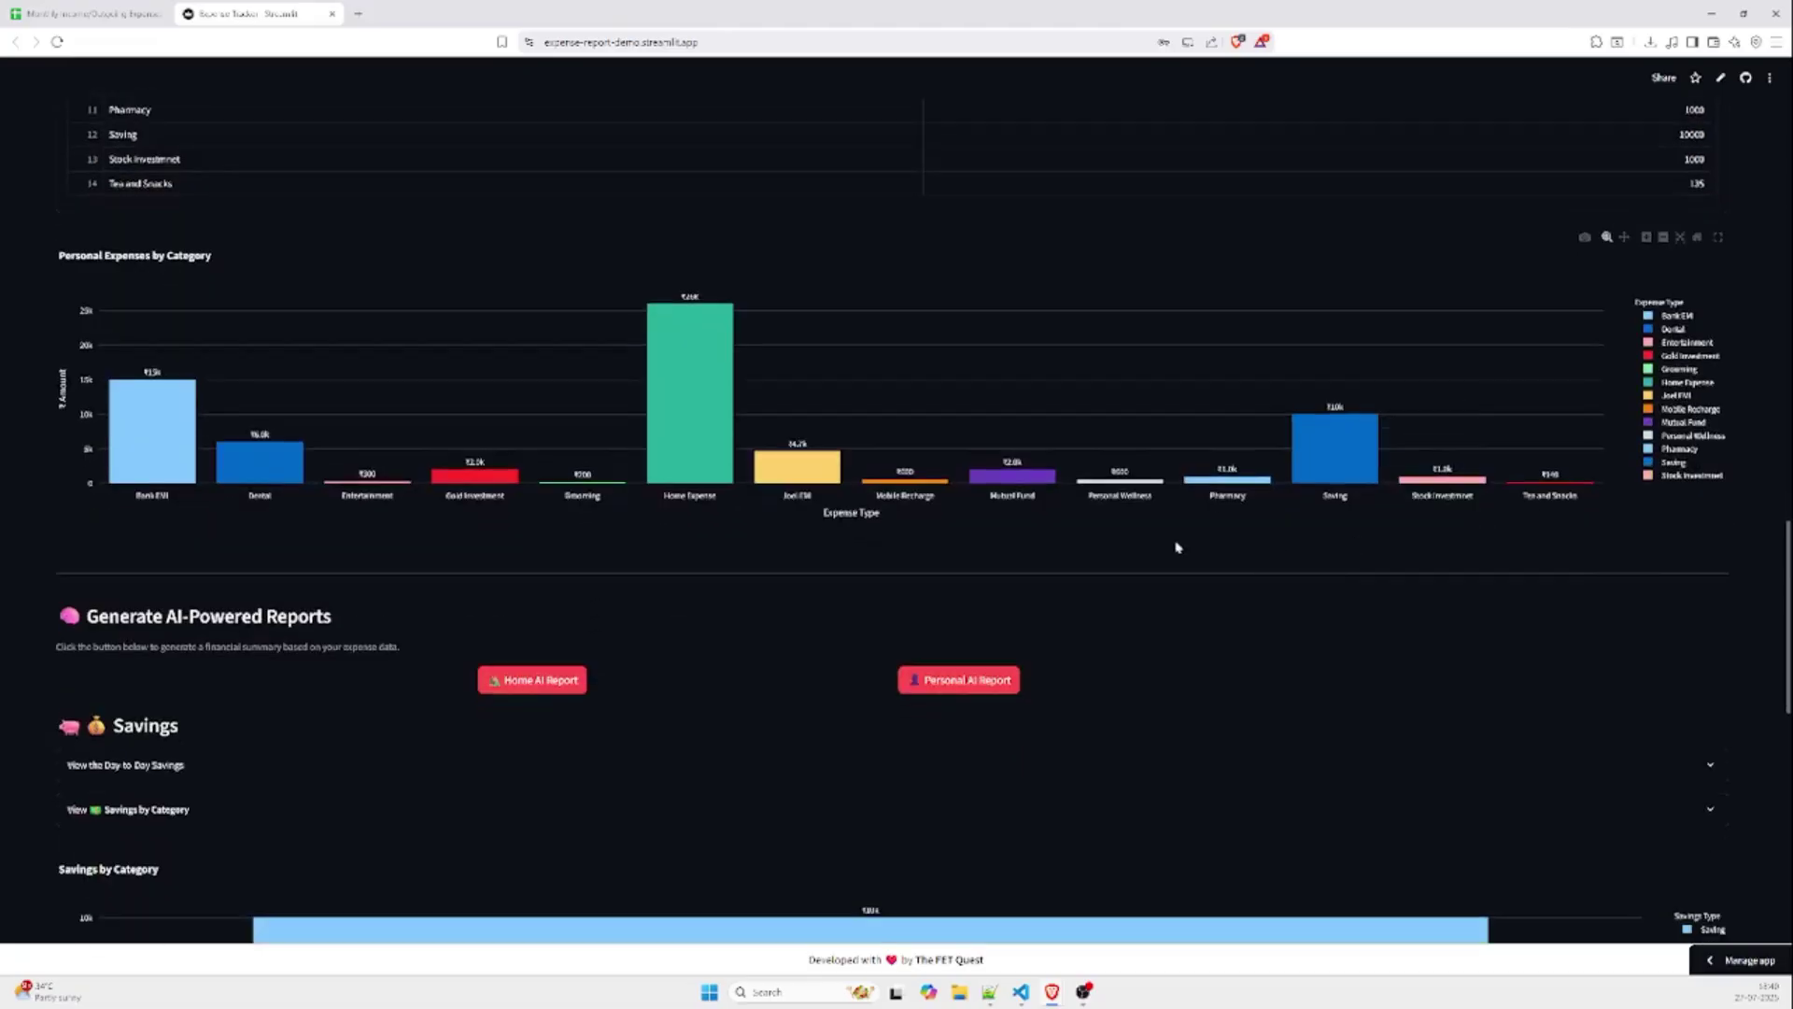
Step: Inspect the Savings by Category chart and compare it with the Saving bar in the personal expenses chart
scroll(952, 514, down, 1)
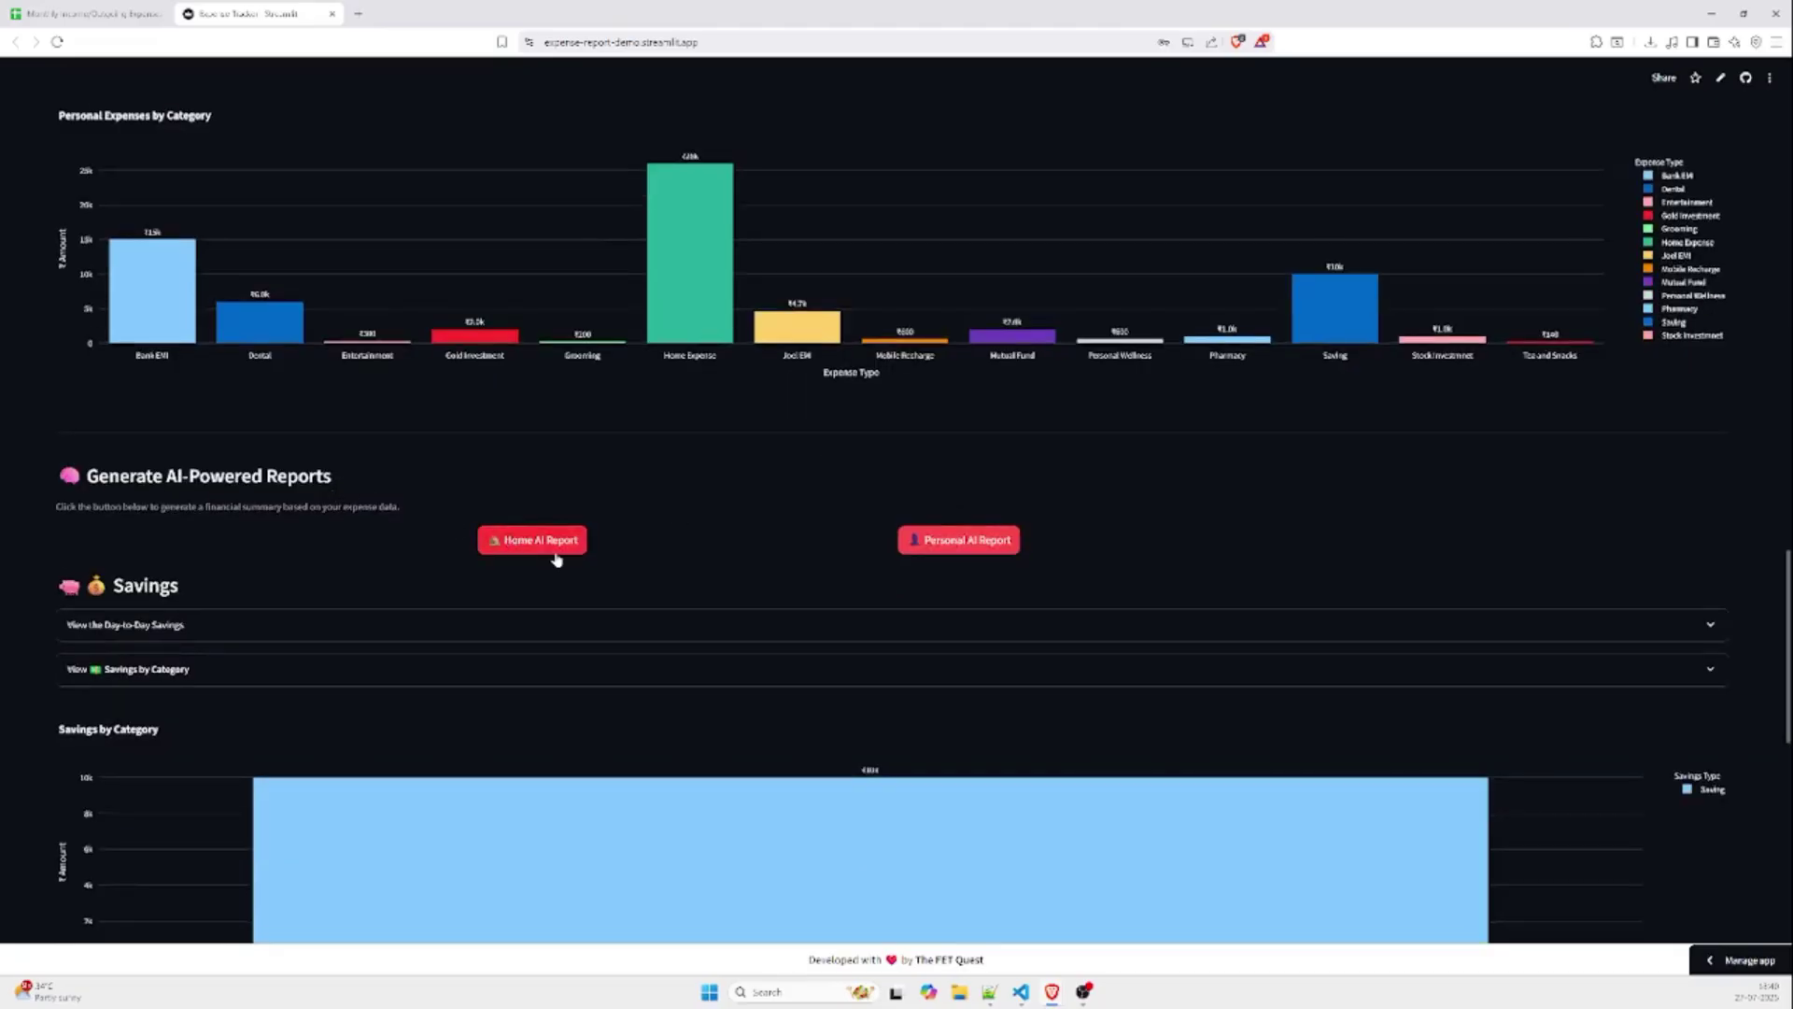
scroll(388, 669, down, 3)
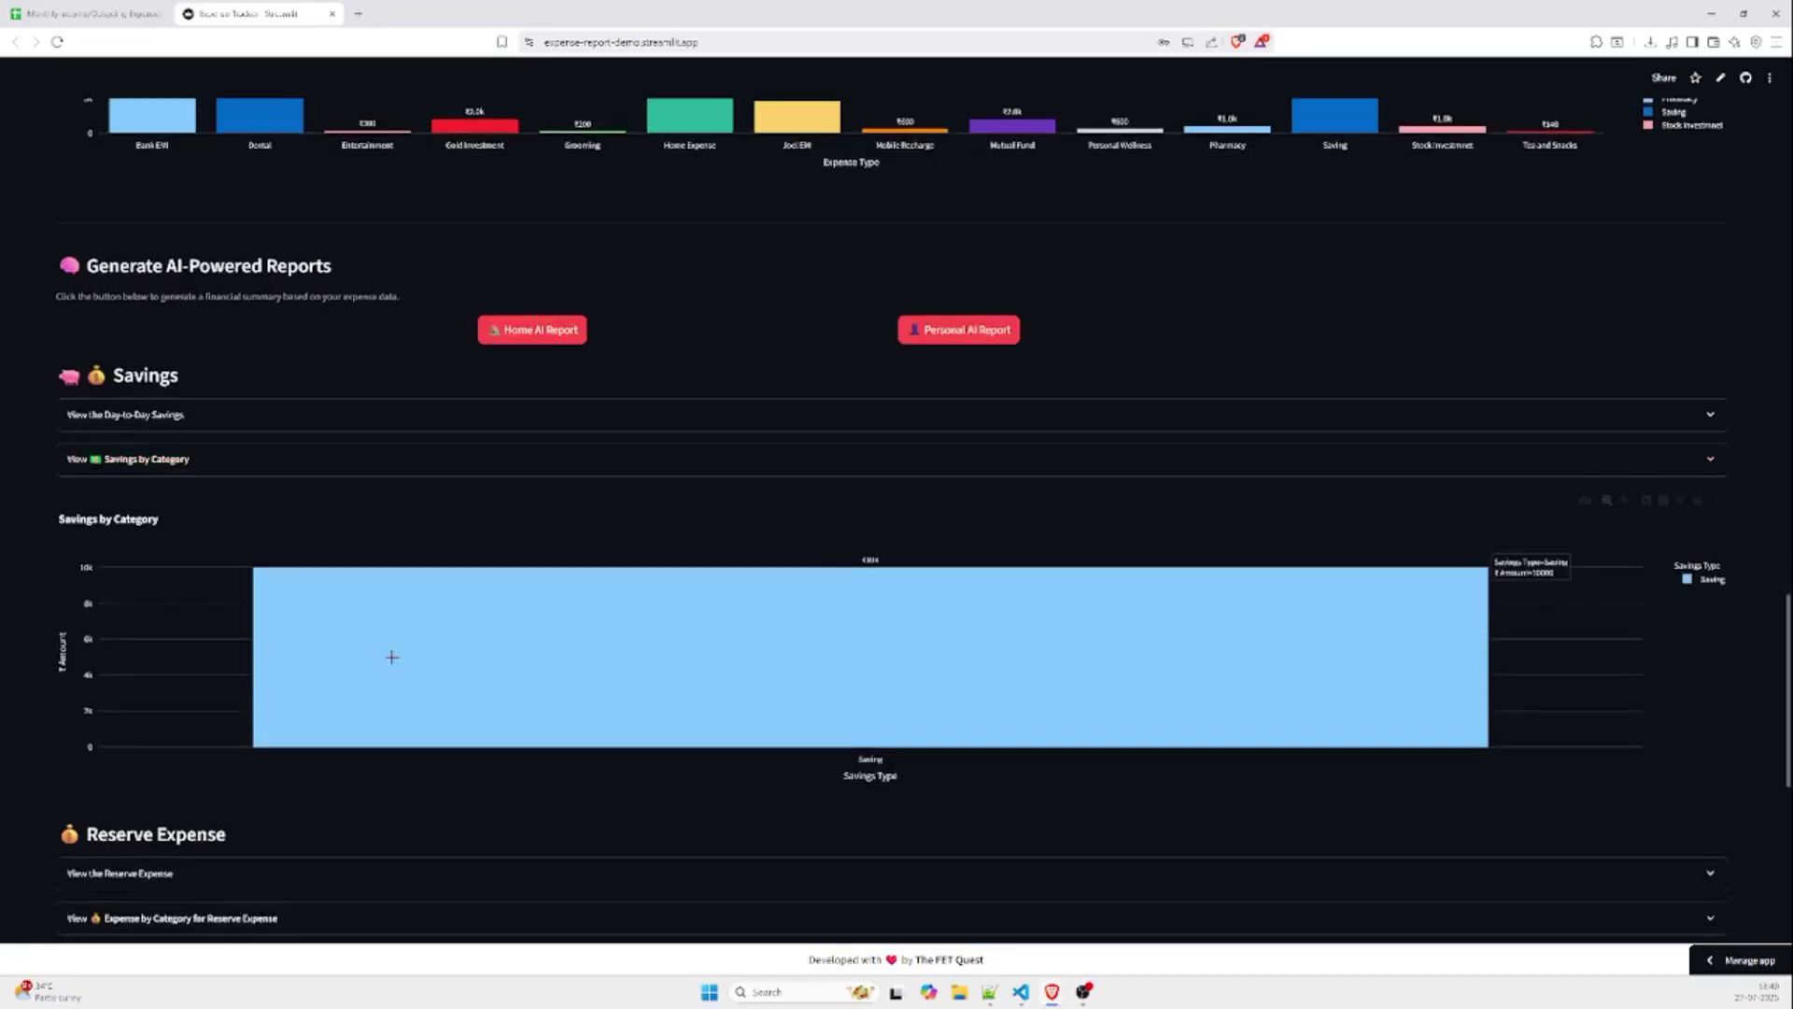
mouse_move(788, 539)
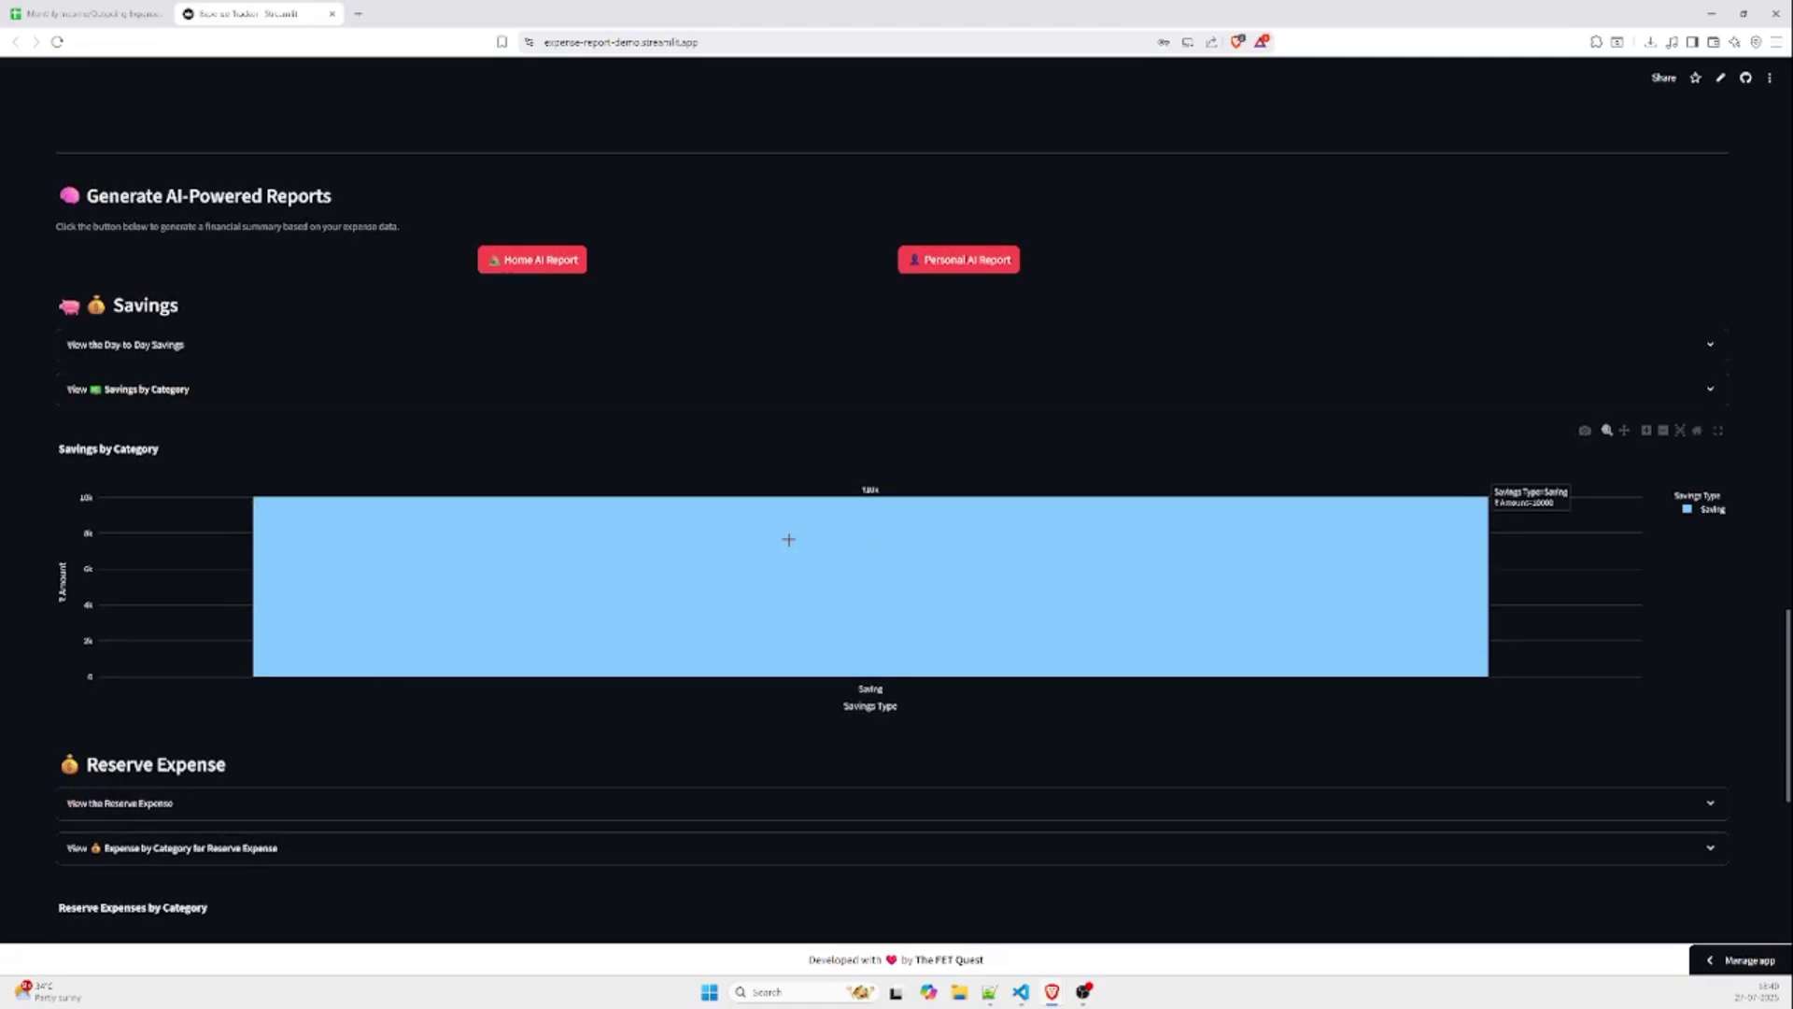
scroll(882, 618, up, 2)
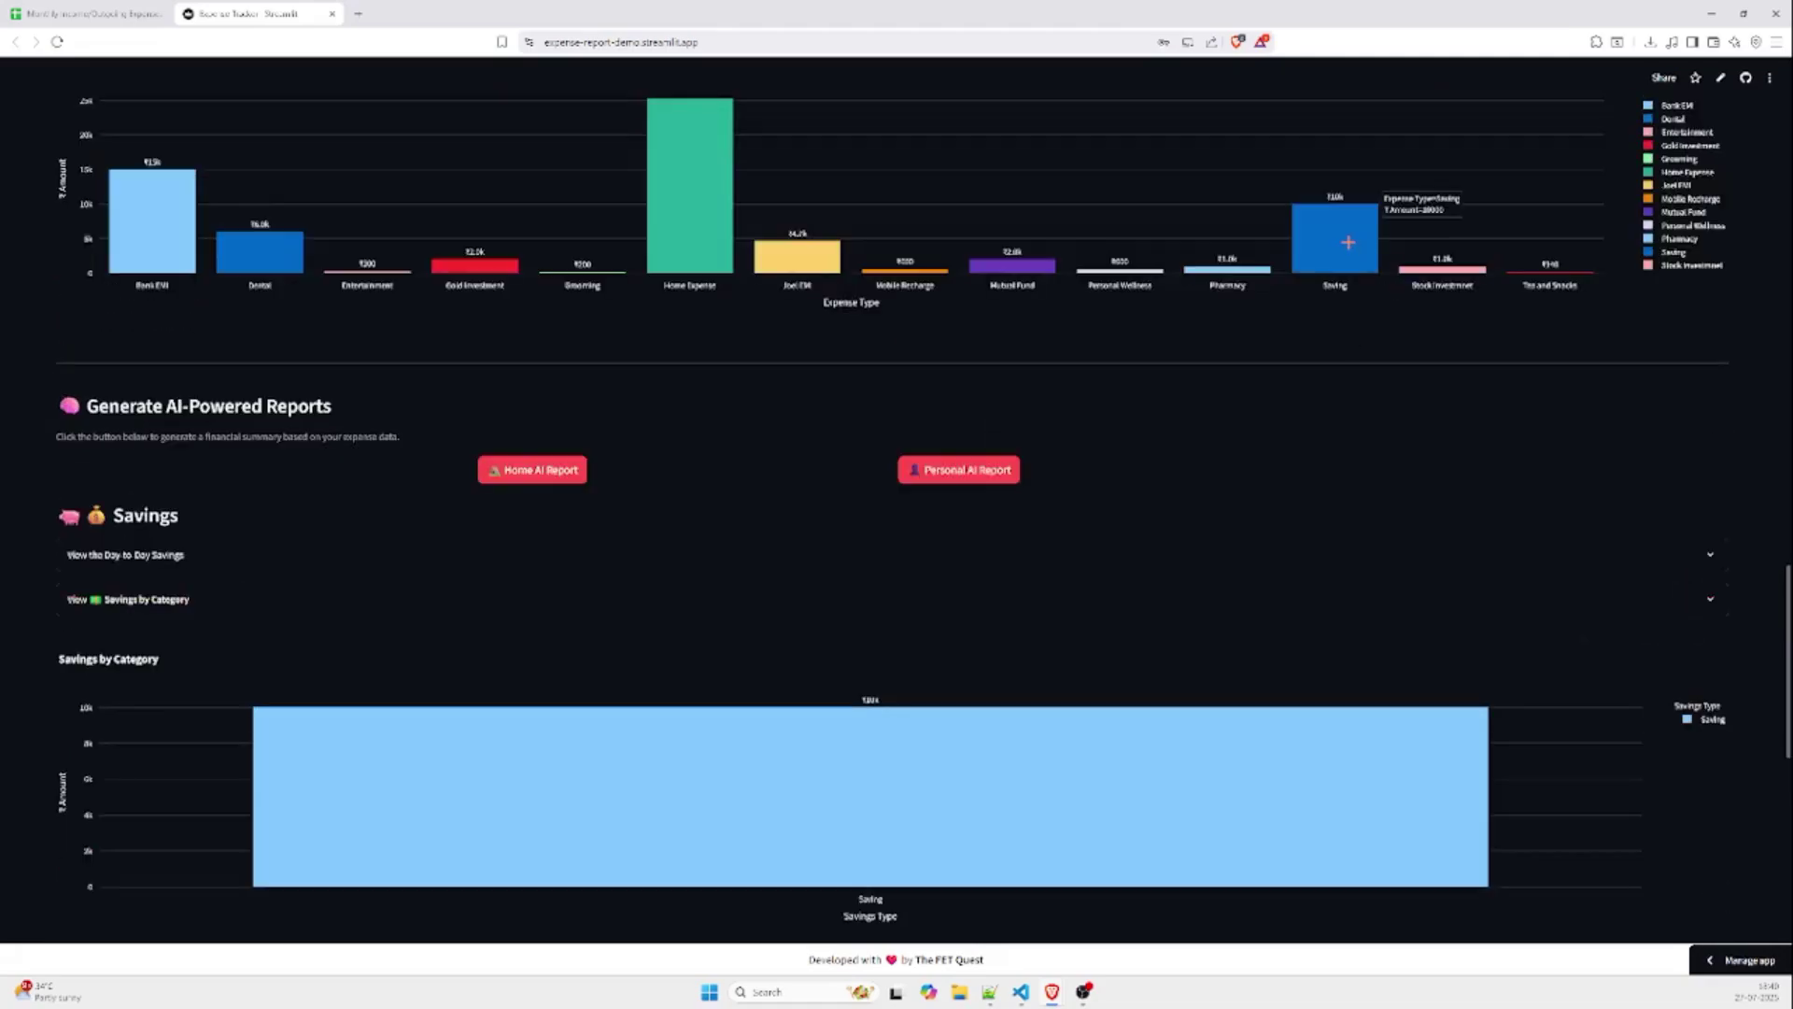
scroll(1150, 618, down, 2)
Step: Expand the Reserve Expense table and view its entry together with the Reserve Expenses by Category chart
scroll(840, 676, down, 3)
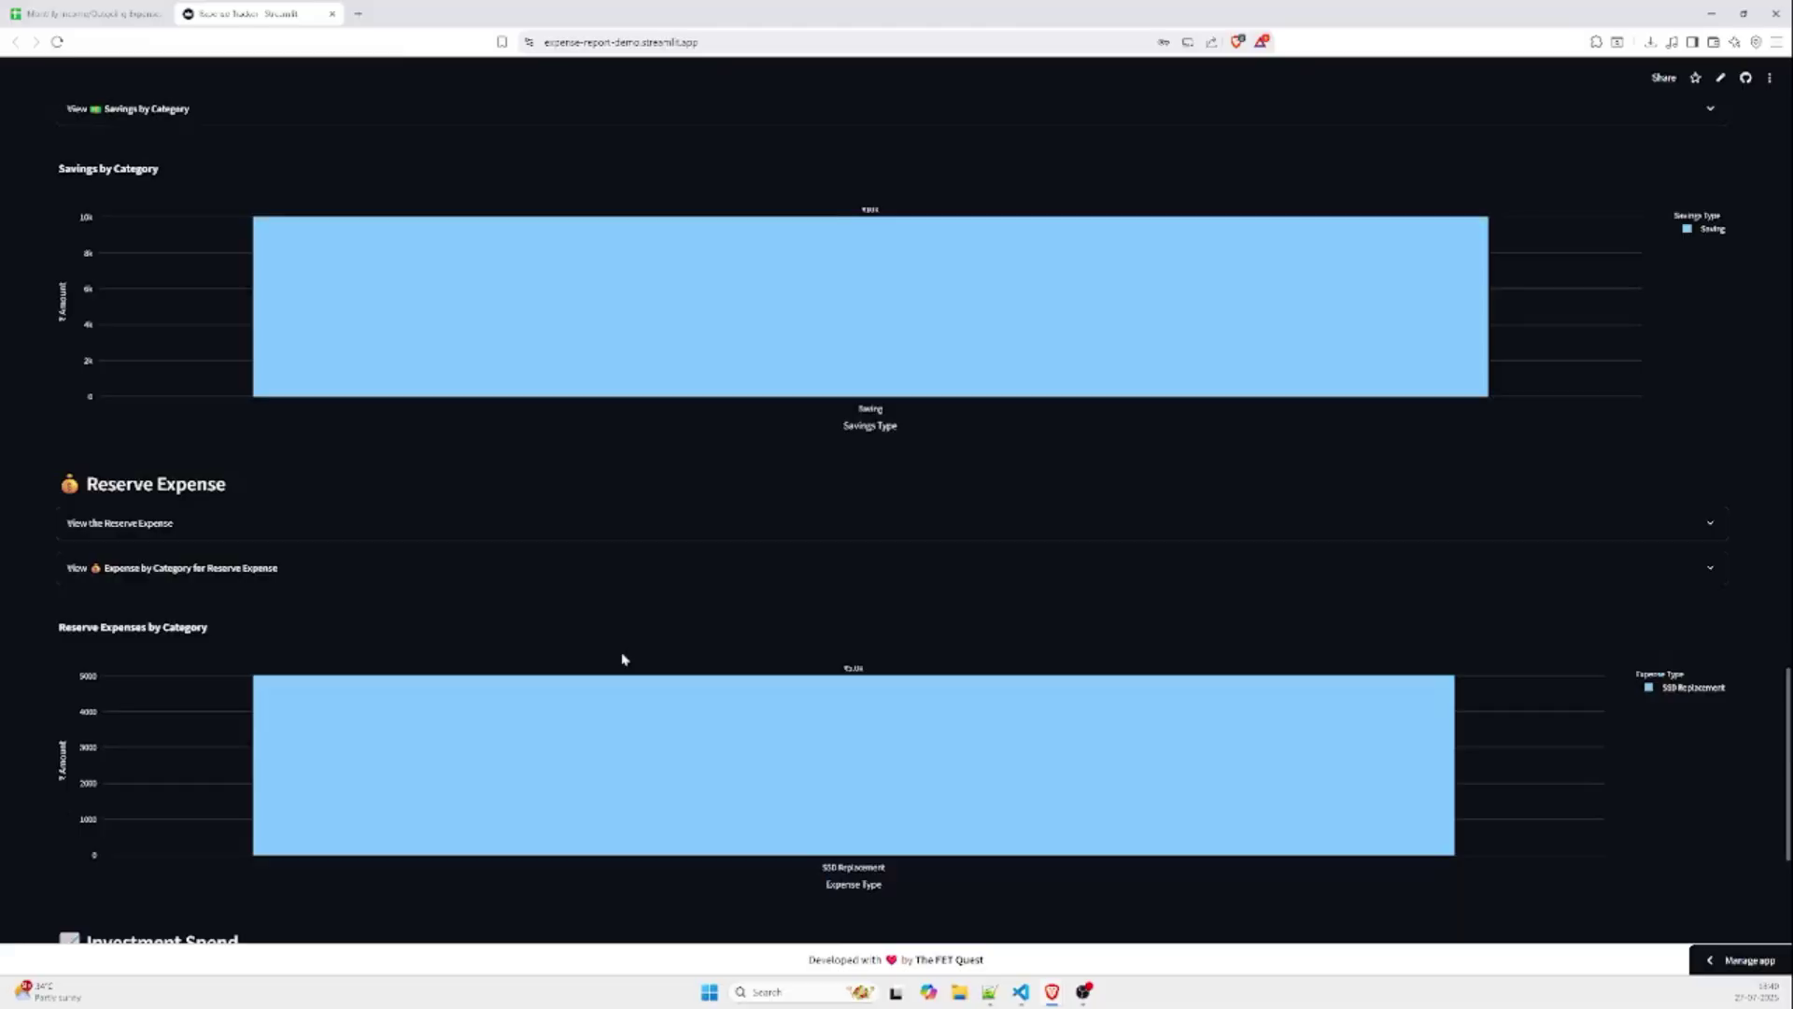
click(409, 530)
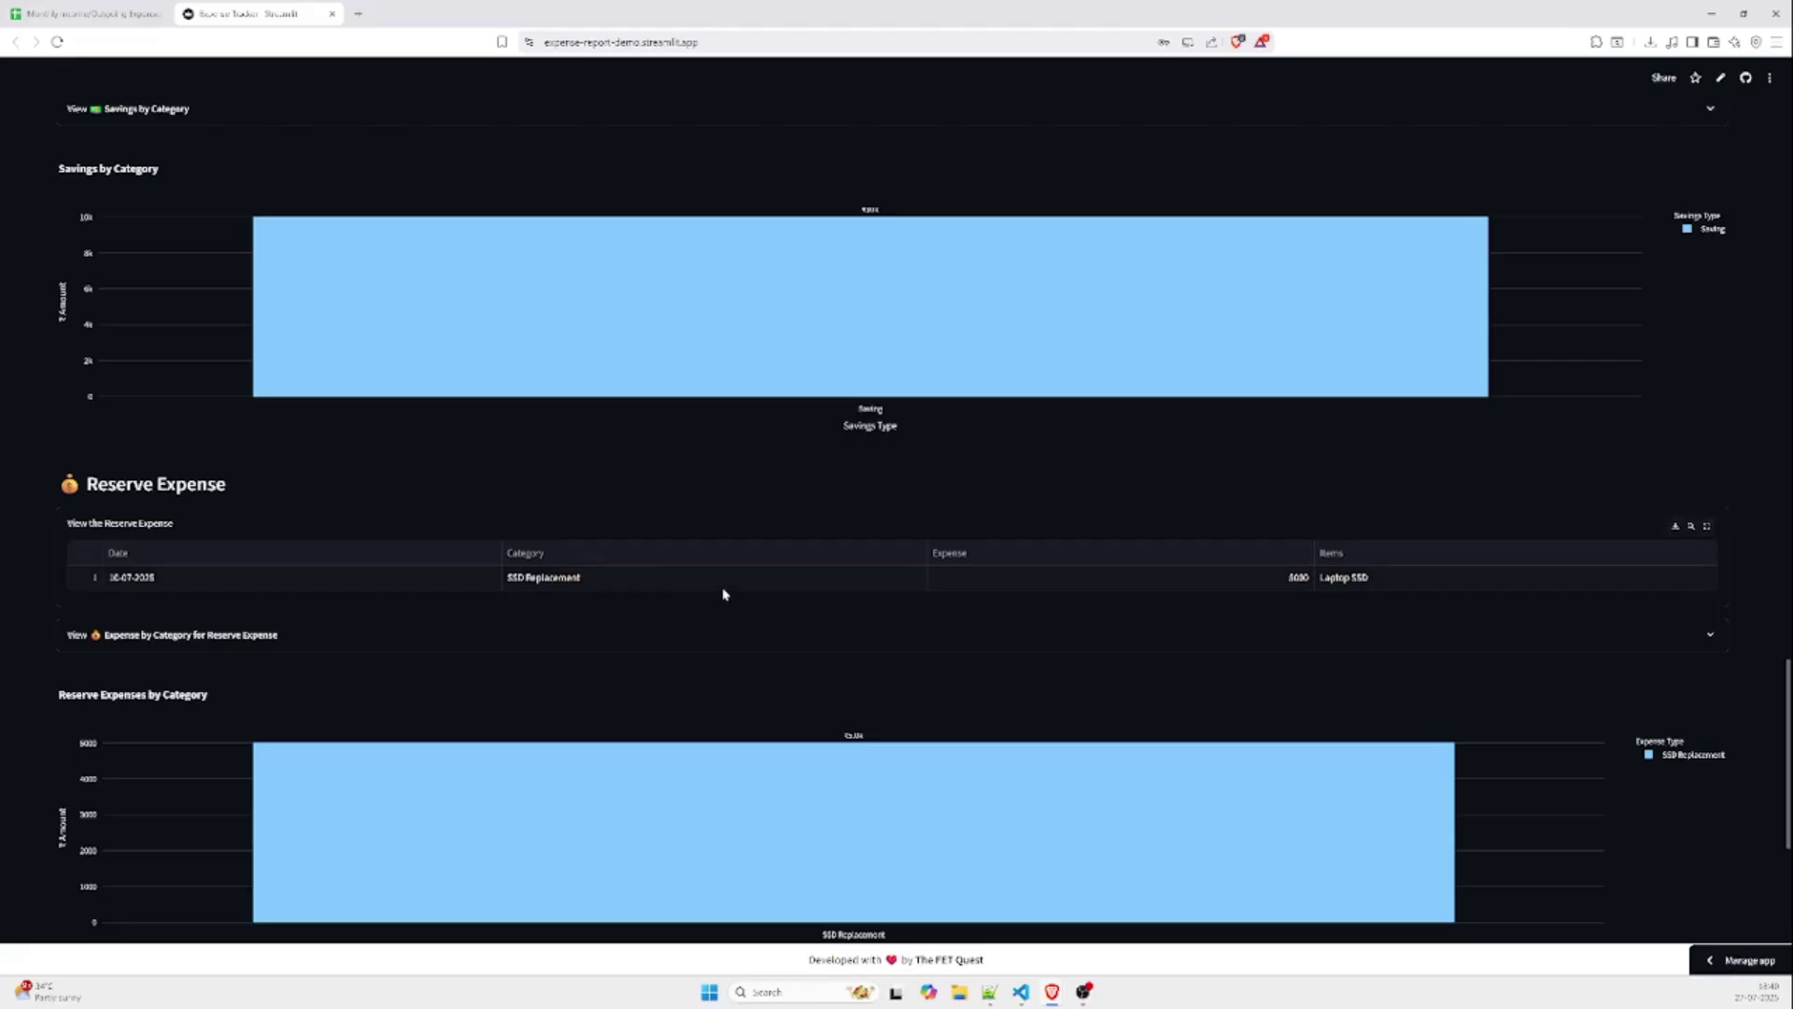
scroll(733, 607, down, 4)
Step: Inspect the Gold Investment, Mutual Fund and Stock Investment bars in the Investment Made chart, and hide the Gold Investment series
scroll(756, 682, down, 2)
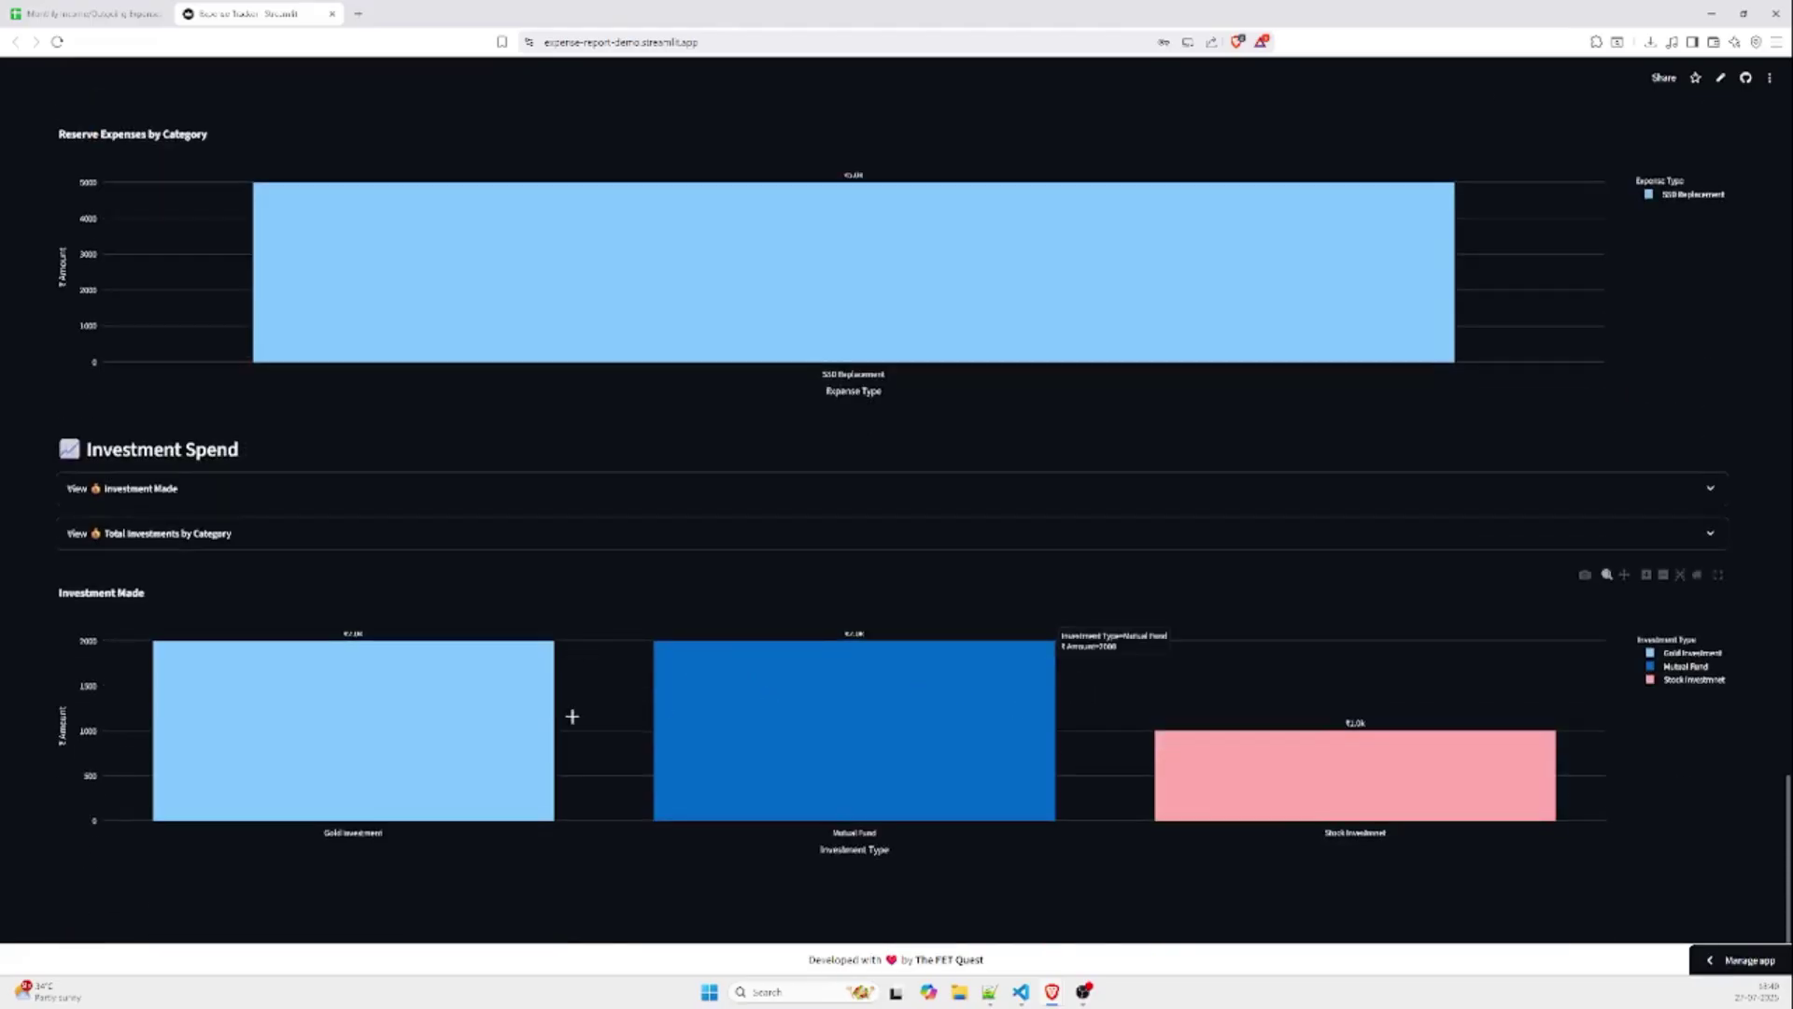
mouse_move(524, 681)
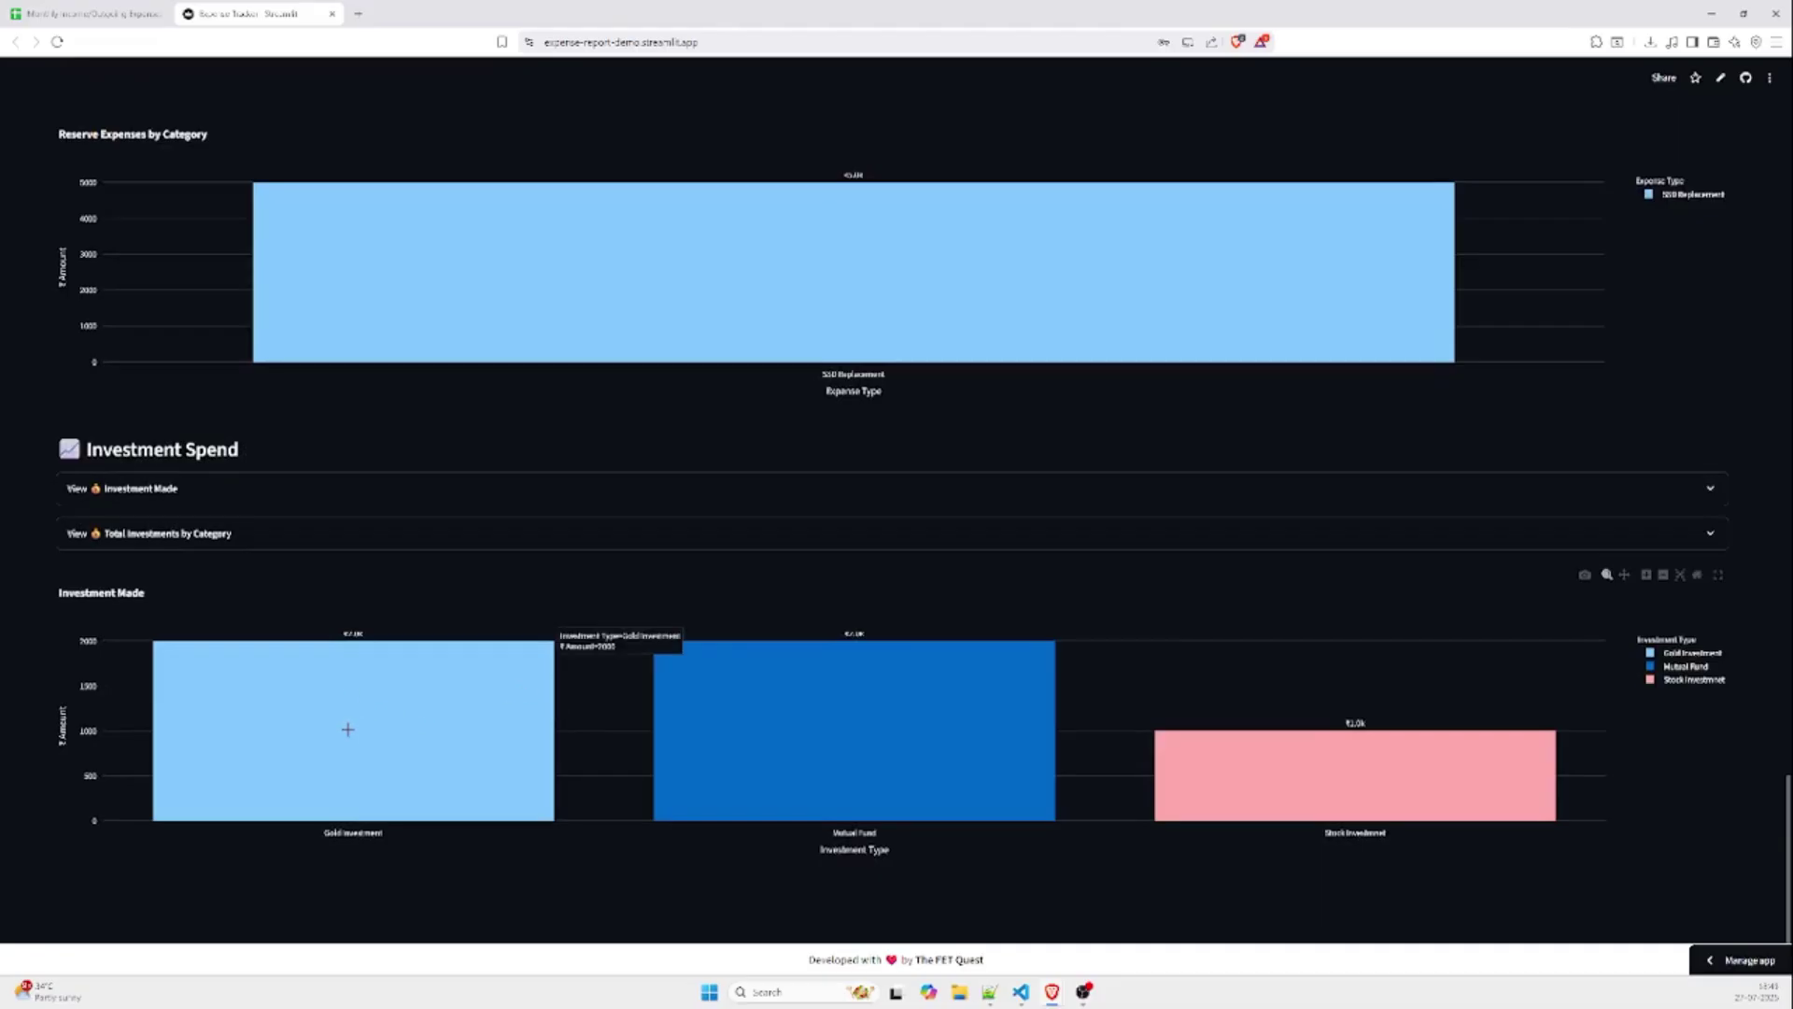
mouse_move(736, 786)
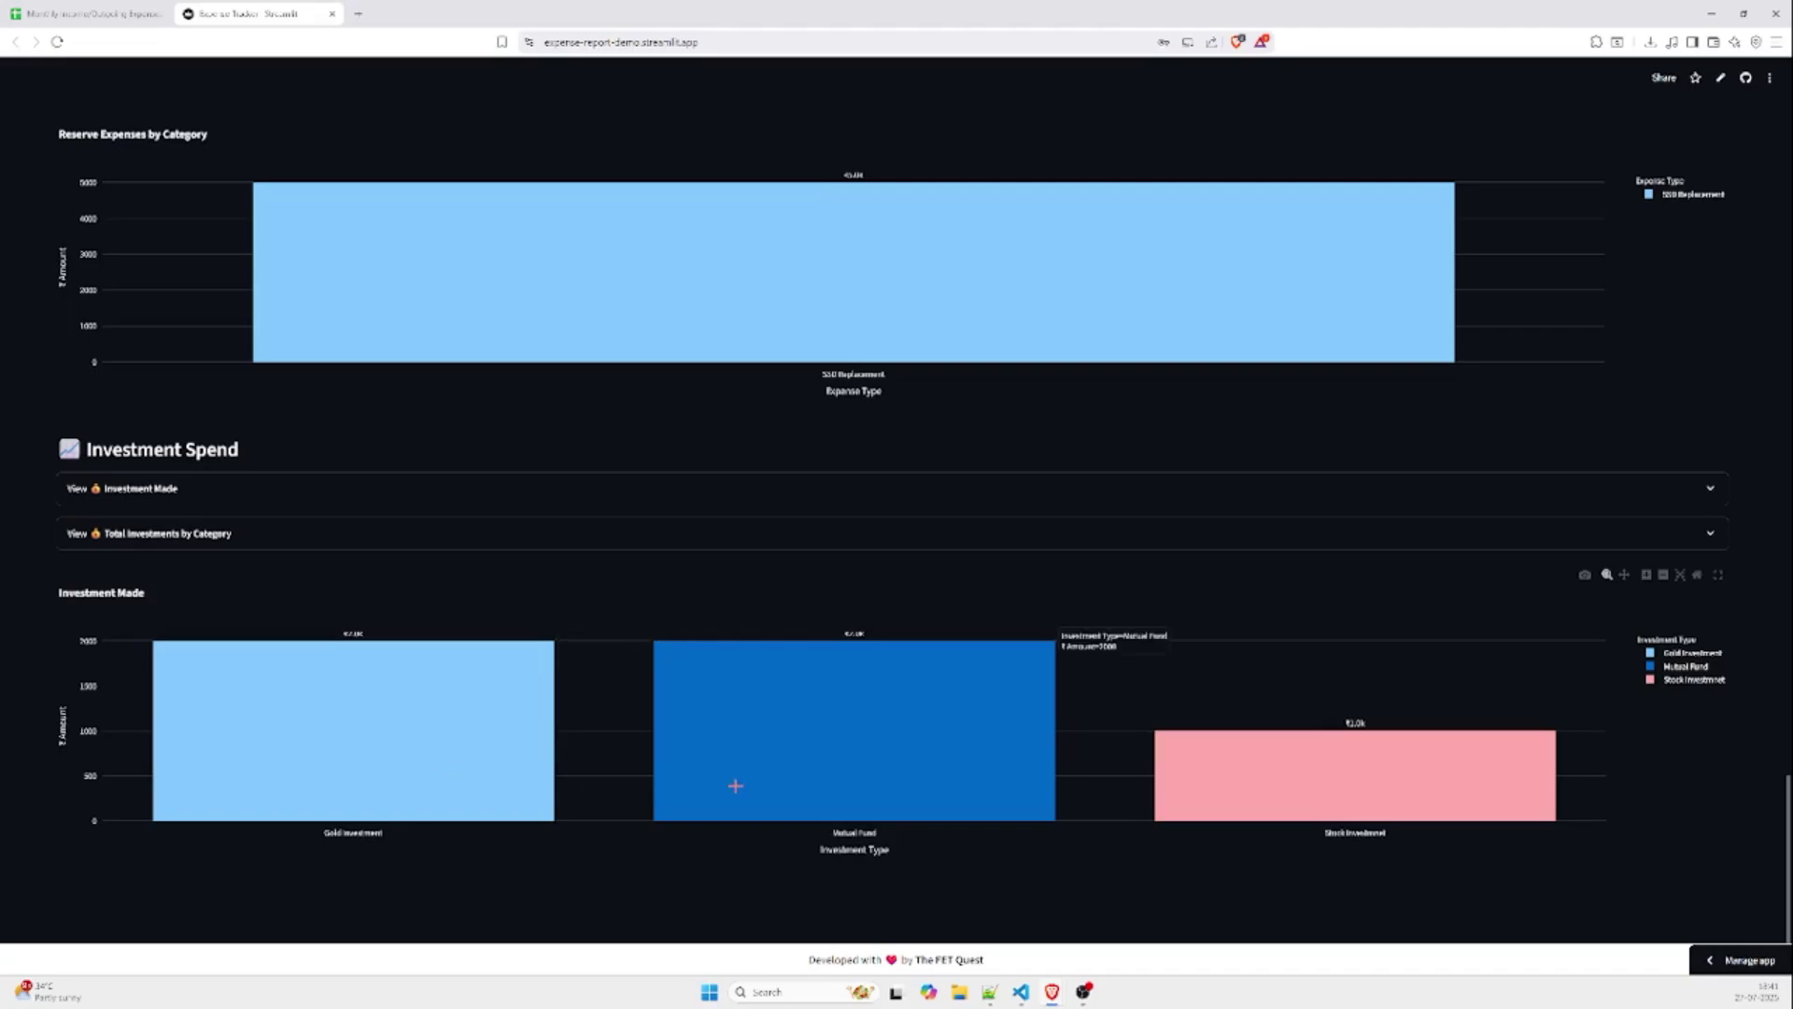
scroll(849, 740, up, 1)
mouse_move(1317, 853)
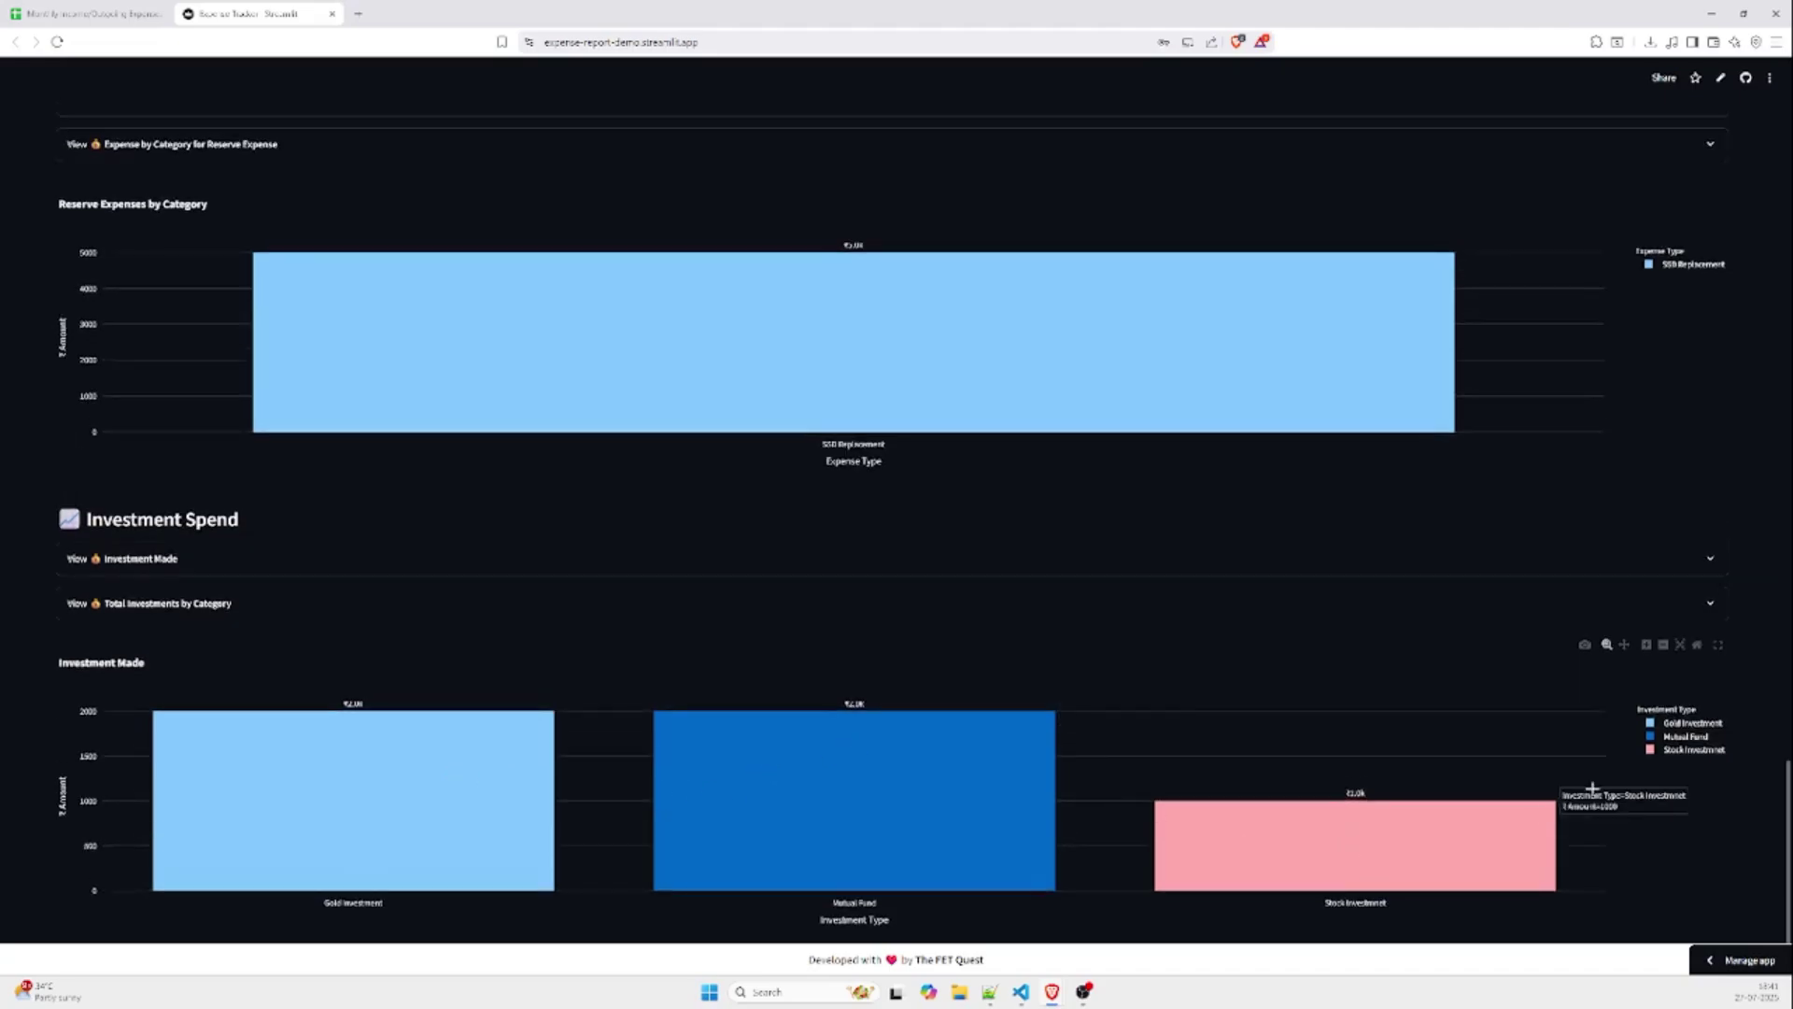
click(1681, 727)
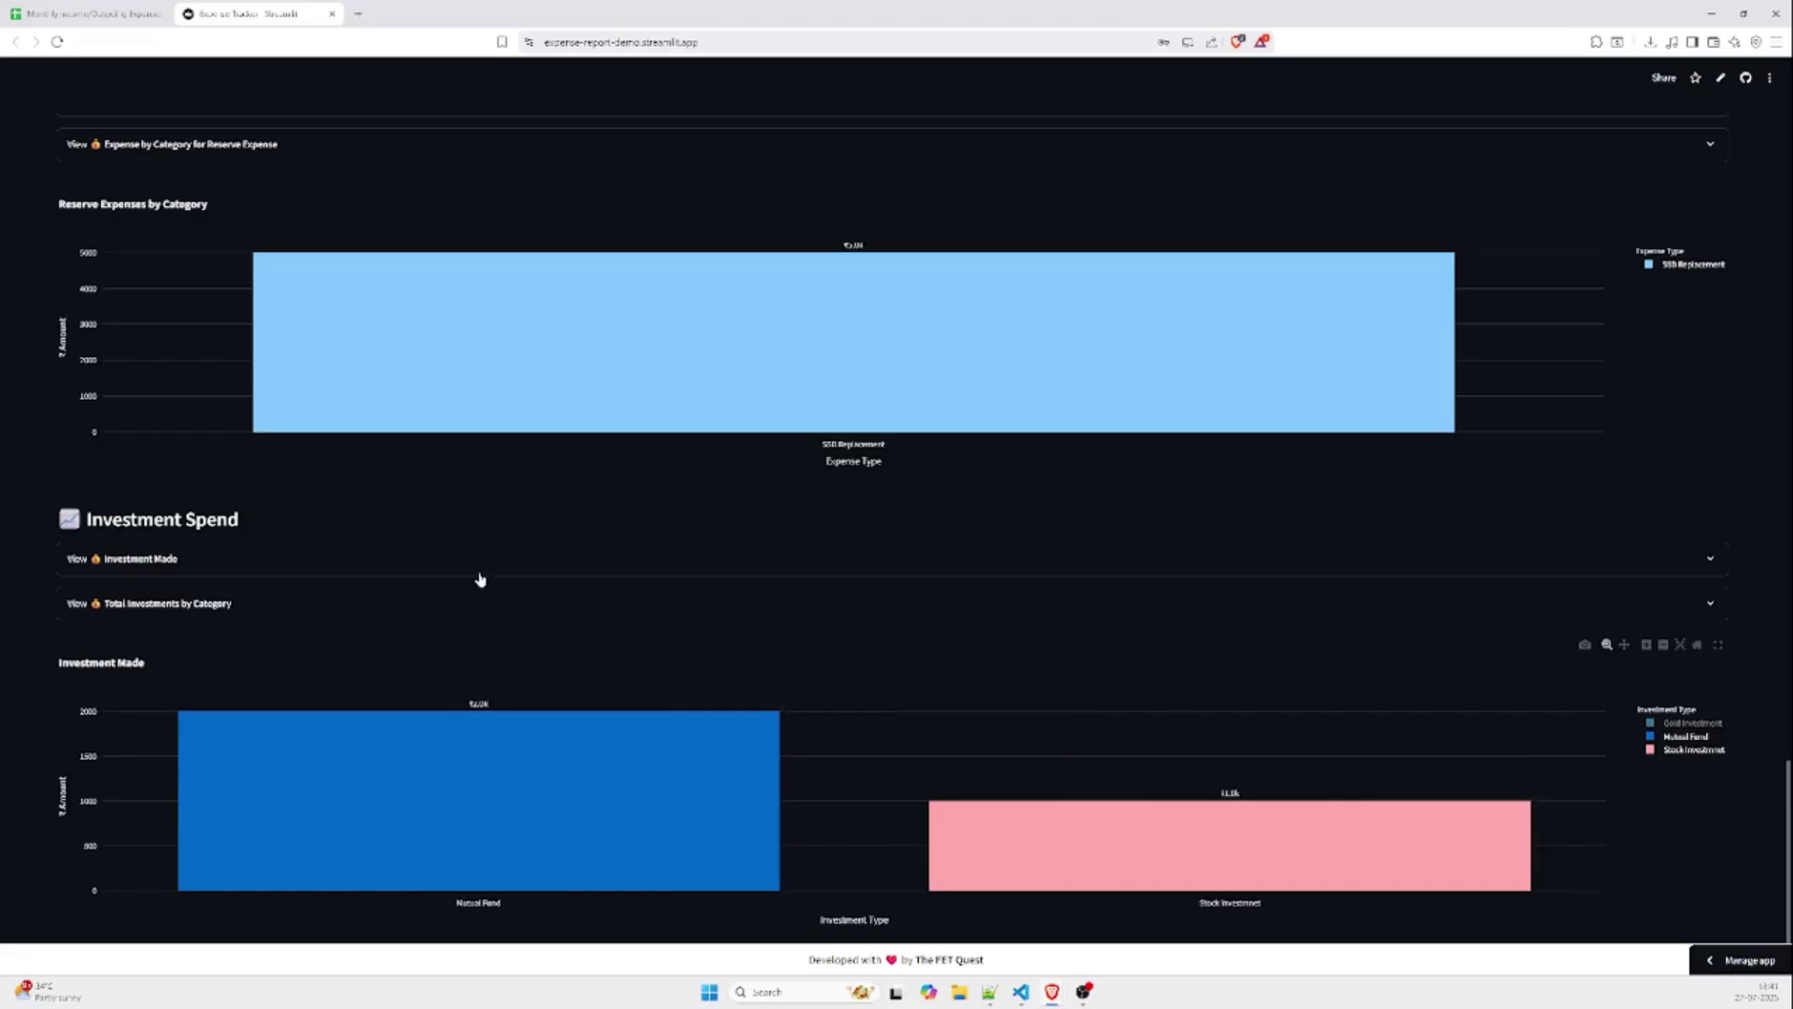
Step: Return to the Personal Expenses by Category chart and check the amount on its Home Expense bar
scroll(452, 704, up, 2)
scroll(467, 738, up, 10)
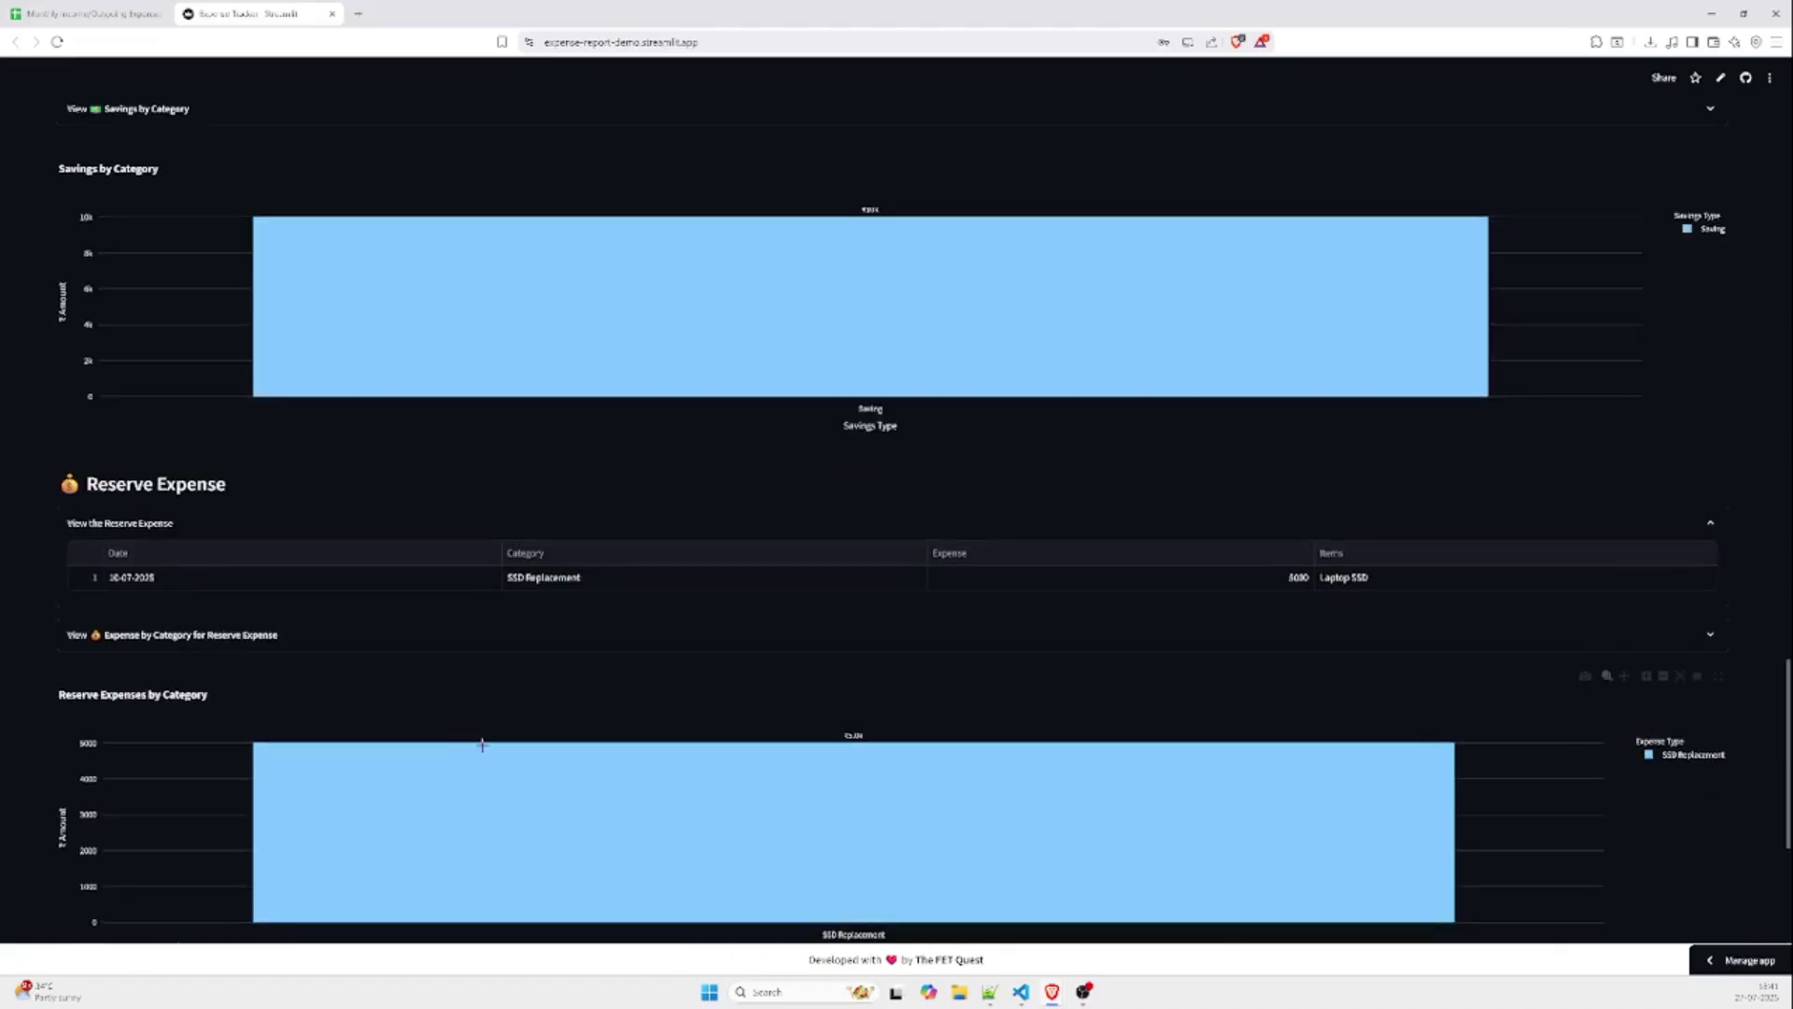
scroll(496, 755, up, 4)
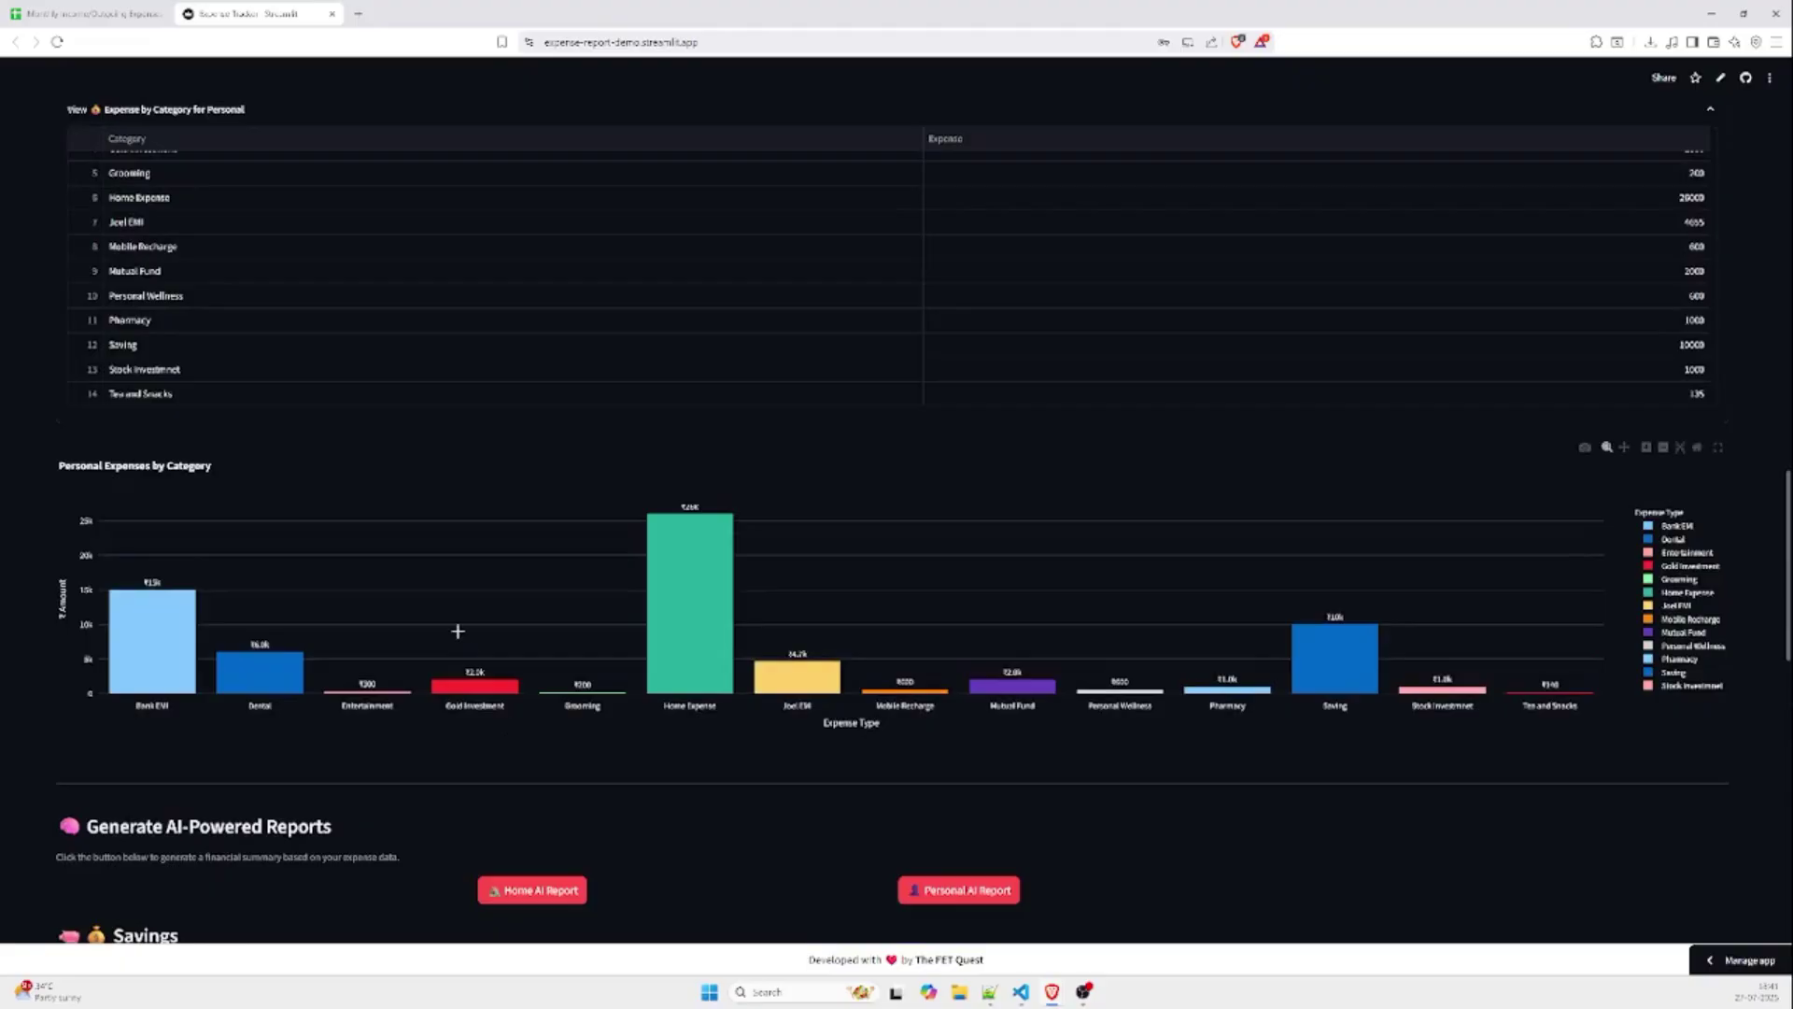
mouse_move(666, 639)
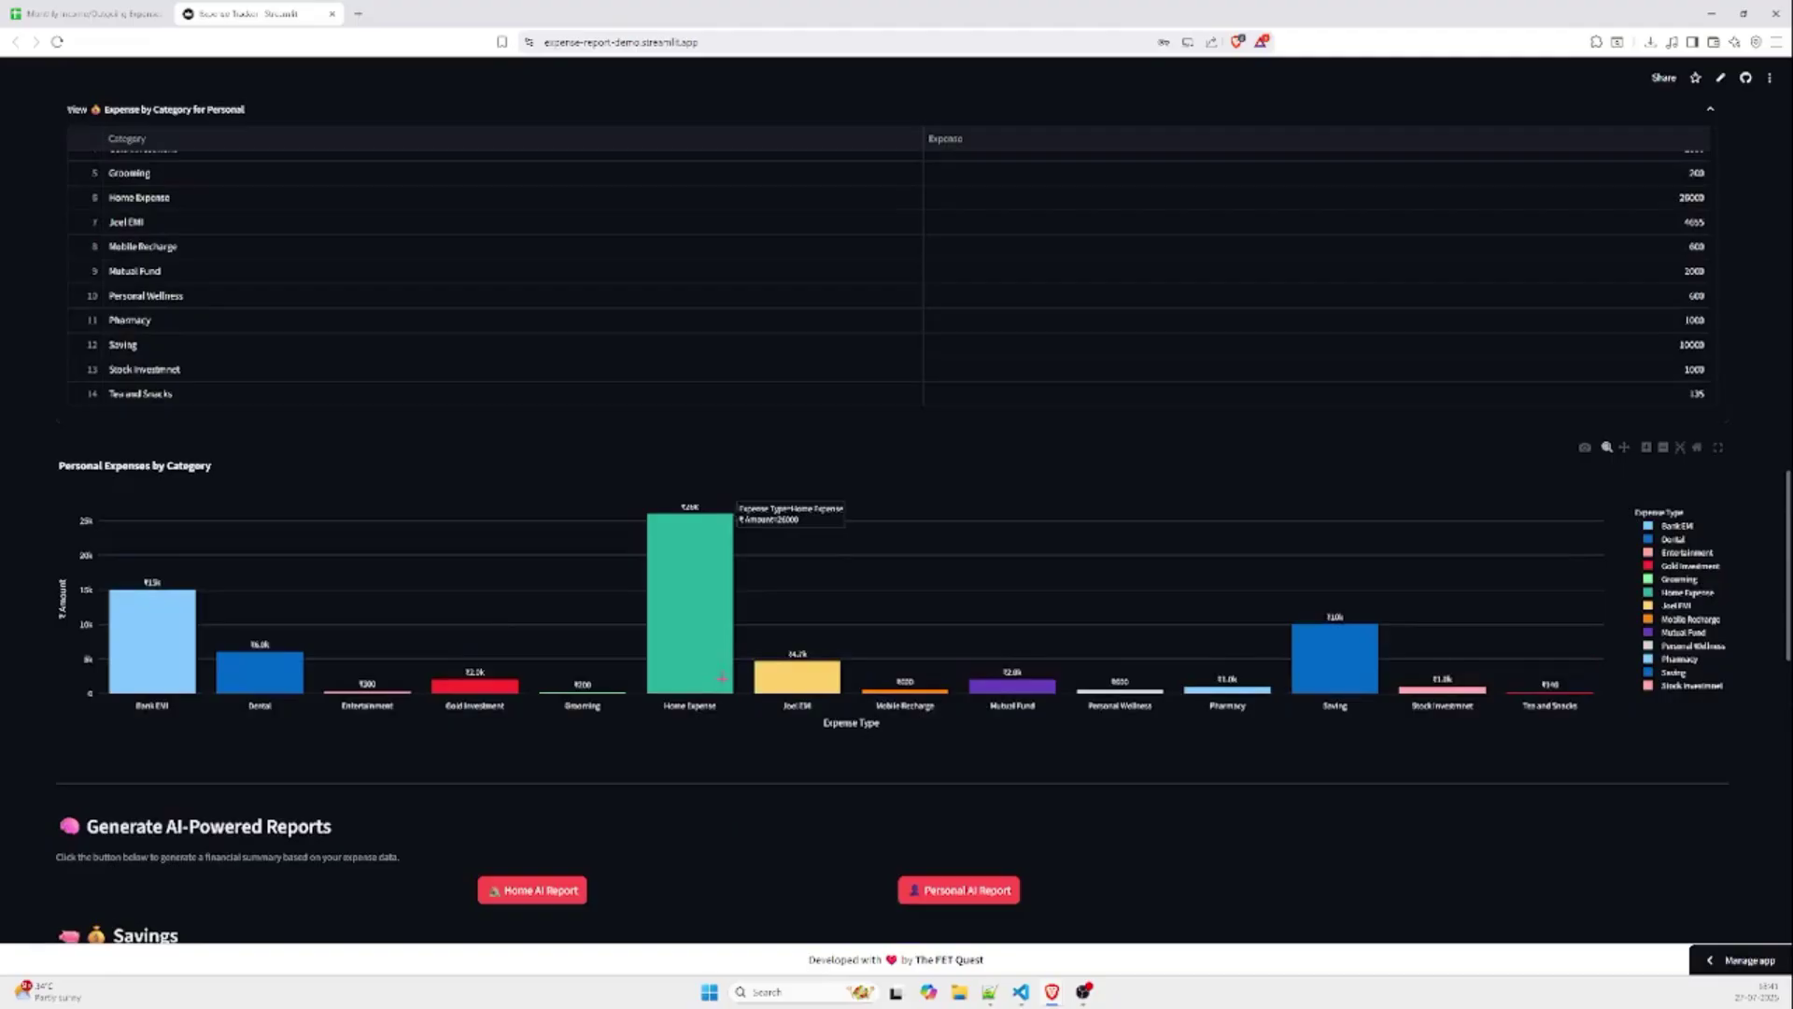
Step: Generate the Home AI Report from the AI-powered reports section and expand it
scroll(722, 678, down, 3)
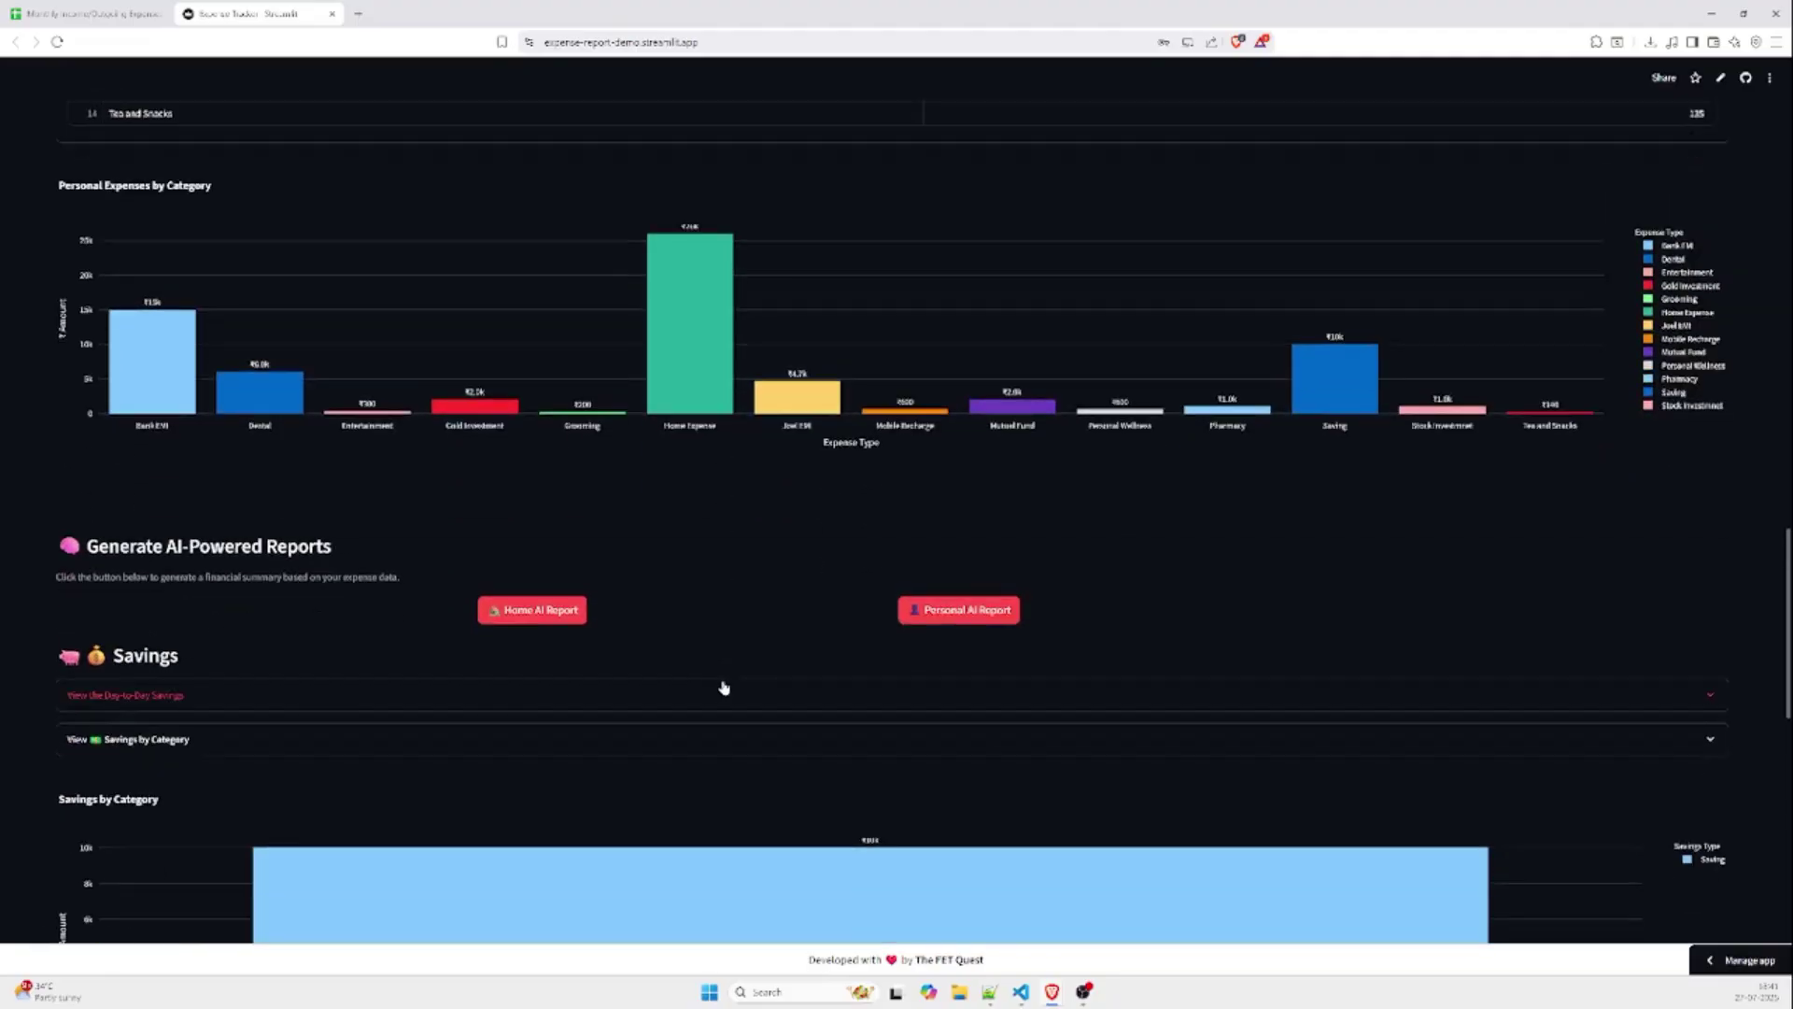
scroll(717, 643, down, 1)
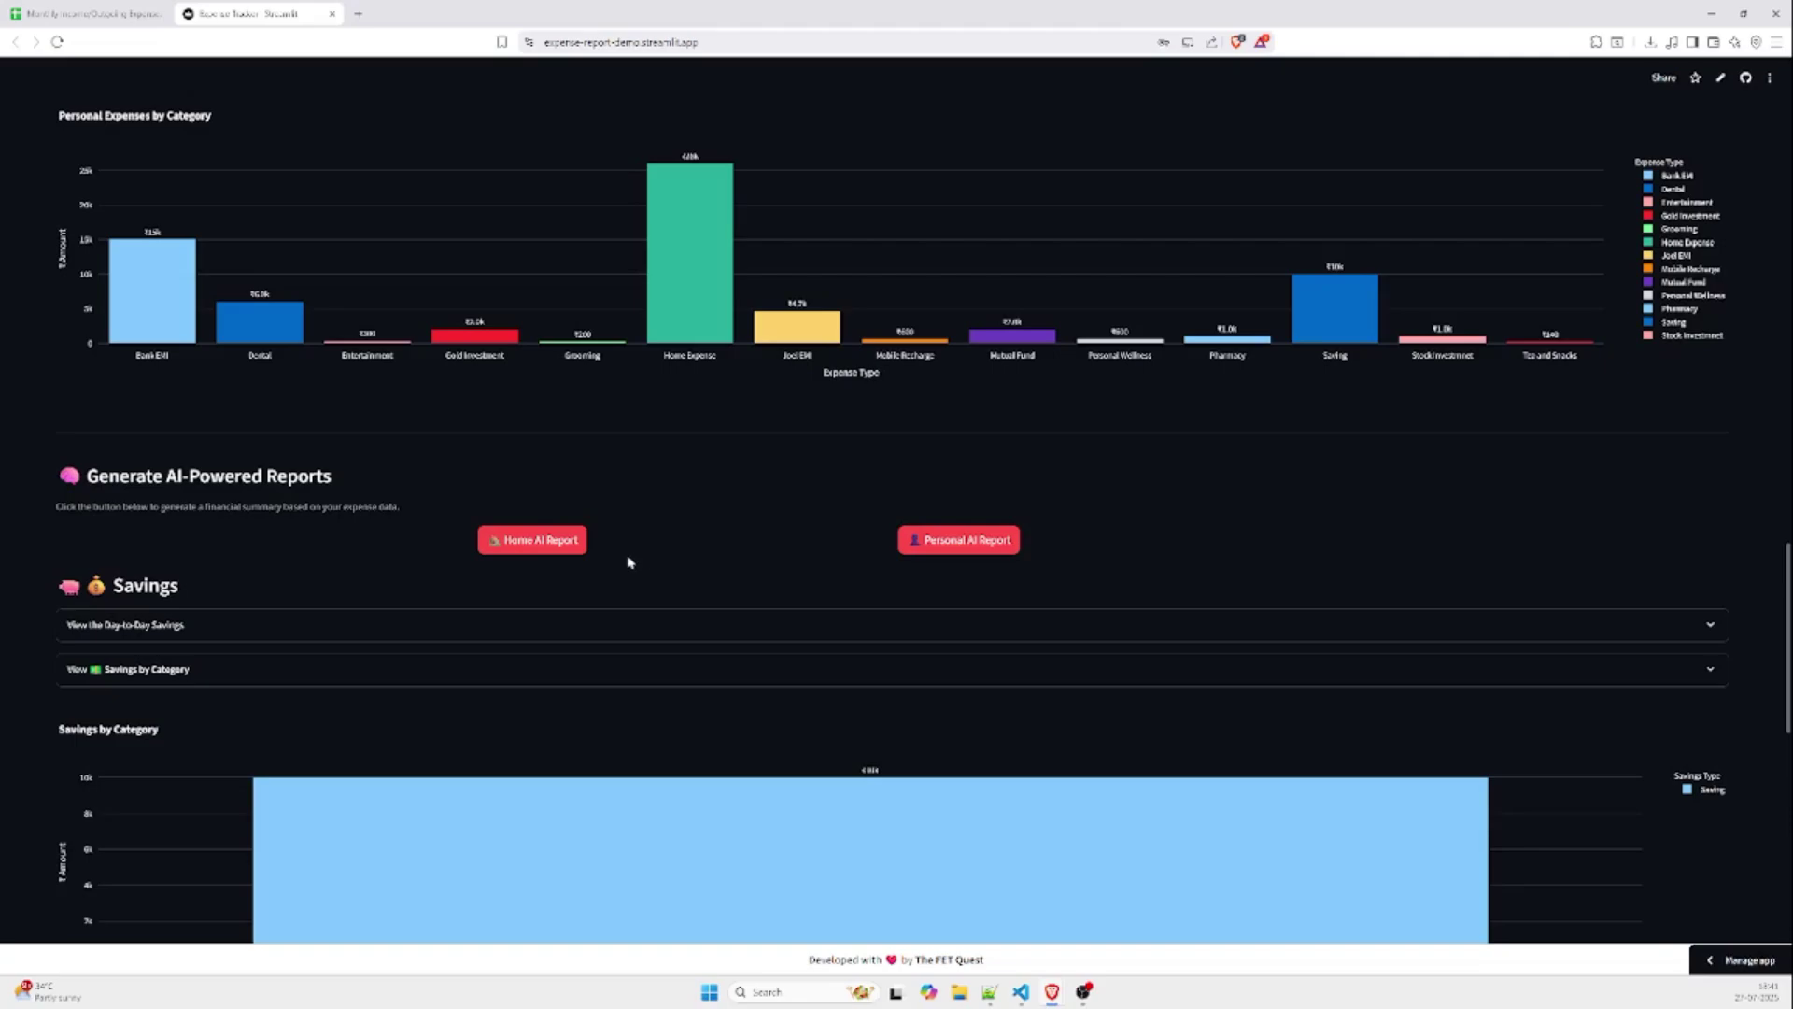
click(539, 549)
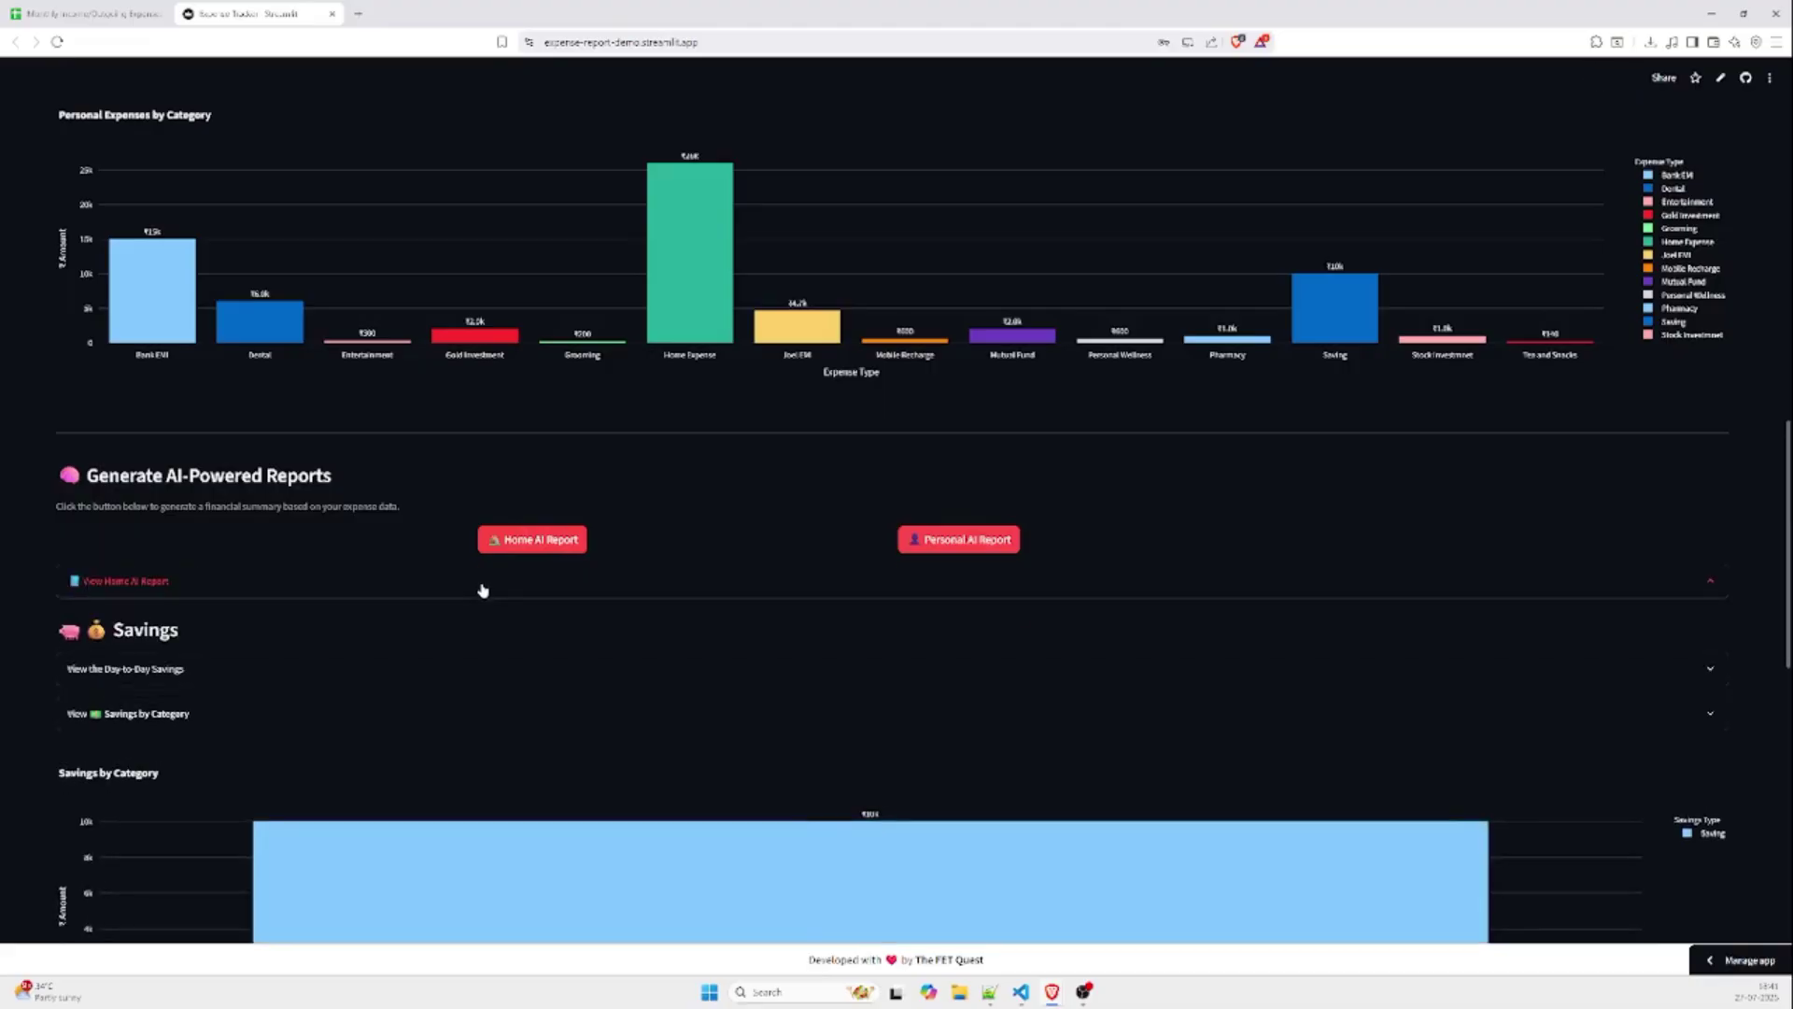
click(482, 589)
Step: Read through the Home AI Report, from the high-budget categories to the daily limit recommendation
scroll(487, 636, down, 1)
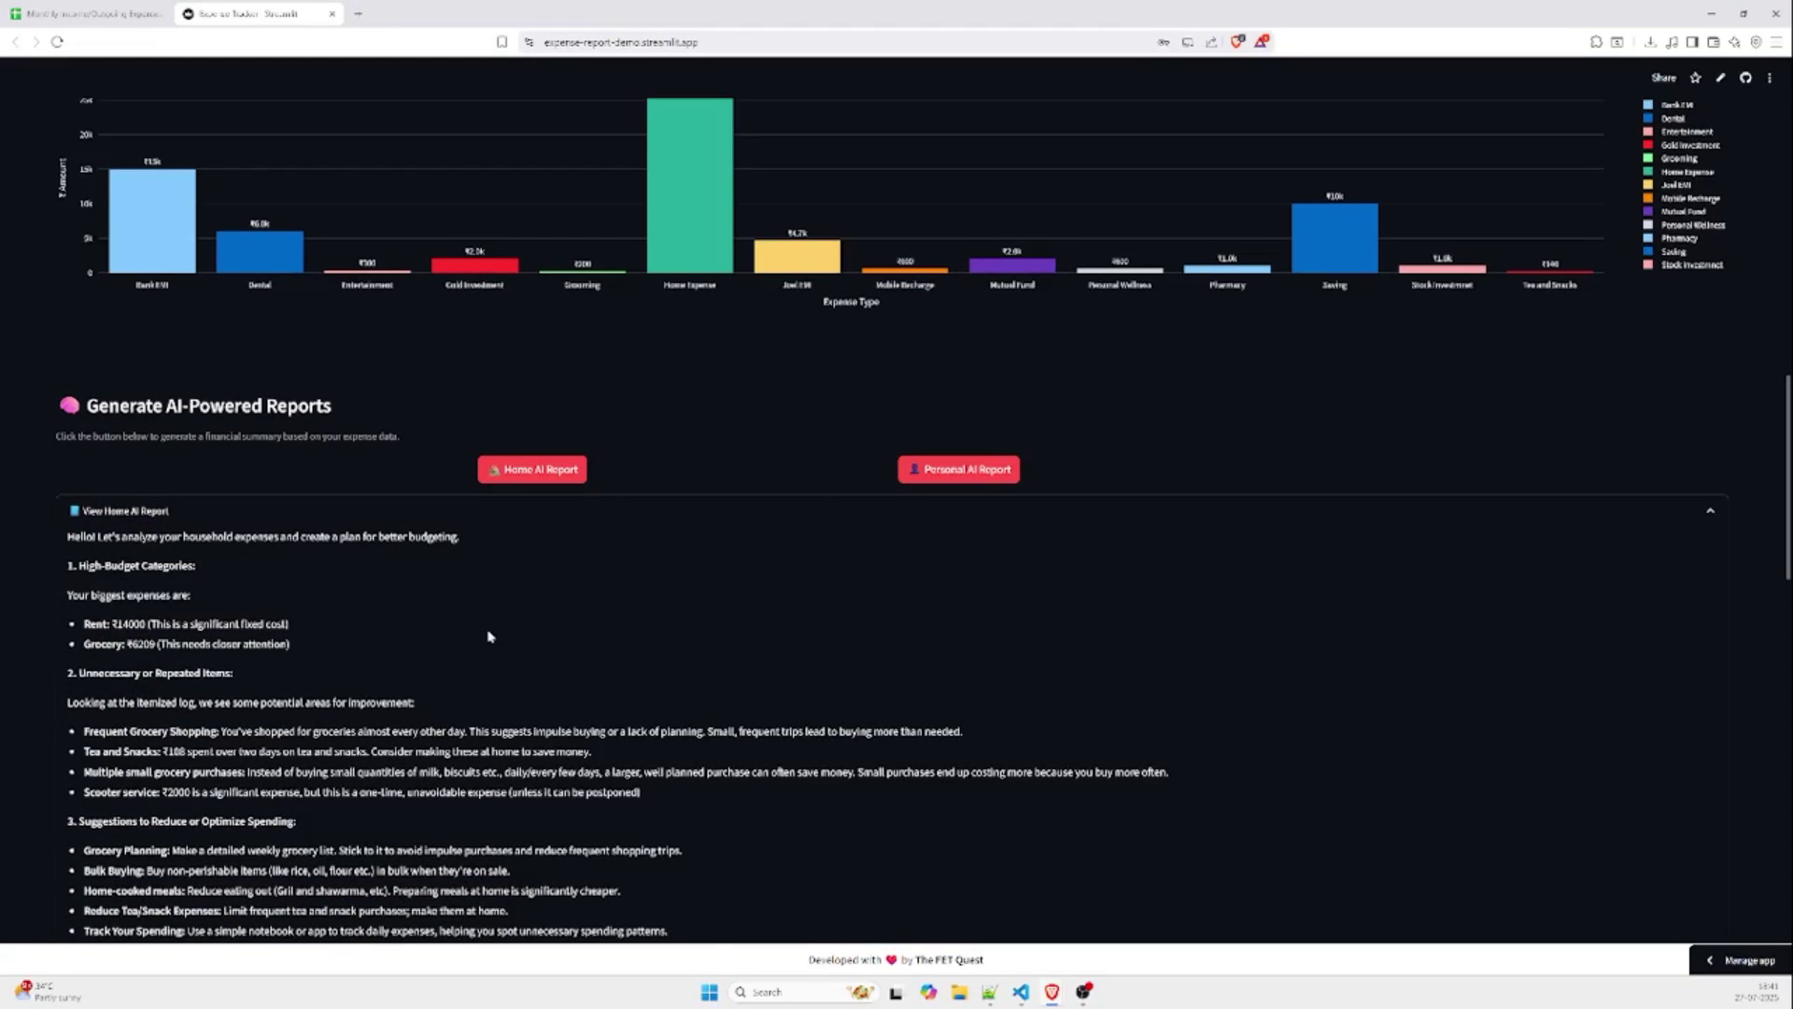
scroll(489, 625, down, 2)
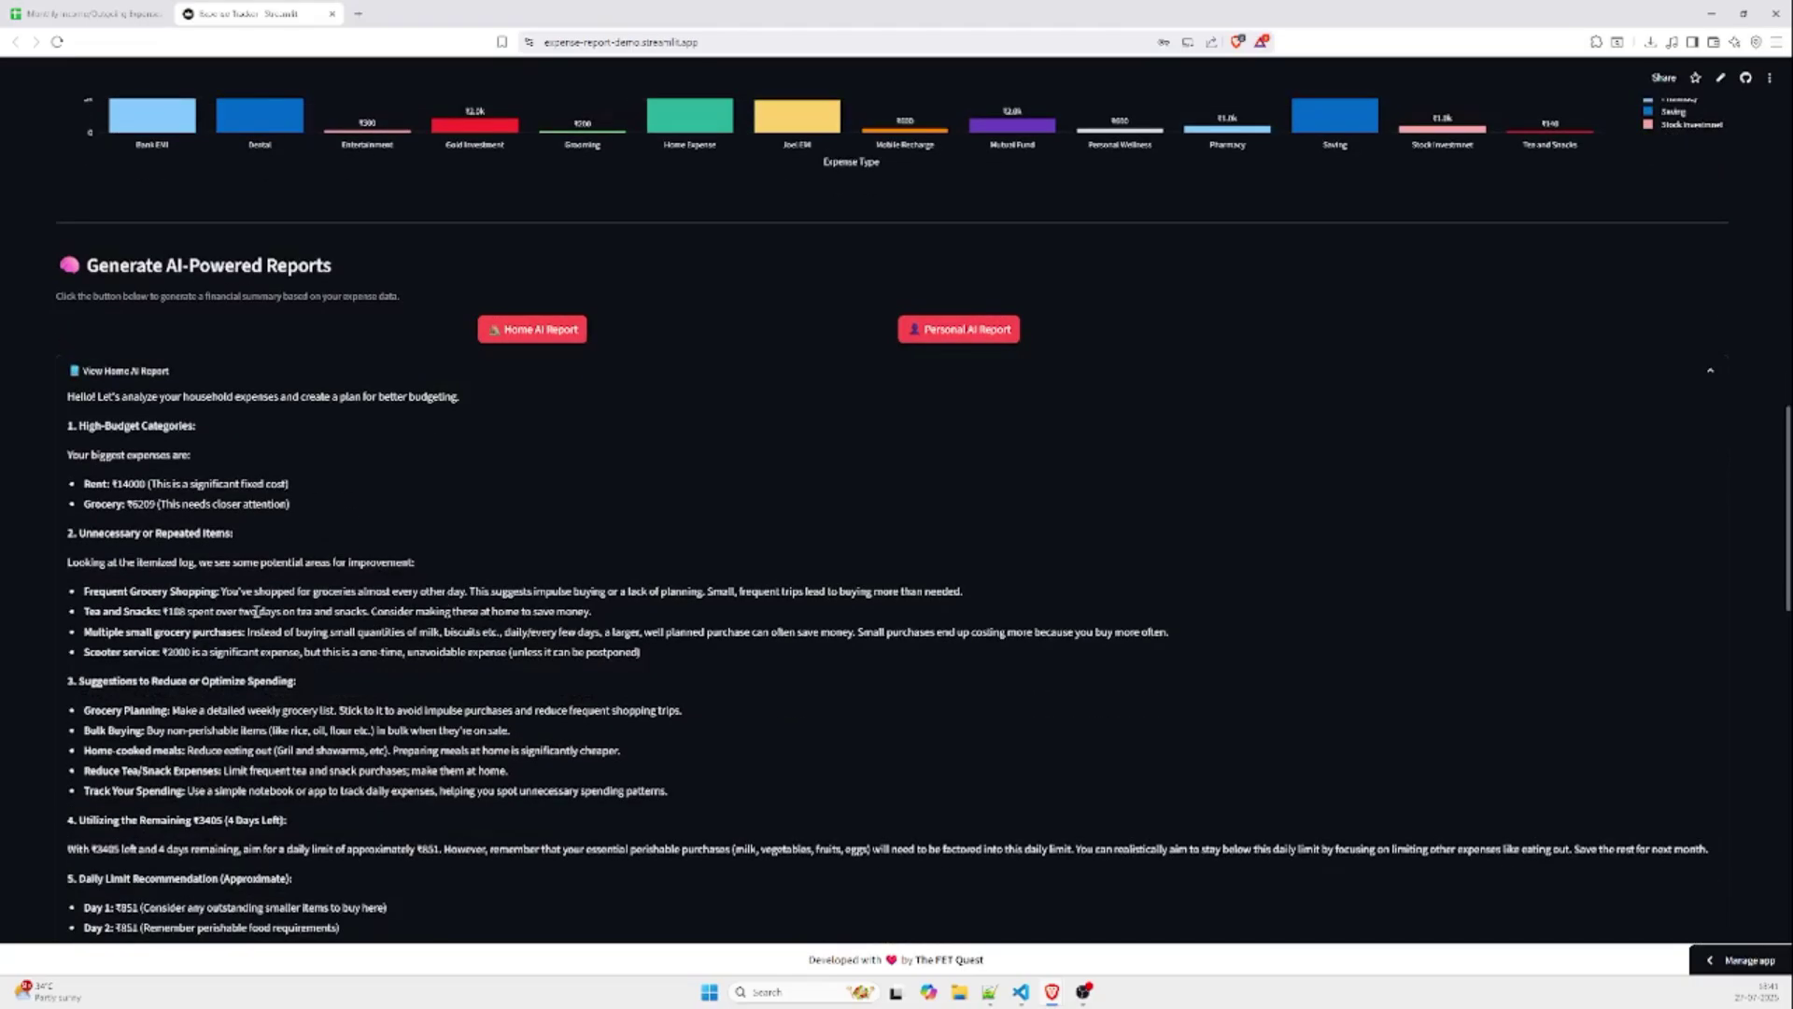
scroll(229, 513, down, 2)
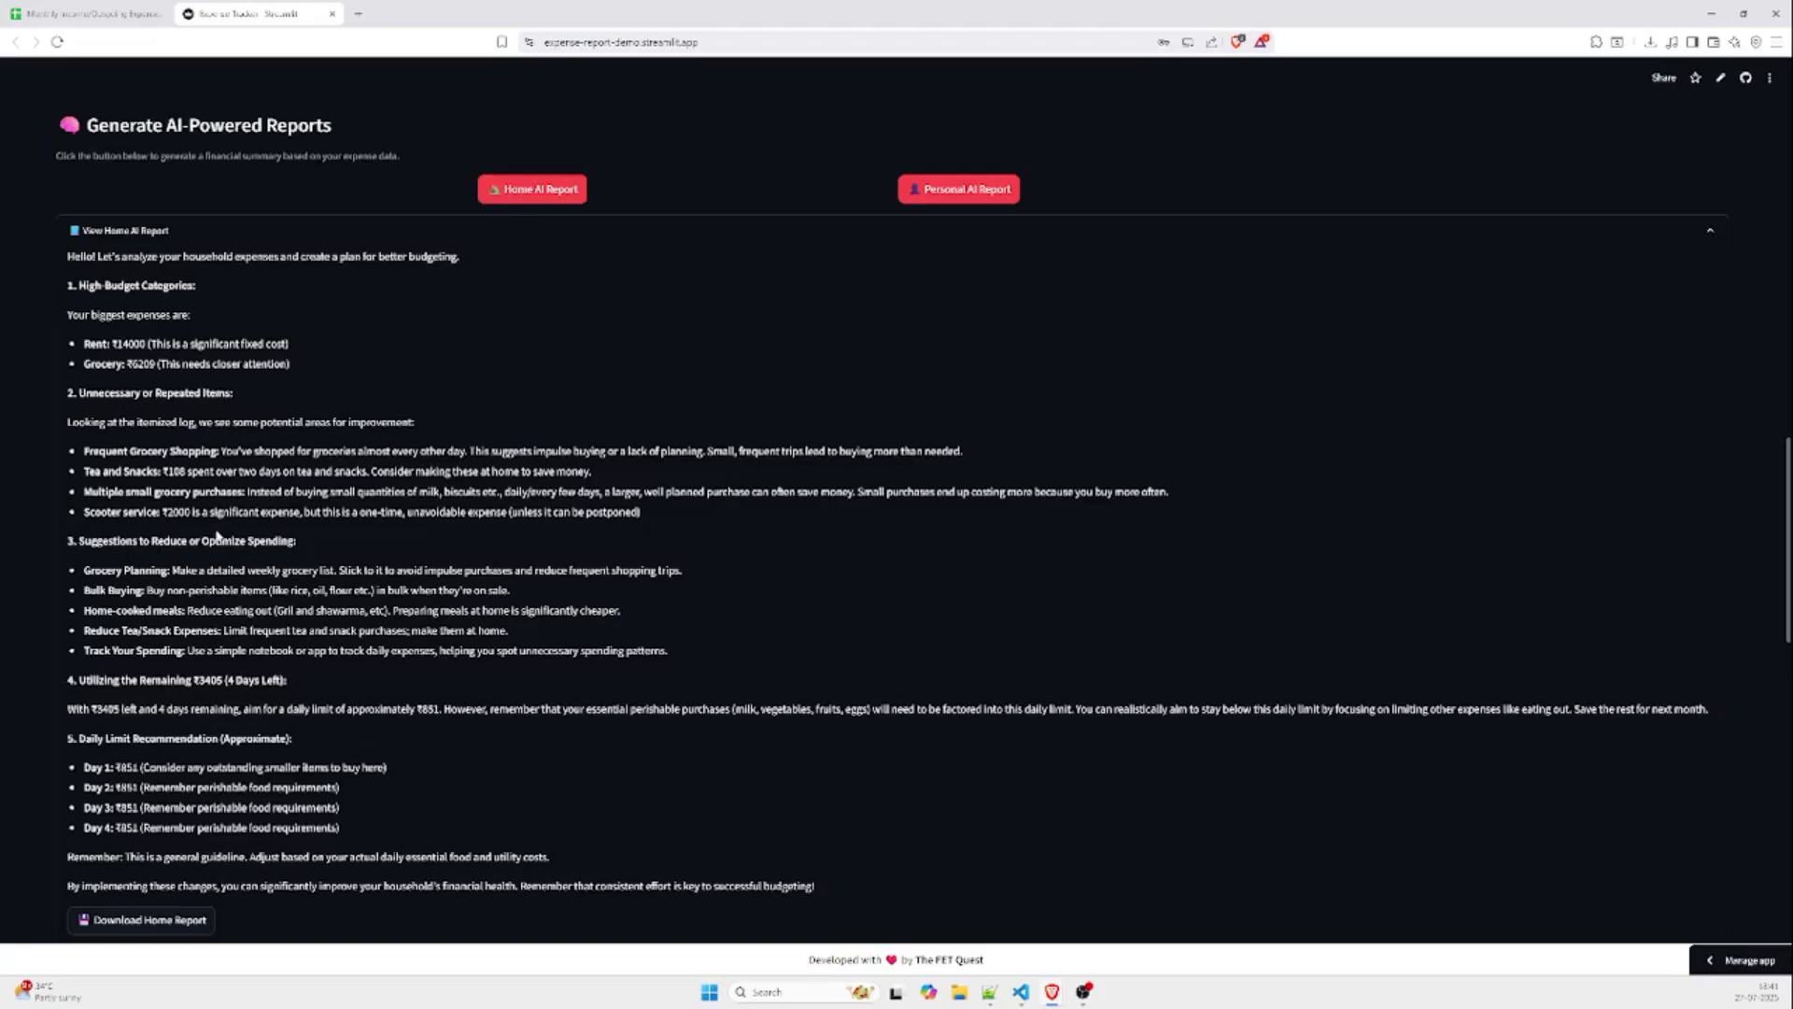
scroll(293, 540, down, 1)
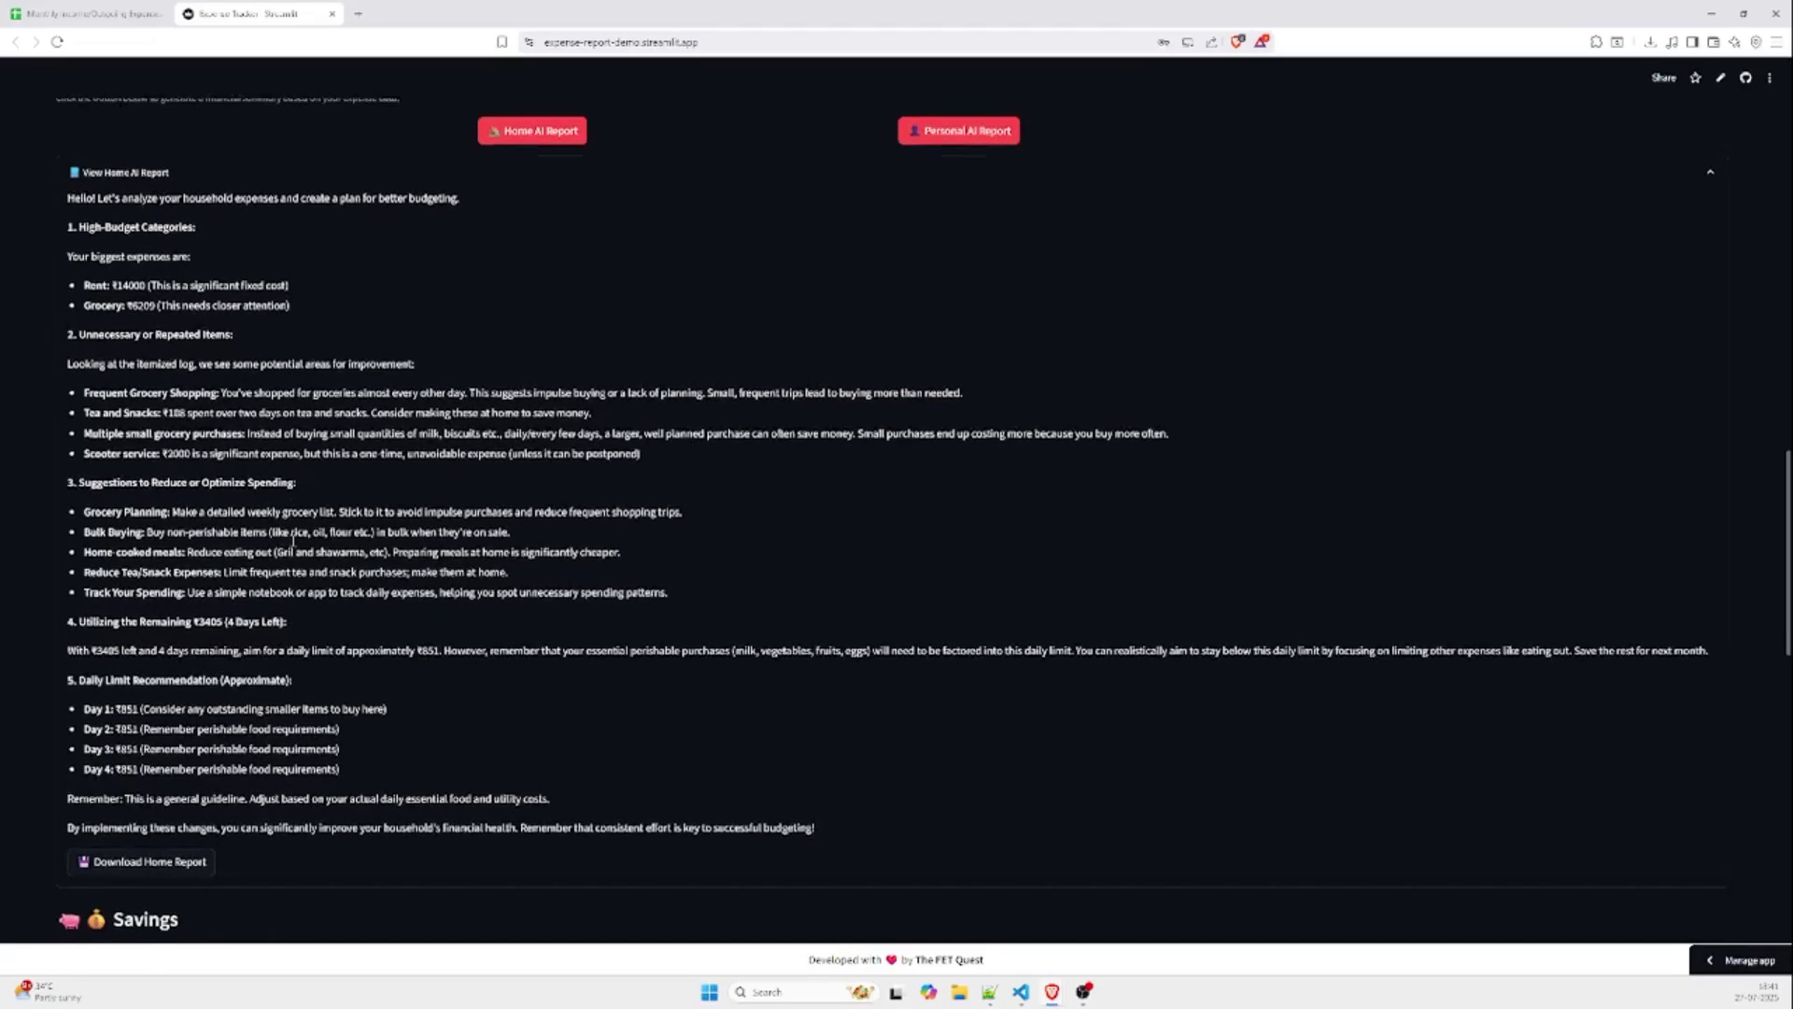
scroll(186, 448, up, 1)
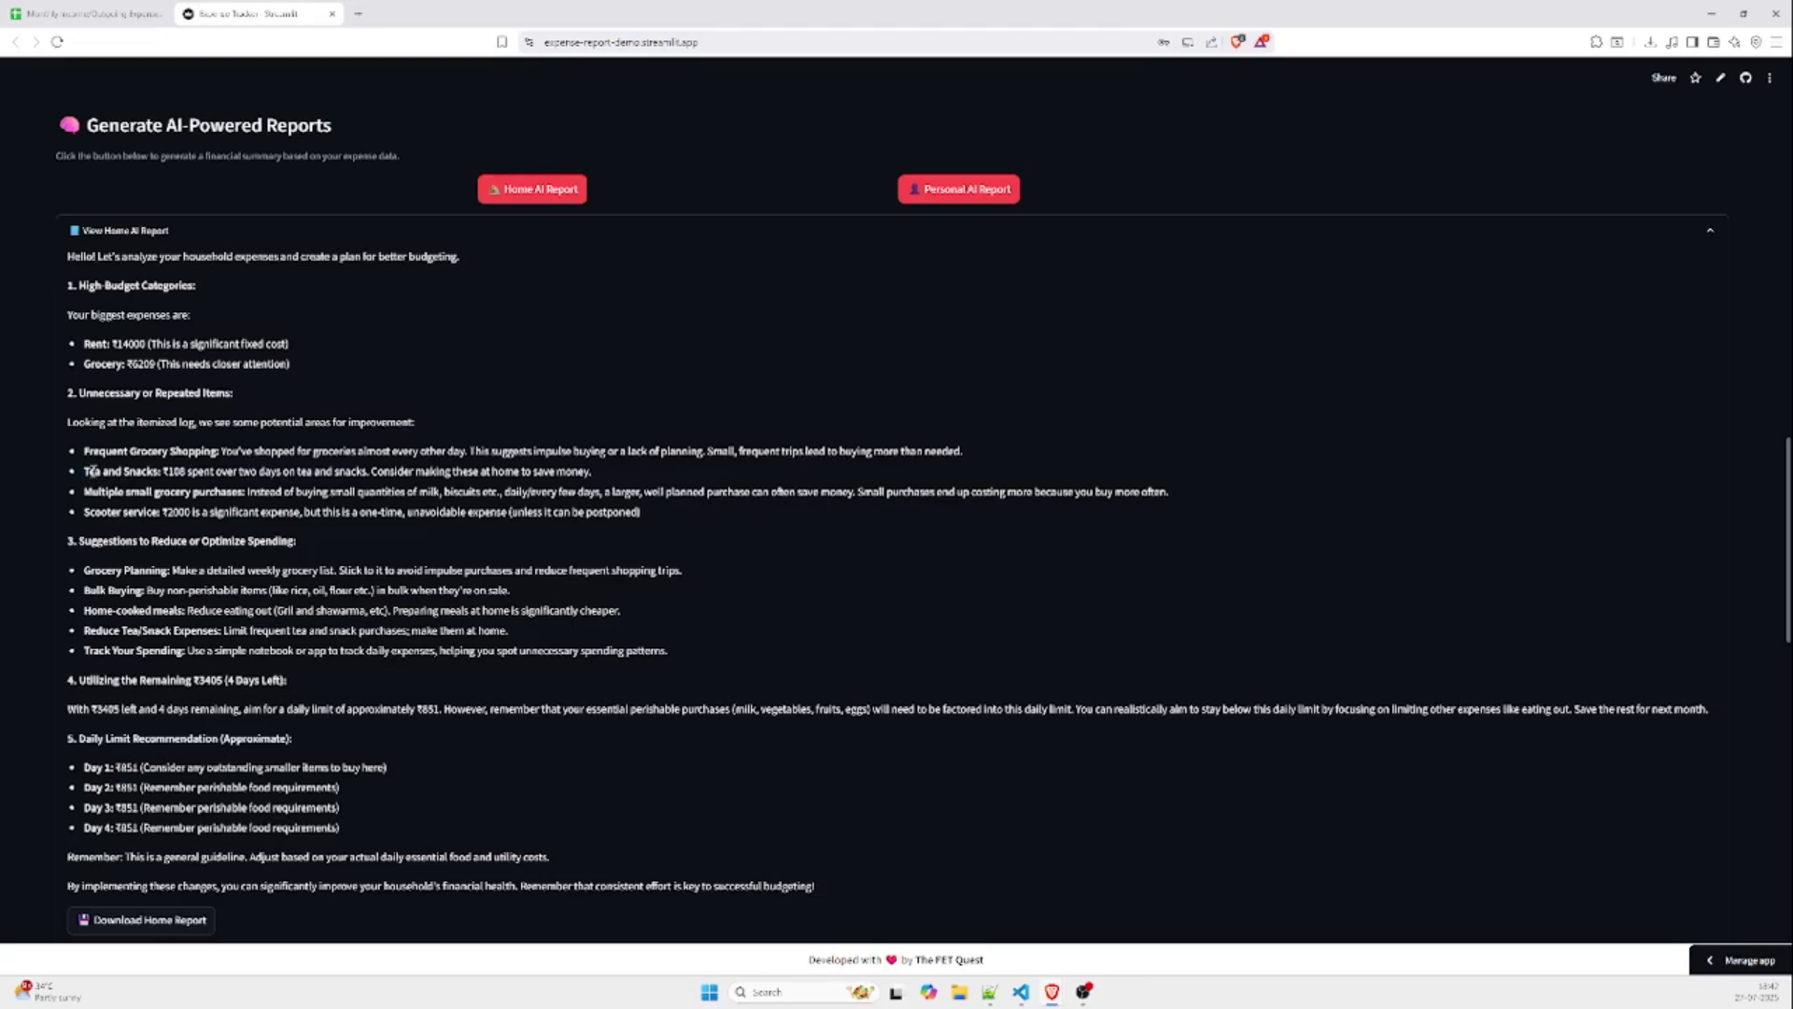
Step: Highlight the Tea and Snacks label, the grocery purchases wording and "one-time" in the report's Unnecessary or Repeated Items section, and clear the selection
drag(84, 471, 157, 474)
drag(172, 492, 260, 495)
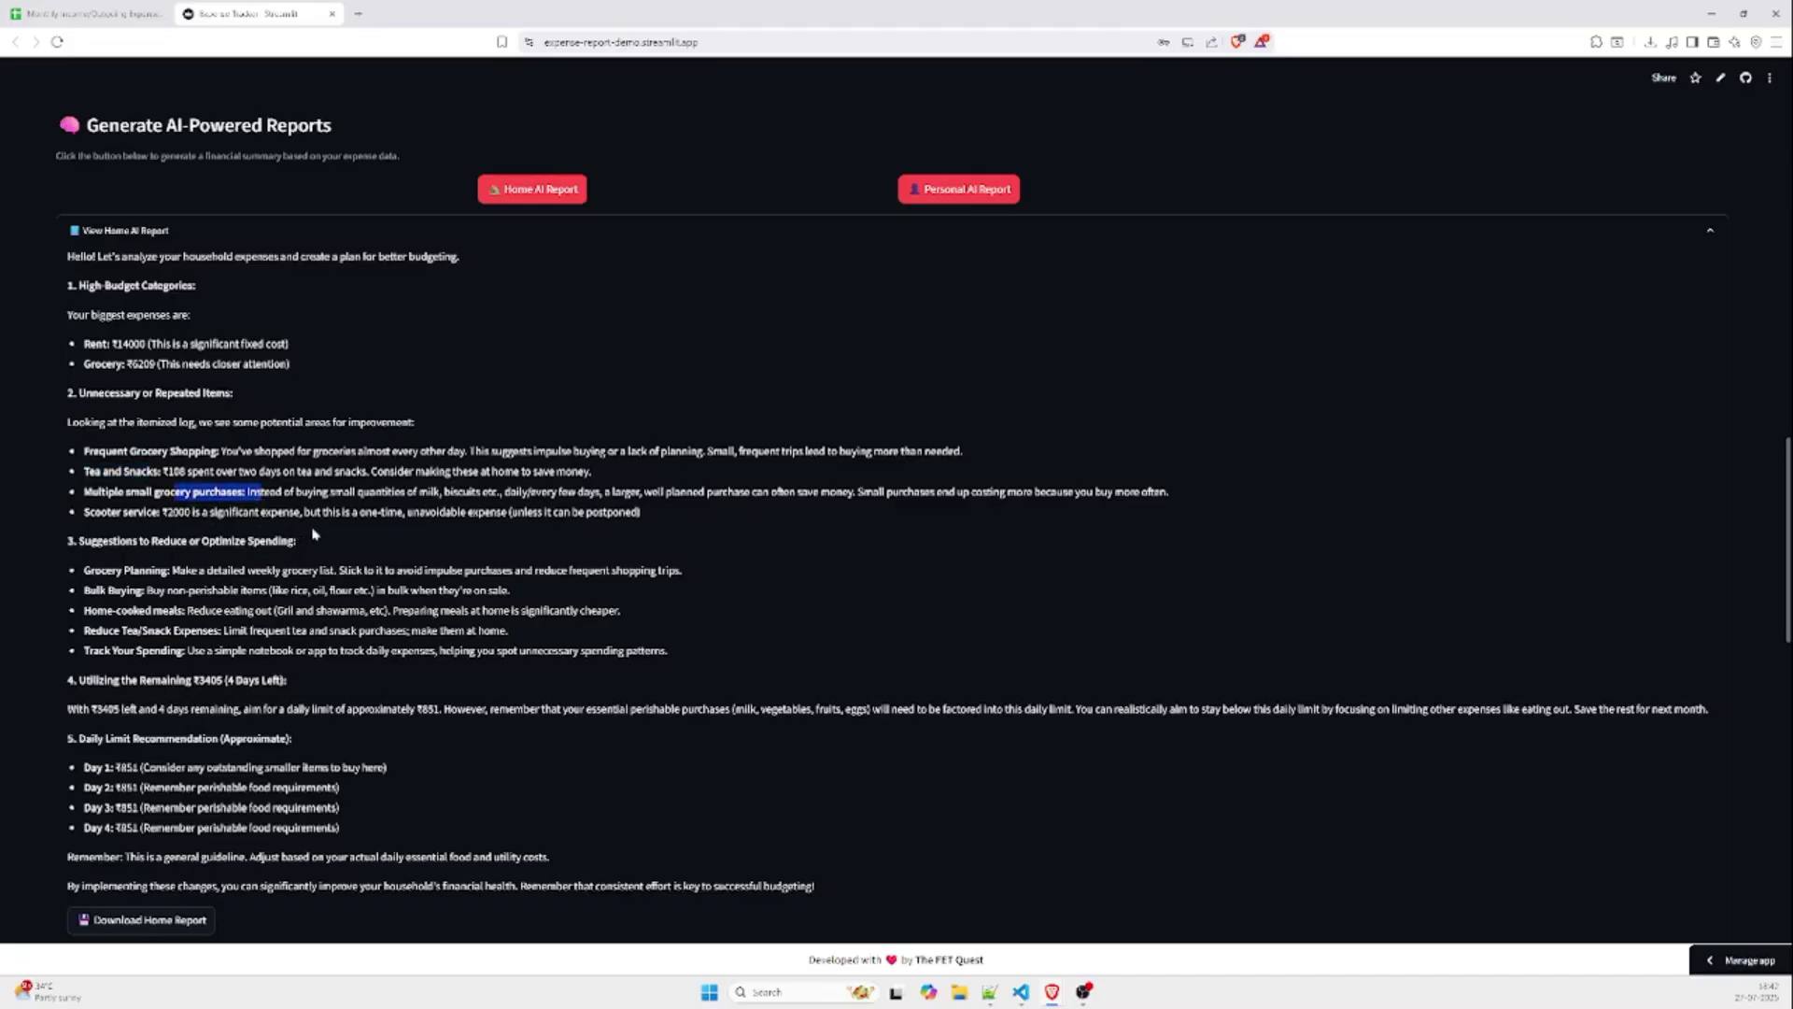
click(369, 512)
drag(369, 512, 408, 515)
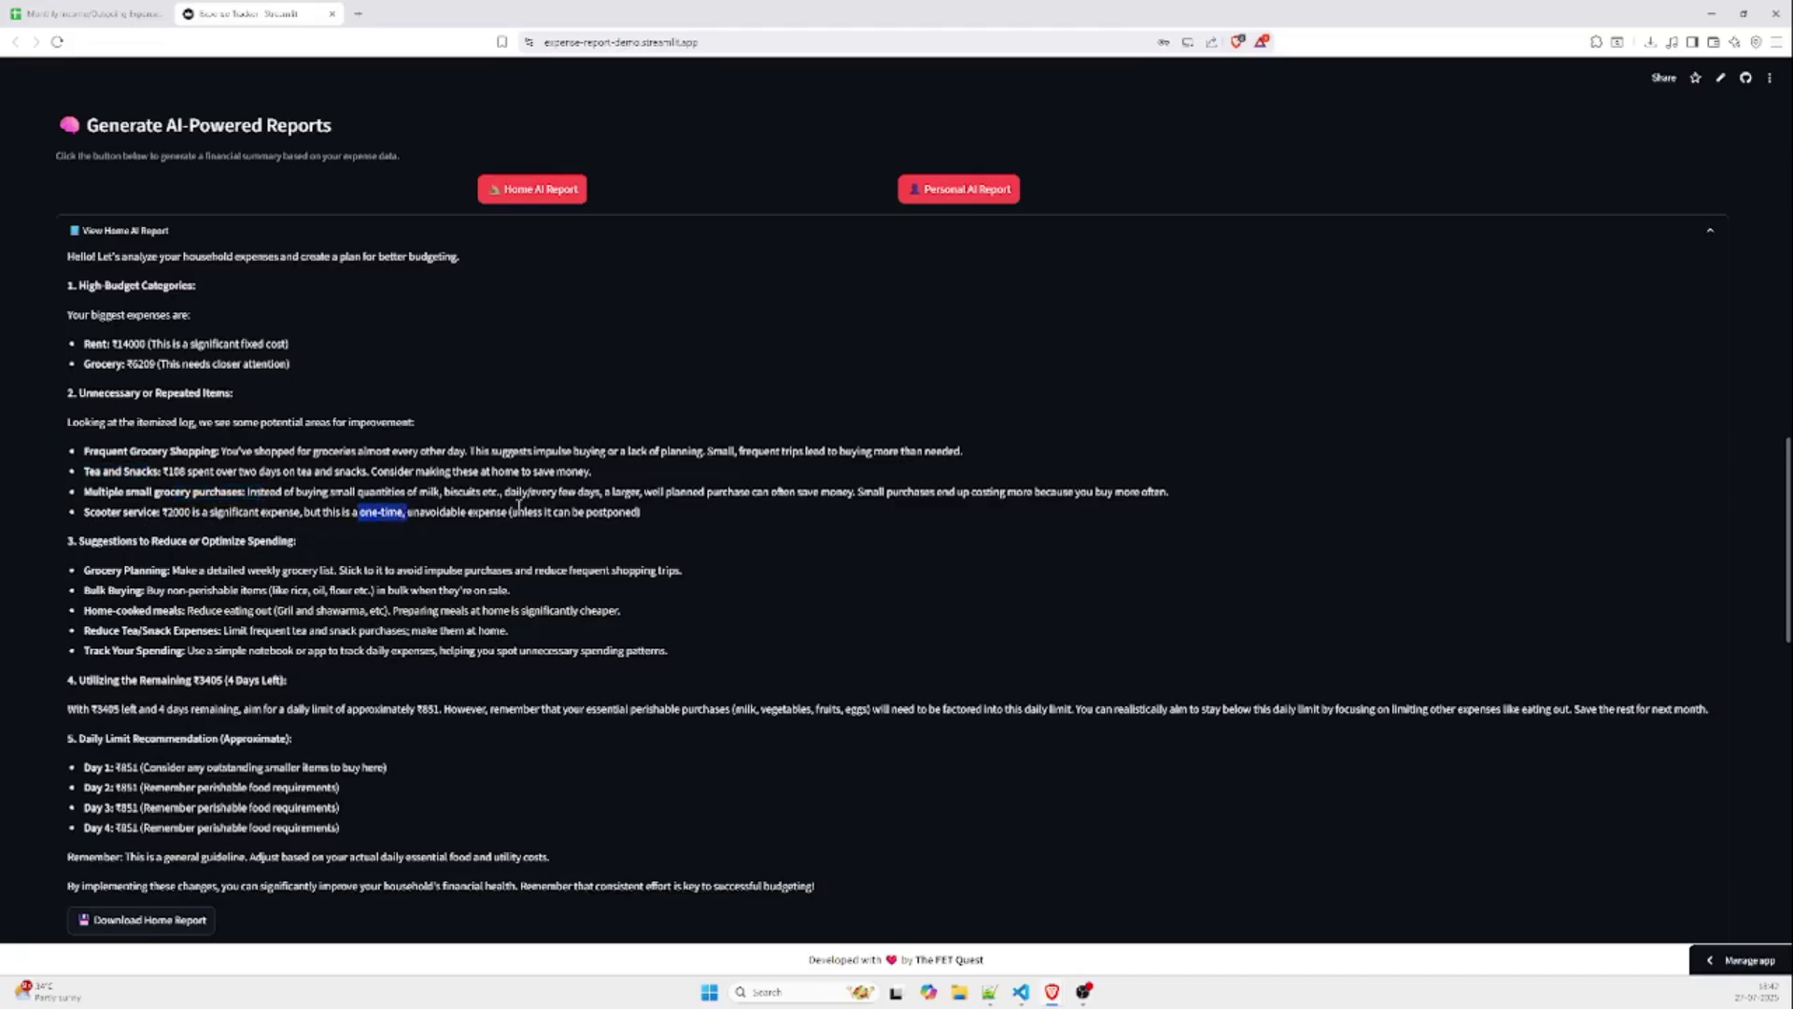
click(382, 513)
Step: Review the Home AI Report's spending suggestions and daily limits down to its download option
scroll(563, 513, down, 2)
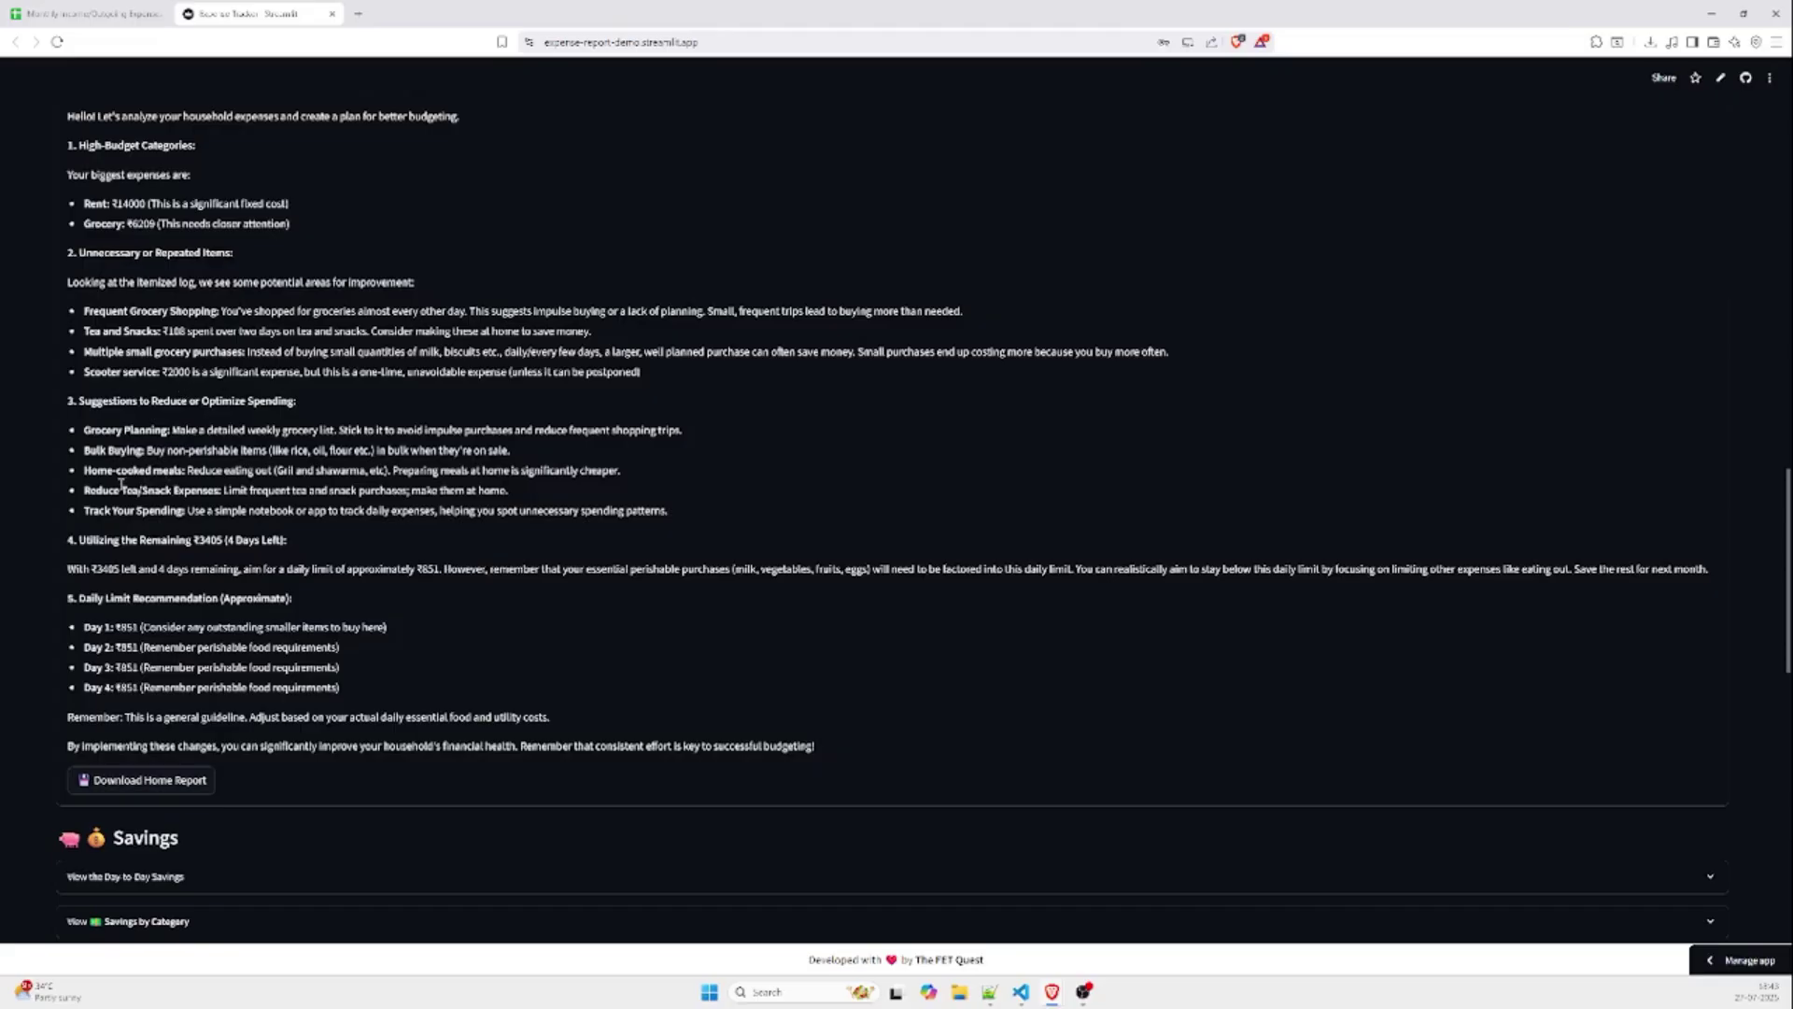
scroll(142, 541, down, 3)
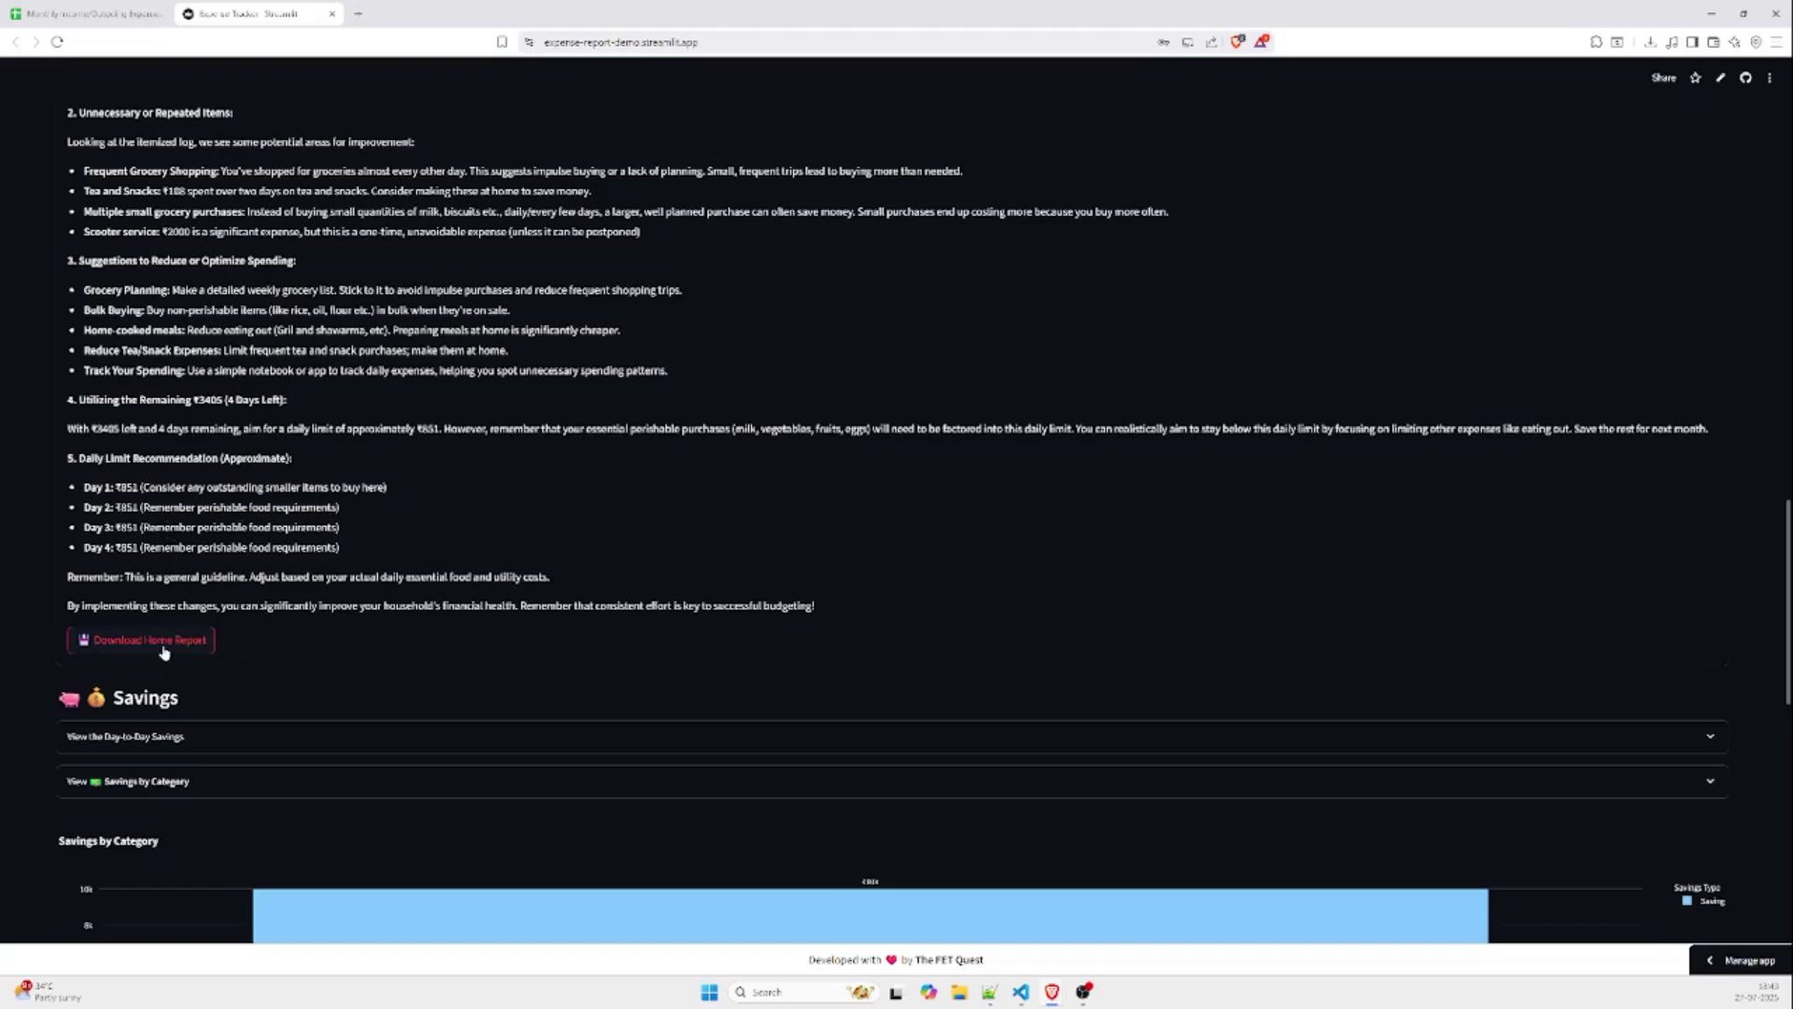
Step: Collapse the Home AI Report and generate the Personal AI Report
scroll(420, 556, up, 5)
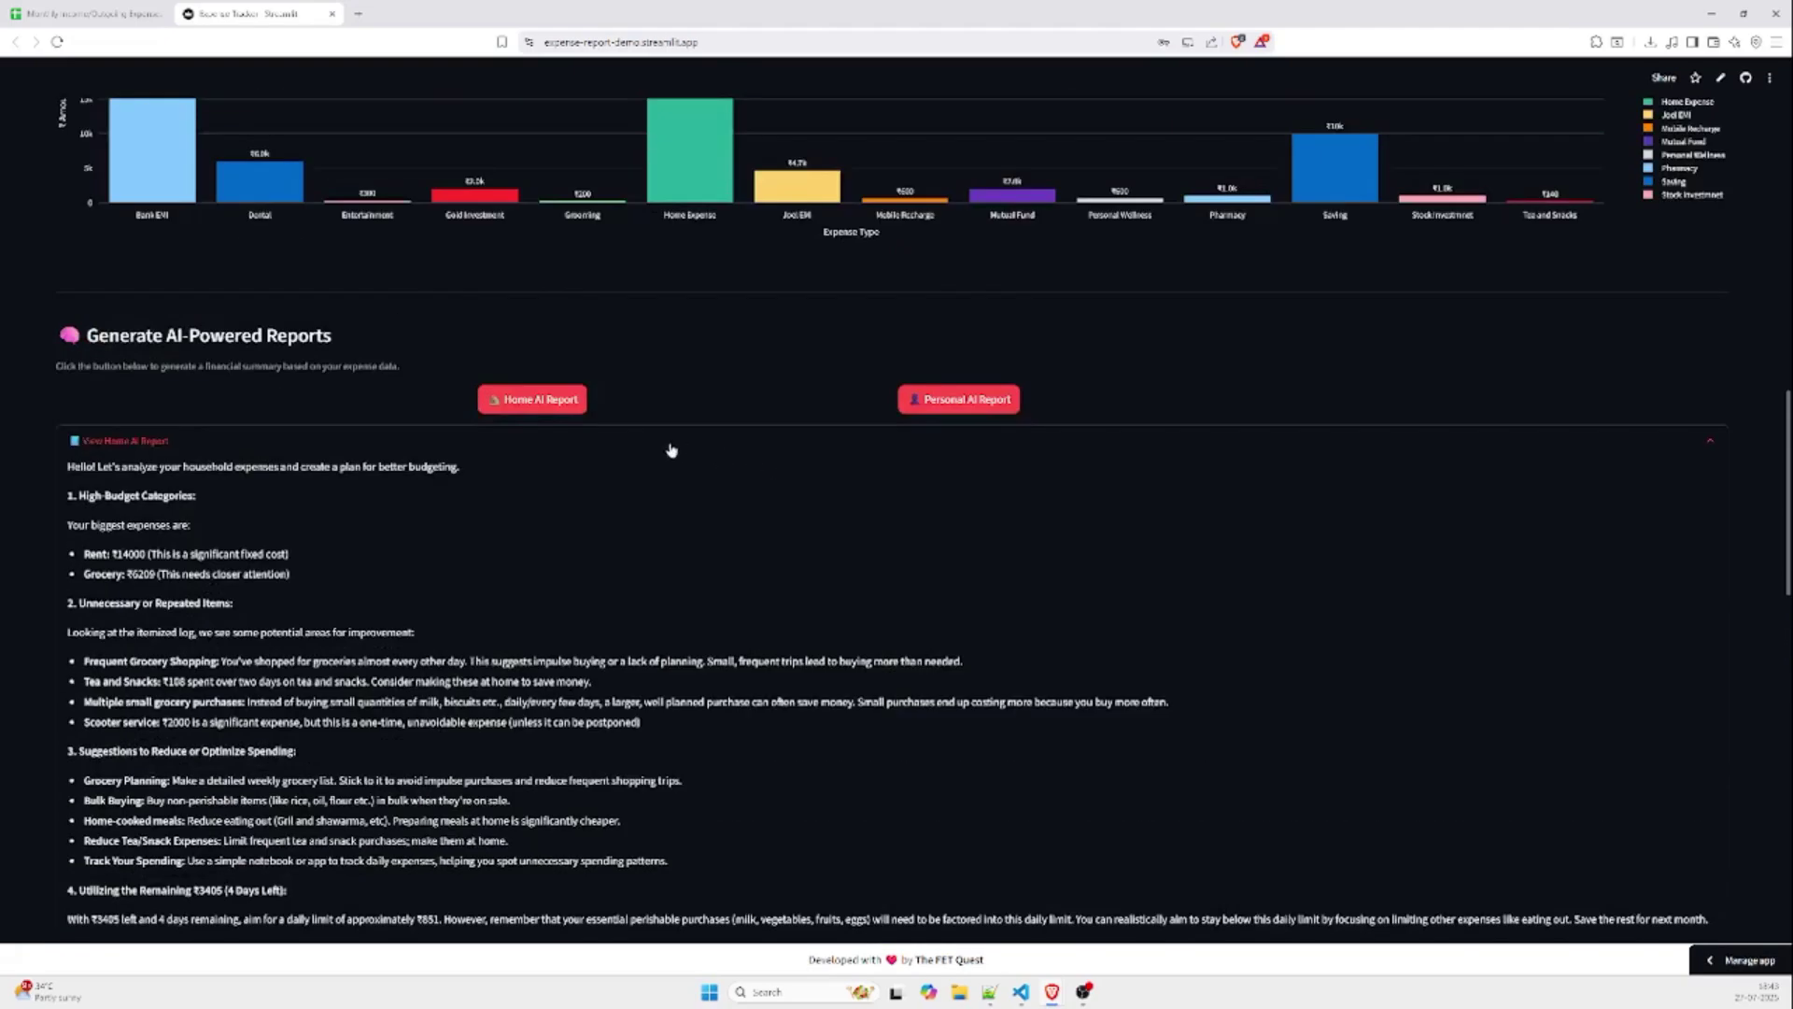
click(1703, 444)
click(972, 401)
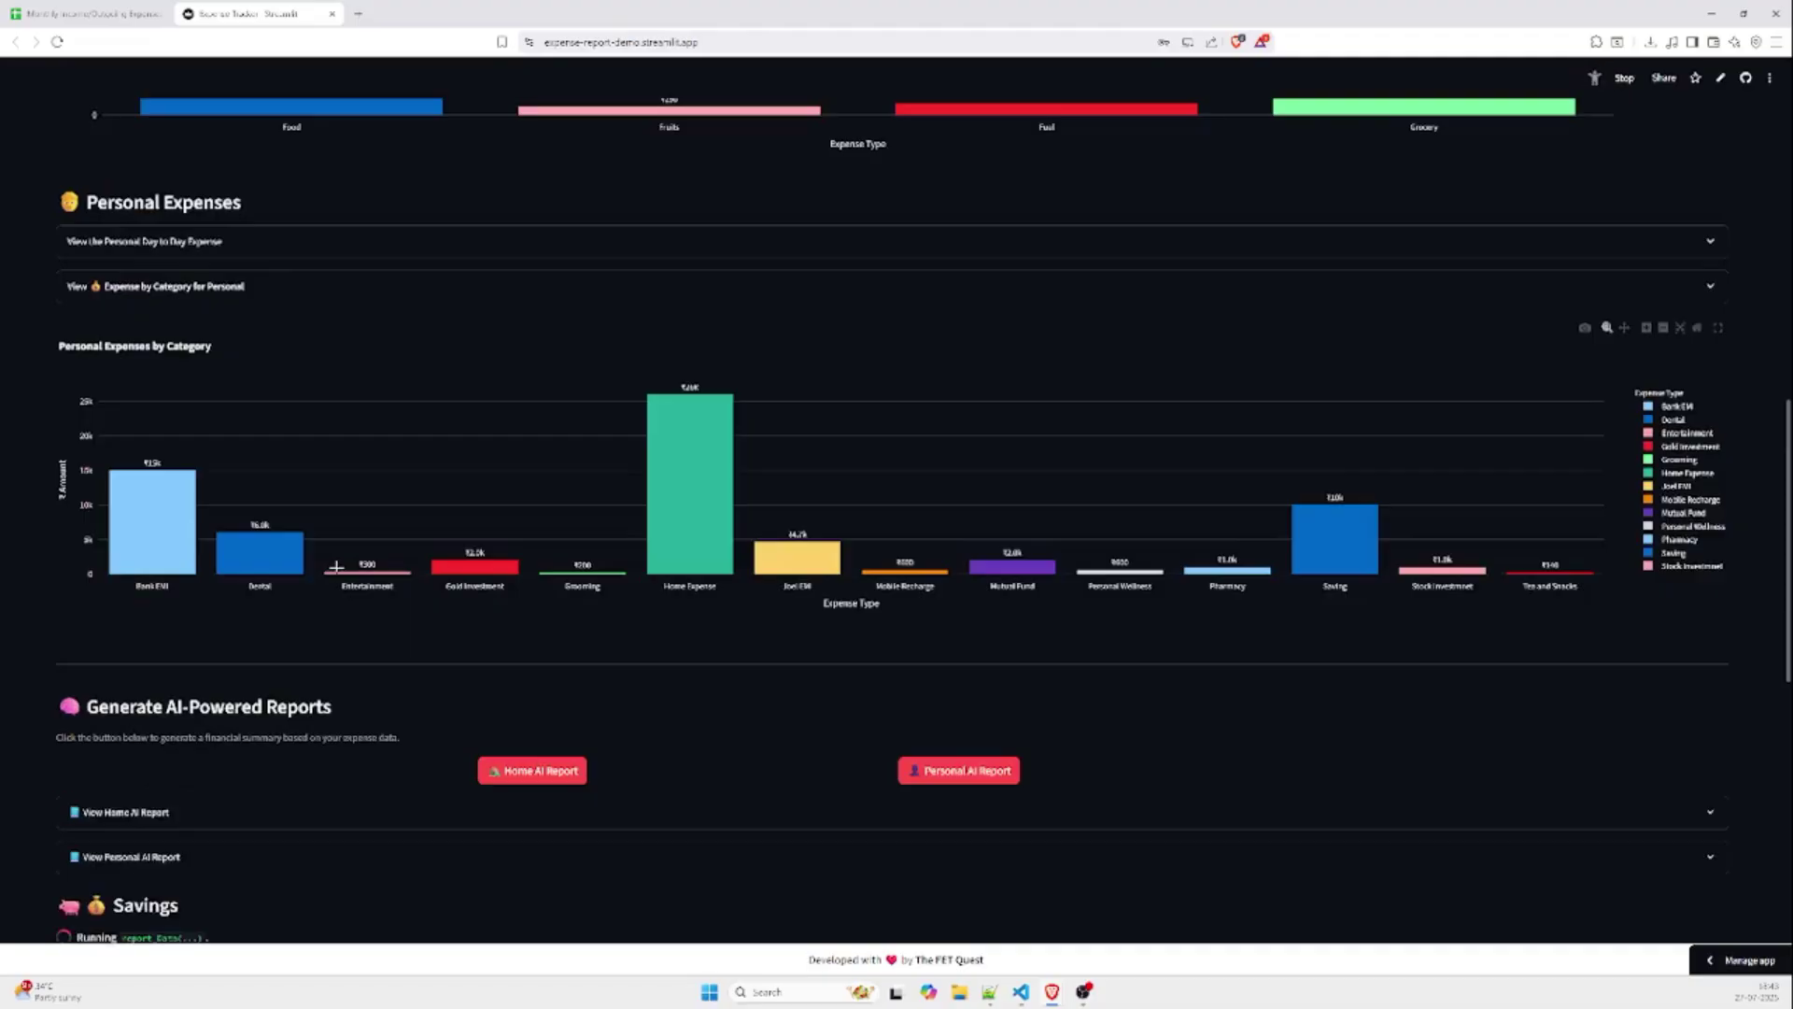
Step: Expand the Personal AI Report and read through its expense analysis and overall recommendations
scroll(150, 607, down, 2)
click(117, 716)
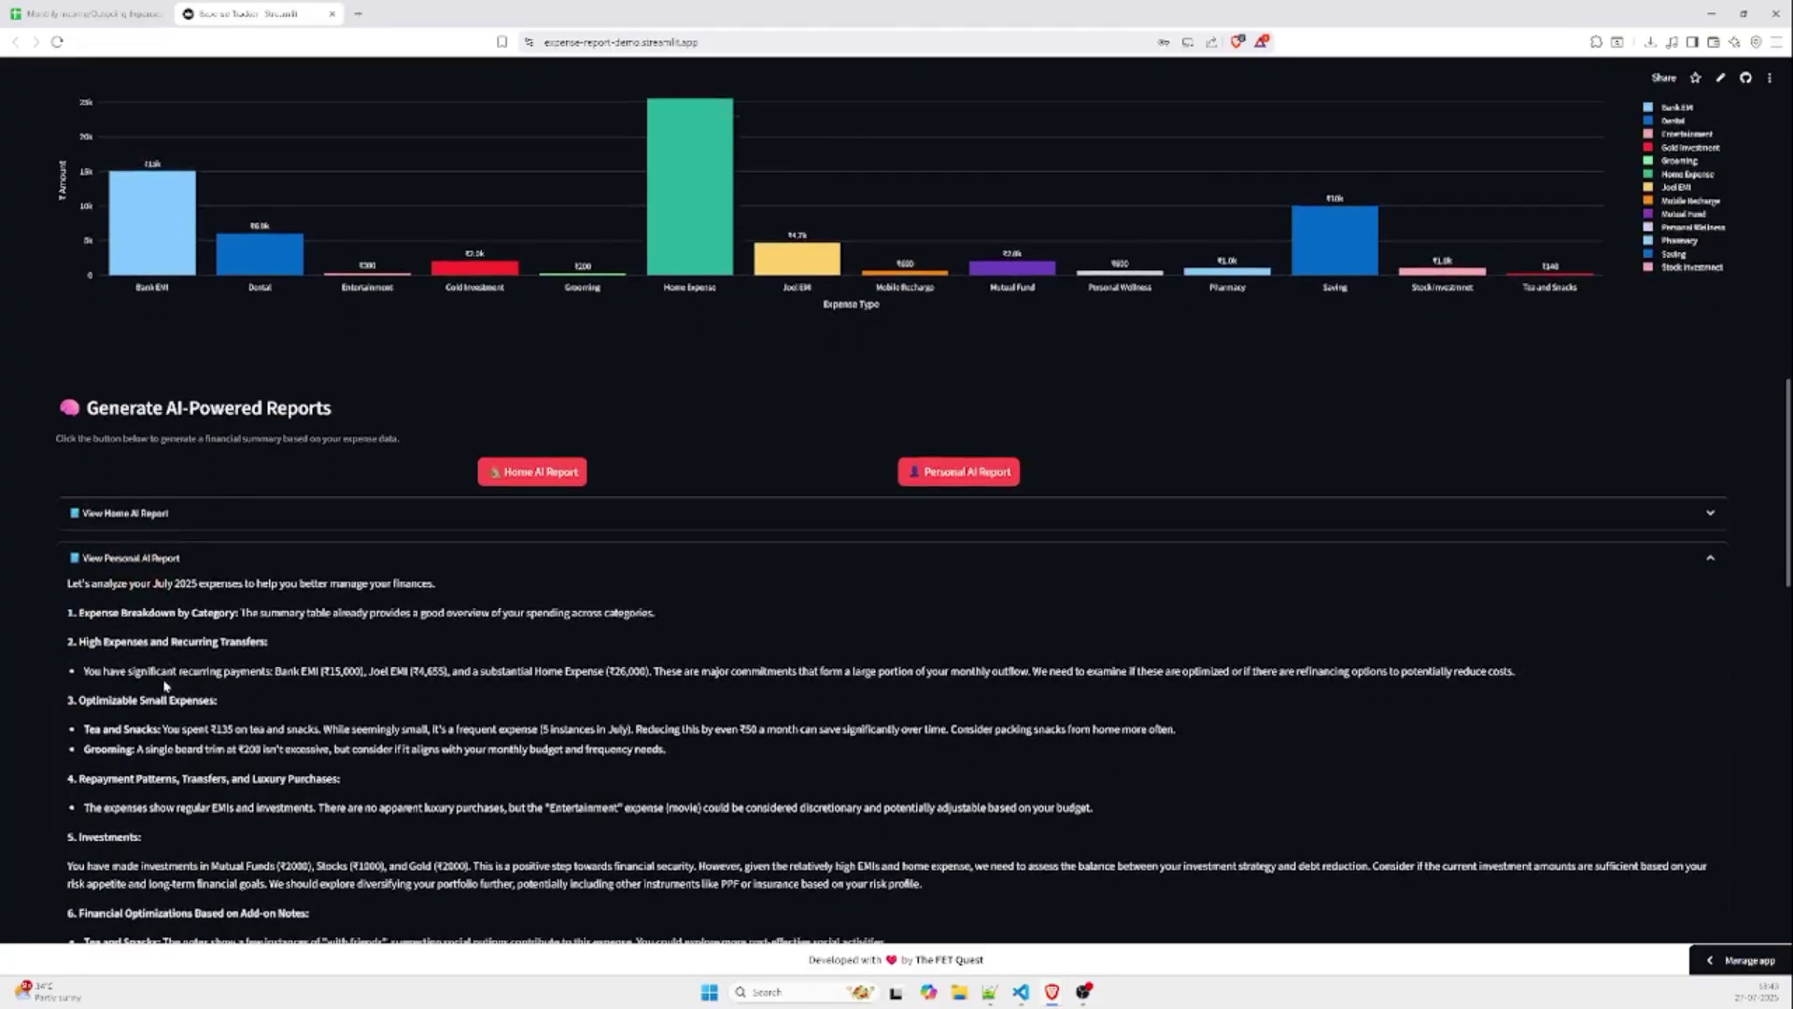
scroll(112, 466, down, 3)
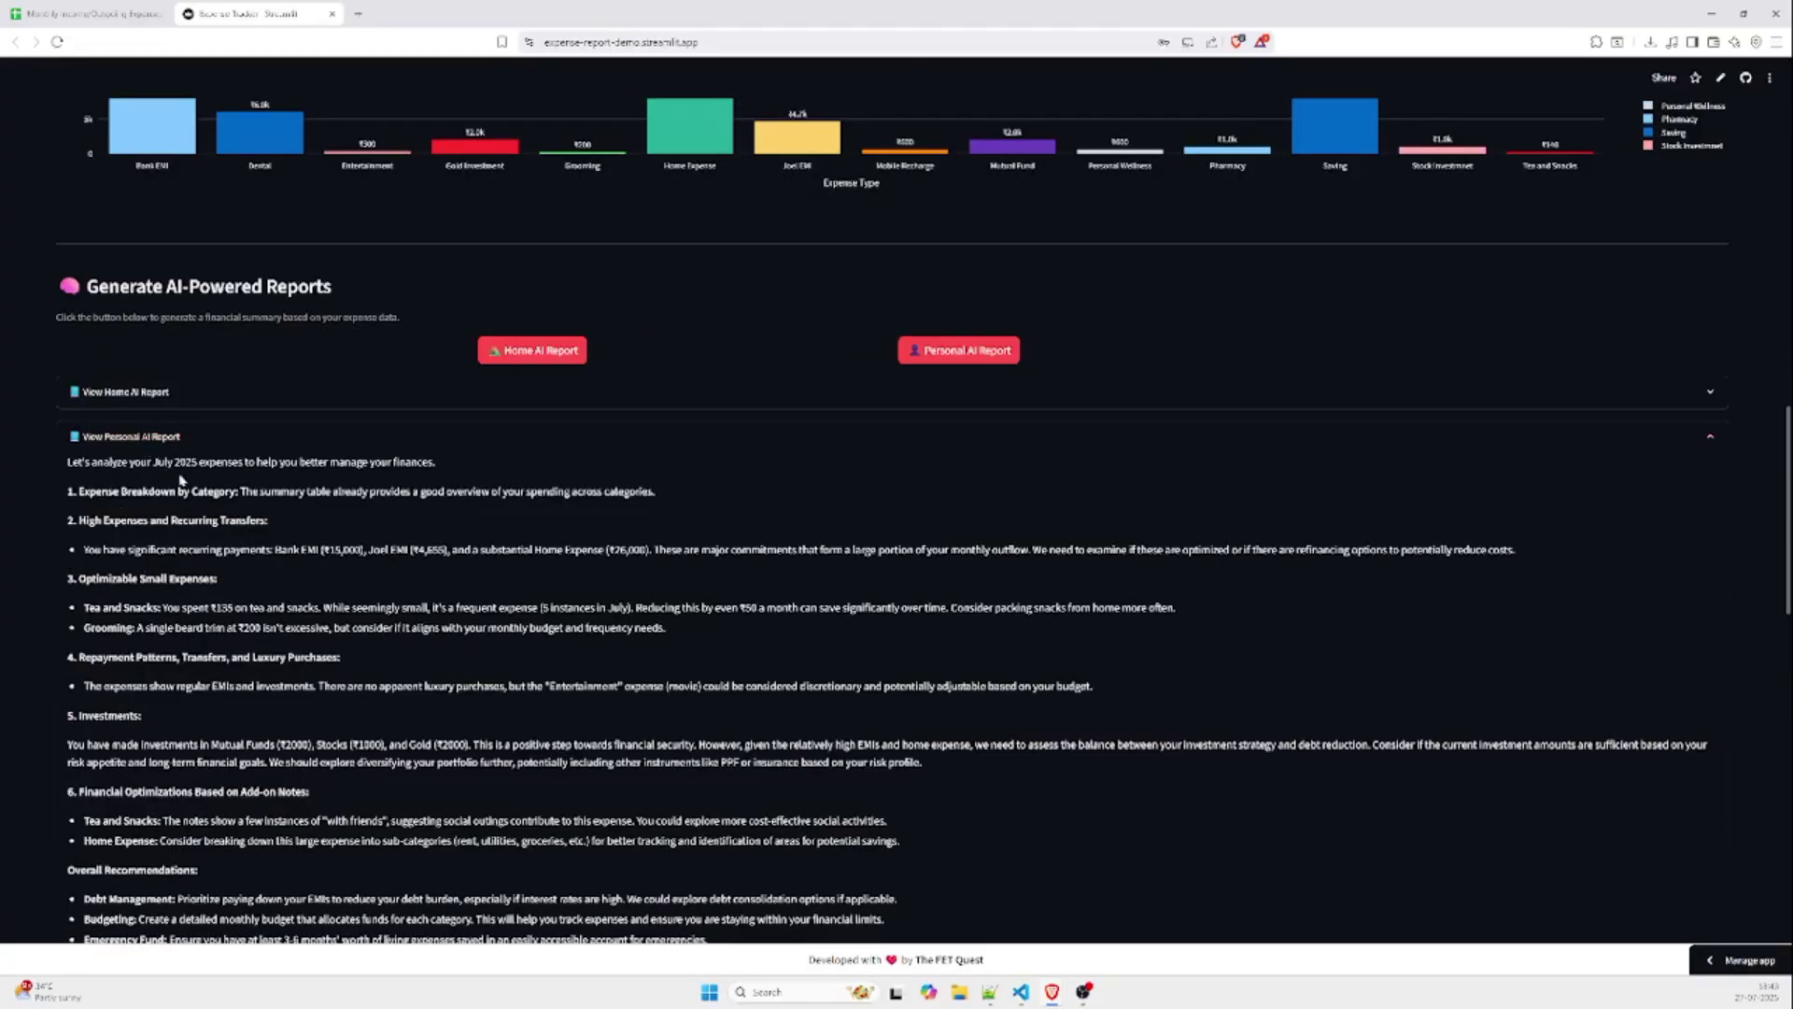
scroll(280, 529, down, 1)
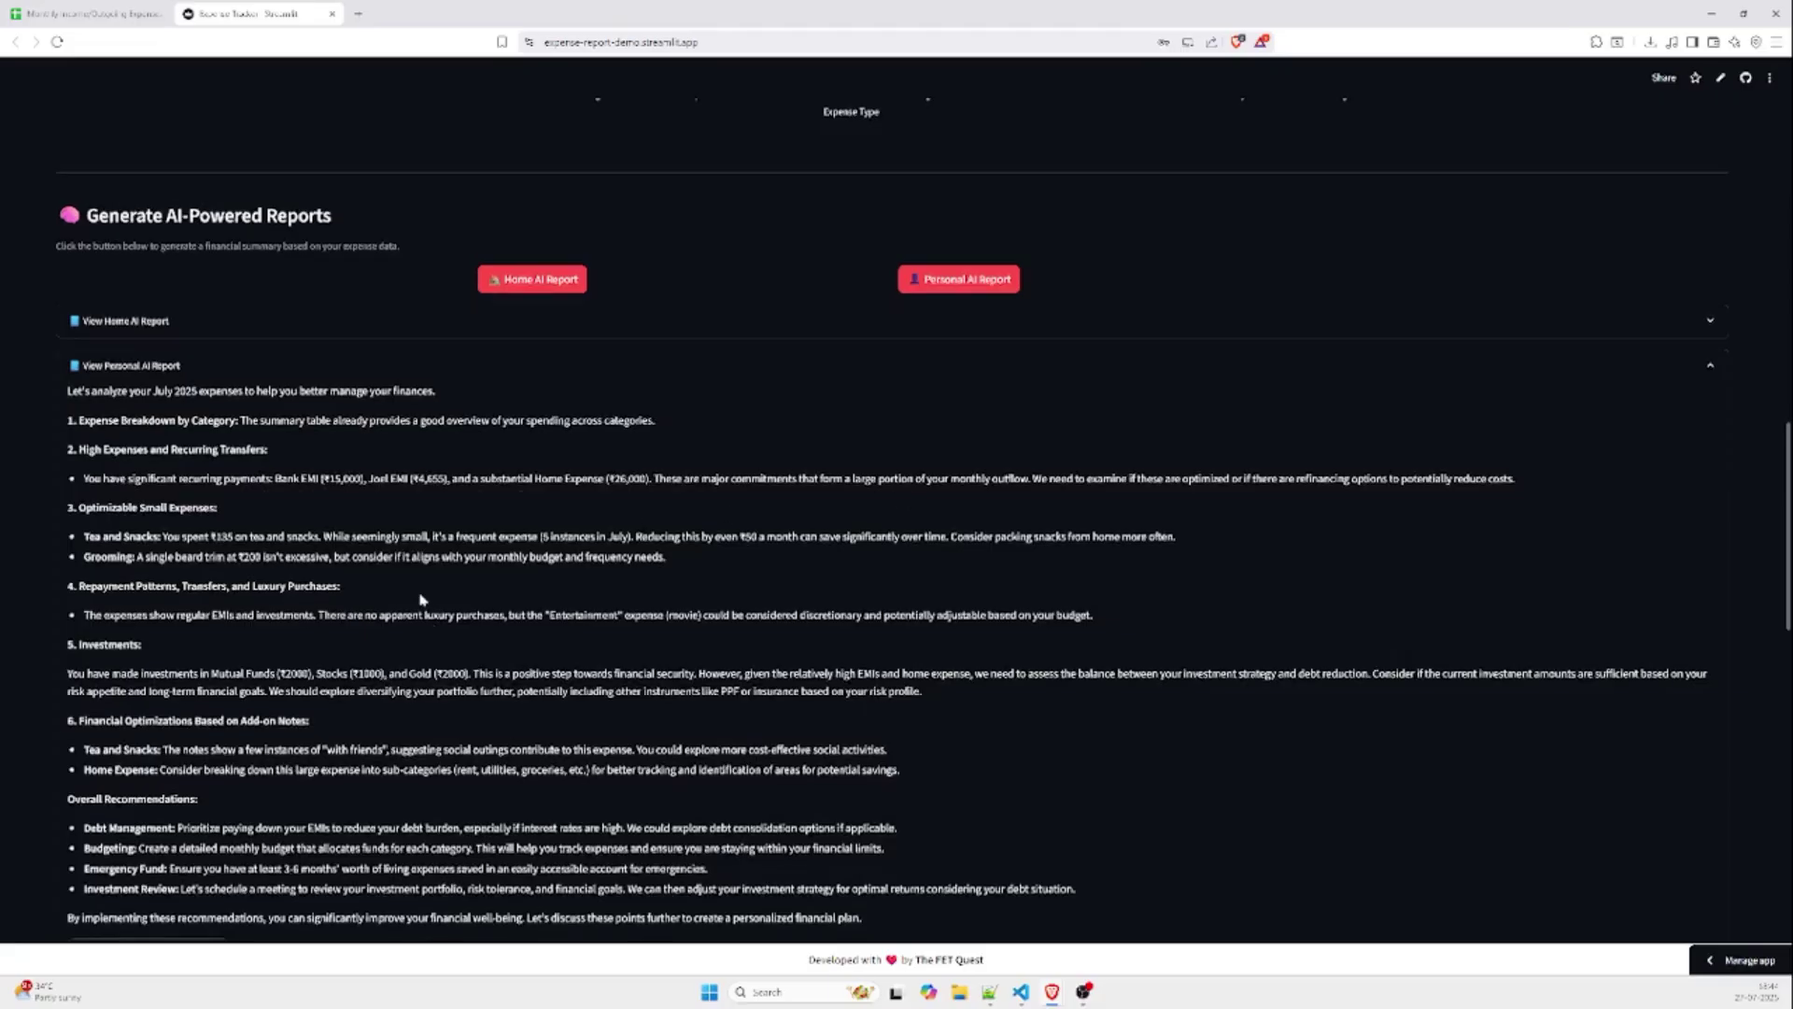
Step: Highlight the sentences on financial security and high EMIs in the Personal AI Report's Investments section, and clear the selection
scroll(421, 599, down, 1)
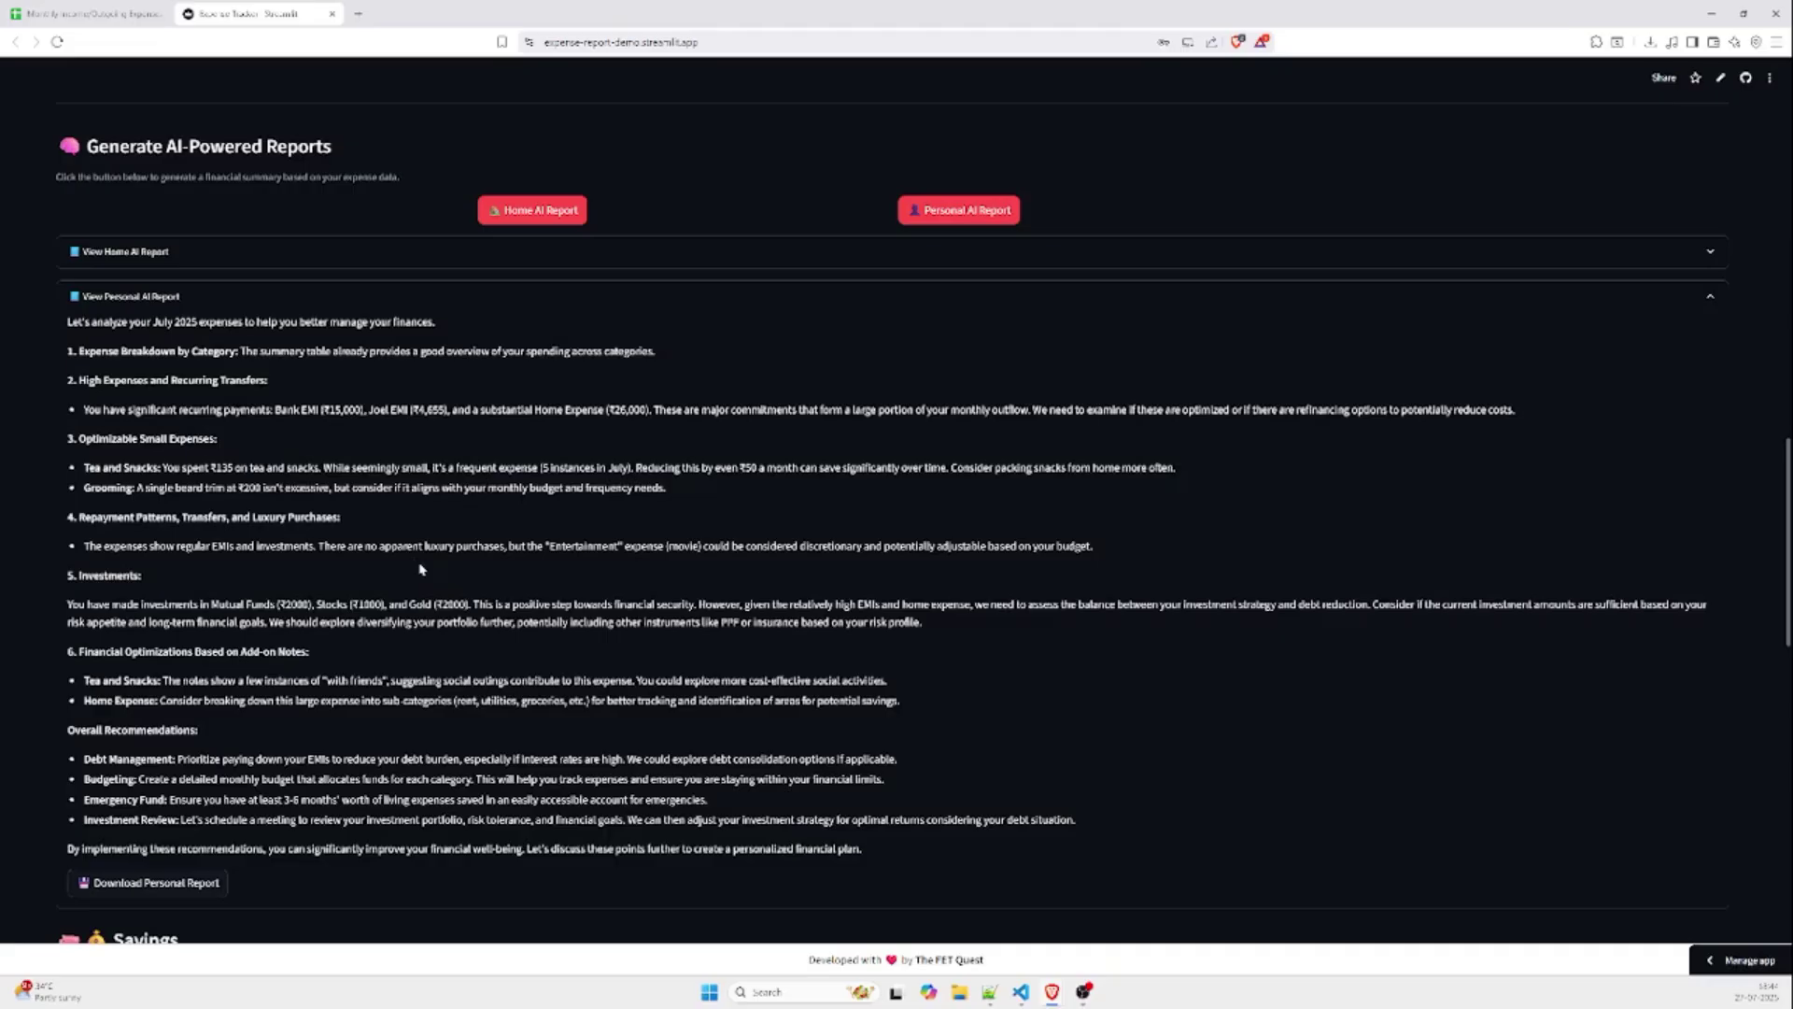
scroll(372, 580, down, 1)
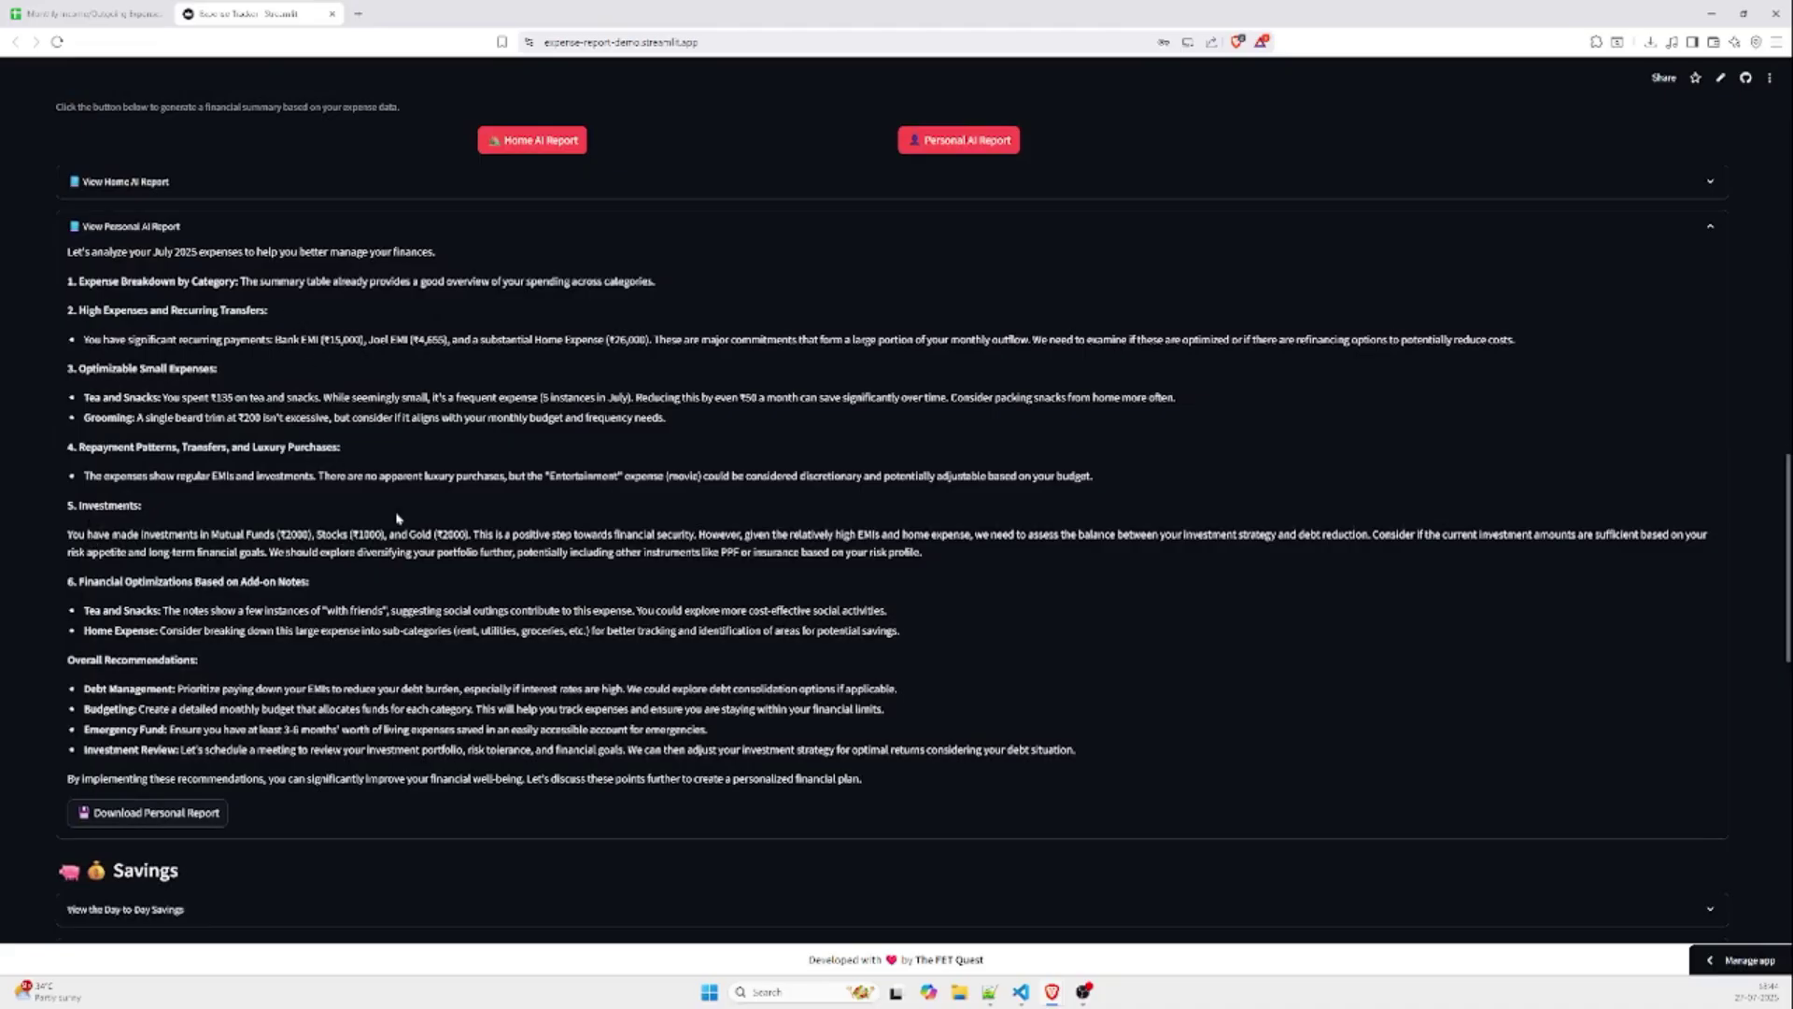
drag(687, 534, 969, 534)
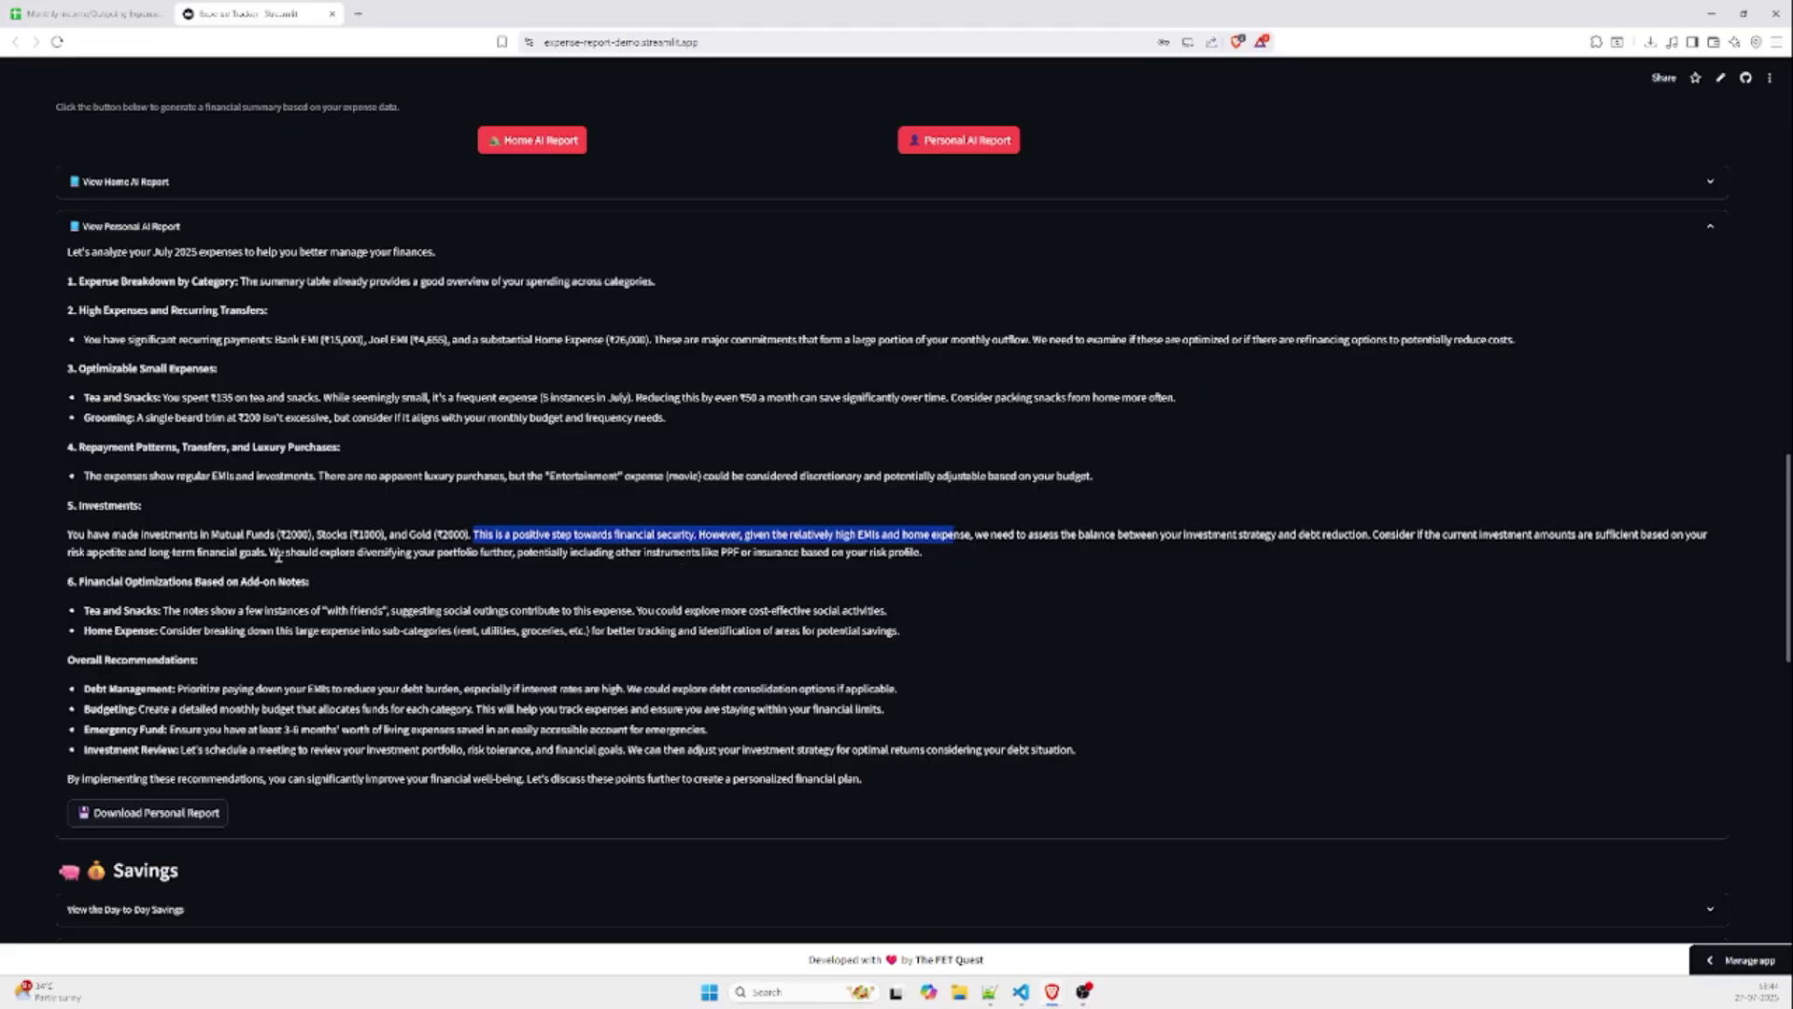
click(253, 542)
Step: Highlight the Tea and Snacks note under Financial Optimizations Based on Add-on Notes, clear it, and view the rest of the report
scroll(136, 565, down, 1)
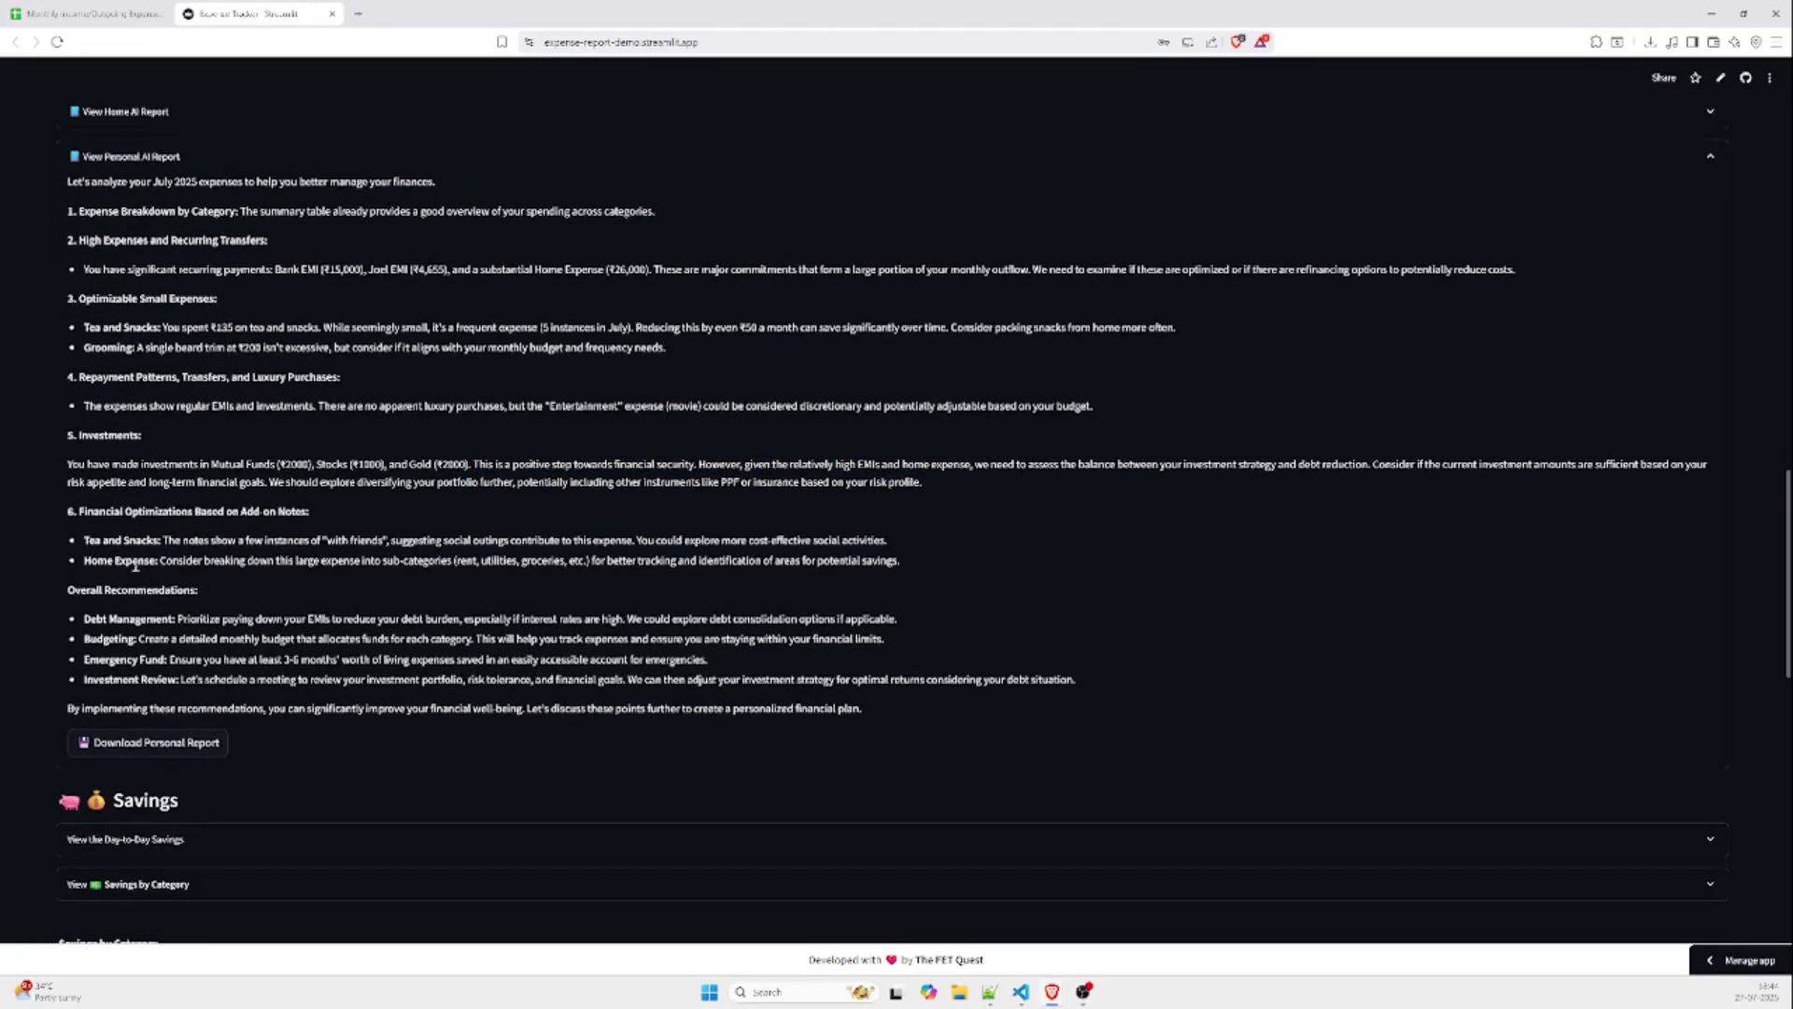
drag(85, 542, 695, 546)
click(581, 557)
scroll(207, 495, down, 2)
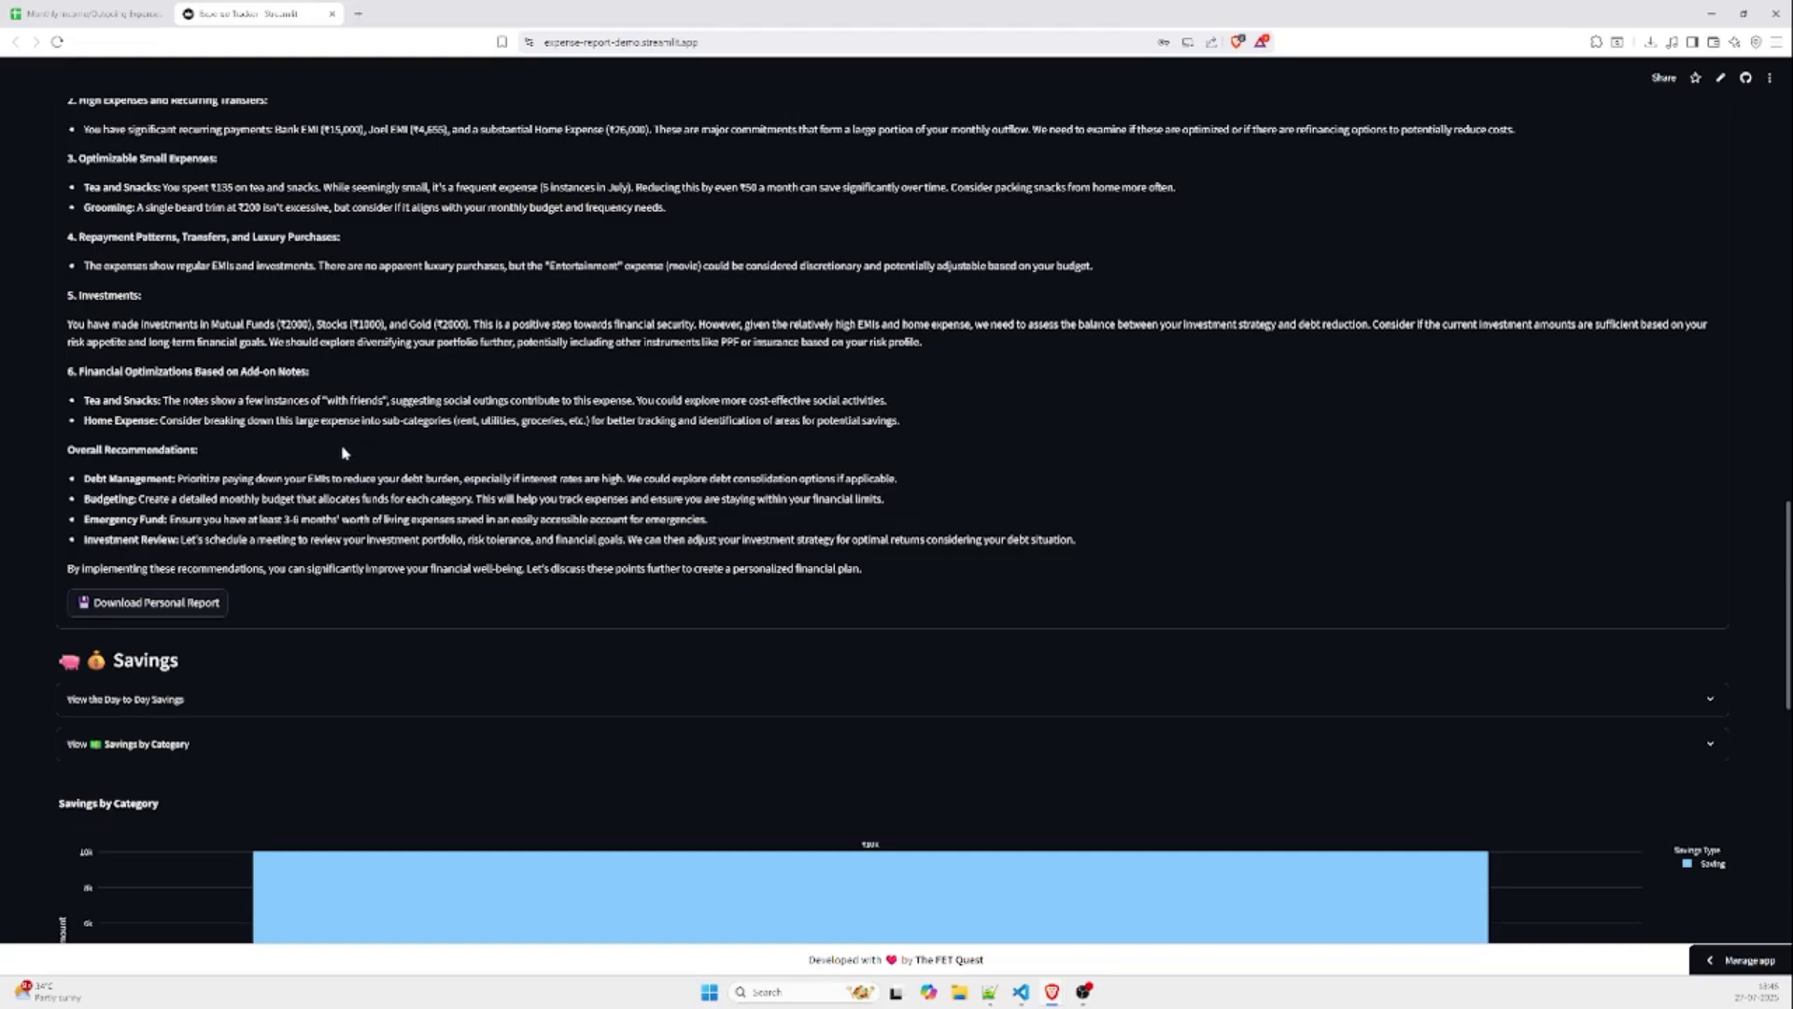
Step: Look over the Personal AI Report again and return to the Add Home Expense form
scroll(280, 327, up, 3)
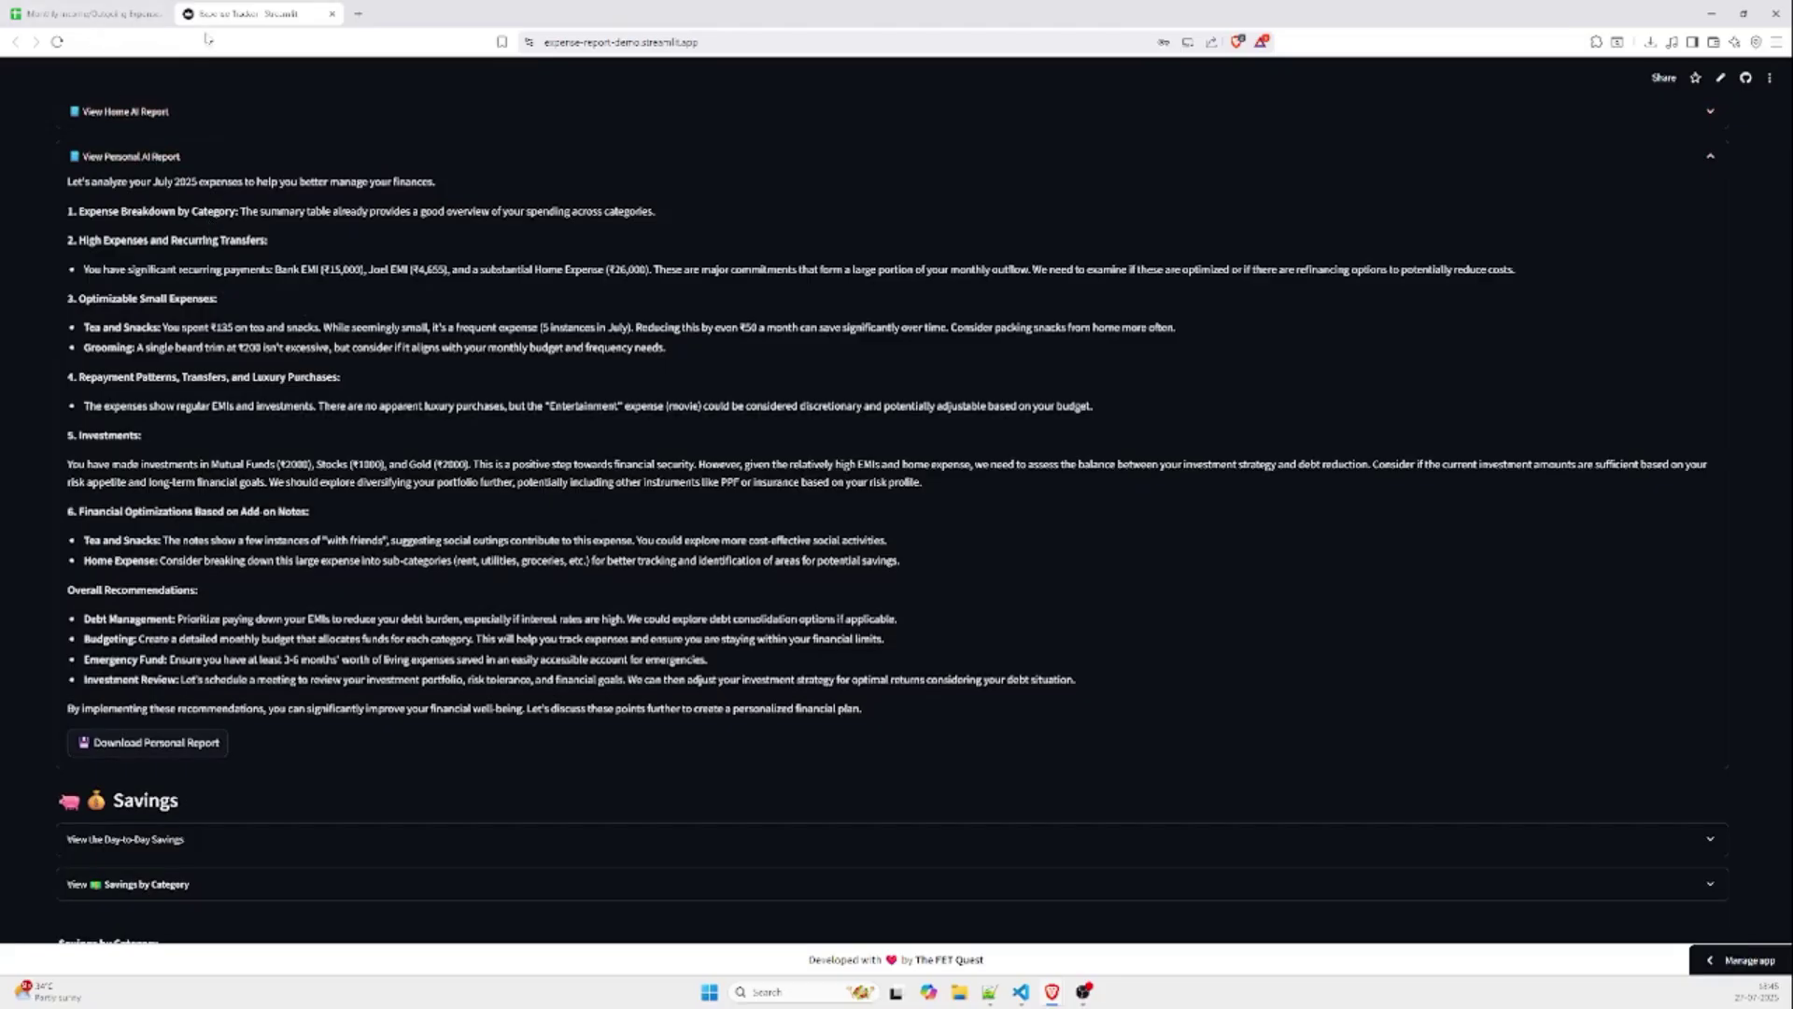
scroll(239, 485, down, 3)
scroll(240, 491, up, 20)
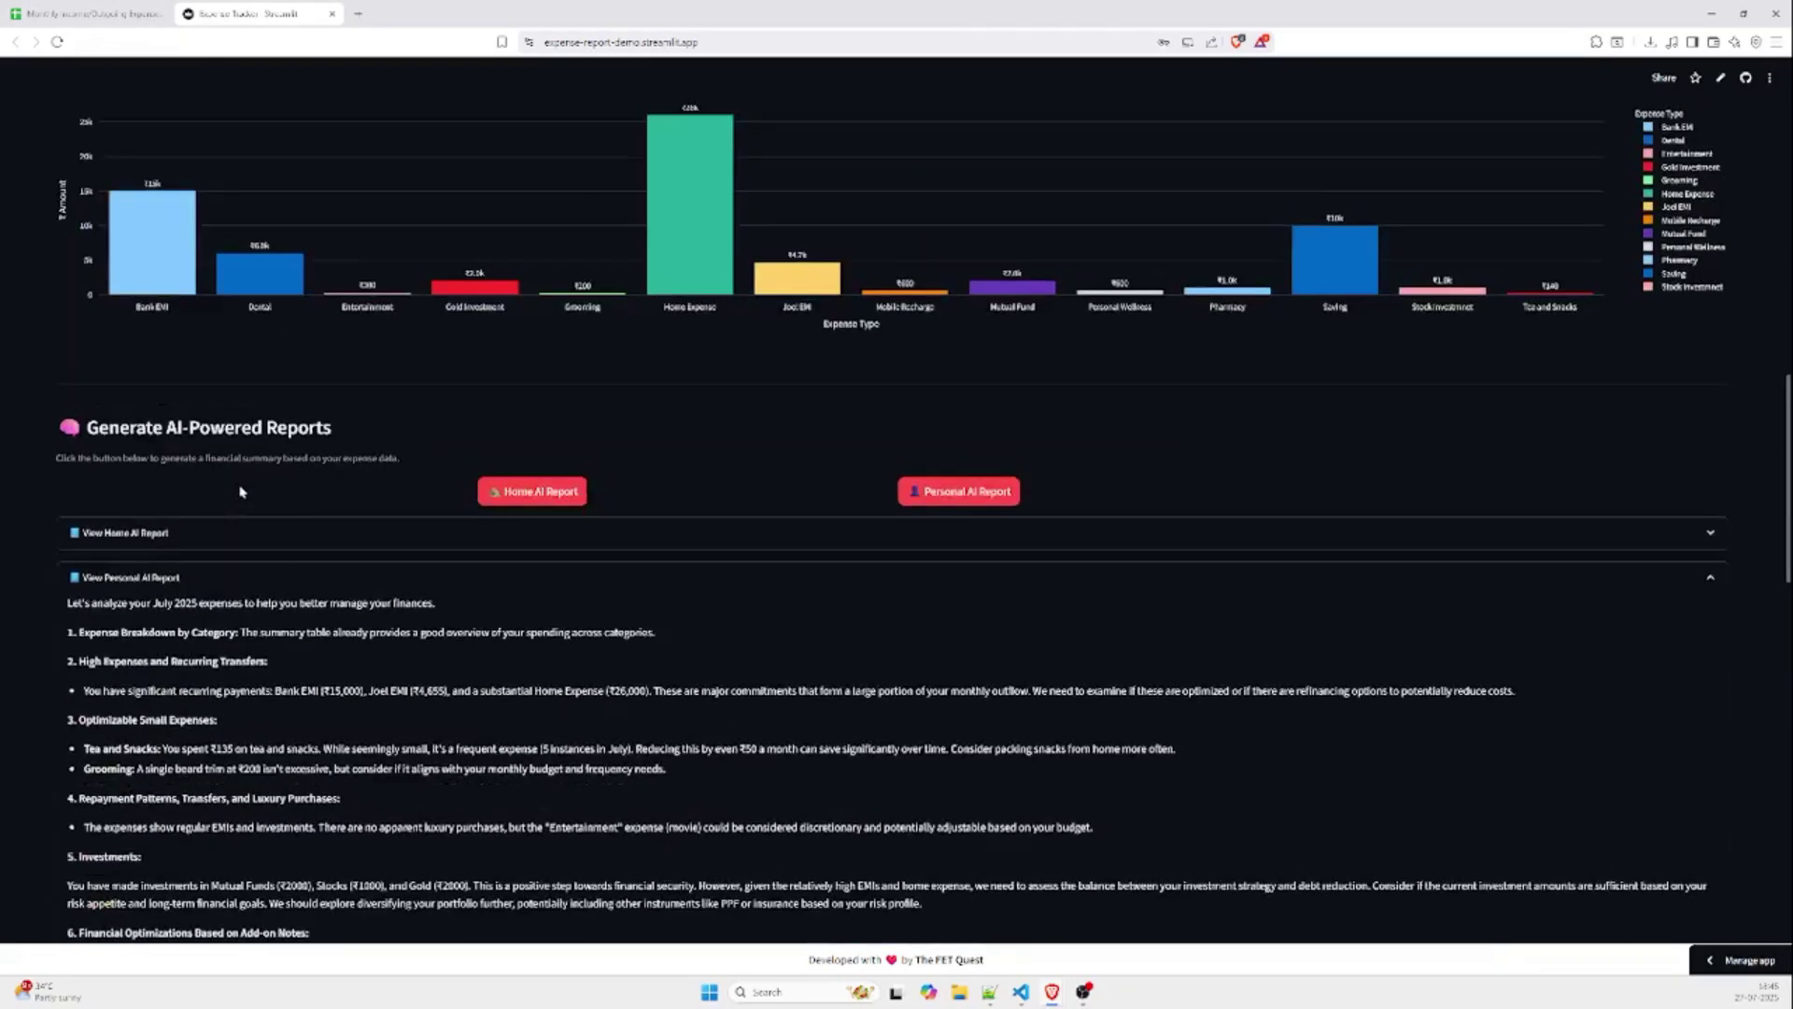
scroll(240, 492, up, 5)
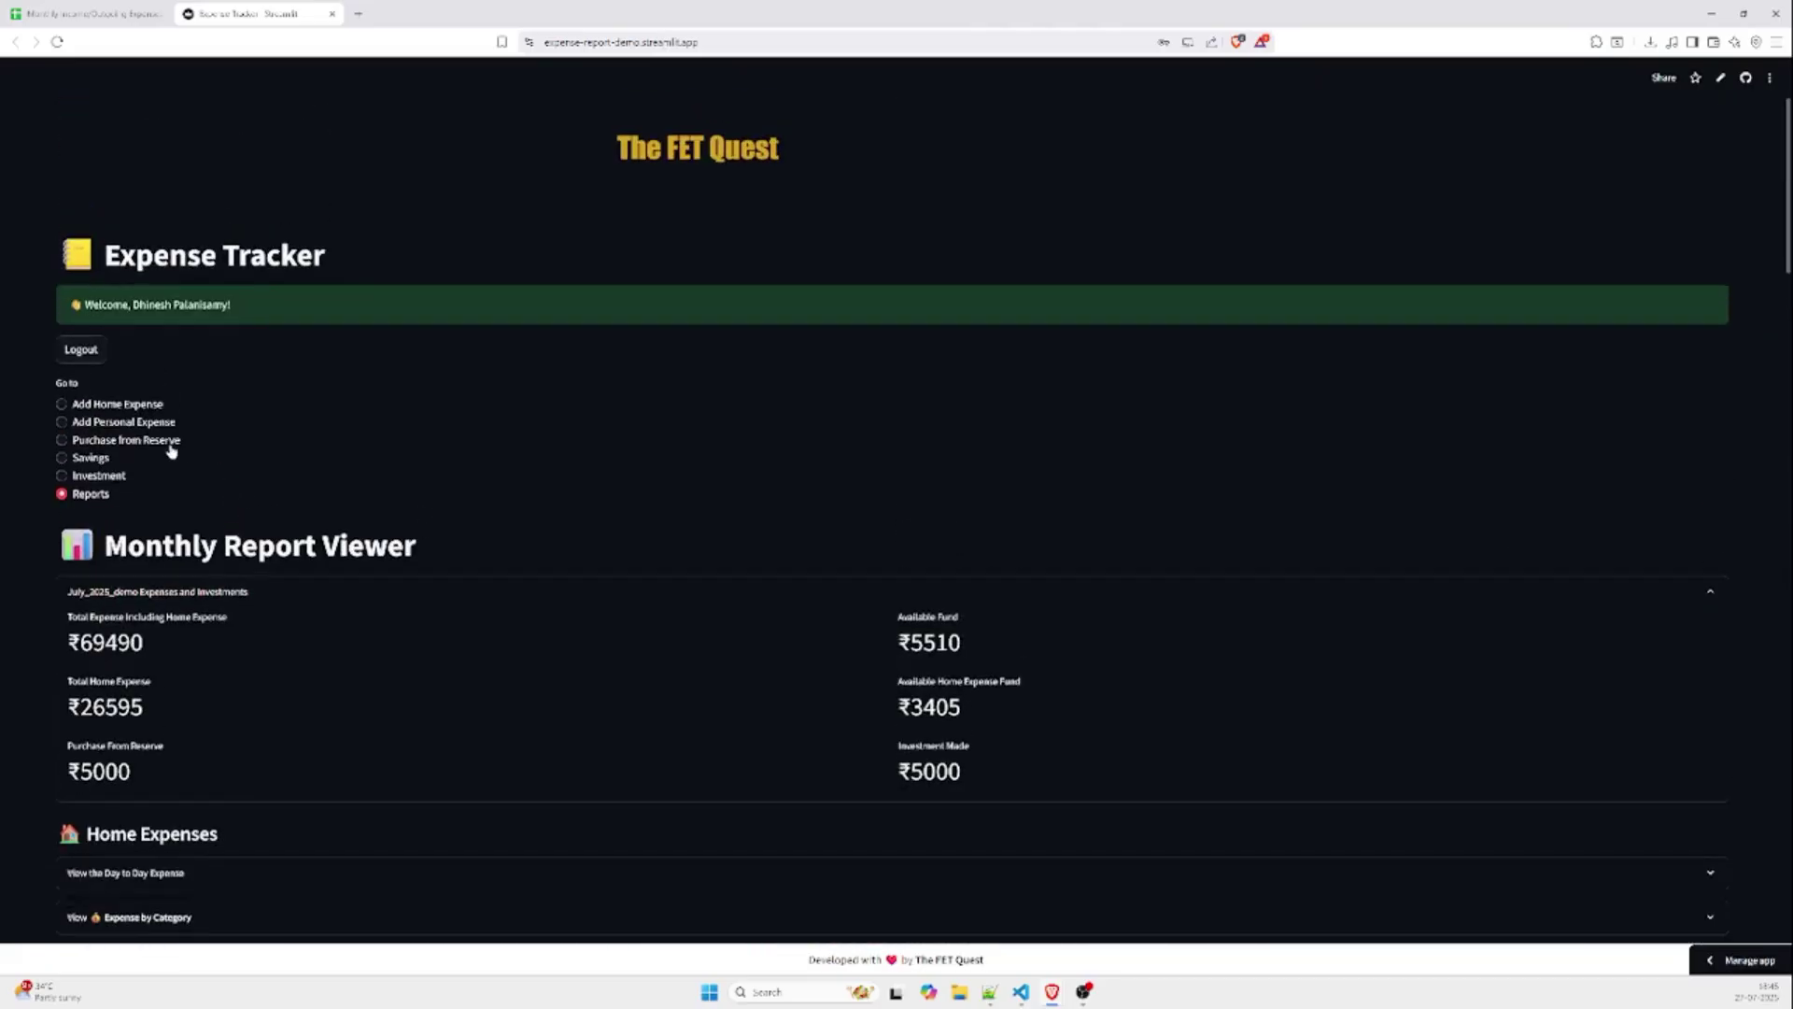
click(120, 407)
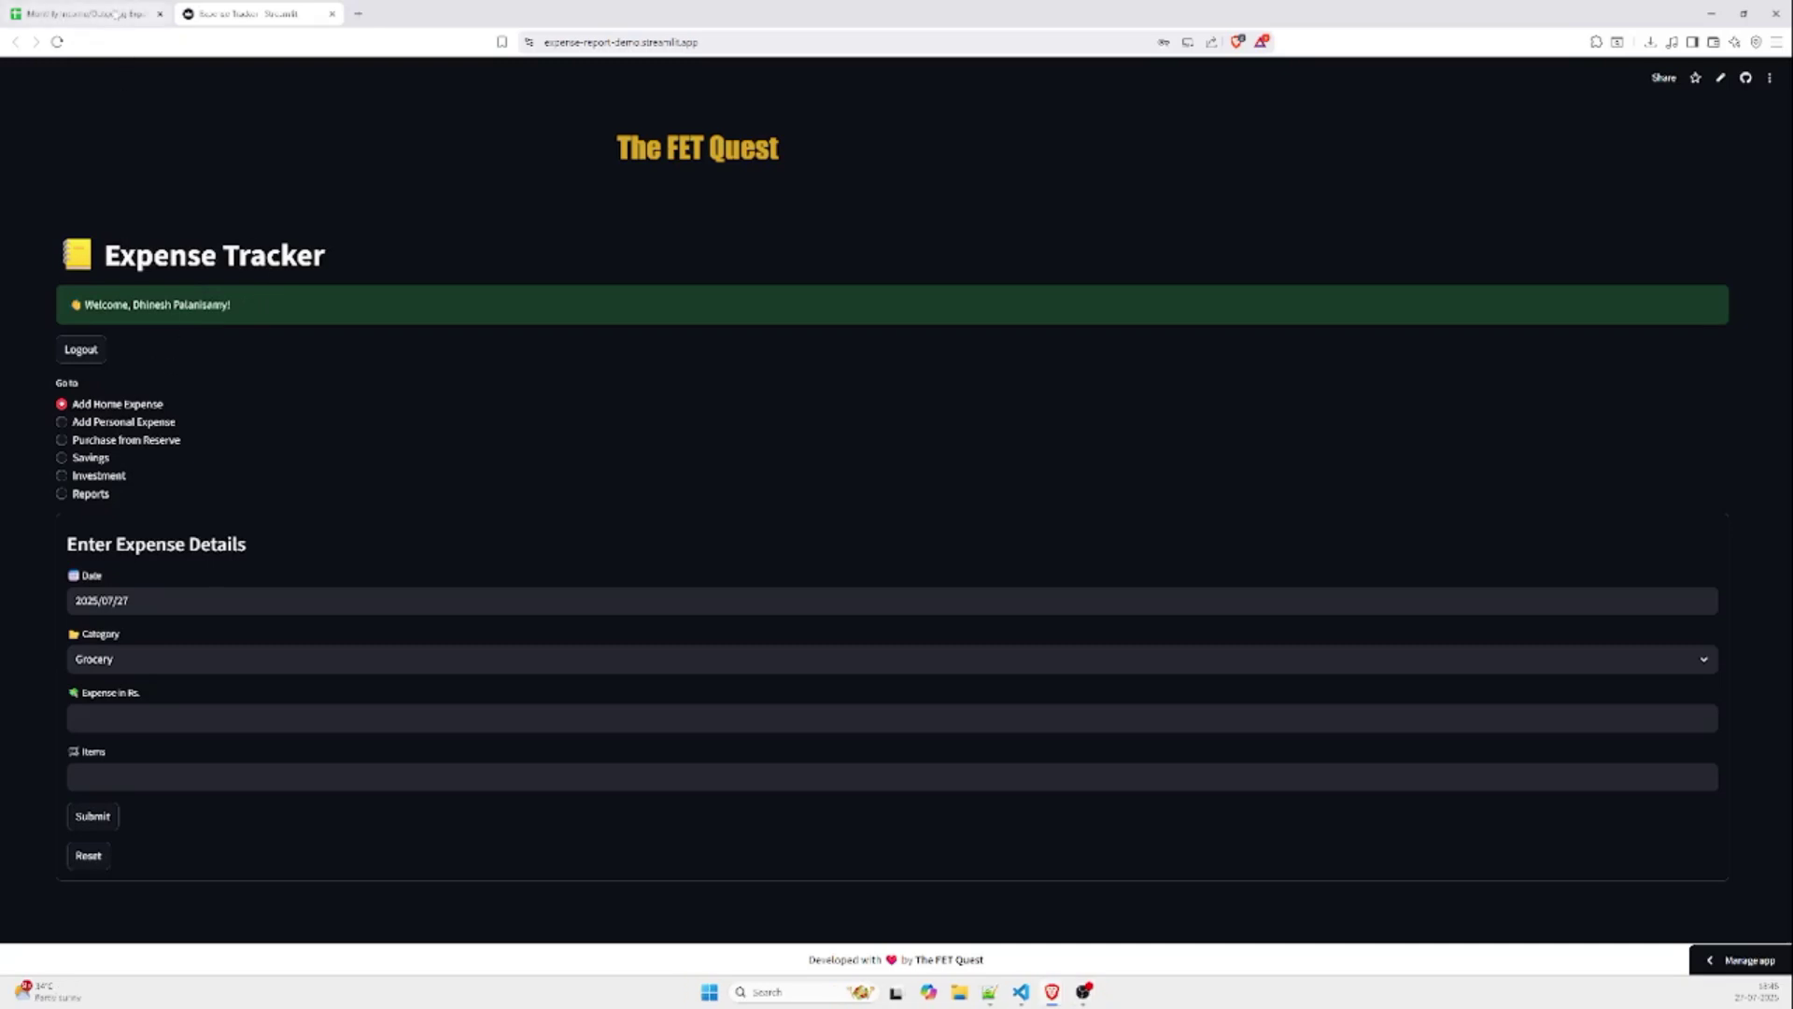
Step: Switch to the Monthly Income/Outgoing Expenses Google Sheet, reload it, and point out the income, Home Expense and allocation cells
click(114, 14)
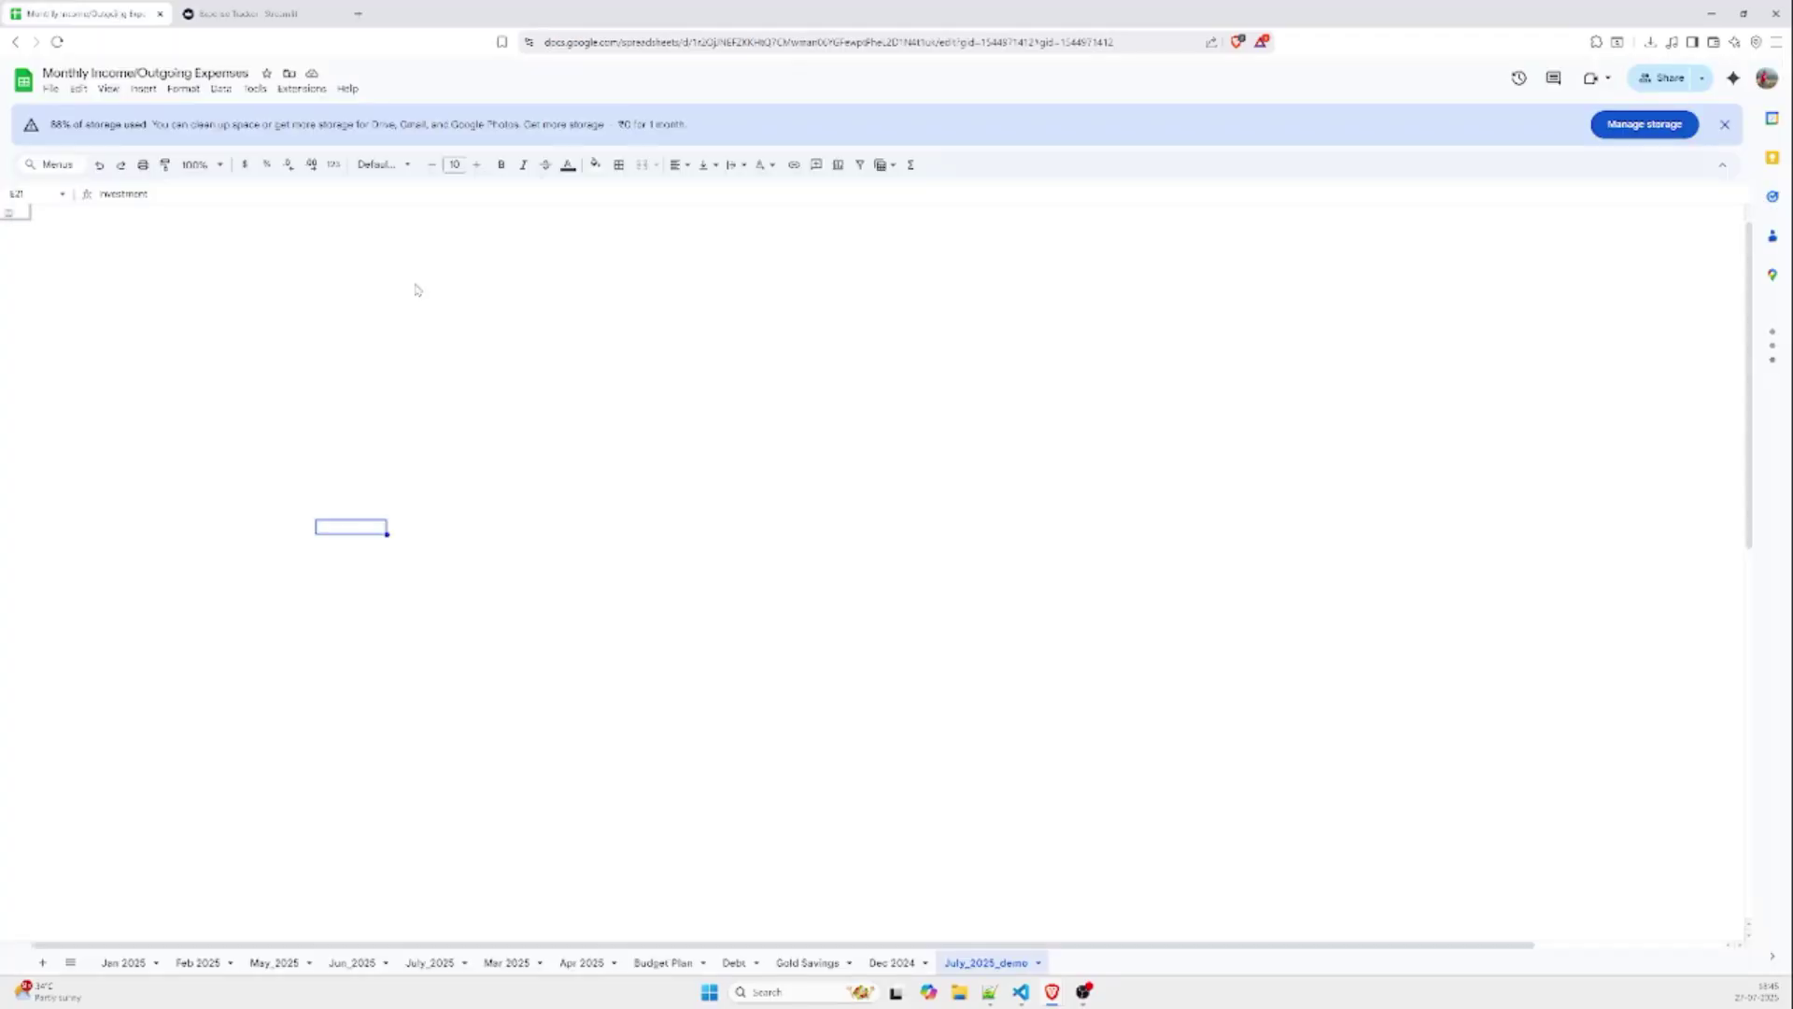
click(58, 42)
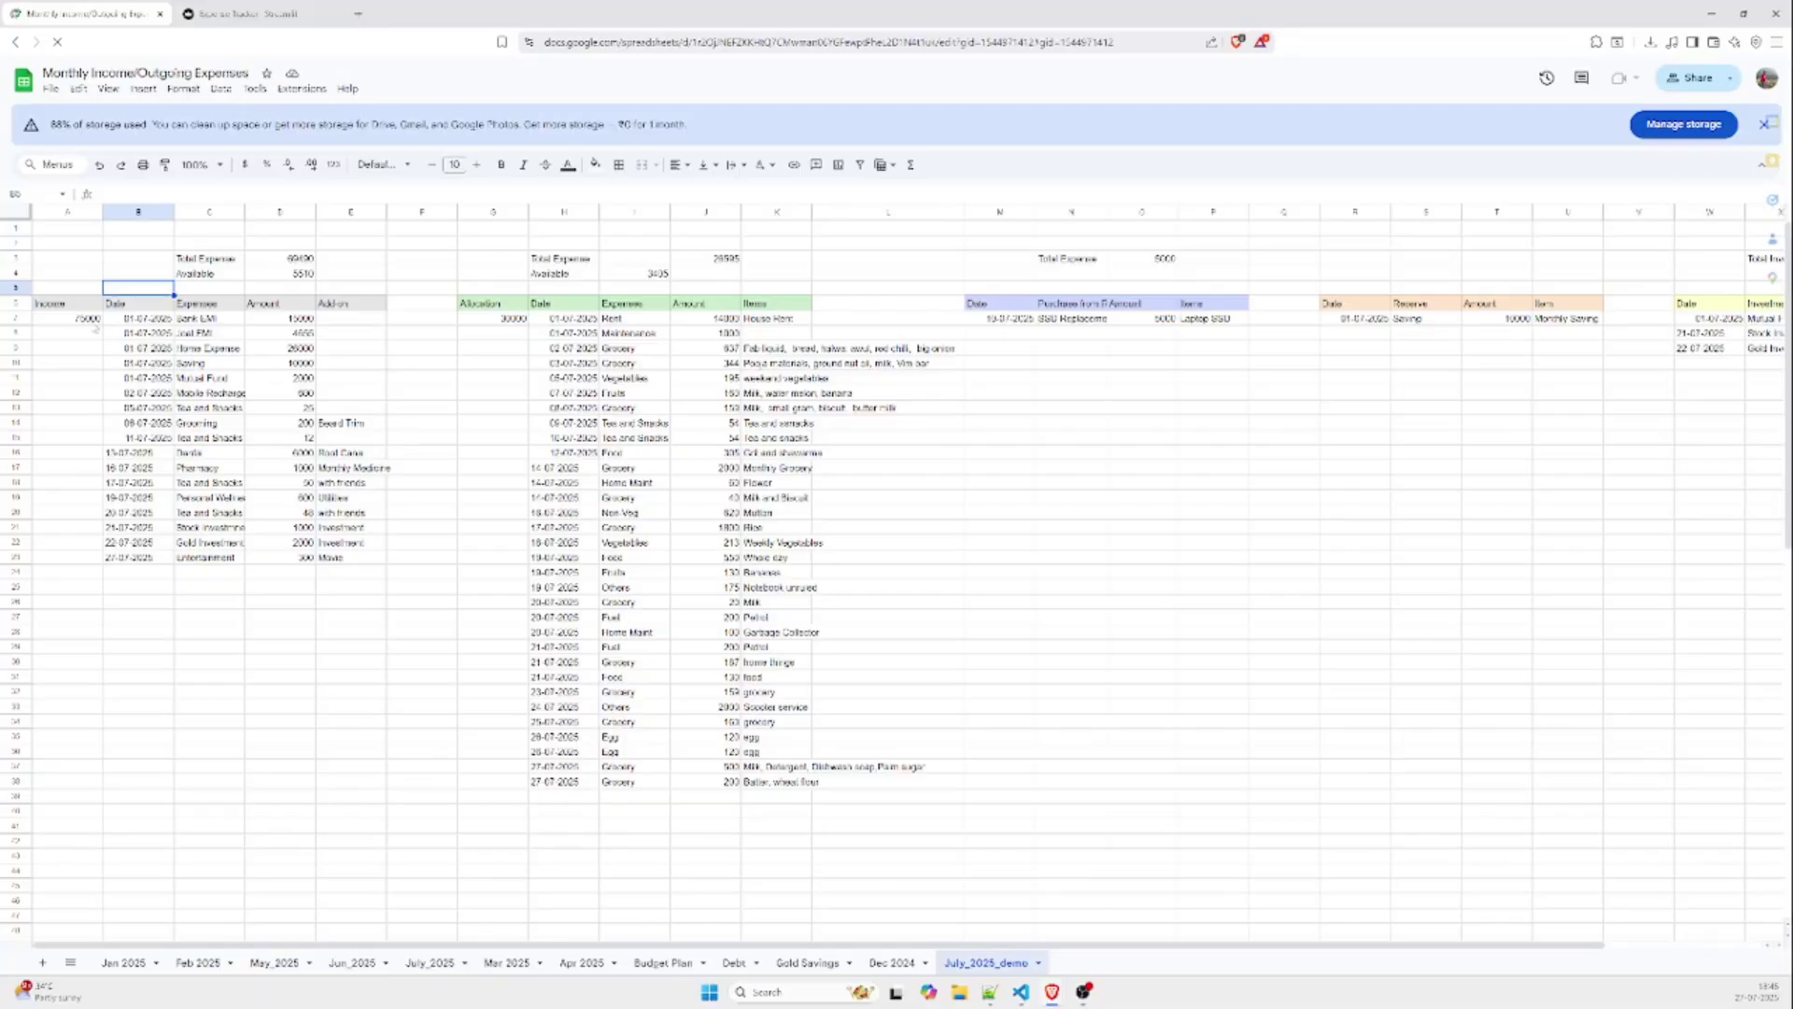
click(91, 318)
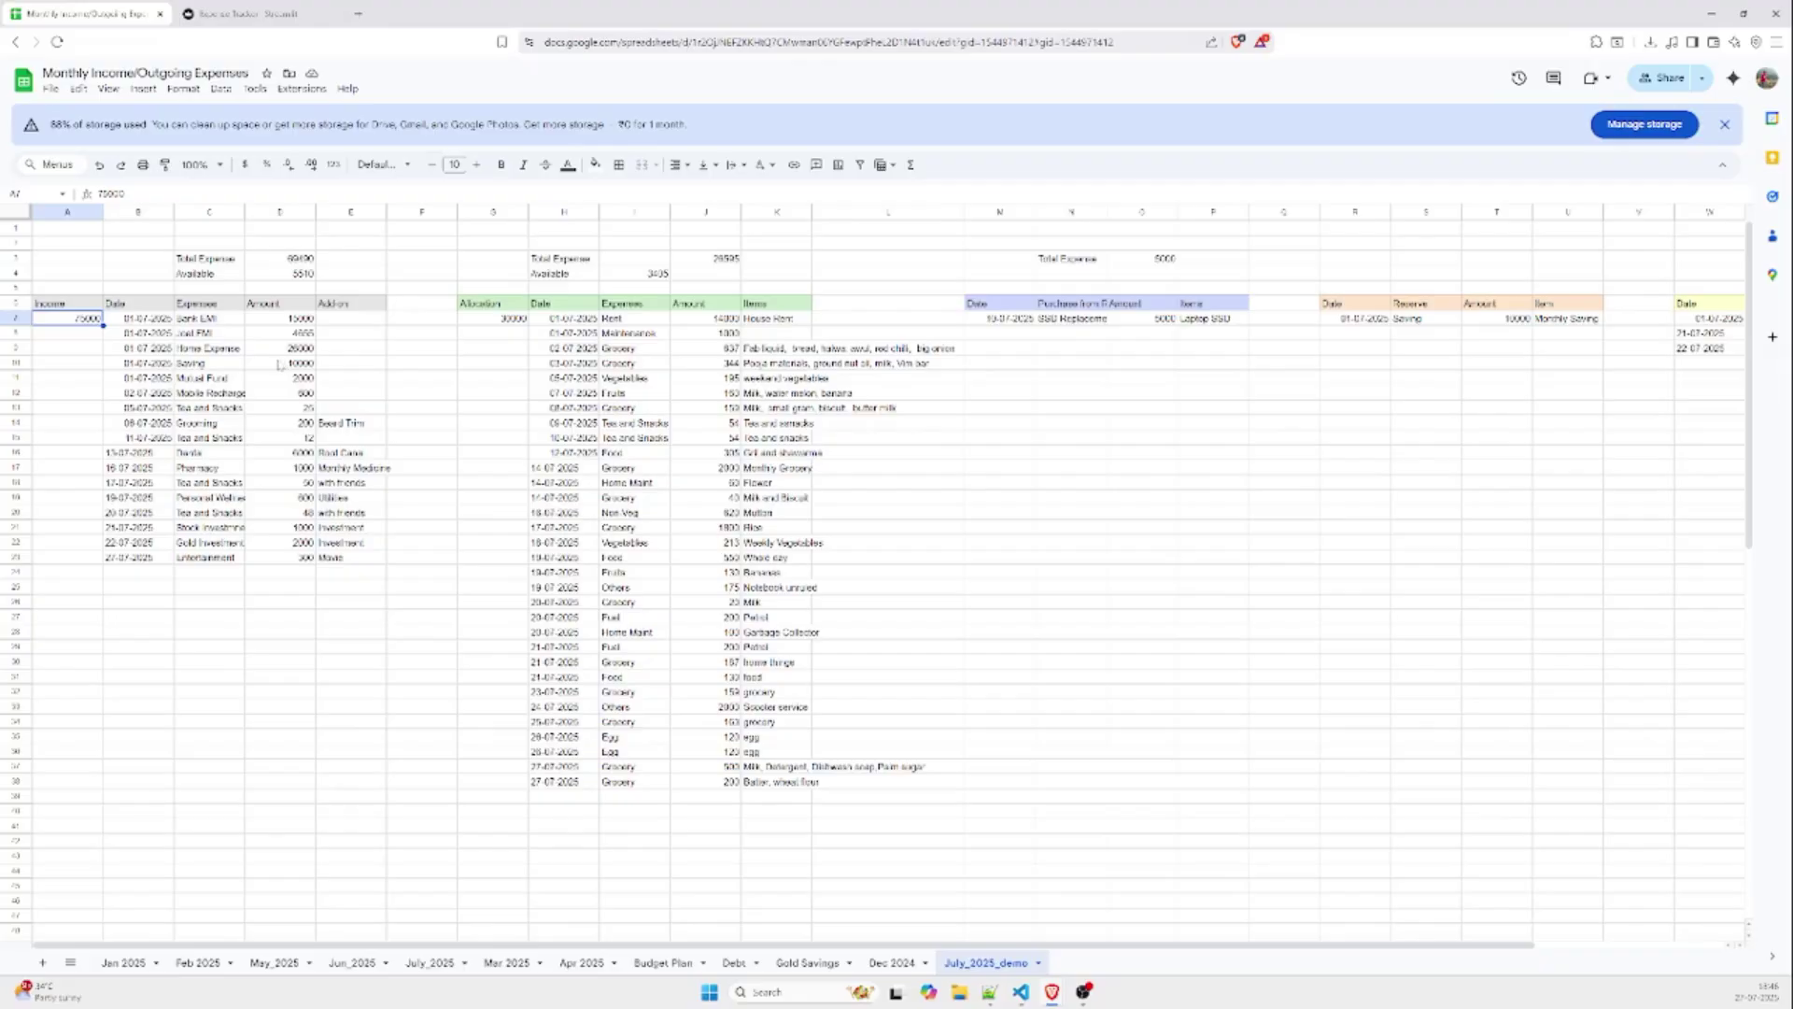
click(230, 352)
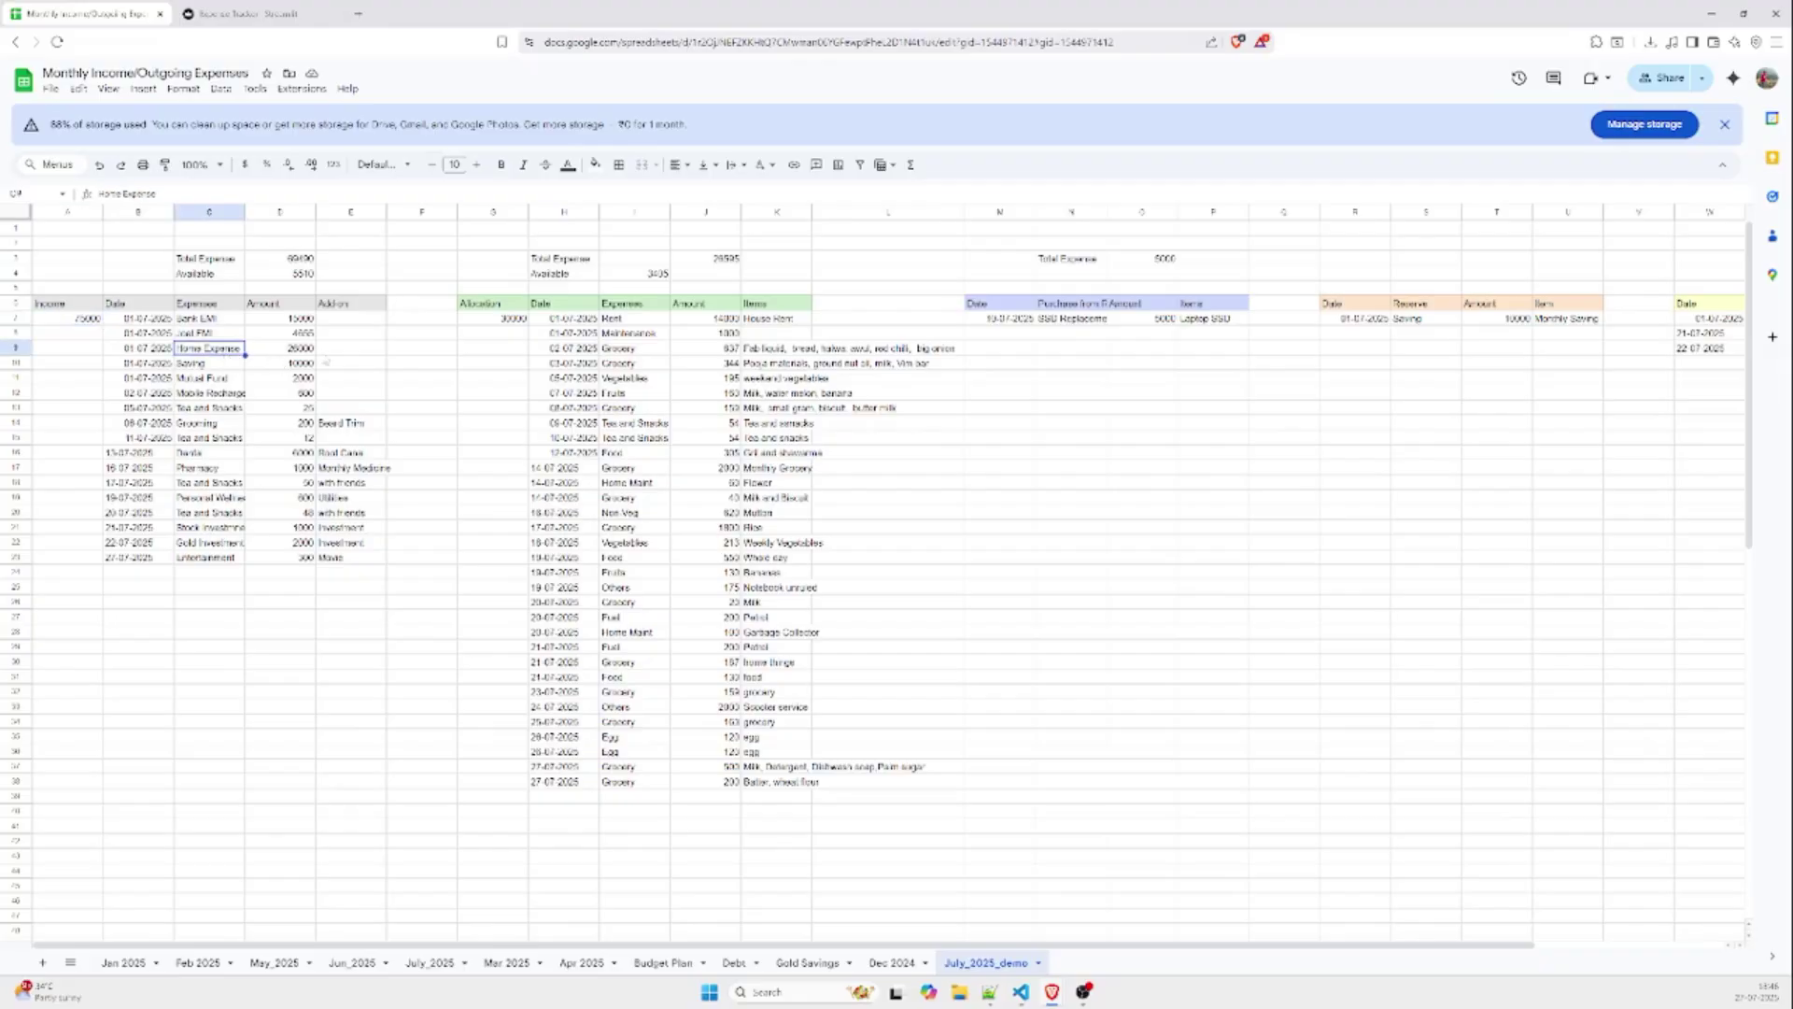
click(472, 319)
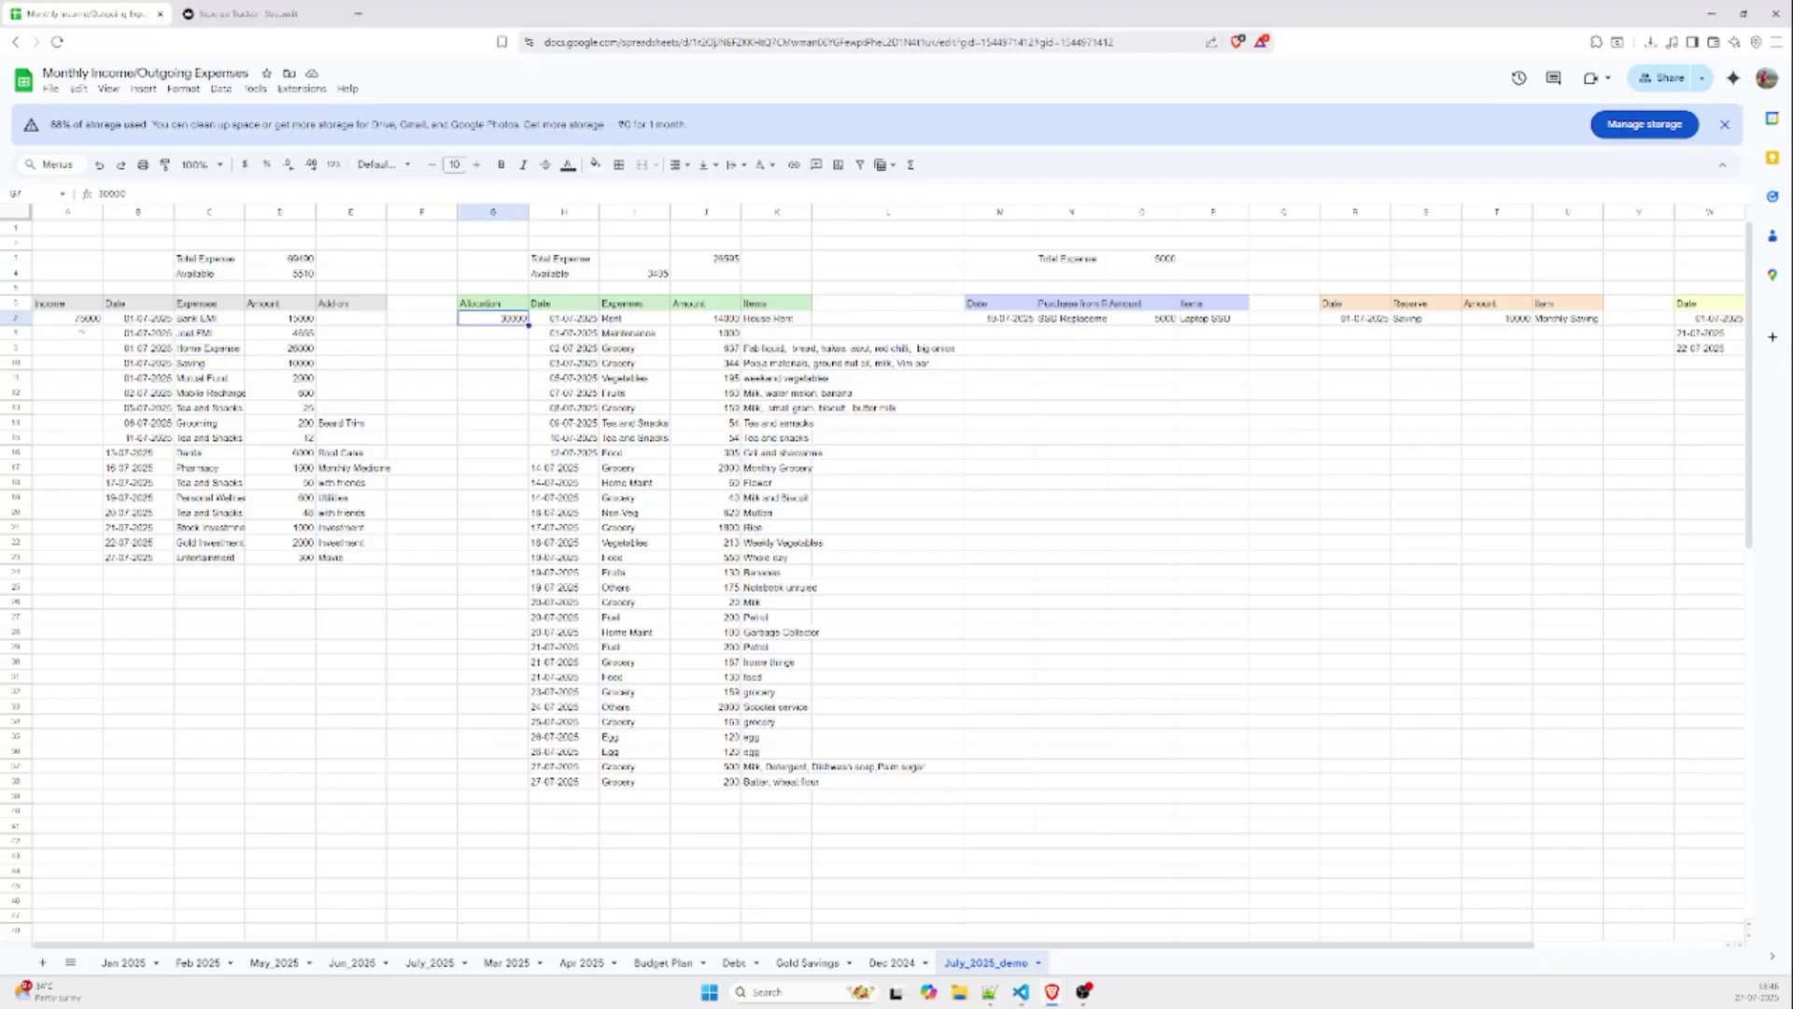
click(81, 323)
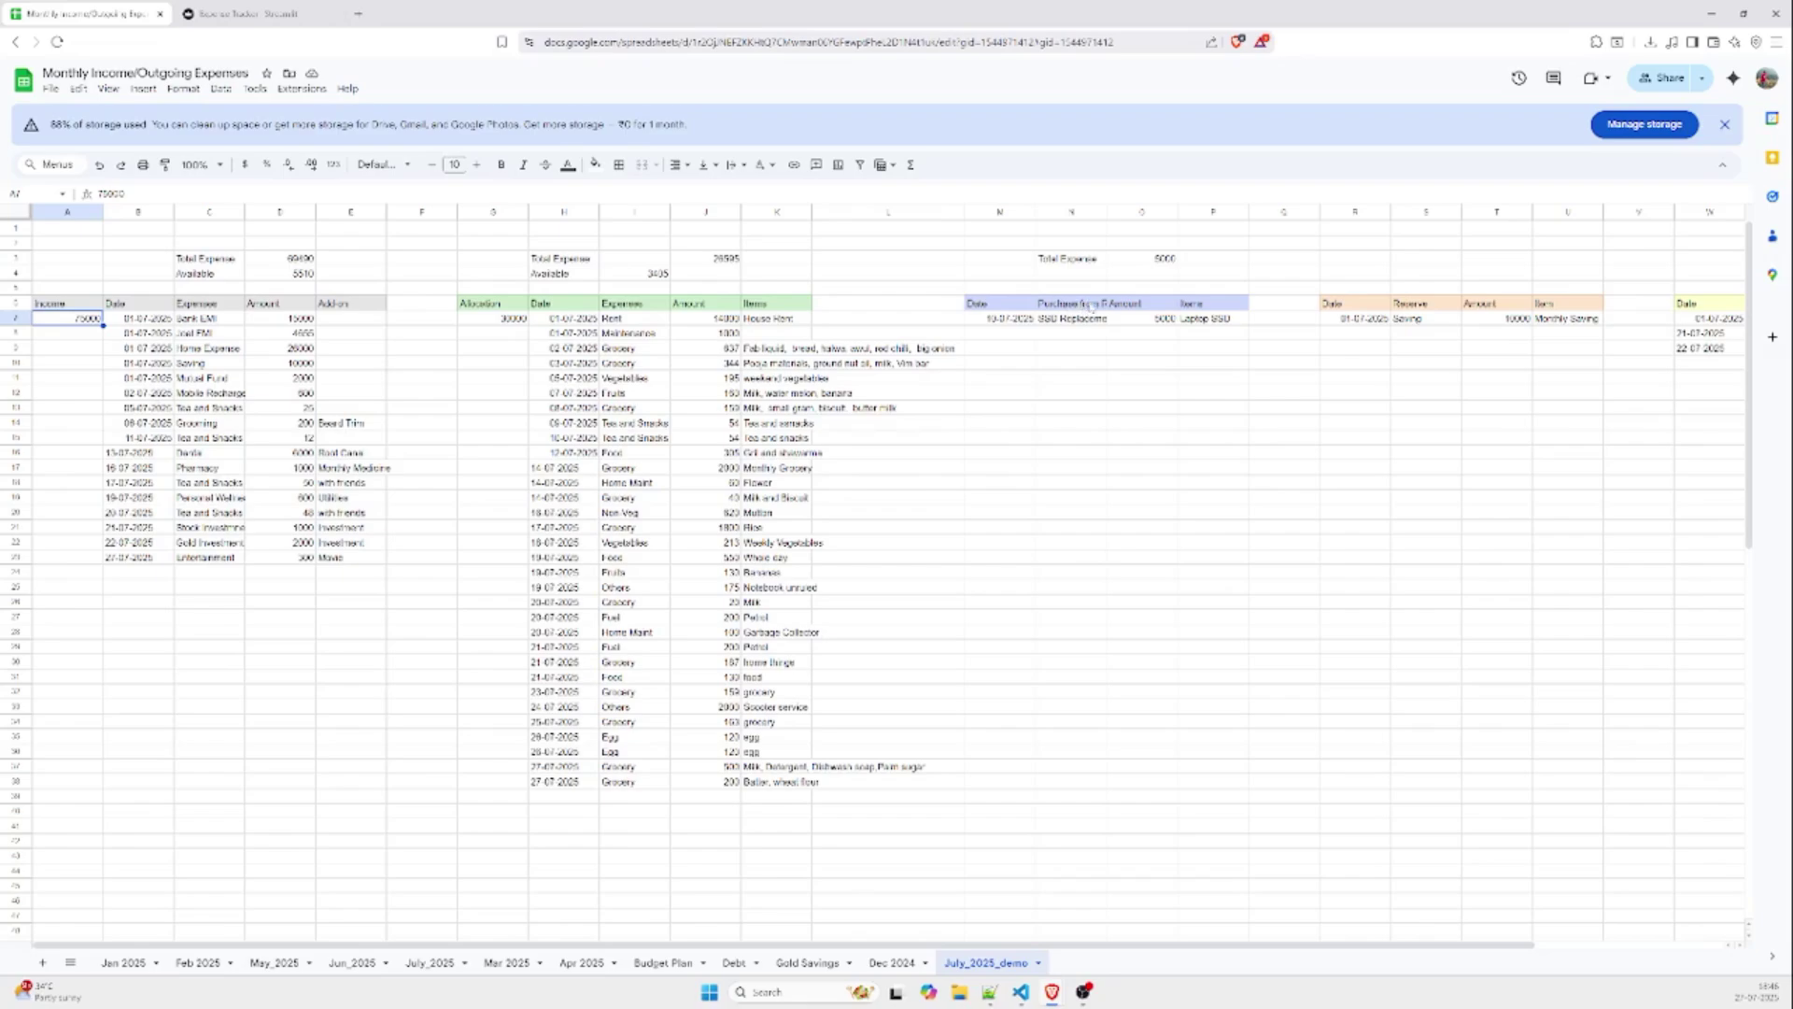
Step: Examine the reserve purchase, savings and investment tables on the July_2025_demo sheet, and return to its income column
scroll(886, 947, right, 2)
scroll(1205, 393, right, 2)
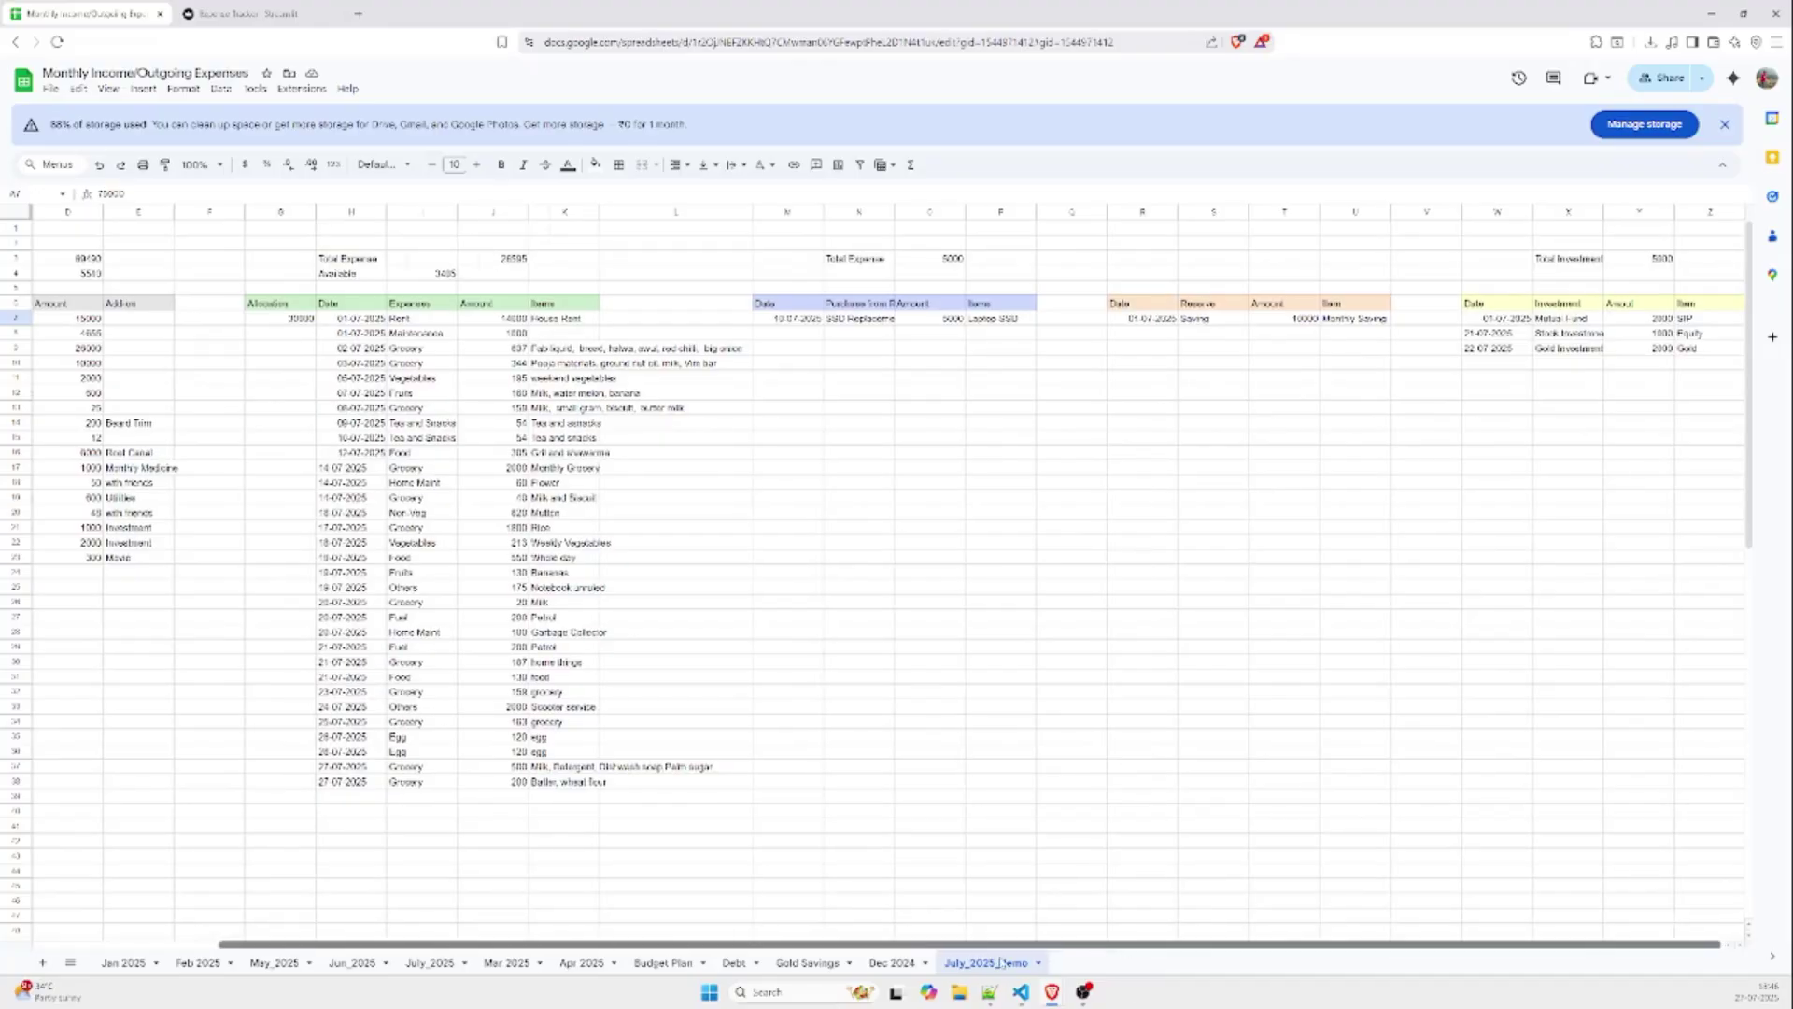
scroll(852, 978, left, 2)
scroll(851, 971, left, 2)
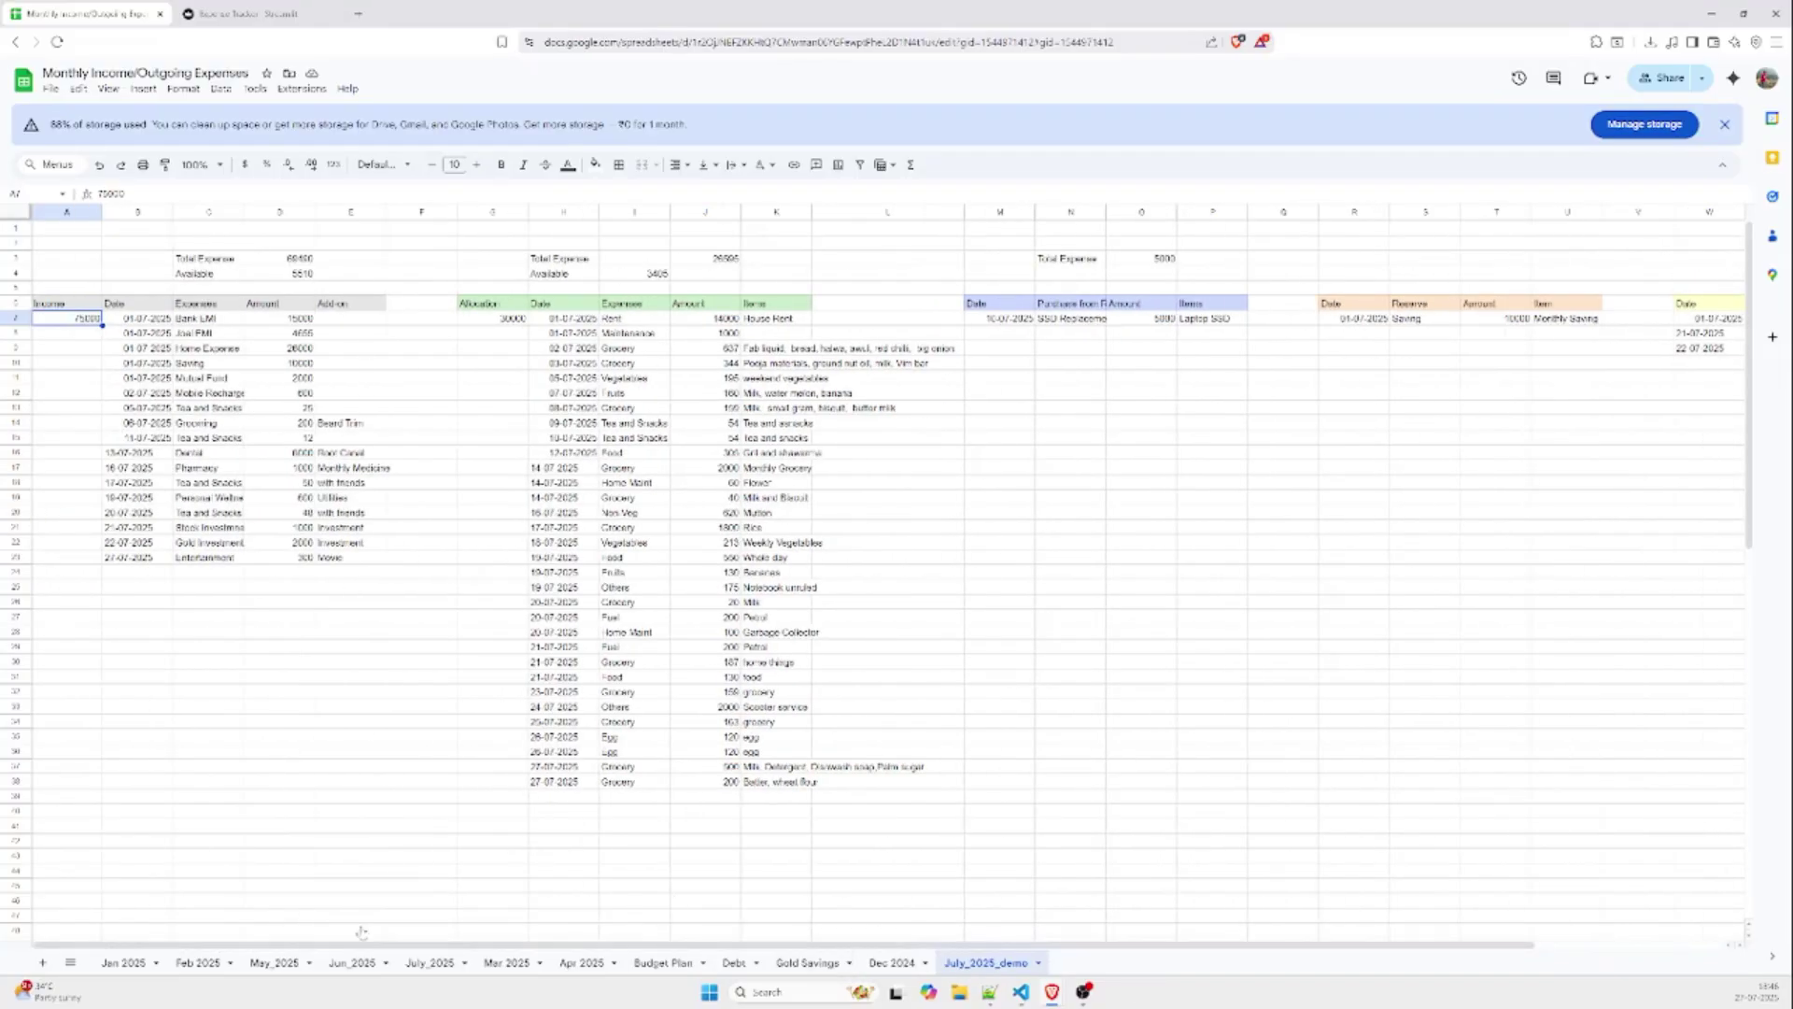
Step: Switch back to the Expense Tracker, expand the July_2025_demo report for review, and reopen the Add Home Expense form
key(ctrl+Tab)
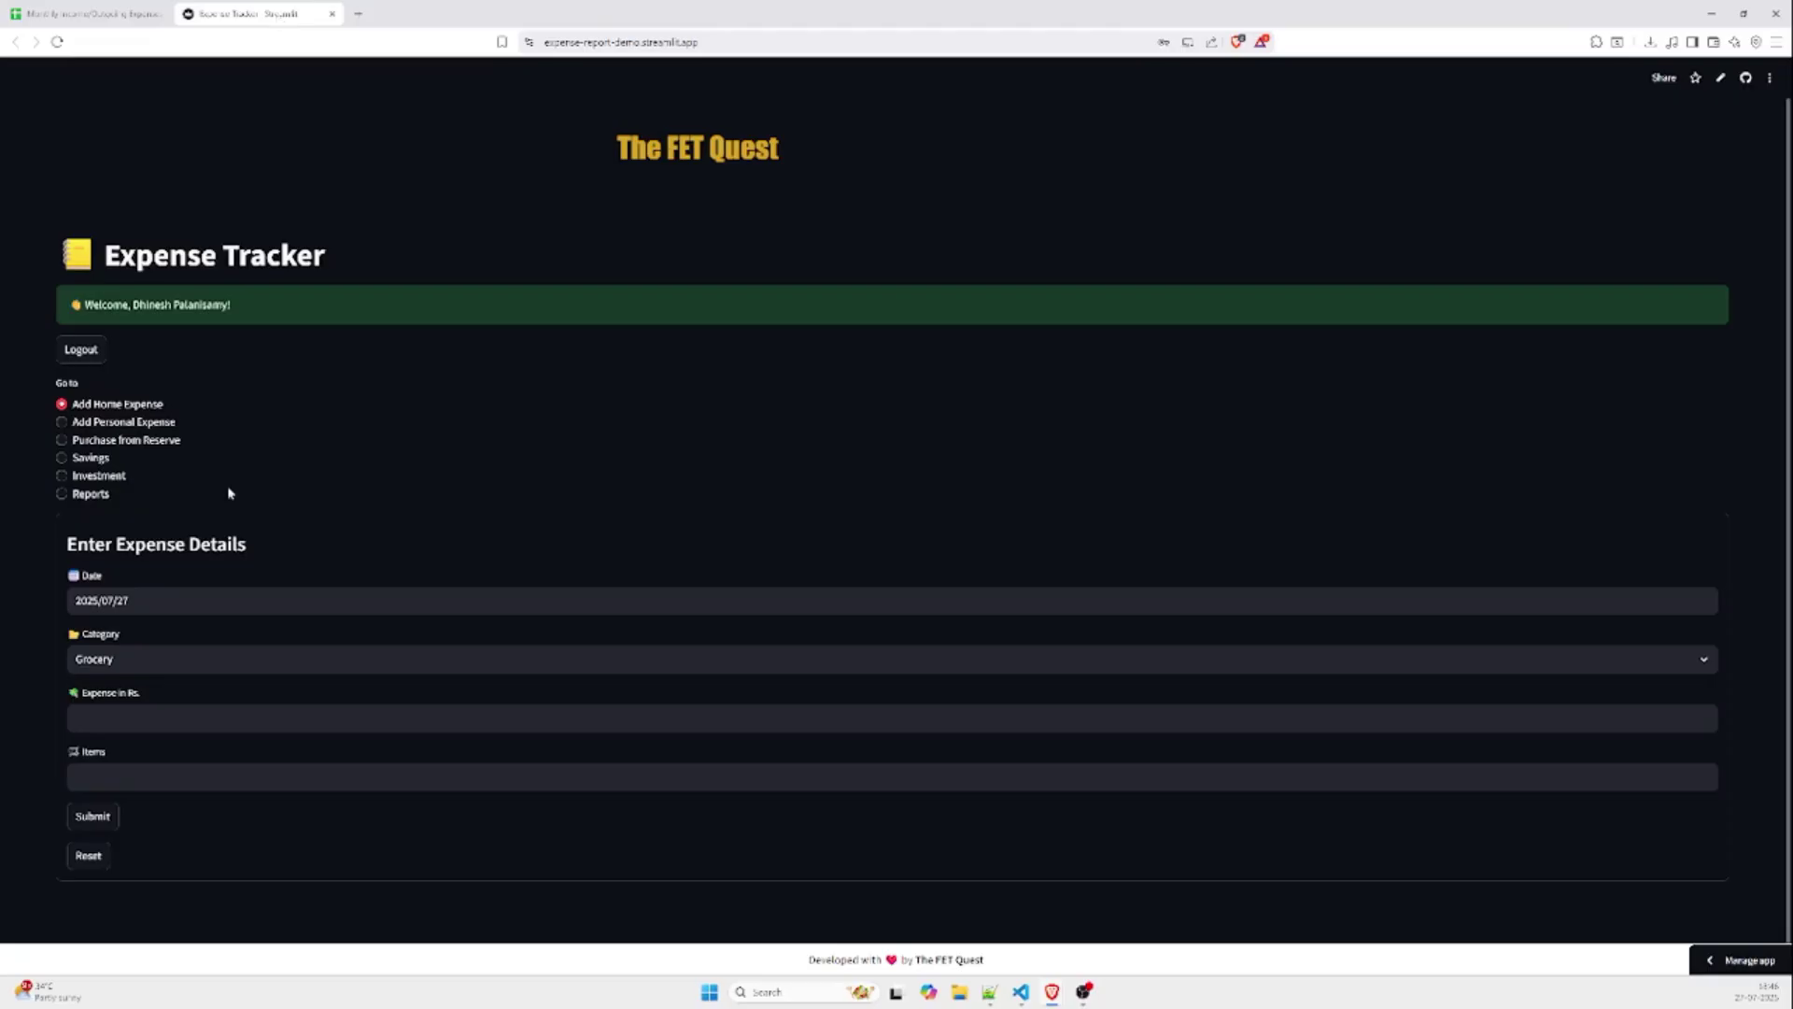
click(97, 496)
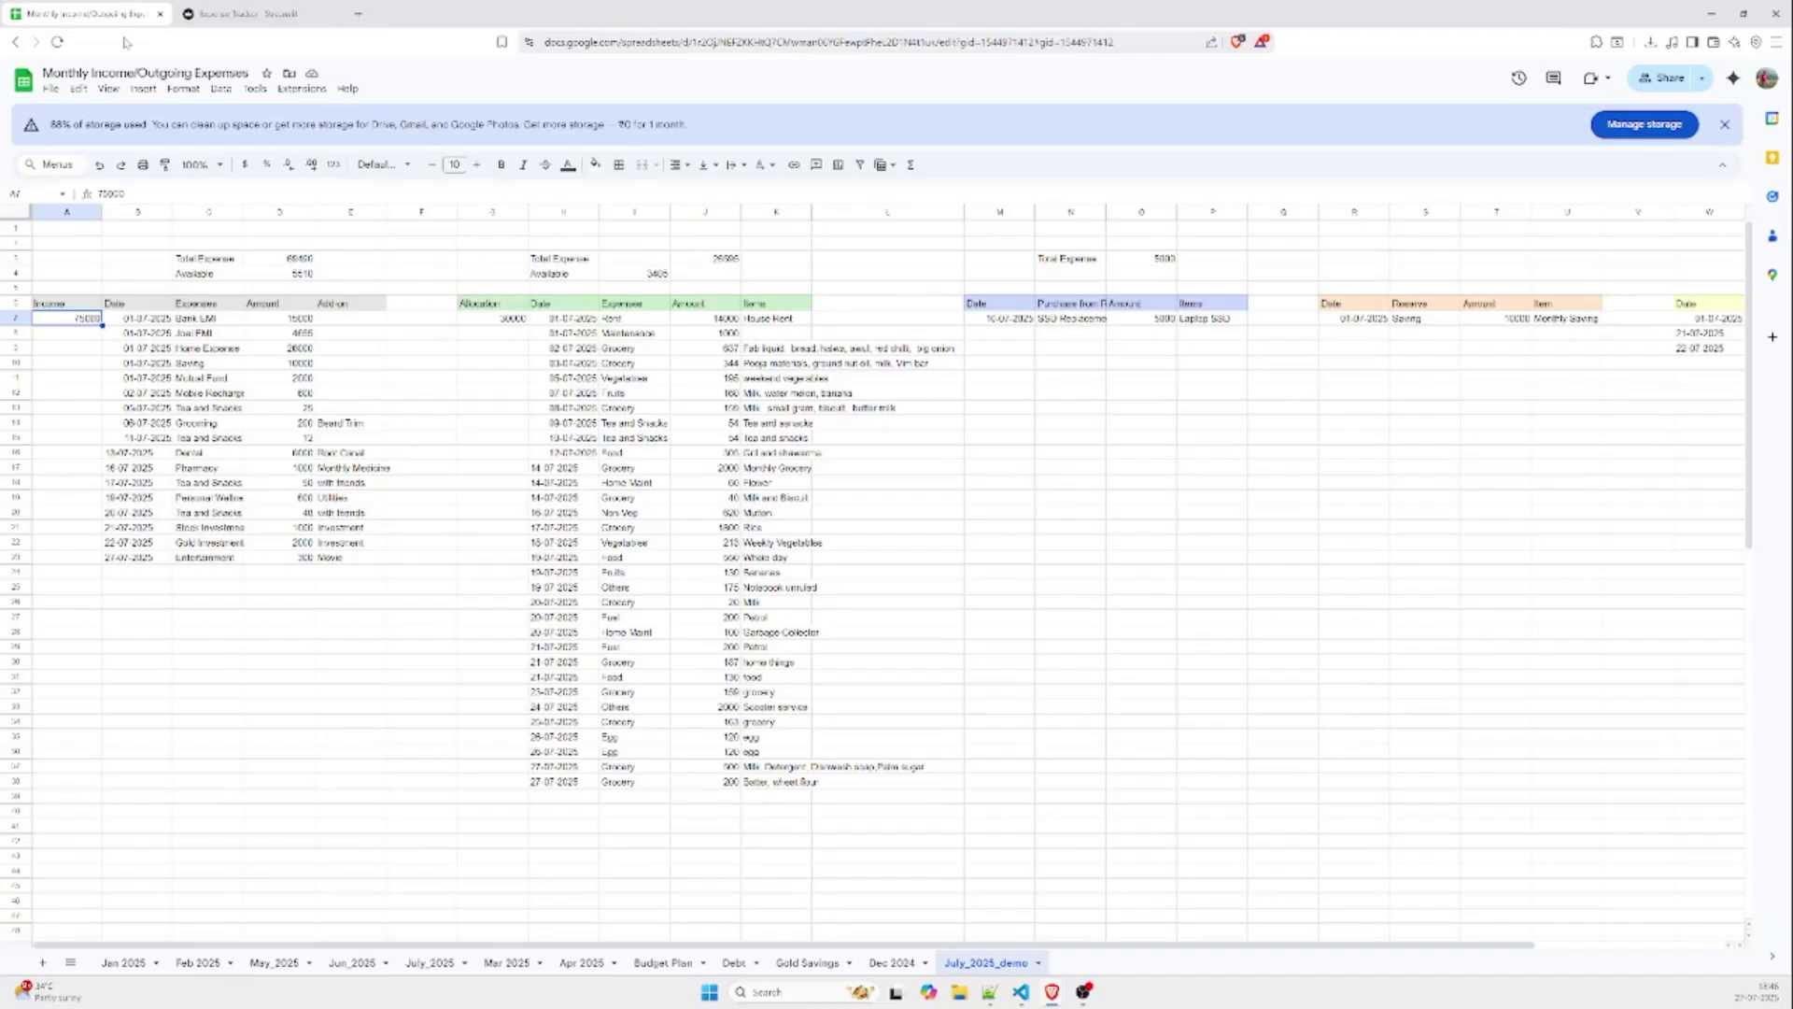
click(142, 16)
click(283, 8)
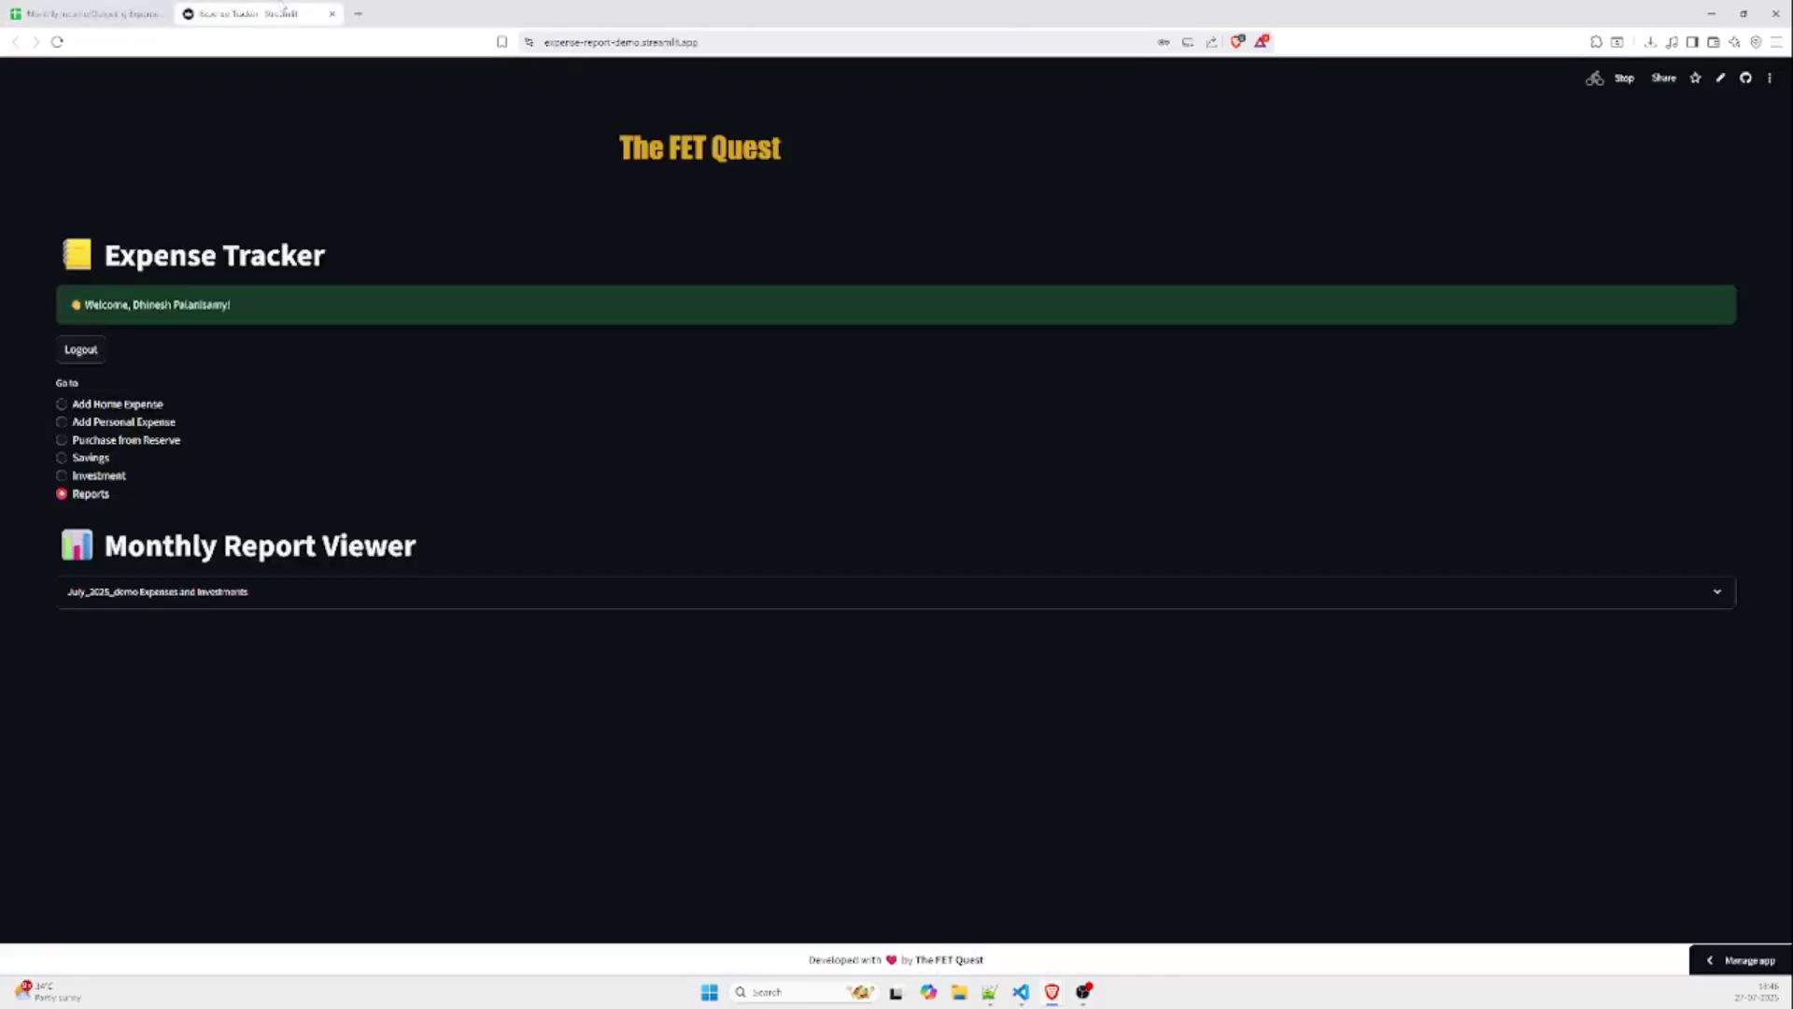
click(215, 598)
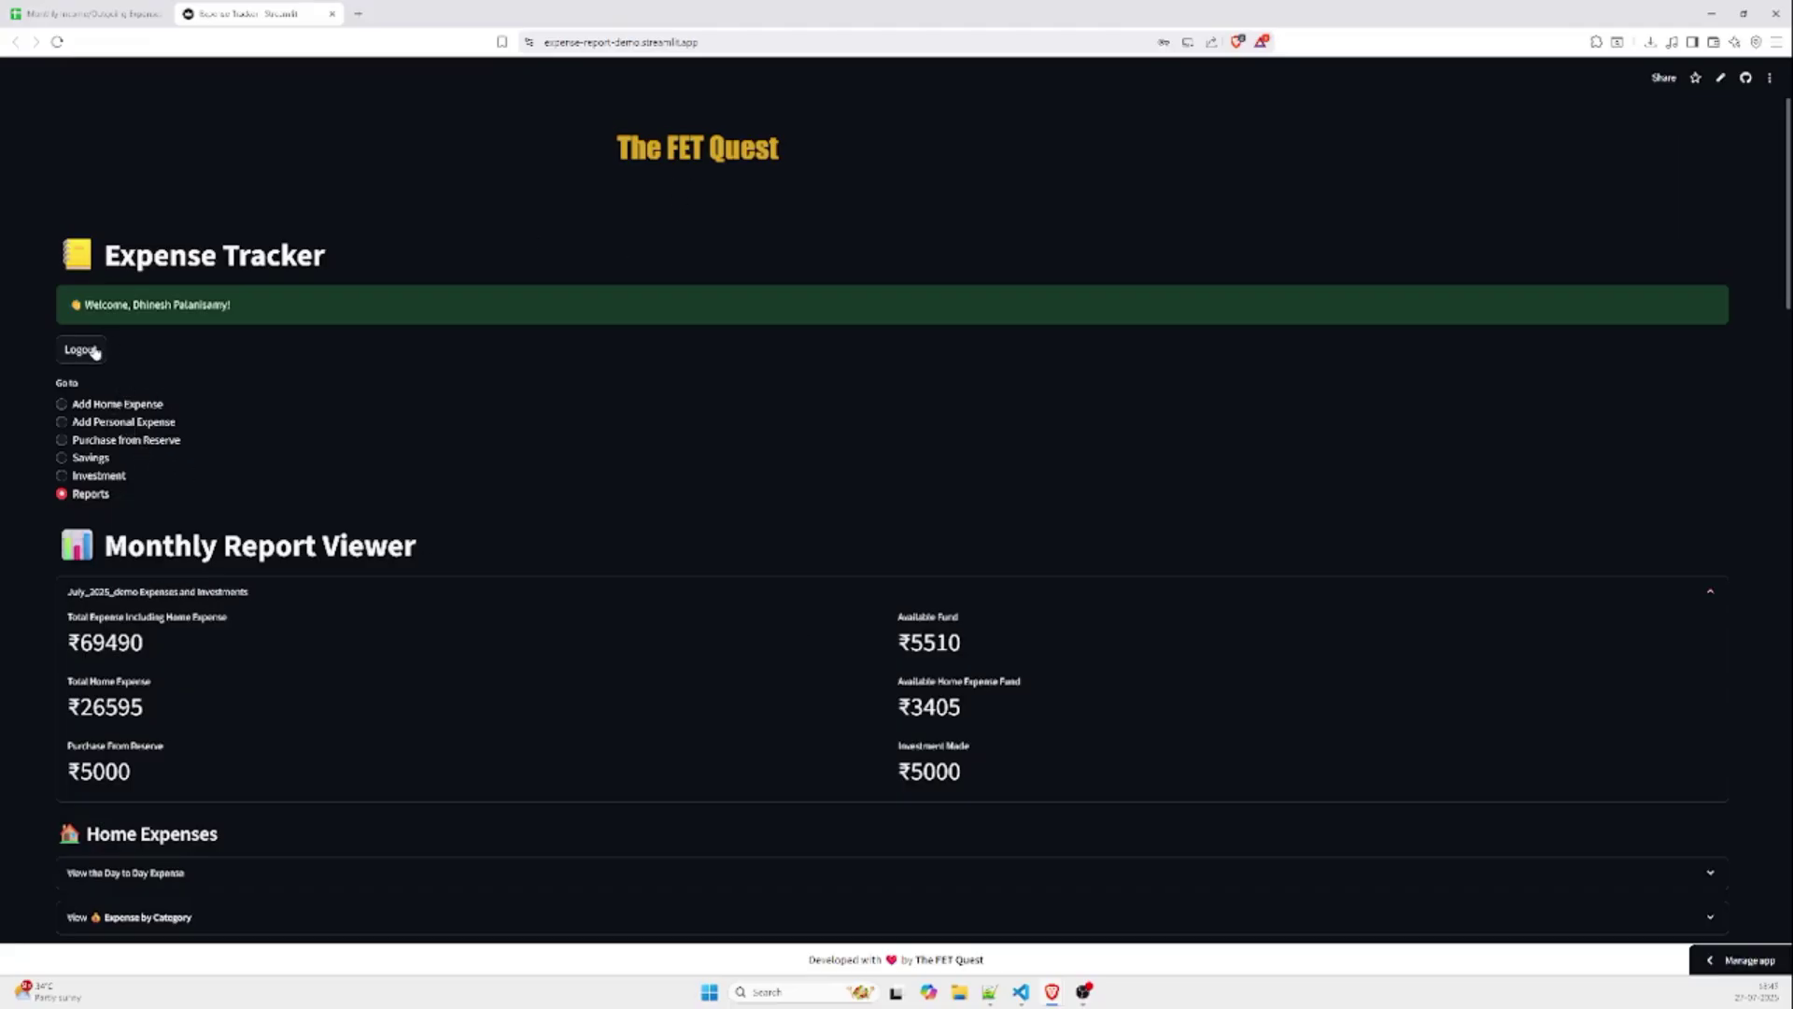
click(109, 414)
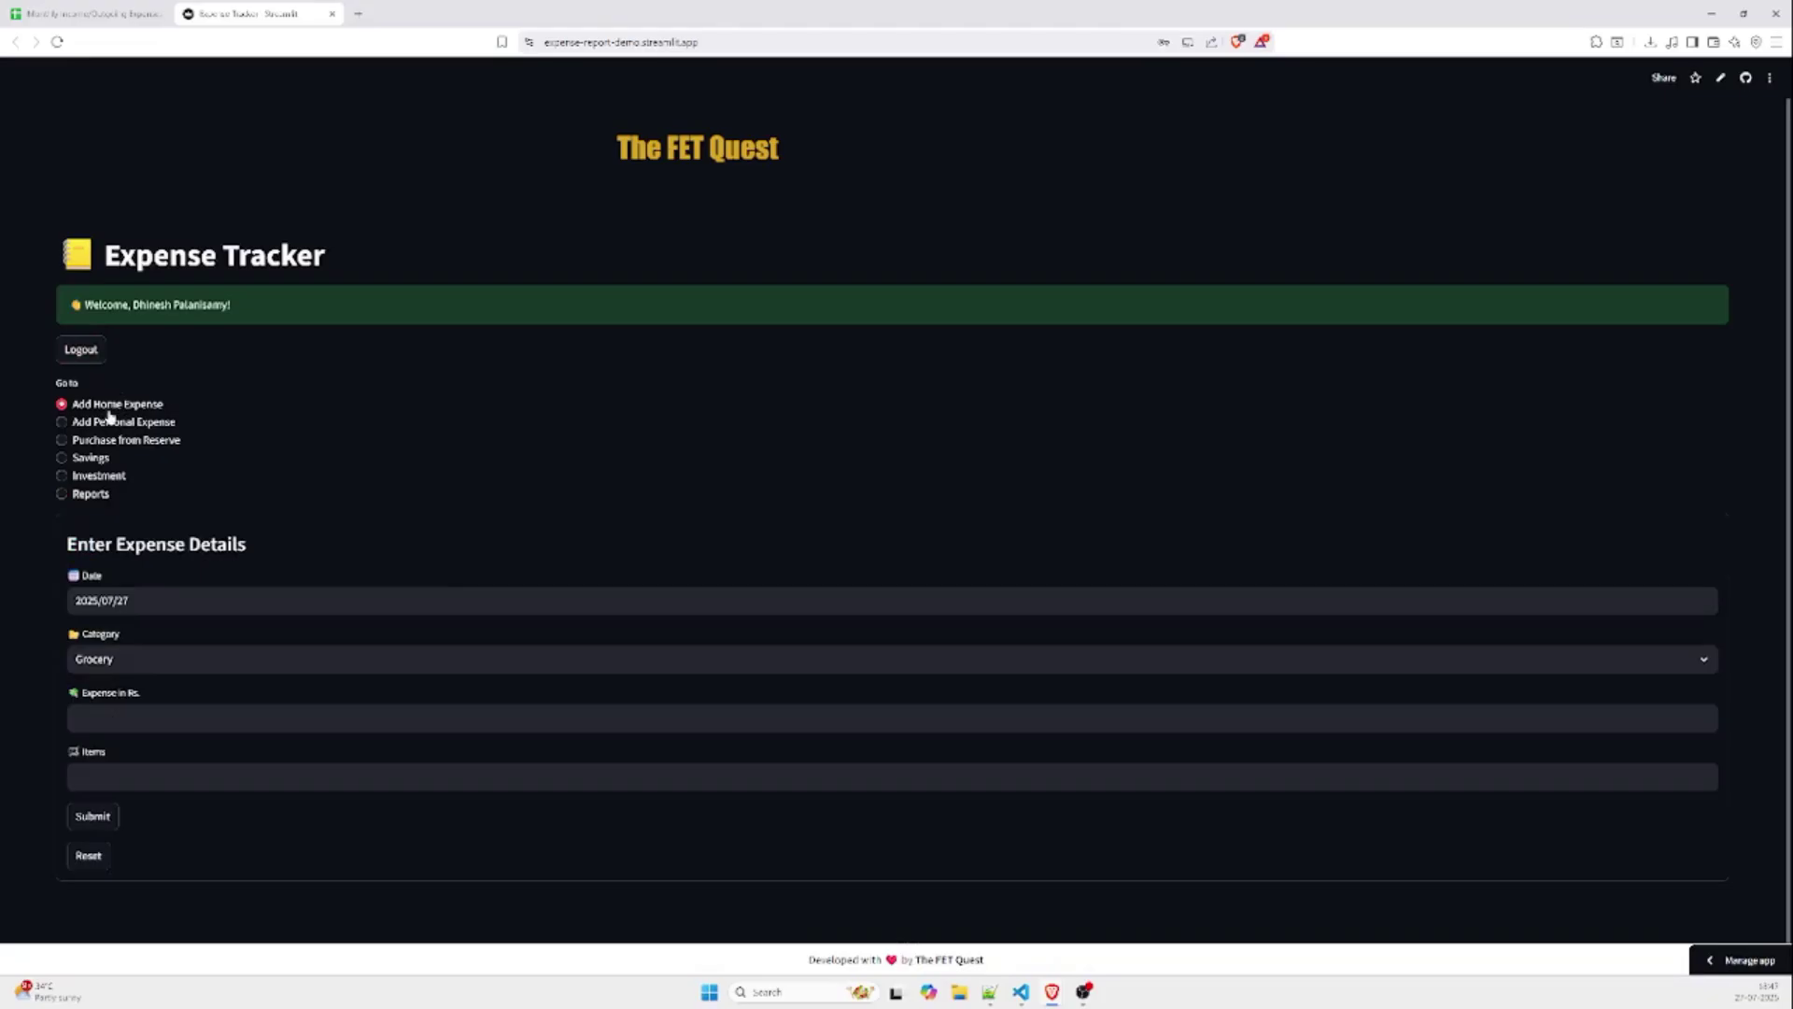